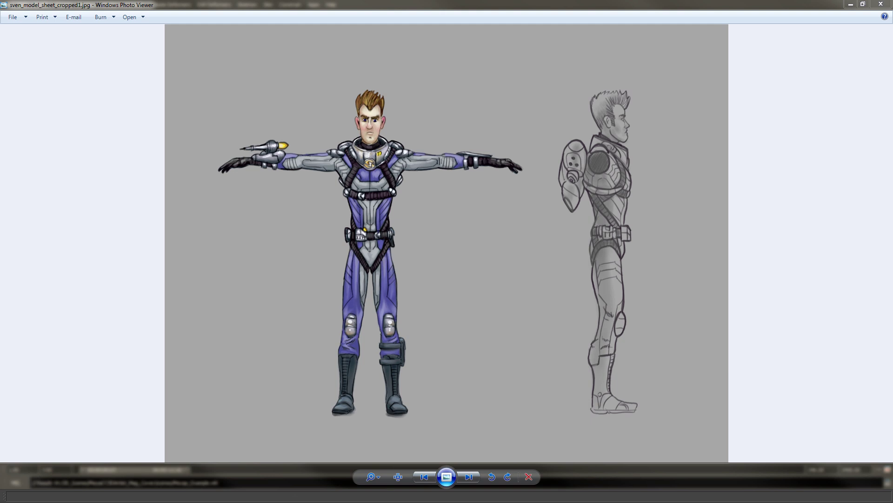
Switch to Maya and import sven_model_sheet_front.jpg as an image plane in the front view.
{"action": "left_click", "coordinate": [851, 5]}
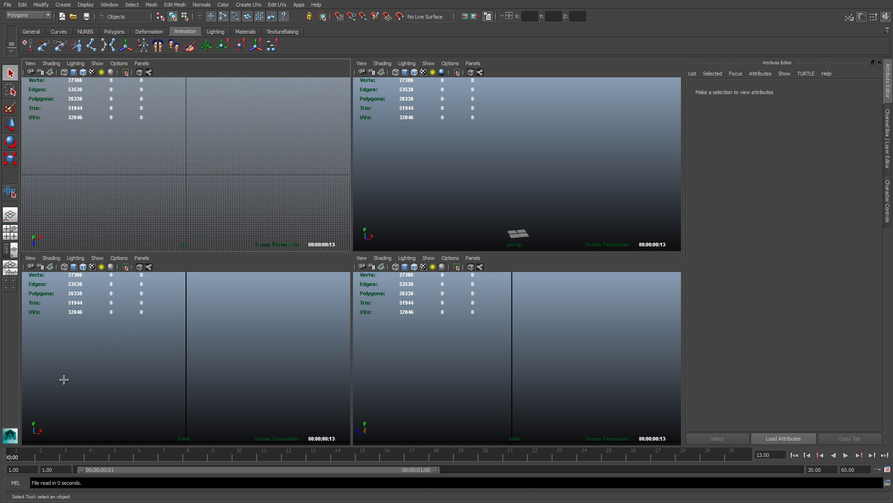
{"action": "left_click", "coordinate": [28, 259]}
{"action": "mouse_move", "coordinate": [69, 410]}
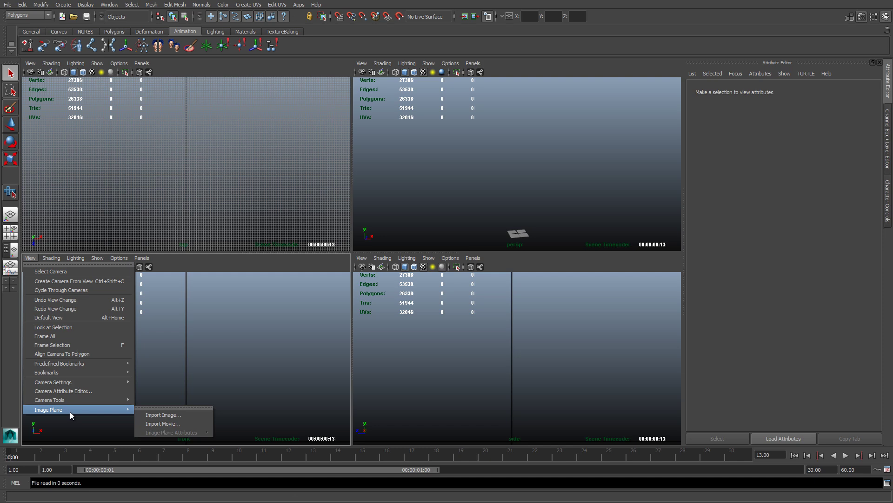
{"action": "left_click", "coordinate": [158, 412]}
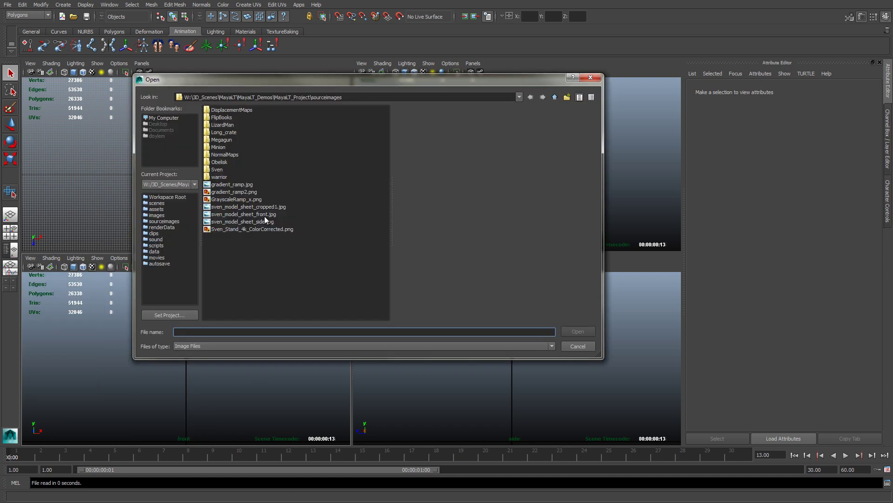
{"action": "left_click", "coordinate": [264, 214]}
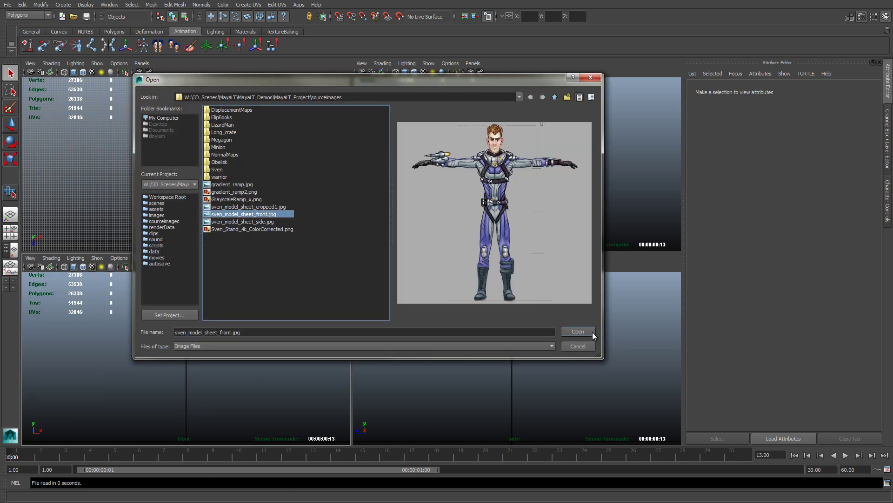
{"action": "left_click", "coordinate": [576, 331]}
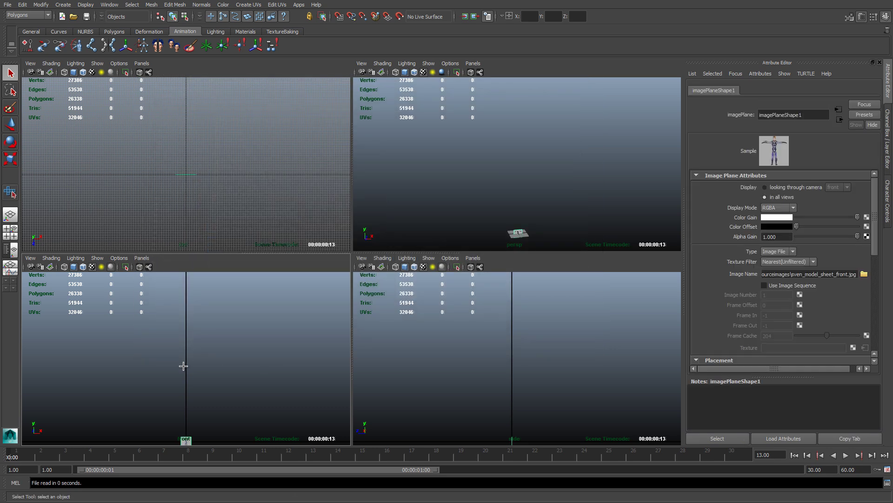
Set the front image plane's height to 195 with its picture aspect ratio maintained.
{"action": "scroll", "coordinate": [175, 382], "scroll_direction": "down", "scroll_amount": 3}
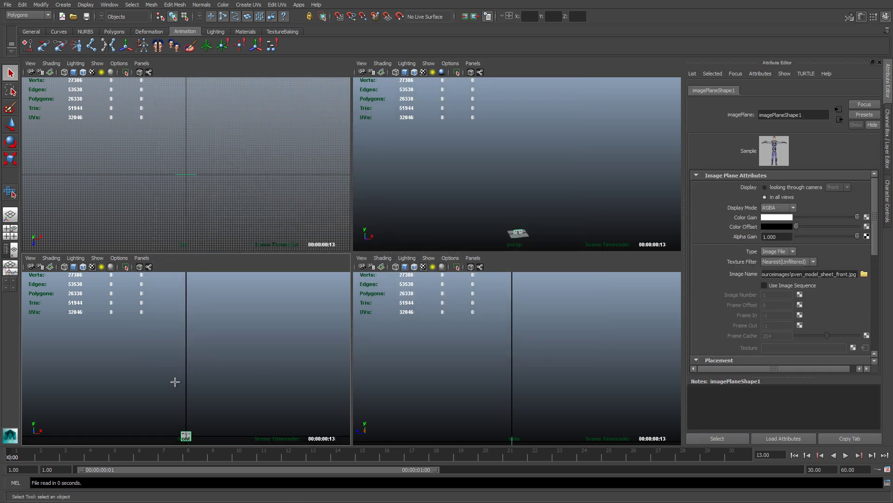
{"action": "key", "text": "f"}
{"action": "scroll", "coordinate": [182, 433], "scroll_direction": "up", "scroll_amount": 5}
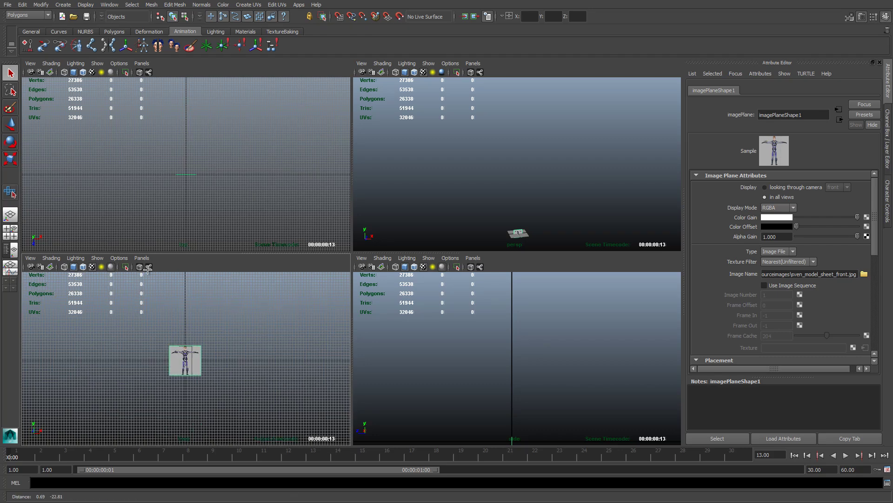
{"action": "scroll", "coordinate": [151, 363], "scroll_direction": "up", "scroll_amount": 4}
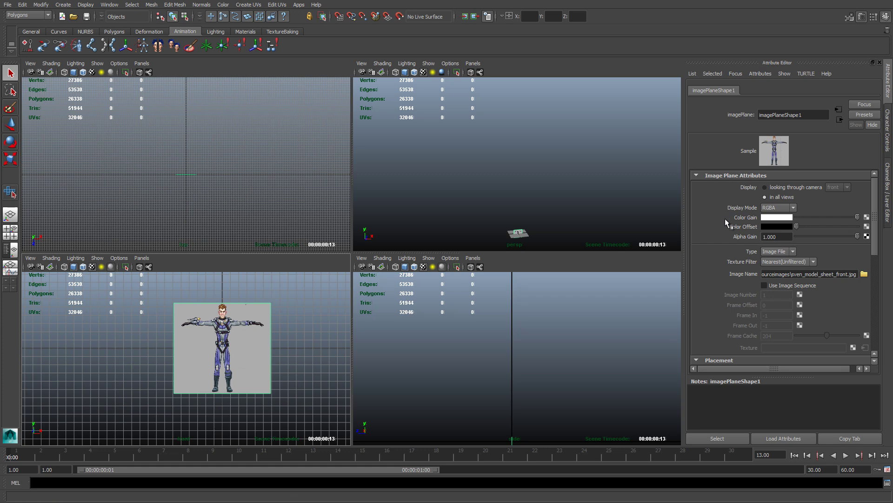
{"action": "scroll", "coordinate": [726, 221], "scroll_direction": "down", "scroll_amount": 4}
{"action": "scroll", "coordinate": [726, 223], "scroll_direction": "down", "scroll_amount": 4}
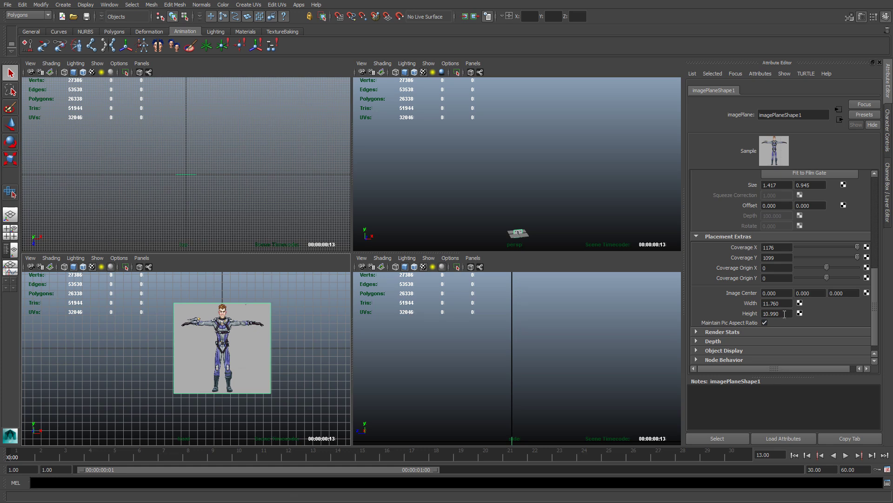
{"action": "left_click", "coordinate": [783, 314]}
{"action": "type", "text": "195"}
{"action": "key", "text": "Return"}
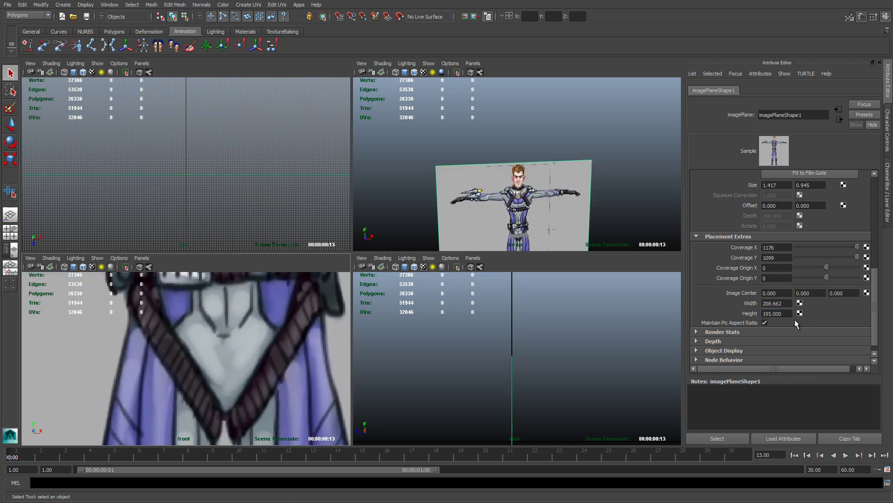
Set the front image plane's Image Center Y value to 93 to raise the character's feet to the ground line.
{"action": "key", "text": "f"}
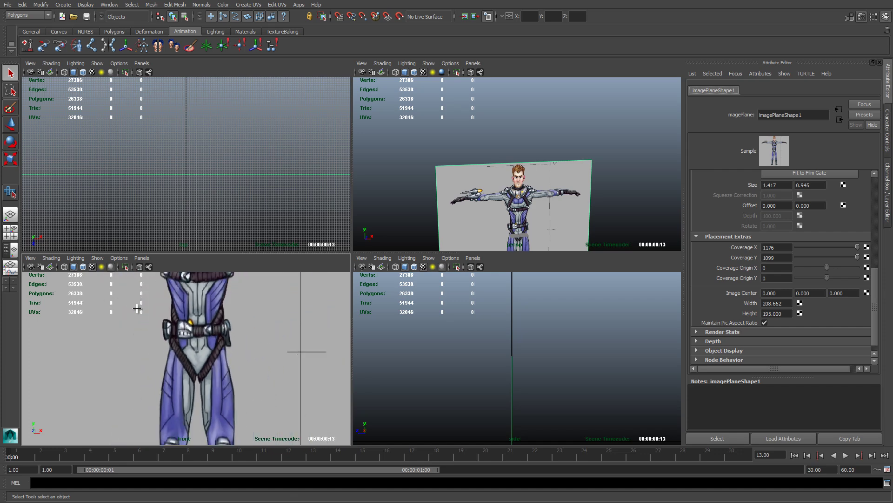
{"action": "scroll", "coordinate": [137, 309], "scroll_direction": "up", "scroll_amount": 1}
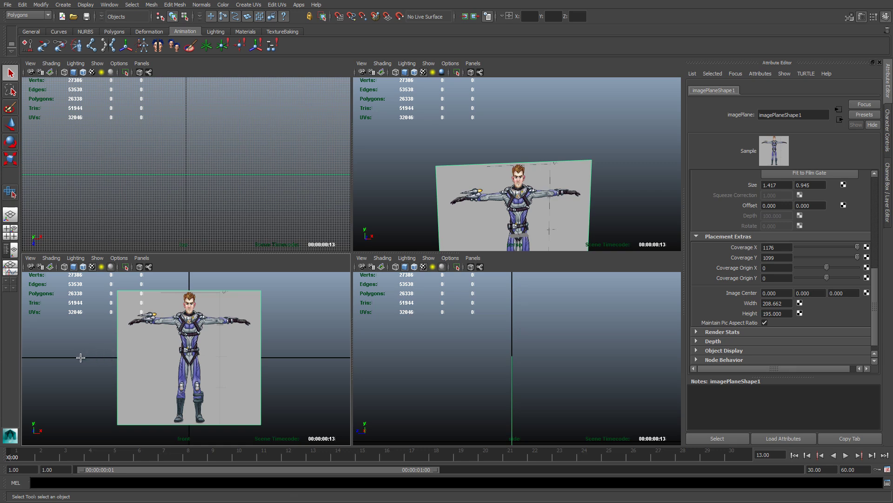
{"action": "scroll", "coordinate": [84, 354], "scroll_direction": "down", "scroll_amount": 1}
{"action": "scroll", "coordinate": [83, 353], "scroll_direction": "down", "scroll_amount": 2}
{"action": "scroll", "coordinate": [83, 354], "scroll_direction": "up", "scroll_amount": 3}
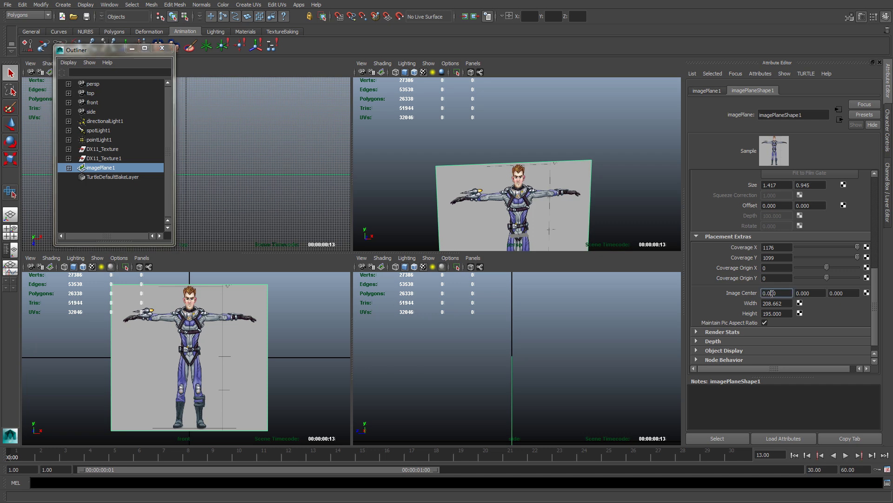
{"action": "left_click", "coordinate": [805, 294]}
{"action": "left_click", "coordinate": [836, 293]}
{"action": "key", "text": "shift+Tab"}
{"action": "type", "text": "93"}
{"action": "key", "text": "Tab"}
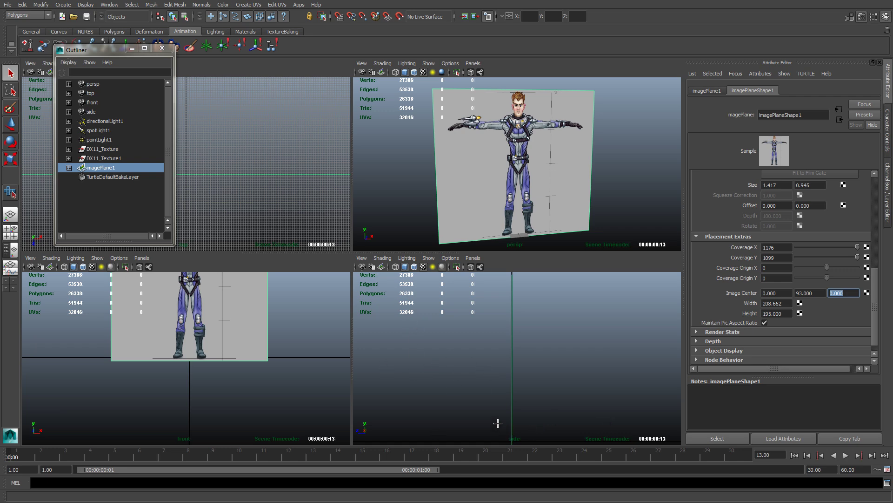
Examine how the front and side reference image planes line up in the perspective, side and front views.
{"action": "left_click_drag", "start_coordinate": [494, 201], "coordinate": [479, 196], "text": "alt"}
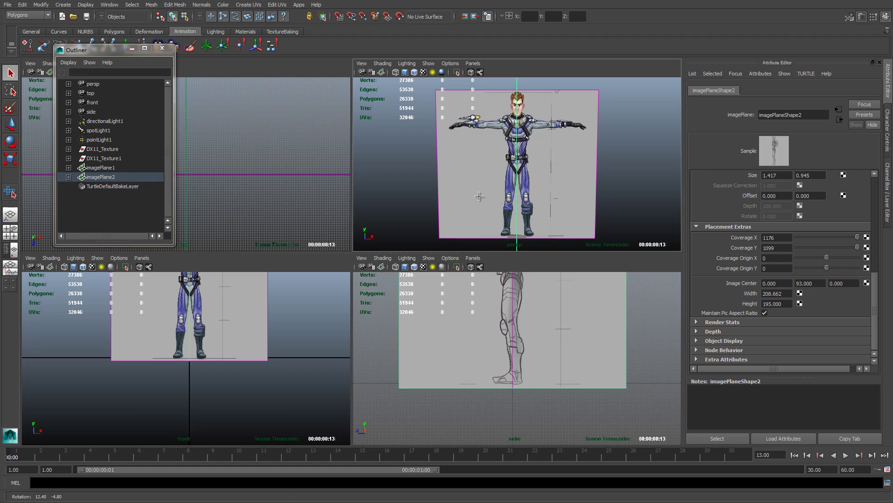
{"action": "mouse_move", "coordinate": [479, 196]}
{"action": "left_mouse_down", "text": "alt"}
{"action": "mouse_move", "coordinate": [487, 190]}
{"action": "mouse_move", "coordinate": [470, 185]}
{"action": "left_mouse_up", "text": "alt"}
{"action": "right_click_drag", "start_coordinate": [471, 186], "coordinate": [466, 184], "text": "alt"}
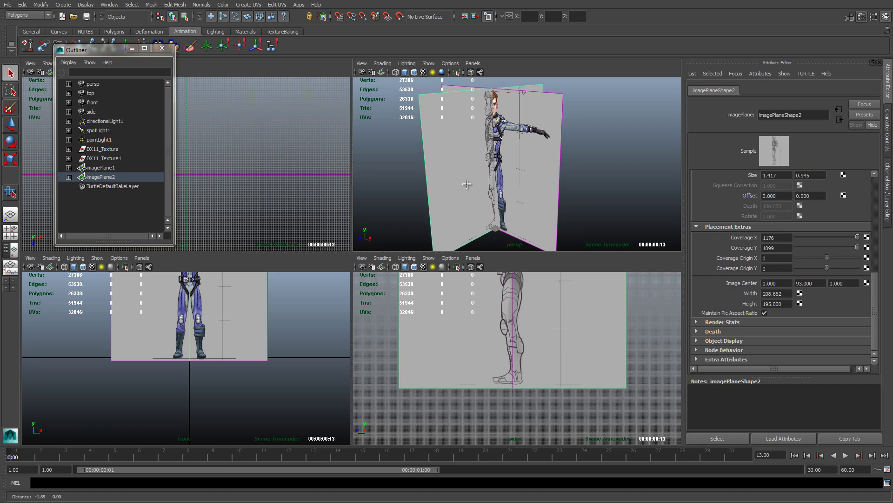
{"action": "left_click_drag", "start_coordinate": [467, 184], "coordinate": [491, 185], "text": "alt"}
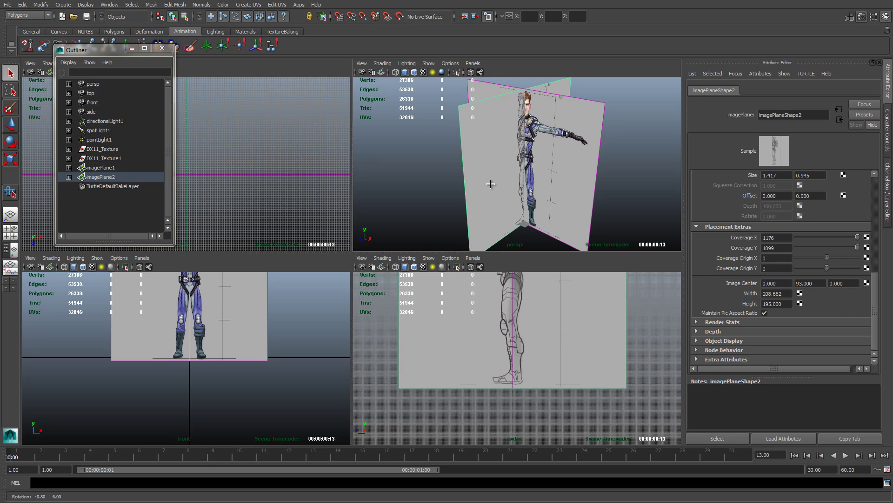
{"action": "left_click_drag", "start_coordinate": [491, 184], "coordinate": [518, 217], "text": "alt"}
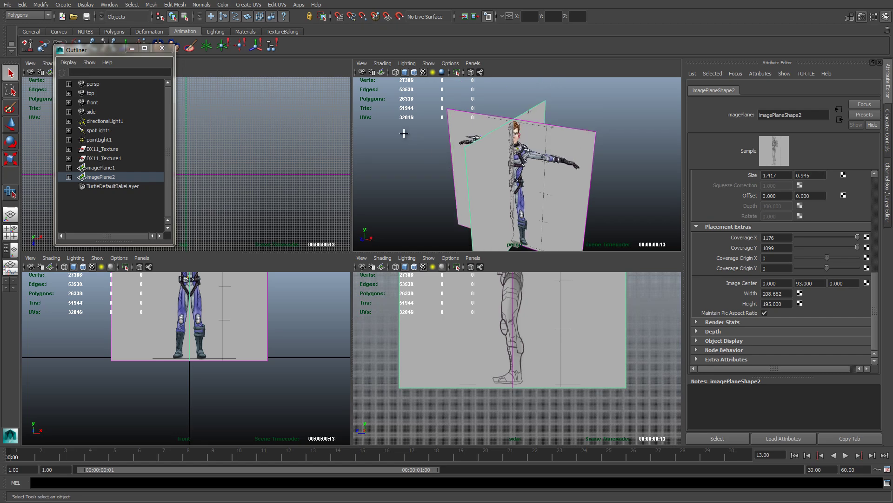
{"action": "mouse_move", "coordinate": [529, 171]}
{"action": "left_mouse_down", "text": "alt"}
{"action": "mouse_move", "coordinate": [514, 174]}
{"action": "mouse_move", "coordinate": [545, 173]}
{"action": "left_mouse_up", "text": "alt"}
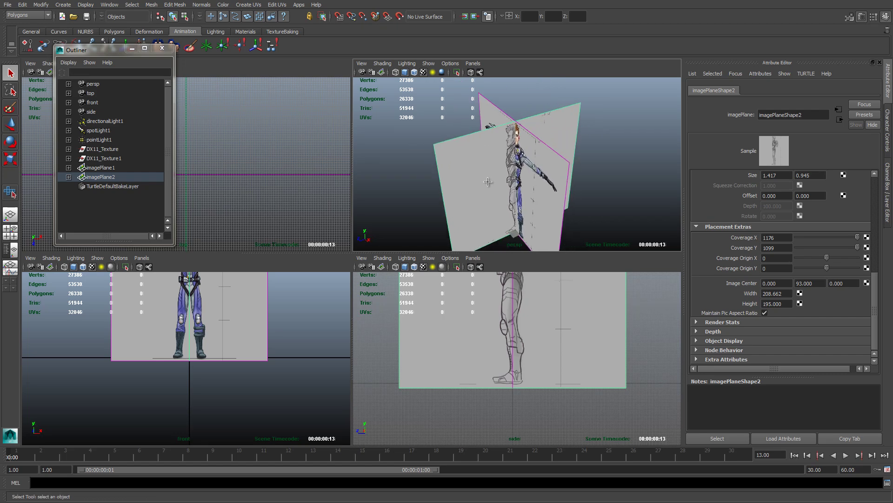
{"action": "left_click", "coordinate": [545, 173]}
{"action": "left_click_drag", "start_coordinate": [546, 173], "coordinate": [515, 217], "text": "alt"}
{"action": "right_click_drag", "start_coordinate": [536, 336], "coordinate": [532, 330], "text": "alt"}
{"action": "middle_click_drag", "start_coordinate": [510, 286], "coordinate": [516, 345], "text": "alt"}
{"action": "middle_click_drag", "start_coordinate": [246, 314], "coordinate": [224, 418], "text": "alt"}
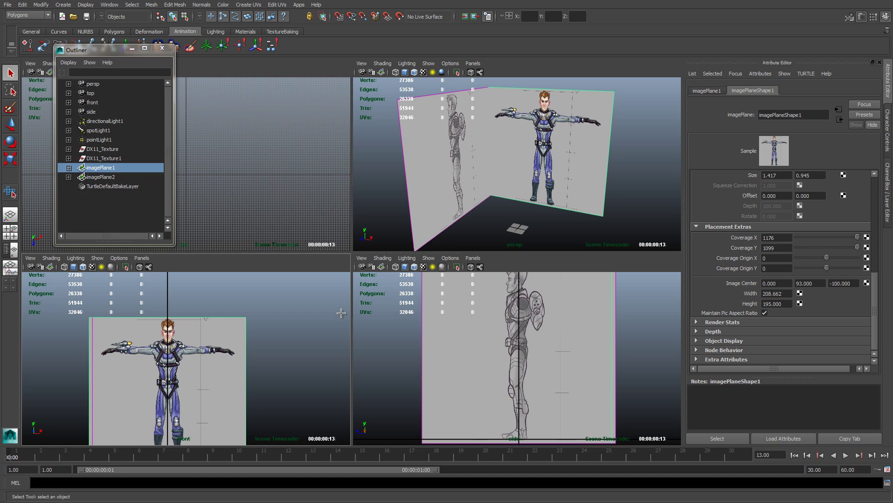
Hide image planes in the perspective view.
{"action": "left_click", "coordinate": [429, 64]}
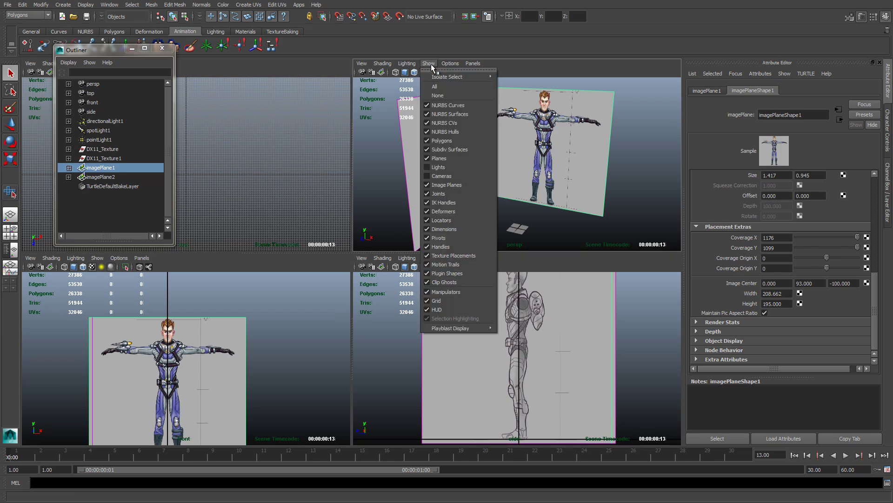
{"action": "left_click", "coordinate": [431, 64]}
{"action": "left_click", "coordinate": [436, 63]}
{"action": "left_click", "coordinate": [447, 184]}
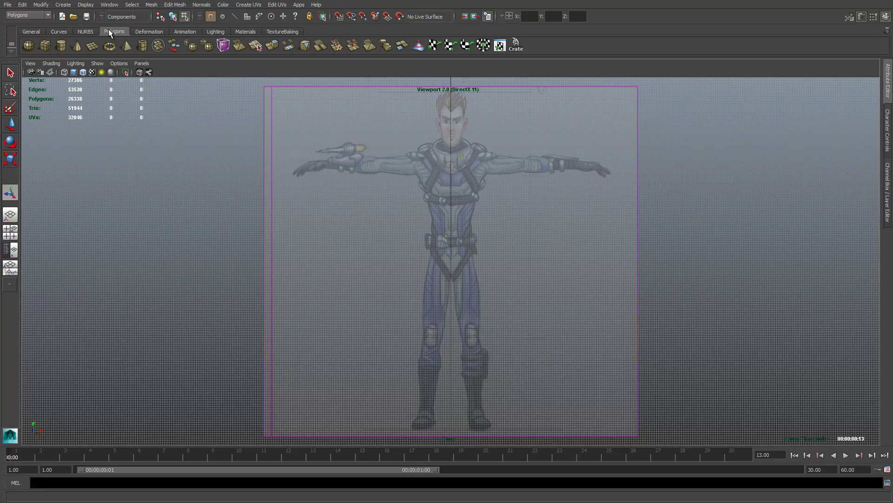
Create a polygon cube over the character's waist, just above the belt, in the front view.
{"action": "left_click", "coordinate": [45, 45]}
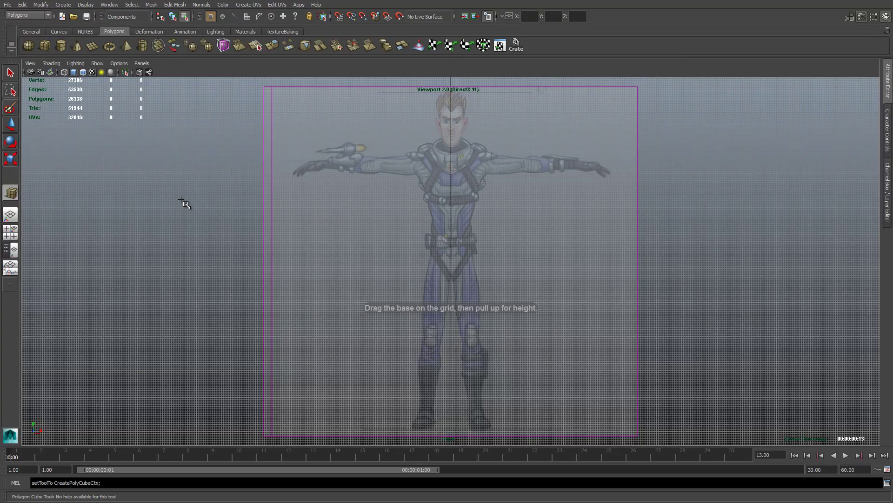
{"action": "scroll", "coordinate": [448, 225], "scroll_direction": "up", "scroll_amount": 2}
{"action": "middle_click_drag", "start_coordinate": [450, 226], "coordinate": [355, 275], "text": "alt"}
{"action": "scroll", "coordinate": [355, 275], "scroll_direction": "up", "scroll_amount": 2}
{"action": "scroll", "coordinate": [355, 278], "scroll_direction": "down", "scroll_amount": 1}
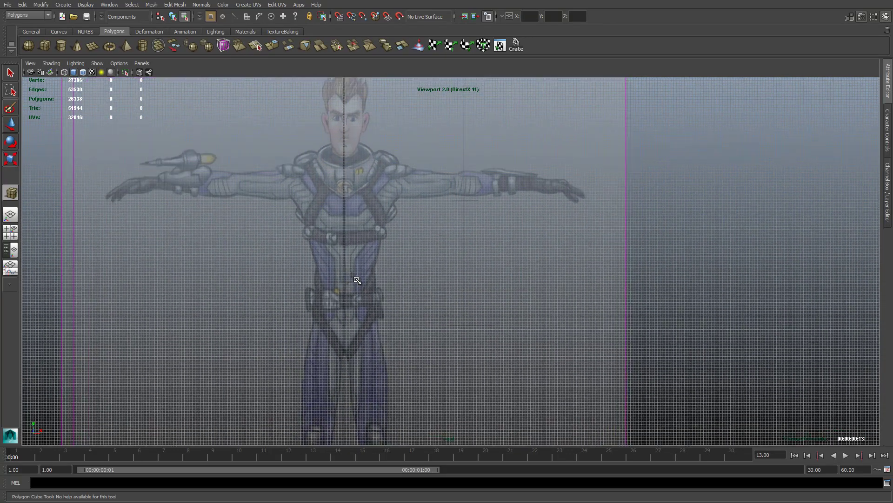
{"action": "mouse_move", "coordinate": [287, 279]}
{"action": "middle_mouse_down", "text": "alt"}
{"action": "mouse_move", "coordinate": [505, 225]}
{"action": "mouse_move", "coordinate": [293, 286]}
{"action": "middle_mouse_up", "text": "alt"}
{"action": "scroll", "coordinate": [293, 286], "scroll_direction": "up", "scroll_amount": 1}
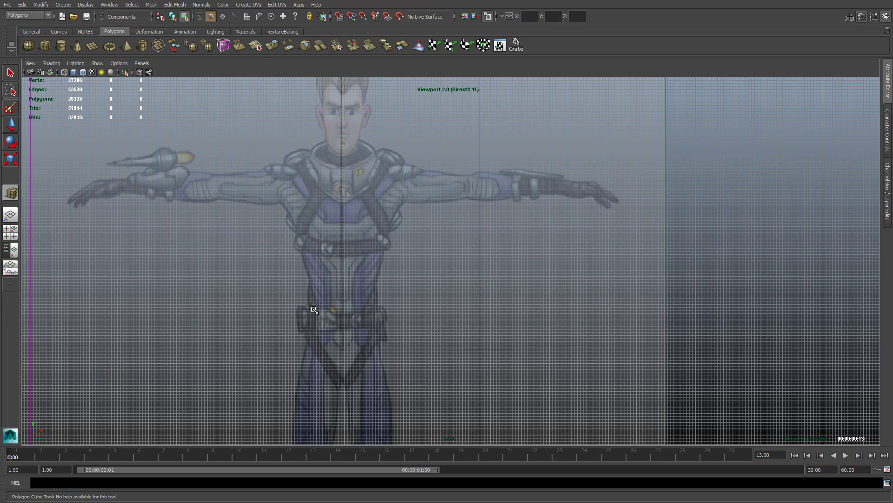
{"action": "left_click_drag", "start_coordinate": [309, 306], "coordinate": [368, 250]}
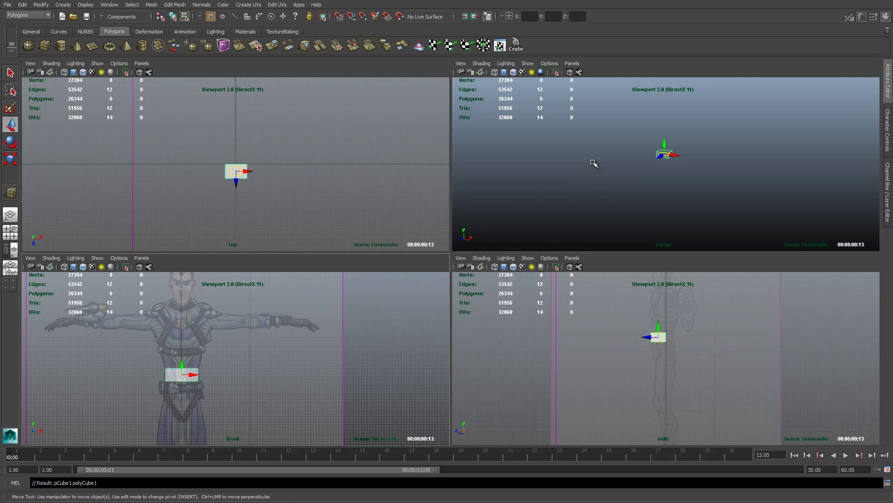
Move the cube backward along Z to about 2.3 cm in the side view so it sits within the torso.
{"action": "key", "text": "space"}
{"action": "left_click_drag", "start_coordinate": [482, 258], "coordinate": [358, 275], "text": "alt"}
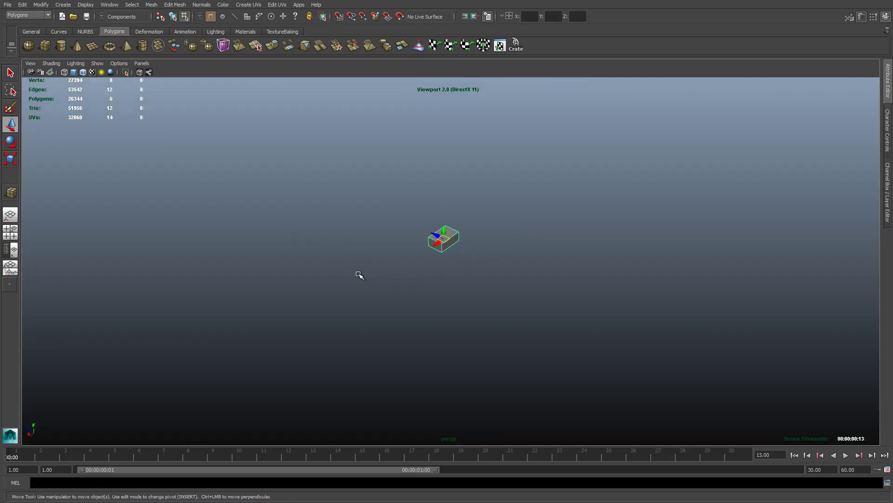
{"action": "key", "text": "space"}
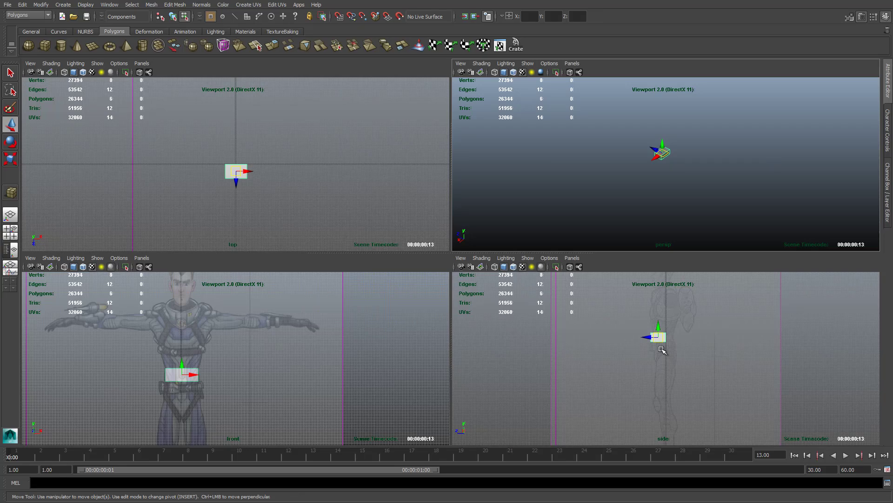
{"action": "key", "text": "space"}
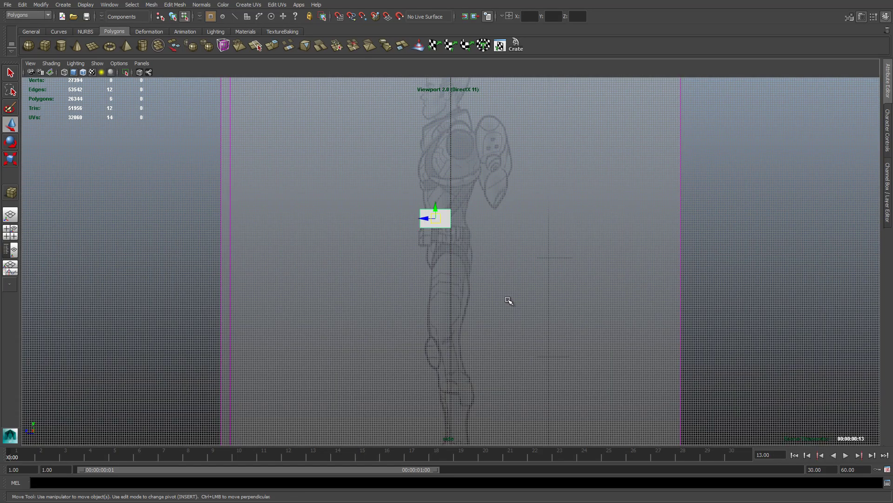
{"action": "middle_click_drag", "start_coordinate": [459, 212], "coordinate": [426, 290], "text": "alt"}
{"action": "scroll", "coordinate": [426, 290], "scroll_direction": "up", "scroll_amount": 3}
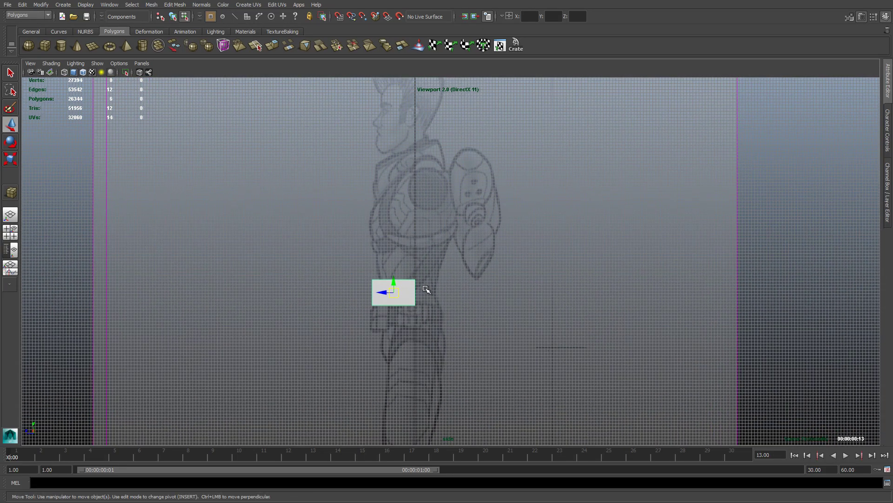
{"action": "left_click_drag", "start_coordinate": [377, 294], "coordinate": [393, 295]}
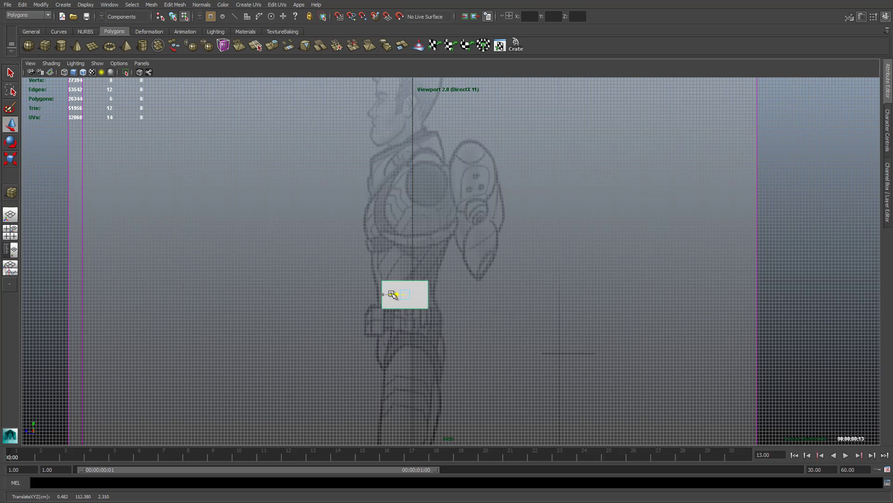
Try scaling the cube's depth along Z by about 1.23.
{"action": "key", "text": "r"}
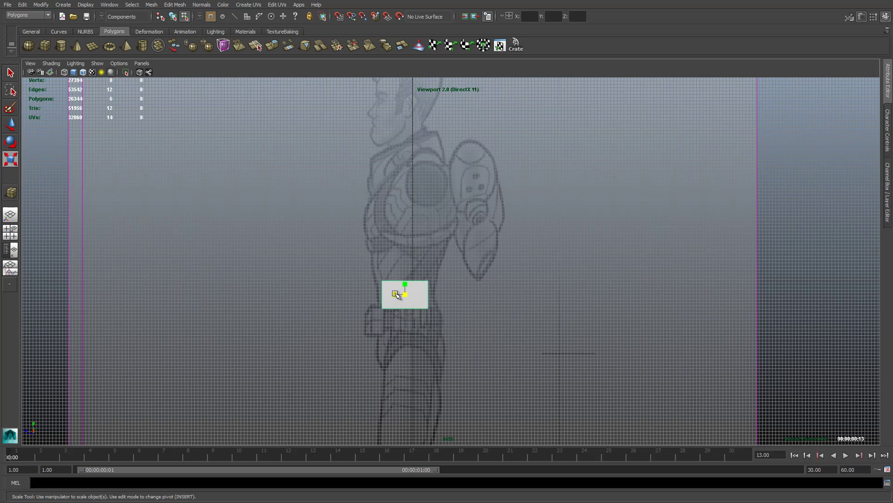
{"action": "left_click_drag", "start_coordinate": [392, 296], "coordinate": [392, 297]}
{"action": "key", "text": "ctrl+z"}
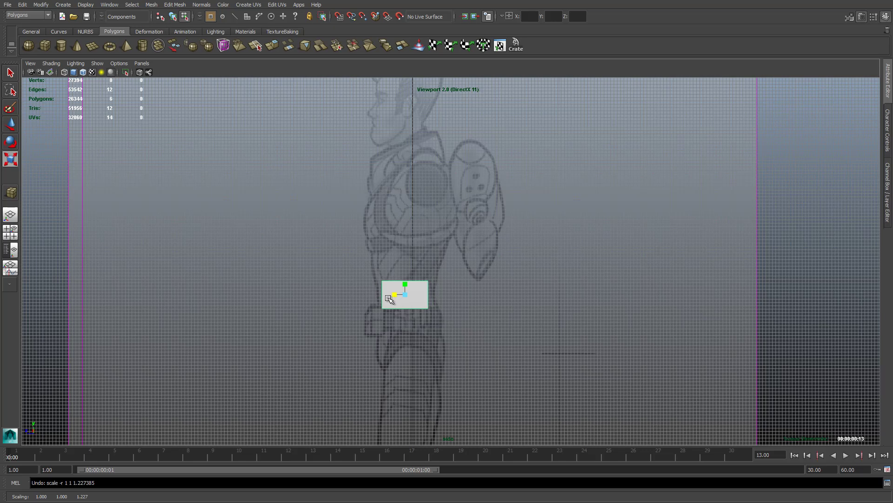
Move the cube's back vertices backward along Z in the side view to fit the character's lower back outline.
{"action": "right_click", "coordinate": [421, 280]}
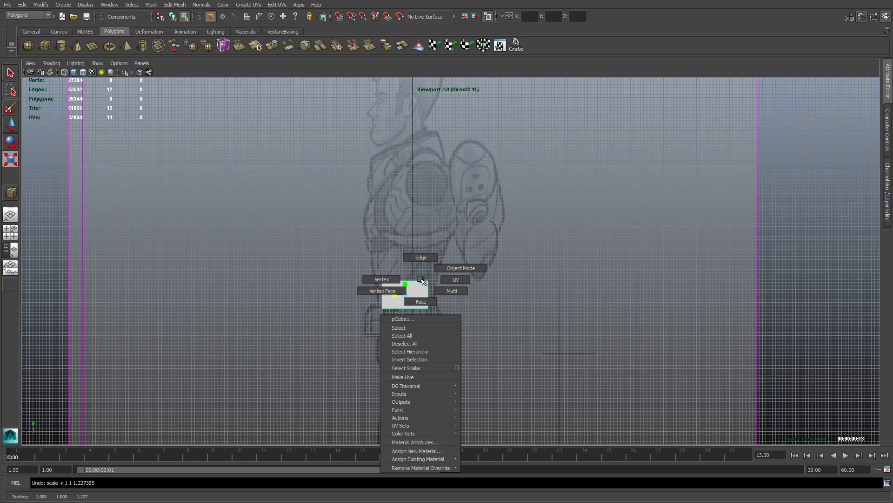
{"action": "left_click", "coordinate": [381, 279]}
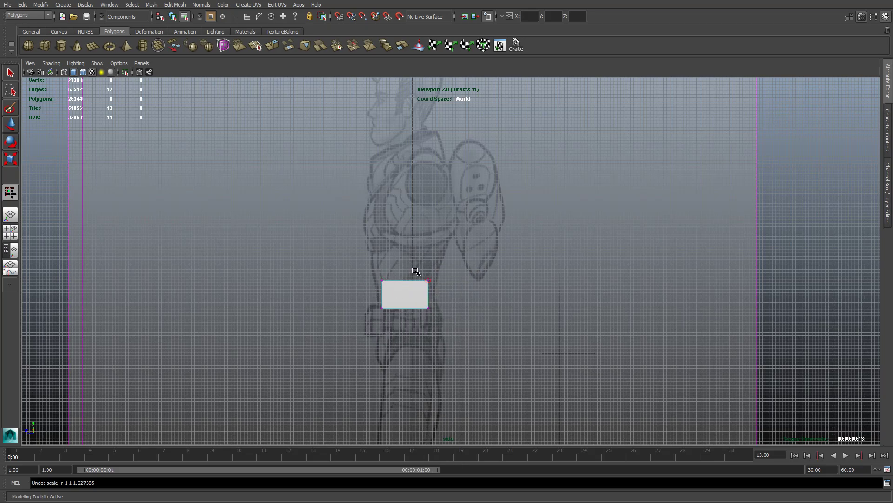
{"action": "left_click_drag", "start_coordinate": [407, 262], "coordinate": [437, 317]}
{"action": "key", "text": "w"}
{"action": "scroll", "coordinate": [458, 347], "scroll_direction": "up", "scroll_amount": 1}
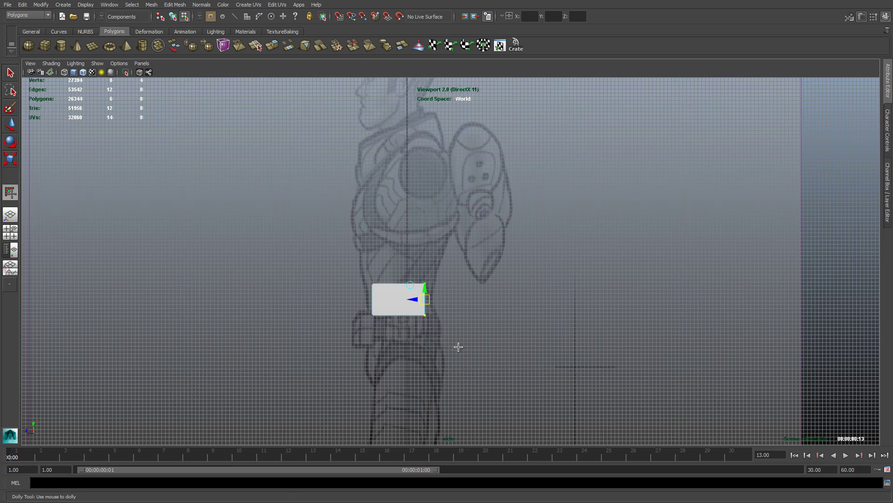
{"action": "scroll", "coordinate": [405, 284], "scroll_direction": "up", "scroll_amount": 2}
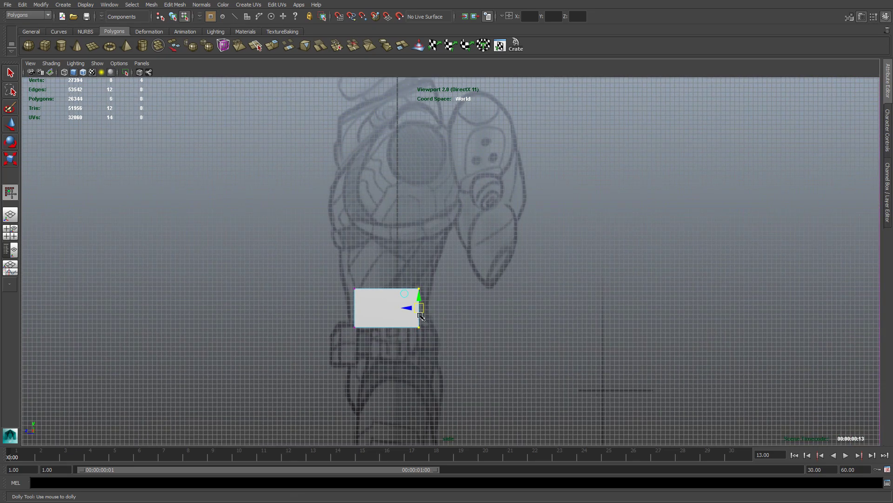
{"action": "key", "text": "space"}
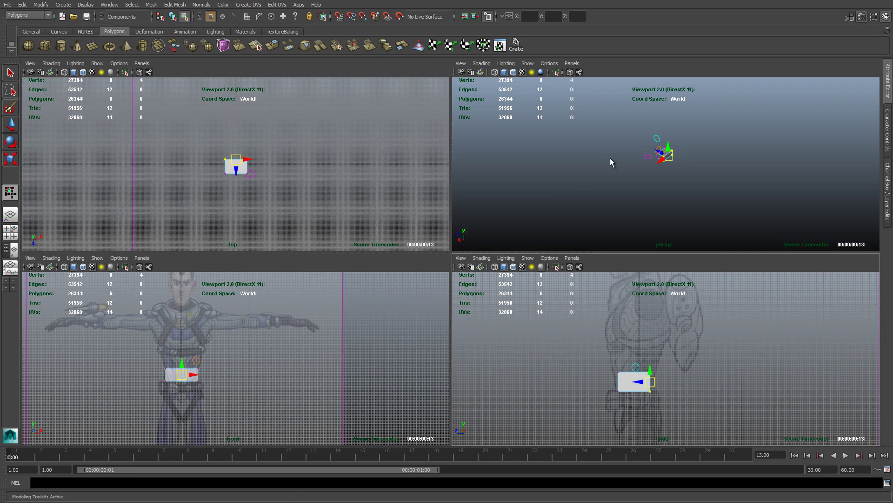
{"action": "key", "text": "space"}
{"action": "left_click_drag", "start_coordinate": [507, 213], "coordinate": [366, 244], "text": "alt"}
{"action": "scroll", "coordinate": [430, 191], "scroll_direction": "up", "scroll_amount": 2}
{"action": "key", "text": "space"}
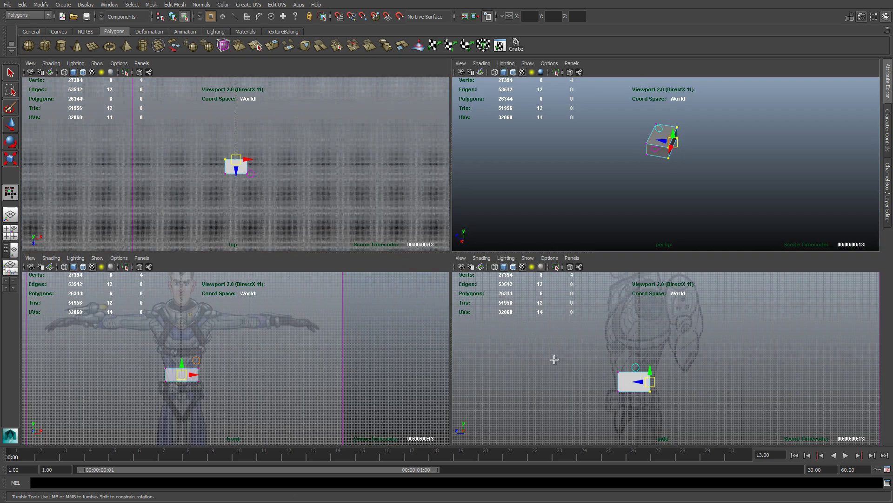
{"action": "key", "text": "space"}
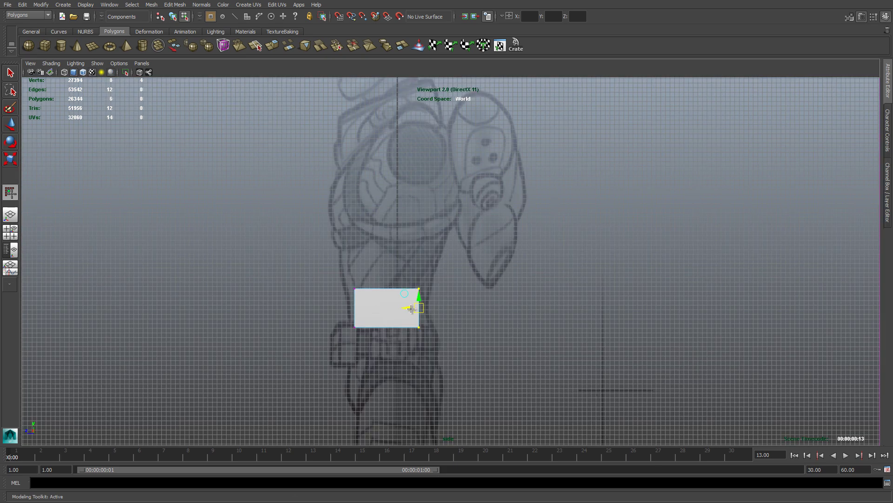
{"action": "left_click_drag", "start_coordinate": [408, 308], "coordinate": [418, 305]}
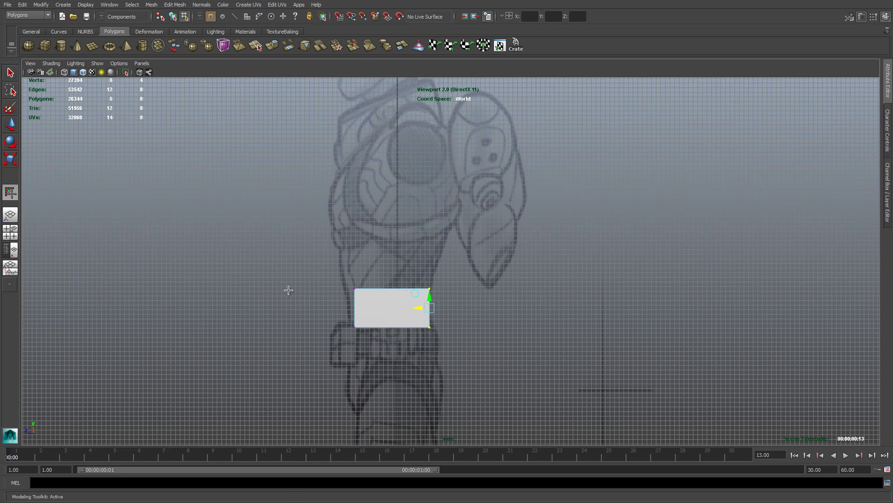
Move the cube's front vertices slightly forward along Z to fit the belly outline, and return to the four-view layout.
{"action": "left_click_drag", "start_coordinate": [333, 277], "coordinate": [335, 308]}
{"action": "scroll", "coordinate": [413, 282], "scroll_direction": "down", "scroll_amount": 2}
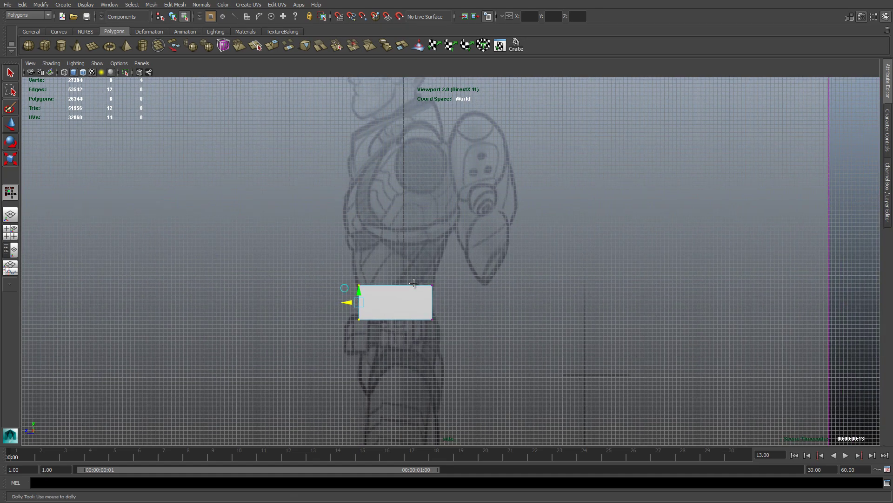
{"action": "key", "text": "space"}
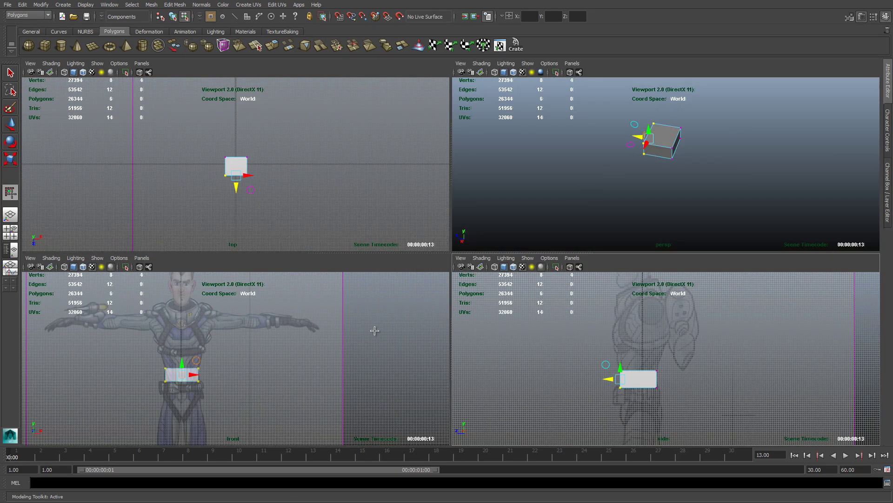
Select the cube's top face and apply Extrude to it with Keep Faces Together enabled.
{"action": "right_click_drag", "start_coordinate": [667, 135], "coordinate": [666, 159]}
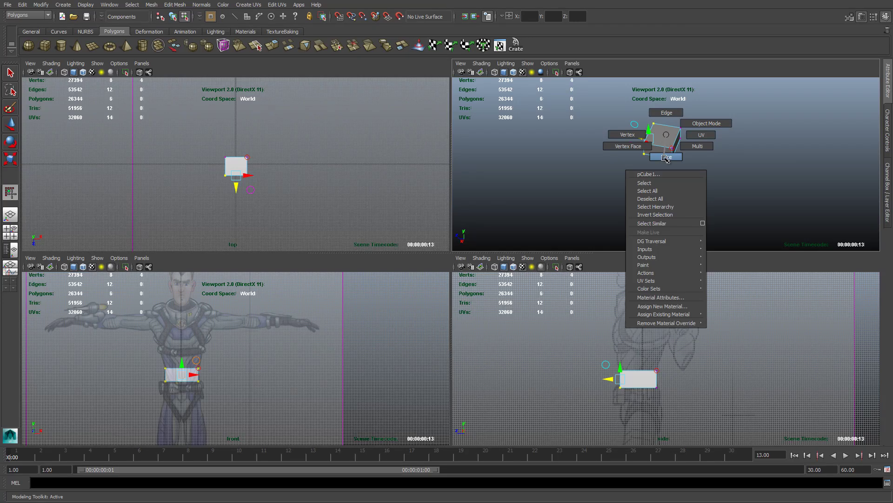
{"action": "right_click_drag", "start_coordinate": [667, 159], "coordinate": [666, 159]}
{"action": "left_click", "coordinate": [663, 134]}
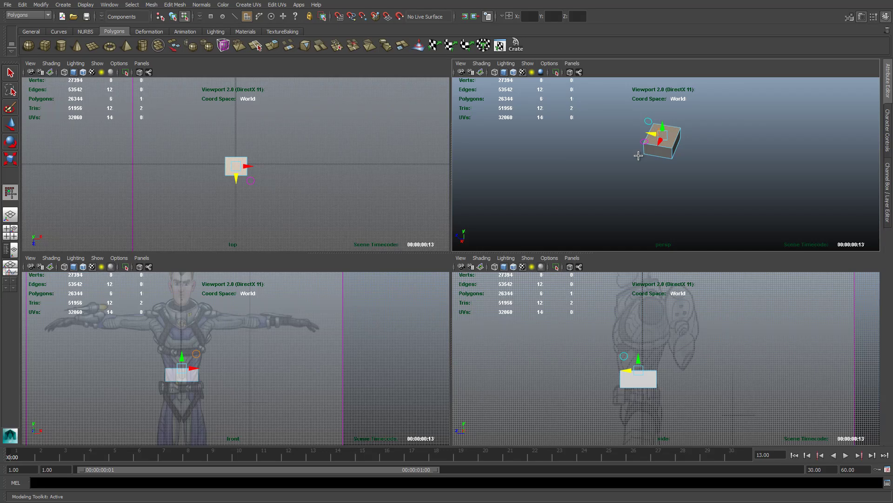
{"action": "left_click", "coordinate": [664, 128]}
{"action": "right_click_drag", "start_coordinate": [665, 128], "coordinate": [664, 159], "text": "alt"}
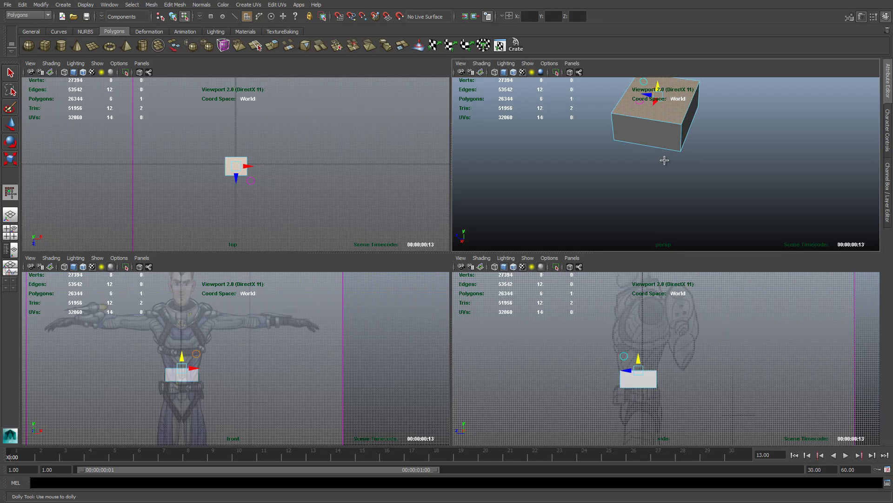
{"action": "middle_click_drag", "start_coordinate": [722, 129], "coordinate": [722, 169], "text": "alt"}
{"action": "left_click_drag", "start_coordinate": [722, 170], "coordinate": [683, 178], "text": "alt"}
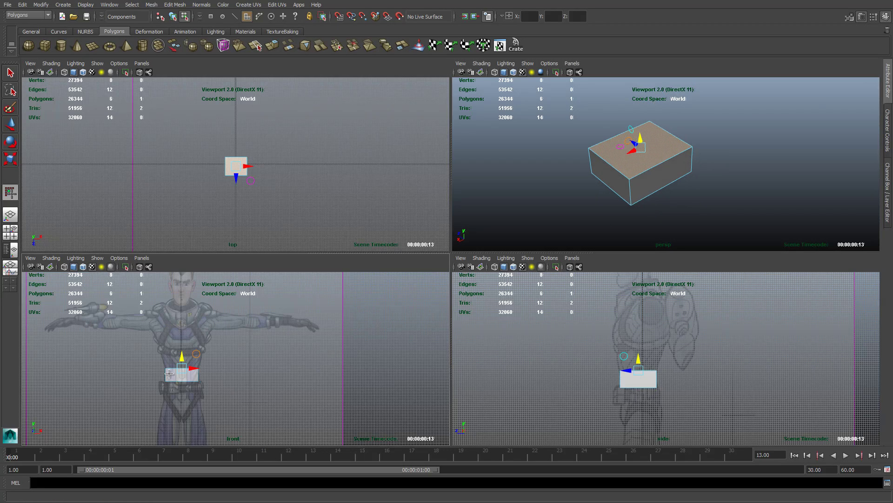
{"action": "scroll", "coordinate": [169, 373], "scroll_direction": "up", "scroll_amount": 3}
{"action": "scroll", "coordinate": [170, 373], "scroll_direction": "up", "scroll_amount": 1}
{"action": "middle_click_drag", "start_coordinate": [227, 331], "coordinate": [307, 353], "text": "alt"}
{"action": "scroll", "coordinate": [278, 325], "scroll_direction": "up", "scroll_amount": 1}
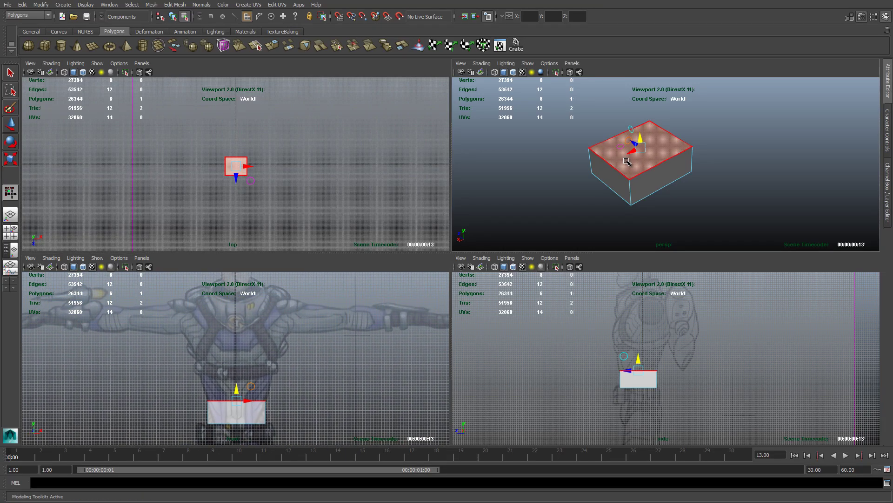
{"action": "key", "text": "space"}
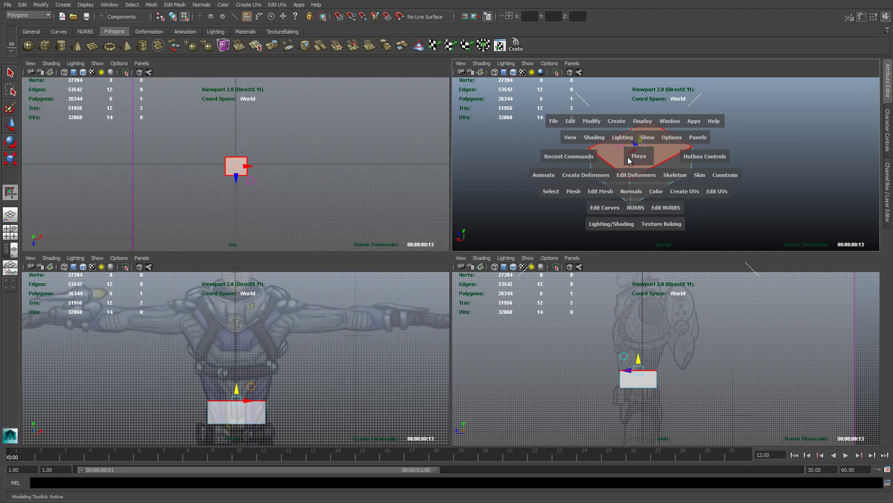
{"action": "left_click", "coordinate": [598, 191]}
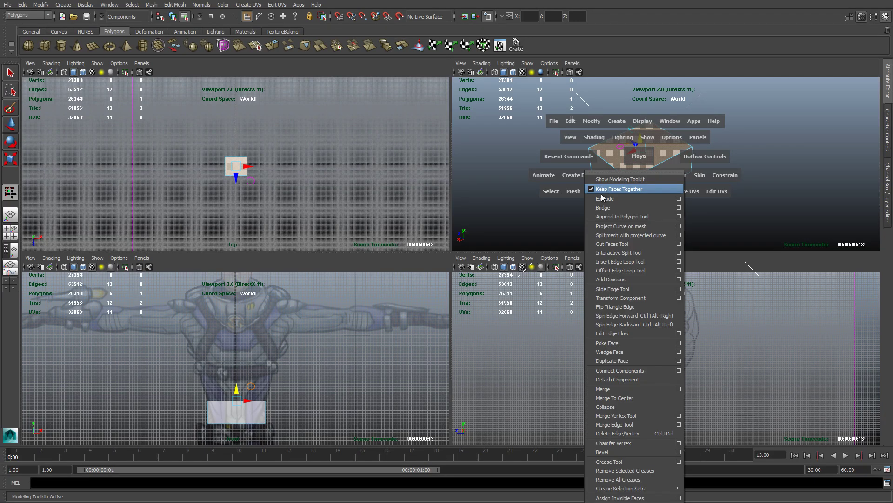
{"action": "left_click", "coordinate": [604, 199]}
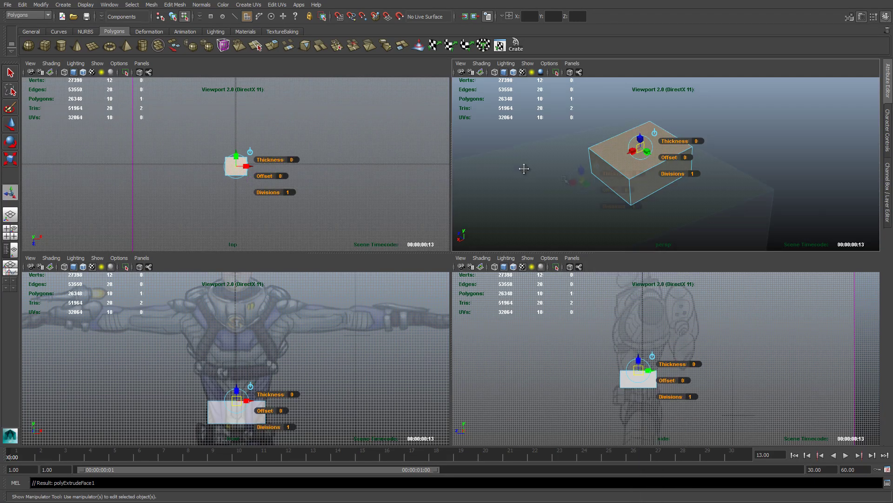
Frame the extruded top face in the perspective view and enlarge the transform manipulator.
{"action": "key", "text": "f"}
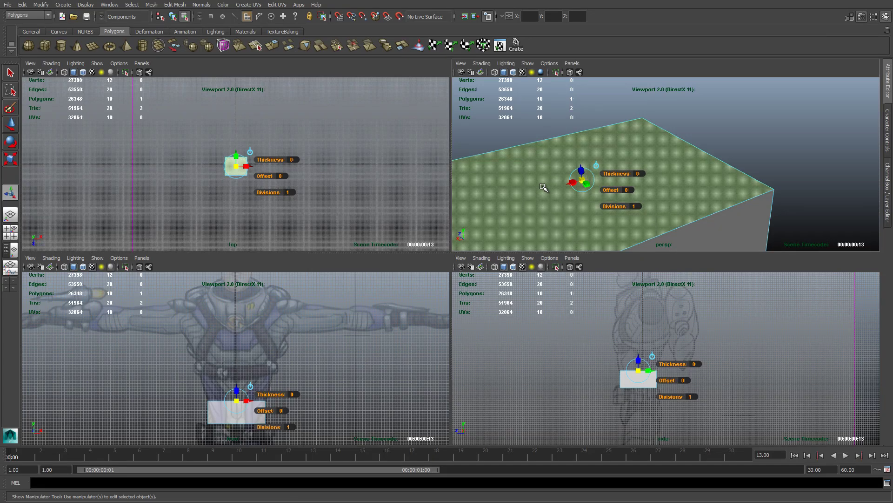
{"action": "key", "text": "equal"}
{"action": "key", "text": "equal"}
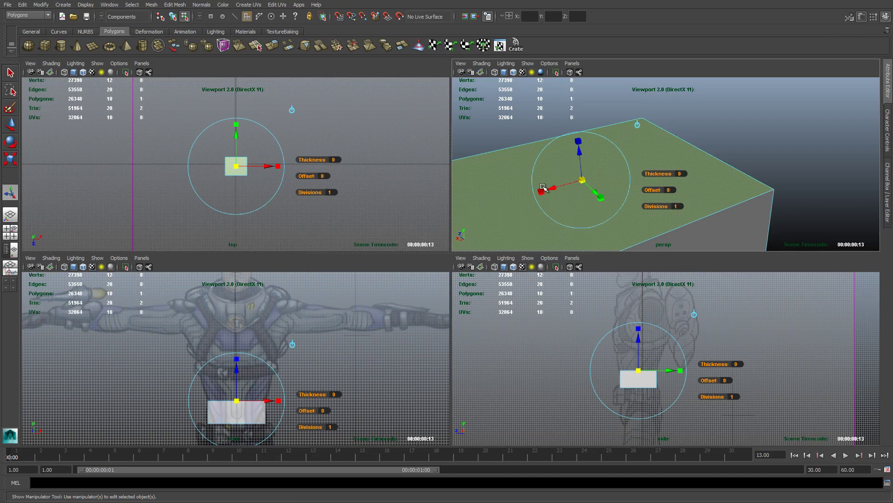
{"action": "key", "text": "equal"}
{"action": "key", "text": "minus"}
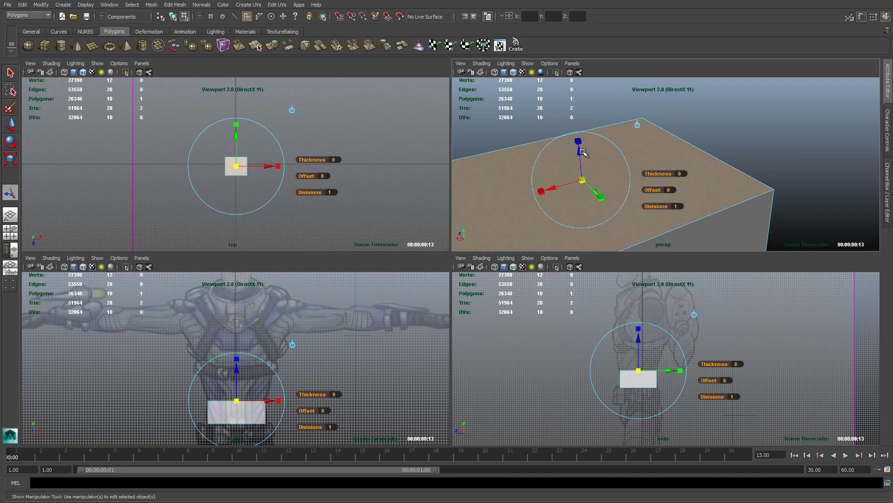
Raise the extruded face to just below the chest armour and scale its width and depth outward to match the references.
{"action": "left_click_drag", "start_coordinate": [580, 154], "coordinate": [542, 44]}
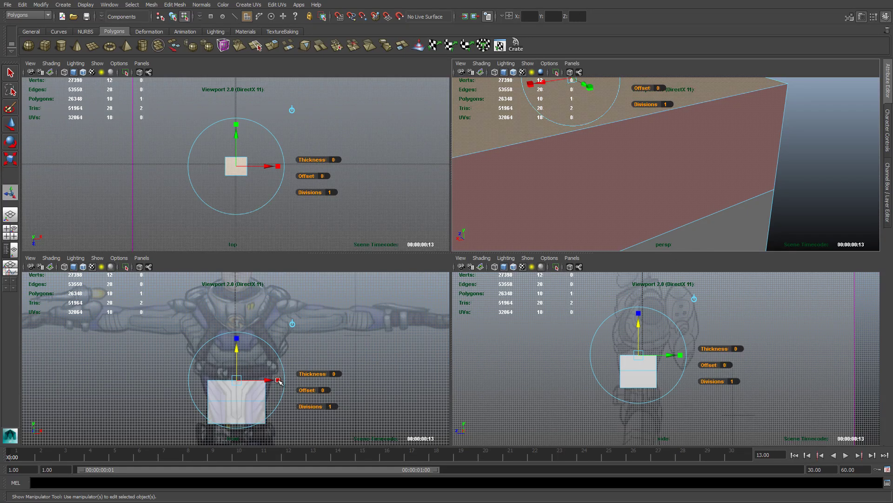
{"action": "left_click_drag", "start_coordinate": [279, 381], "coordinate": [284, 380]}
{"action": "scroll", "coordinate": [647, 364], "scroll_direction": "up", "scroll_amount": 5}
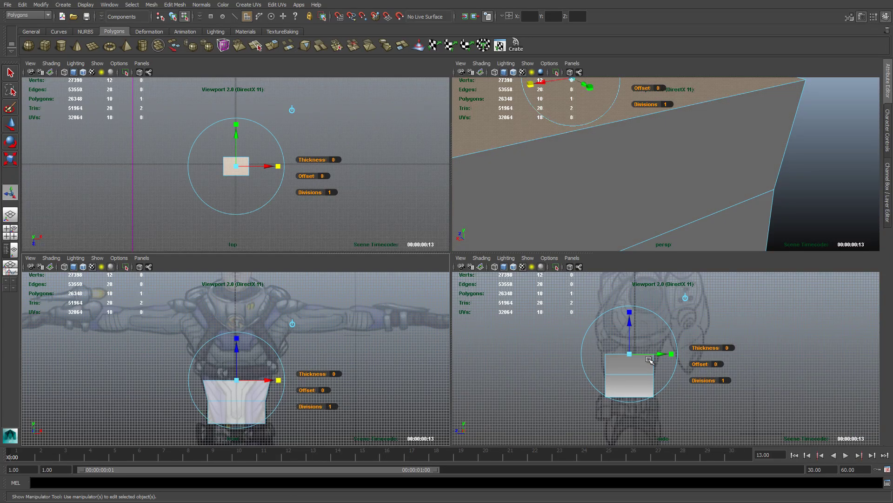
{"action": "mouse_move", "coordinate": [634, 349]}
{"action": "left_mouse_down"}
{"action": "mouse_move", "coordinate": [644, 353]}
{"action": "mouse_move", "coordinate": [623, 353]}
{"action": "left_mouse_up"}
Extrude the top face again and raise it to about 129.24 cm, at the chest armour's lower edge.
{"action": "key", "text": "f"}
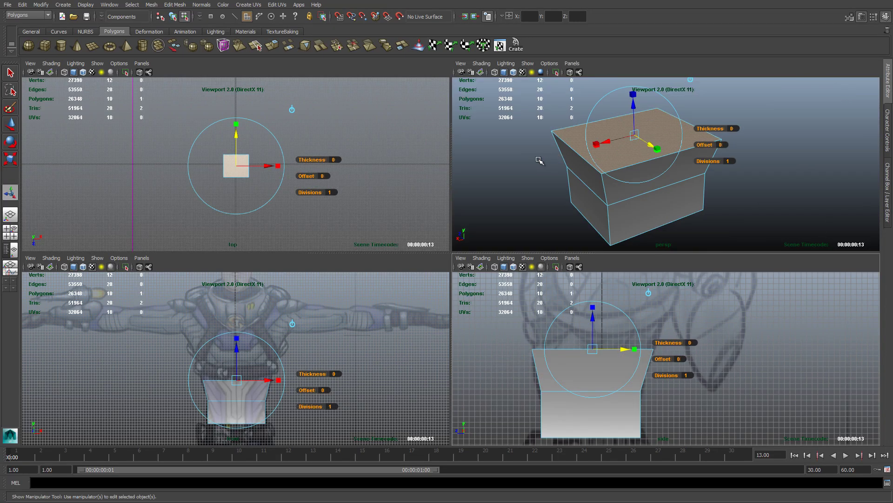
{"action": "left_click_drag", "start_coordinate": [623, 153], "coordinate": [623, 150]}
{"action": "key", "text": "ctrl+z"}
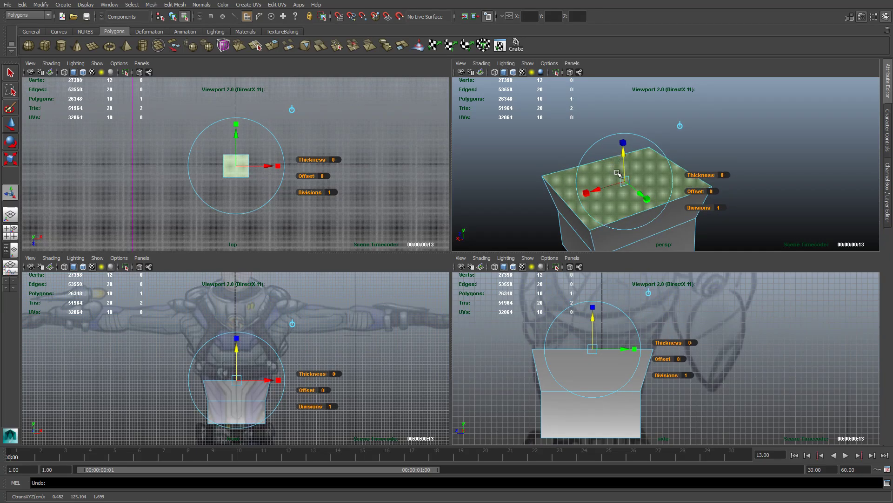
{"action": "key", "text": "ctrl+e"}
{"action": "left_click_drag", "start_coordinate": [624, 155], "coordinate": [622, 130]}
{"action": "left_click", "coordinate": [621, 130]}
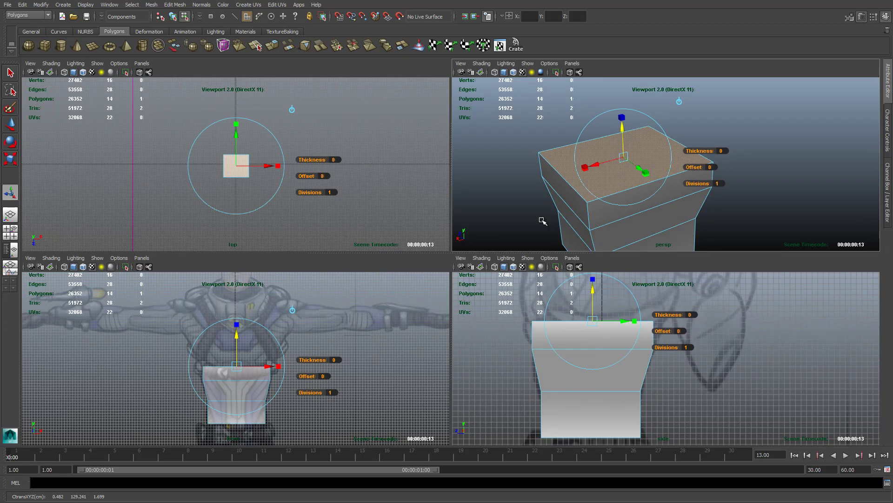
Scale the new top face by about 1.106 in width and 1.134 in depth to follow the torso.
{"action": "left_click", "coordinate": [269, 368]}
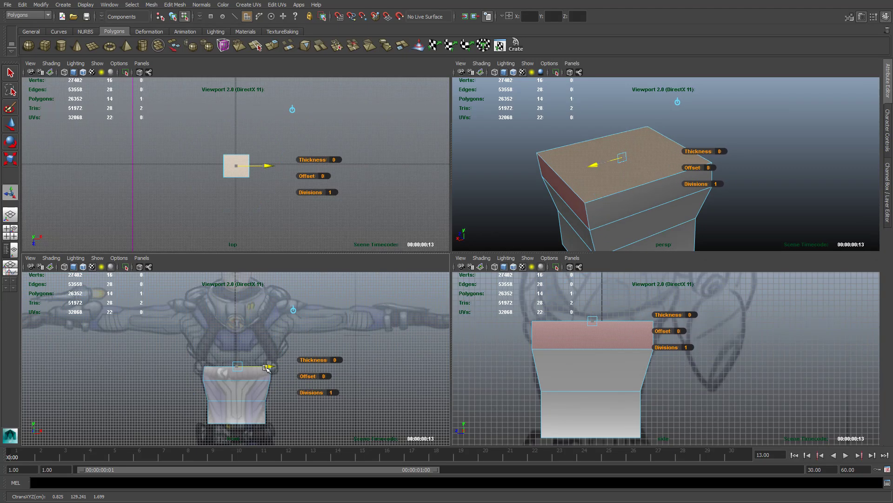
{"action": "left_click_drag", "start_coordinate": [269, 368], "coordinate": [283, 368]}
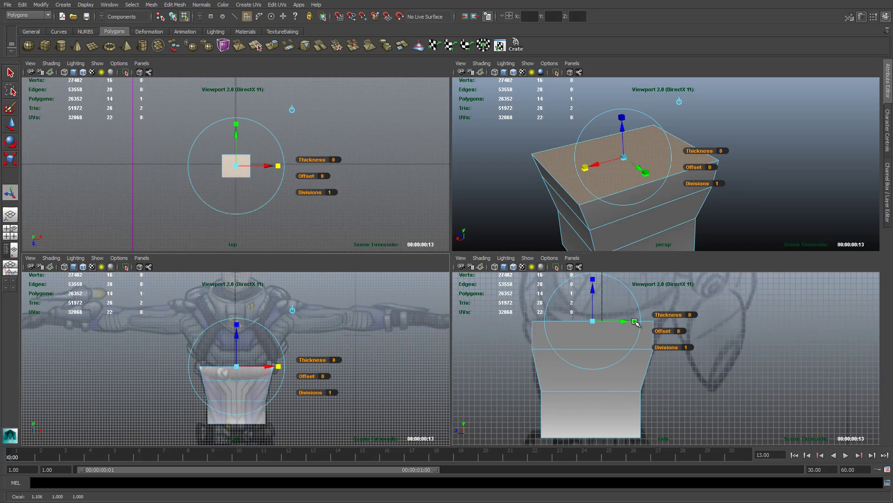
{"action": "left_click", "coordinate": [632, 322]}
{"action": "left_click_drag", "start_coordinate": [633, 322], "coordinate": [641, 322]}
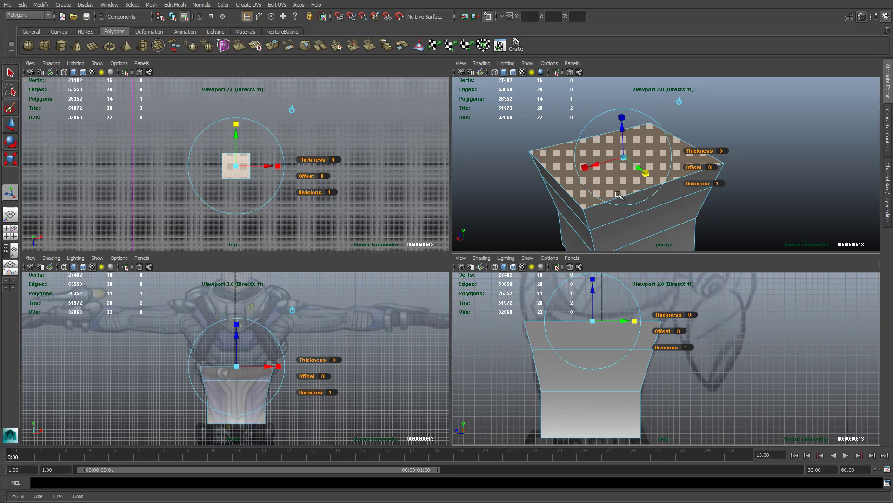
Extrude the top face up to the upper chest, scaling it by about 1.417 in width and 0.901 in depth.
{"action": "key", "text": "ctrl+e"}
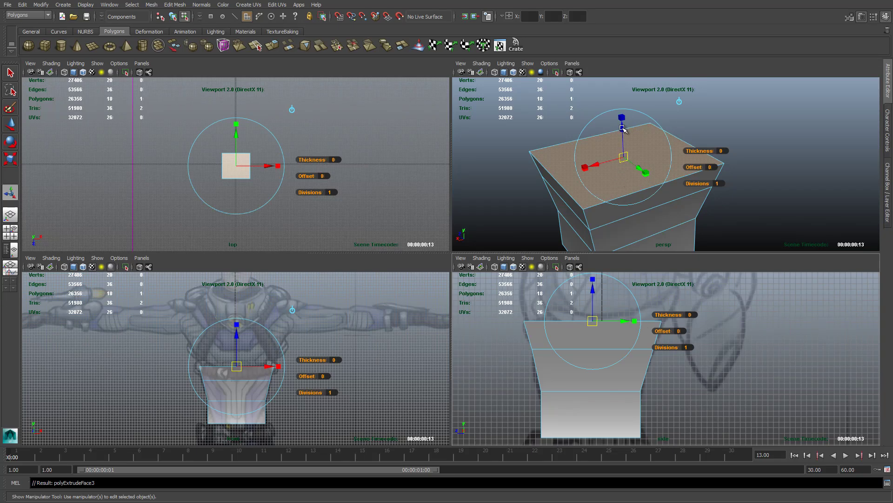
{"action": "left_click_drag", "start_coordinate": [623, 128], "coordinate": [623, 58]}
{"action": "left_click_drag", "start_coordinate": [279, 332], "coordinate": [302, 330]}
{"action": "middle_click_drag", "start_coordinate": [673, 331], "coordinate": [668, 377], "text": "alt"}
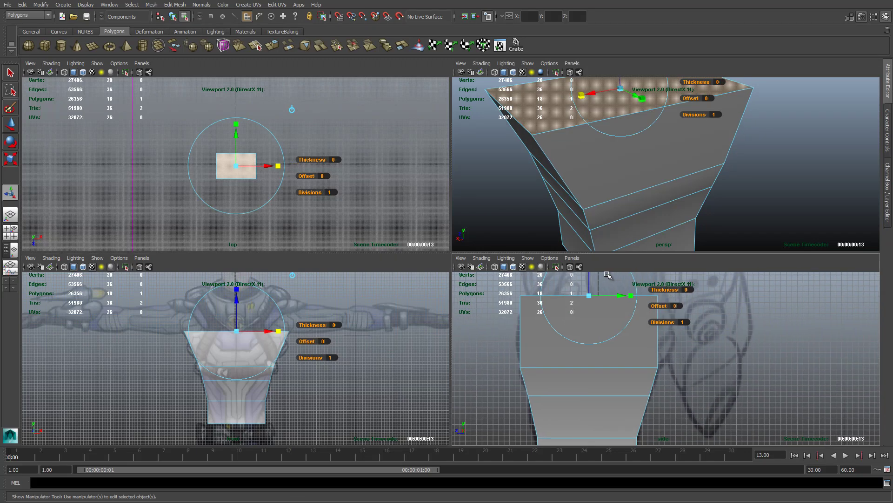
{"action": "mouse_move", "coordinate": [633, 298]}
{"action": "left_mouse_down"}
{"action": "mouse_move", "coordinate": [646, 300]}
{"action": "mouse_move", "coordinate": [600, 303]}
{"action": "mouse_move", "coordinate": [643, 302]}
{"action": "mouse_move", "coordinate": [628, 306]}
{"action": "left_mouse_up"}
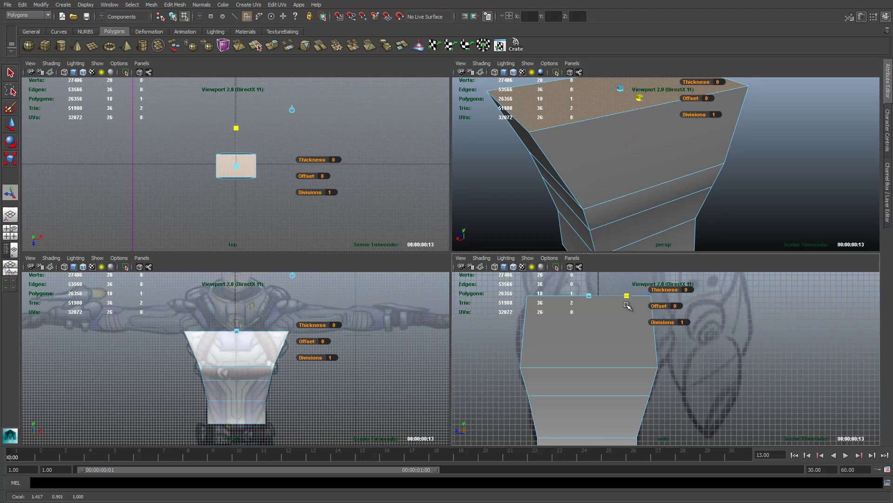
{"action": "key", "text": "t"}
Shift the upper chest face slightly in depth to about 1.89 cm, following the side reference.
{"action": "middle_click_drag", "start_coordinate": [629, 326], "coordinate": [642, 399], "text": "alt"}
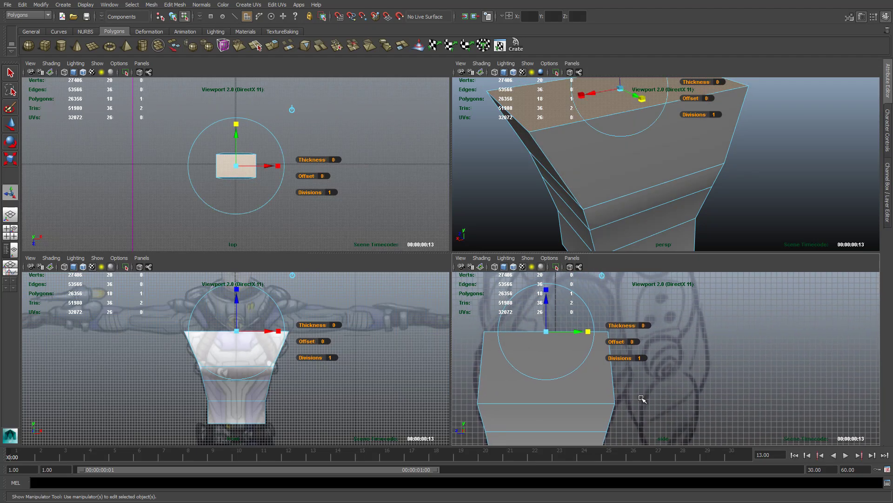
{"action": "scroll", "coordinate": [637, 396], "scroll_direction": "down", "scroll_amount": 1}
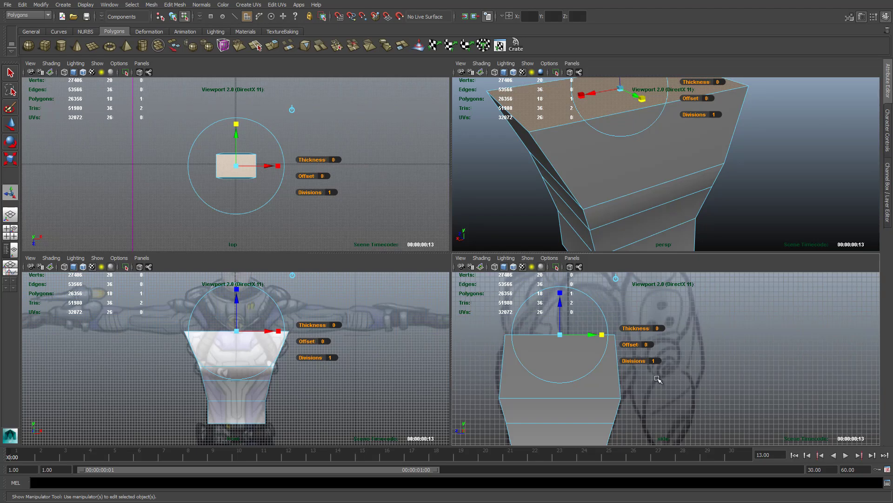
{"action": "middle_click_drag", "start_coordinate": [649, 400], "coordinate": [680, 390], "text": "alt"}
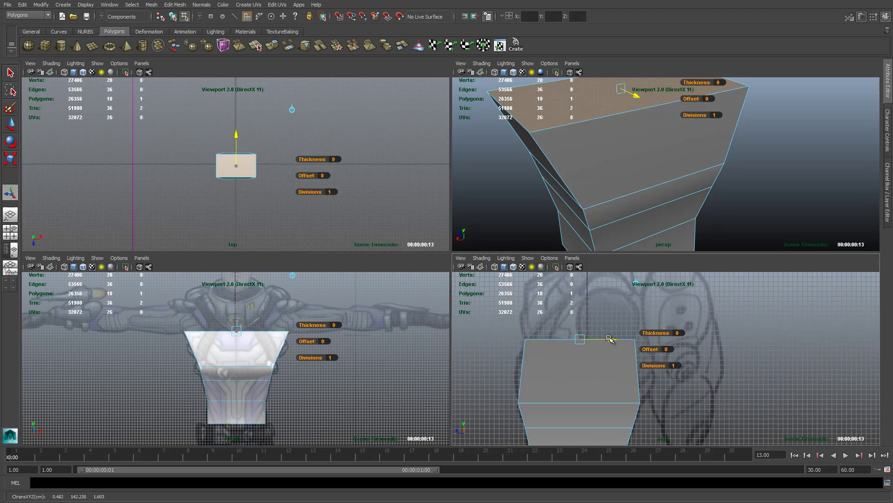
{"action": "left_click_drag", "start_coordinate": [607, 339], "coordinate": [605, 339]}
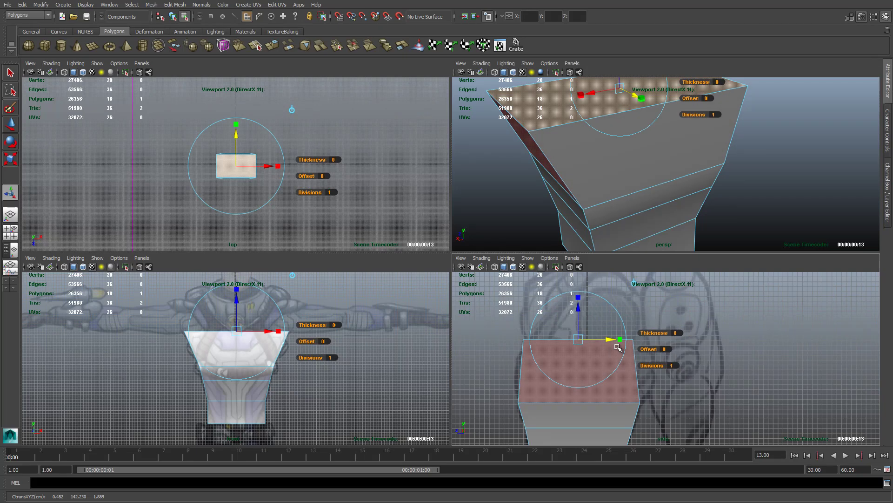
Extrude the top face of the torso again and raise it from the upper chest to shoulder level.
{"action": "key", "text": "space"}
{"action": "middle_click_drag", "start_coordinate": [512, 316], "coordinate": [522, 366], "text": "alt"}
{"action": "left_click_drag", "start_coordinate": [514, 178], "coordinate": [606, 186], "text": "alt"}
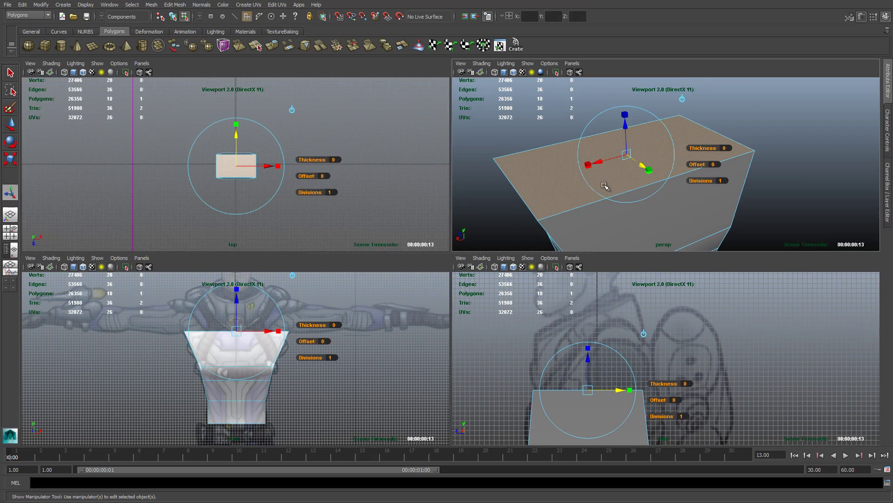
{"action": "left_click_drag", "start_coordinate": [627, 120], "coordinate": [620, 71]}
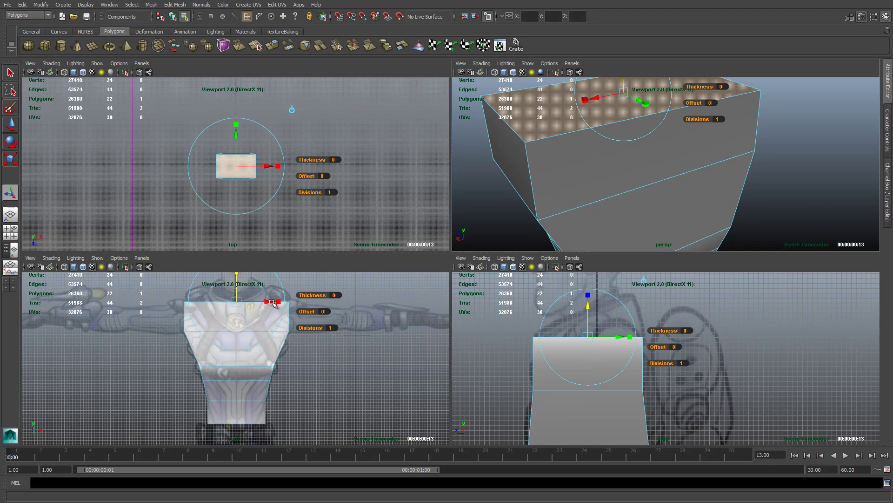
Narrow the new shoulder-level face slightly in width, then reduce its depth and shift it toward the back to follow the side reference.
{"action": "left_click_drag", "start_coordinate": [279, 301], "coordinate": [276, 302]}
{"action": "left_click_drag", "start_coordinate": [273, 302], "coordinate": [275, 300]}
{"action": "mouse_move", "coordinate": [621, 337]}
{"action": "left_mouse_down"}
{"action": "mouse_move", "coordinate": [642, 340]}
{"action": "mouse_move", "coordinate": [622, 339]}
{"action": "mouse_move", "coordinate": [631, 341]}
{"action": "left_mouse_up"}
{"action": "middle_click_drag", "start_coordinate": [557, 367], "coordinate": [549, 321], "text": "alt"}
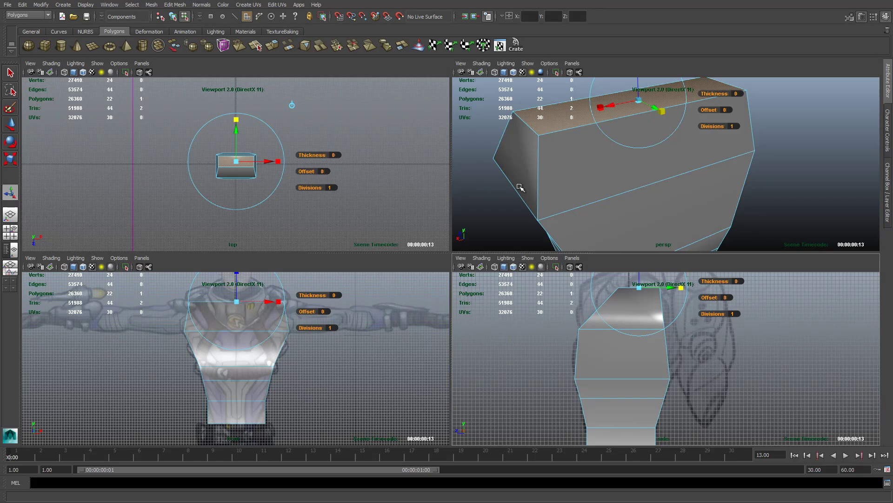
{"action": "scroll", "coordinate": [516, 187], "scroll_direction": "down", "scroll_amount": 5}
{"action": "mouse_move", "coordinate": [558, 183]}
{"action": "left_mouse_down", "text": "alt"}
{"action": "mouse_move", "coordinate": [615, 197]}
{"action": "mouse_move", "coordinate": [525, 194]}
{"action": "mouse_move", "coordinate": [547, 185]}
{"action": "mouse_move", "coordinate": [539, 175]}
{"action": "mouse_move", "coordinate": [547, 200]}
{"action": "mouse_move", "coordinate": [573, 191]}
{"action": "left_mouse_up", "text": "alt"}
{"action": "middle_click_drag", "start_coordinate": [778, 192], "coordinate": [770, 193], "text": "alt"}
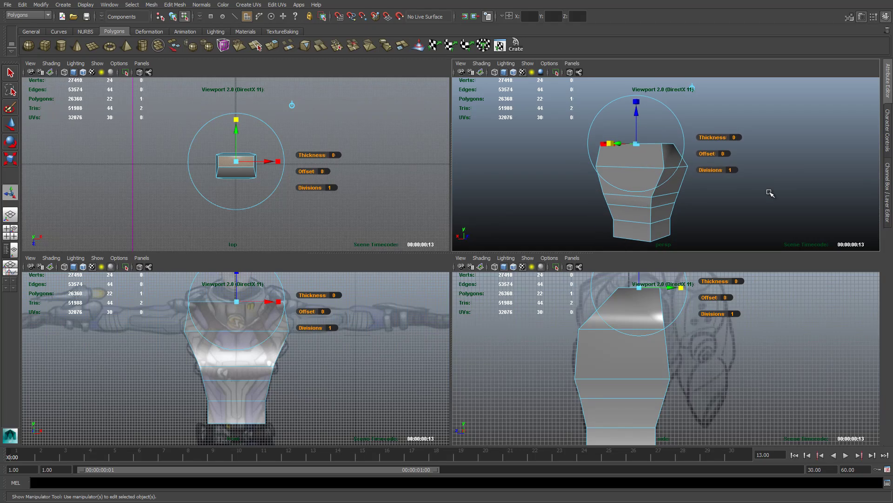
{"action": "mouse_move", "coordinate": [510, 205]}
{"action": "left_mouse_down", "text": "alt"}
{"action": "mouse_move", "coordinate": [660, 202]}
{"action": "mouse_move", "coordinate": [578, 204]}
{"action": "mouse_move", "coordinate": [585, 219]}
{"action": "mouse_move", "coordinate": [514, 217]}
{"action": "left_mouse_up", "text": "alt"}
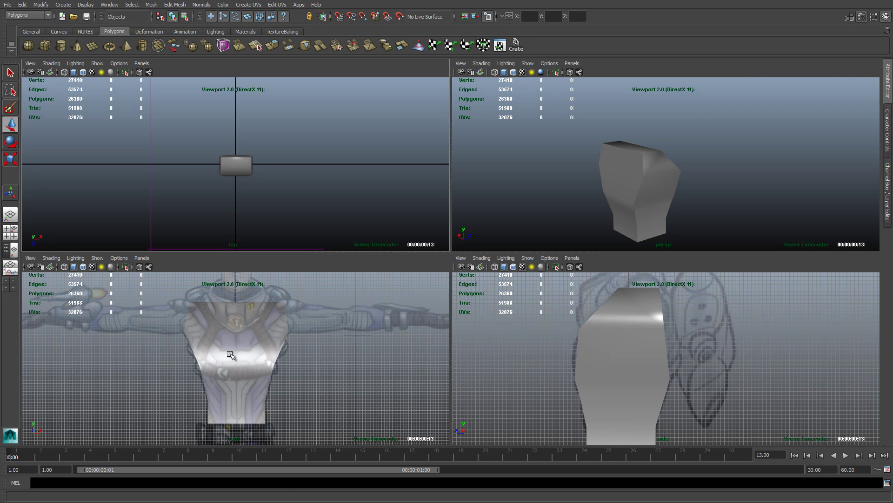
Move the side reference image plane along X to the near side of the torso in the side view, then select the torso.
{"action": "left_click", "coordinate": [231, 328]}
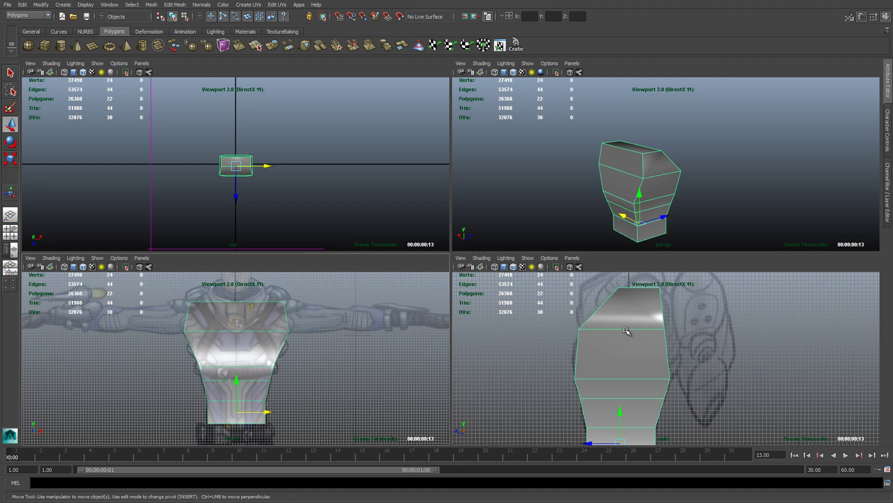
{"action": "left_click", "coordinate": [201, 140]}
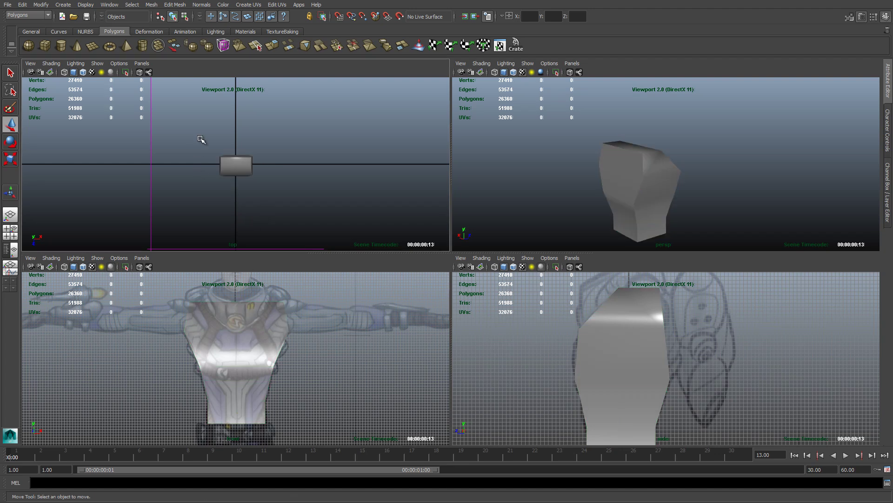
{"action": "left_click", "coordinate": [190, 249]}
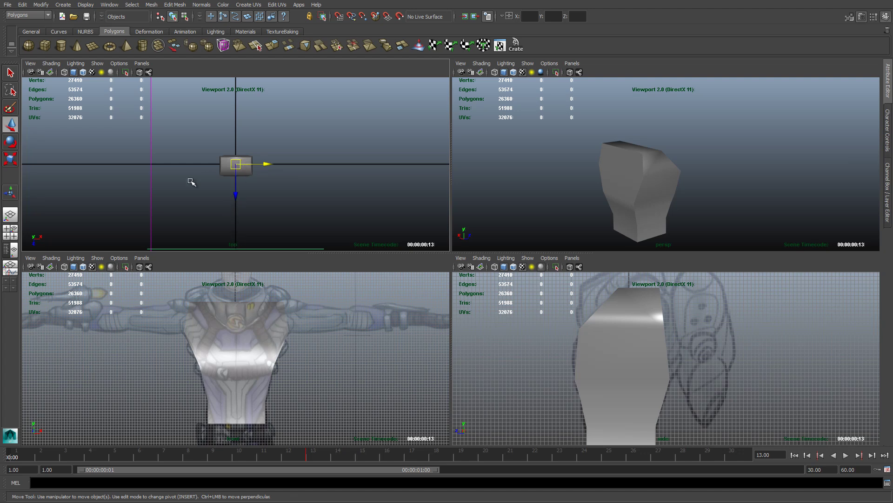
{"action": "left_click", "coordinate": [150, 183]}
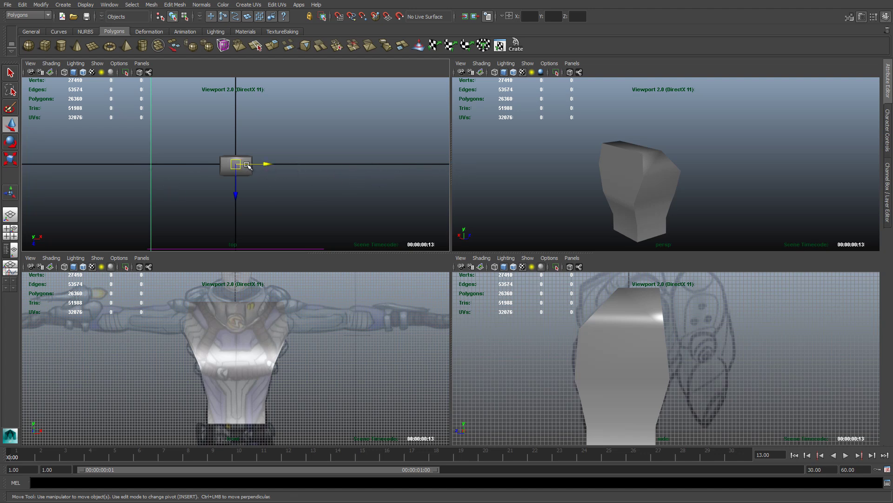
{"action": "left_click_drag", "start_coordinate": [267, 164], "coordinate": [438, 174]}
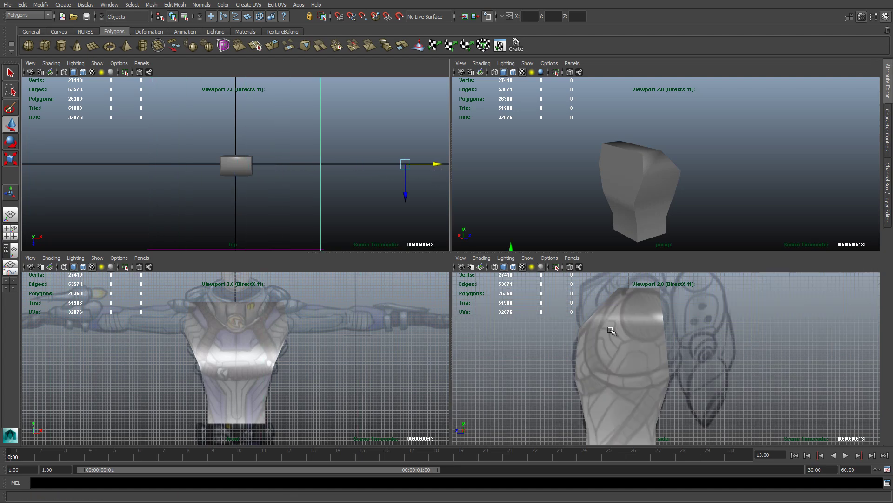
{"action": "scroll", "coordinate": [616, 345], "scroll_direction": "down", "scroll_amount": 5}
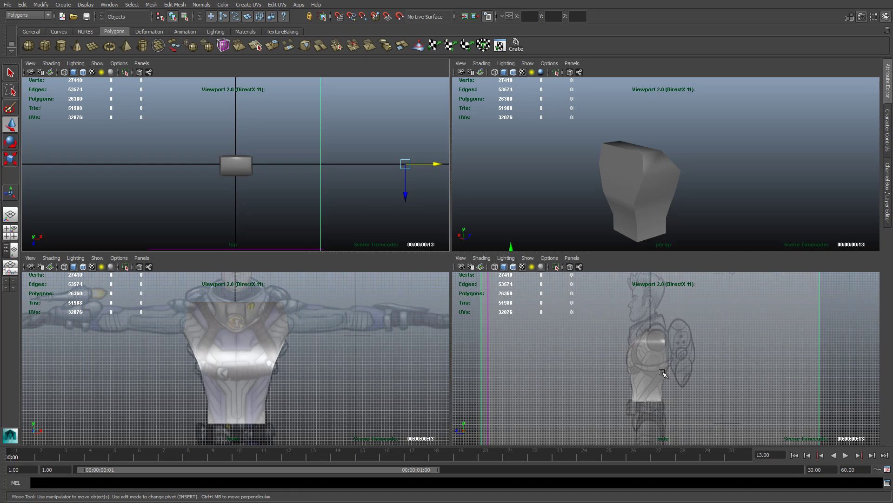
{"action": "left_click", "coordinate": [661, 372]}
{"action": "scroll", "coordinate": [638, 371], "scroll_direction": "up", "scroll_amount": 3}
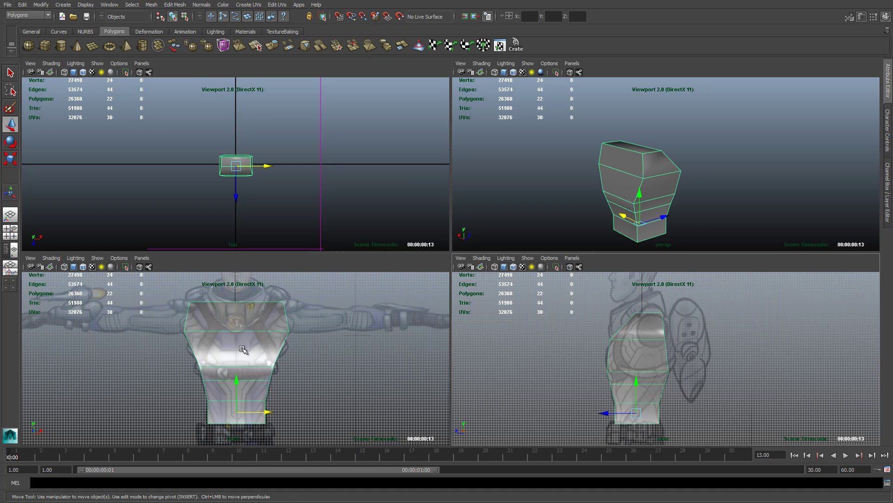
{"action": "key", "text": "ctrl+z"}
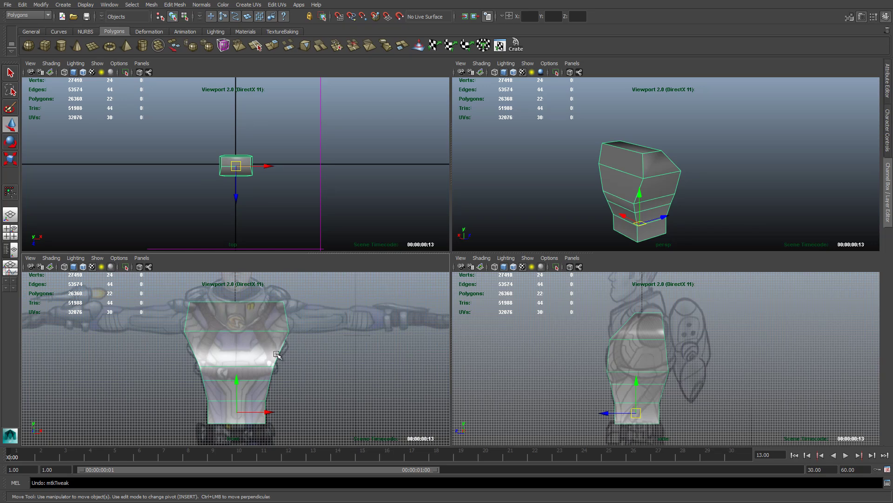
{"action": "key", "text": "space"}
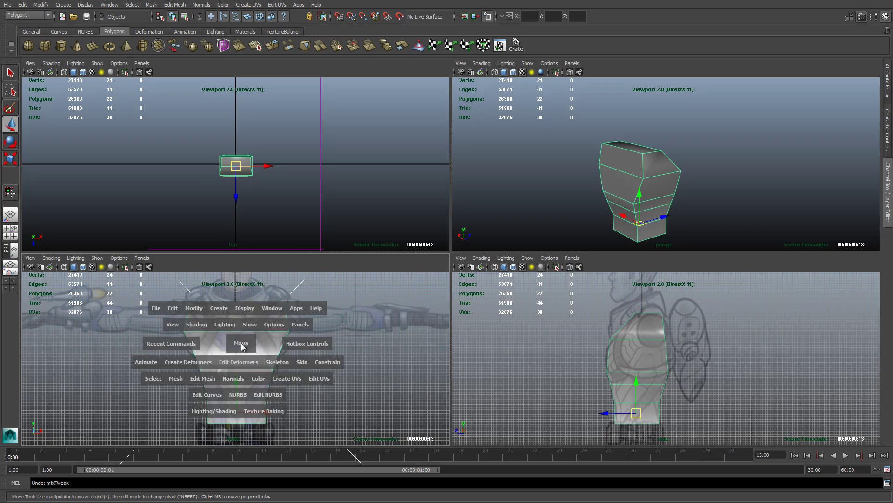
{"action": "left_click", "coordinate": [204, 382]}
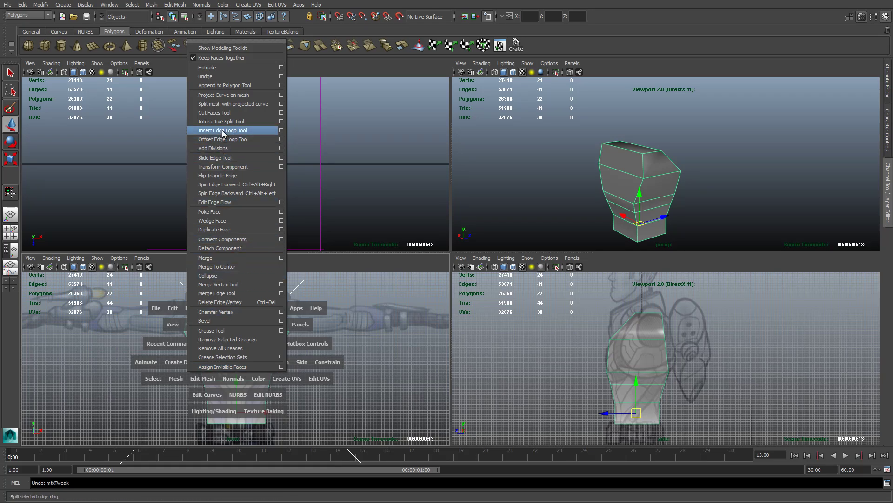
{"action": "left_click", "coordinate": [499, 2]}
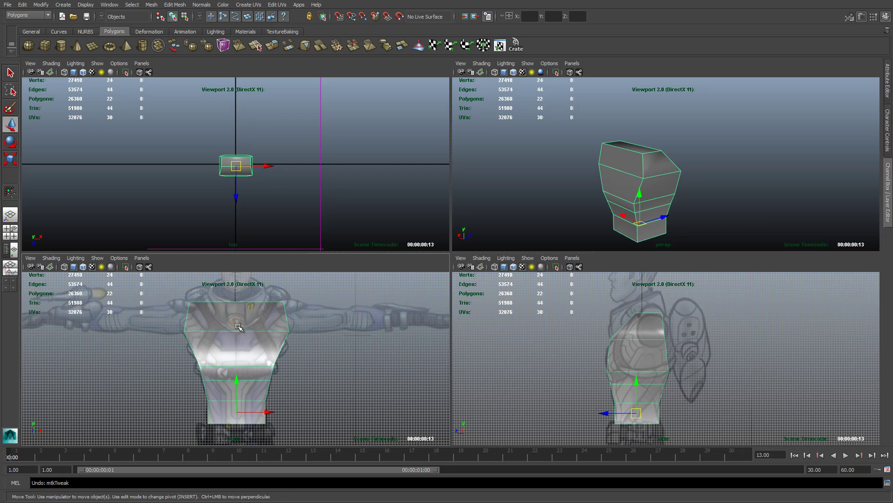
Open the Modeling Toolkit and activate Quad Draw on the torso mesh.
{"action": "left_click", "coordinate": [849, 18]}
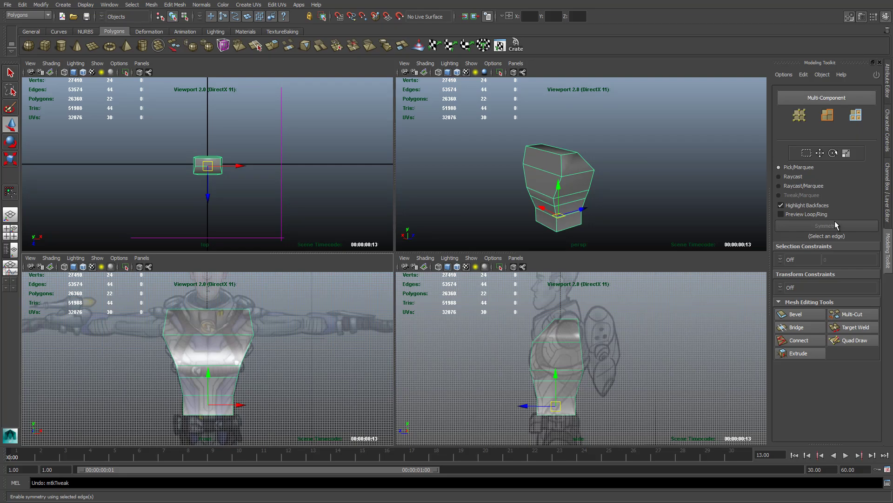
{"action": "left_click", "coordinate": [849, 342]}
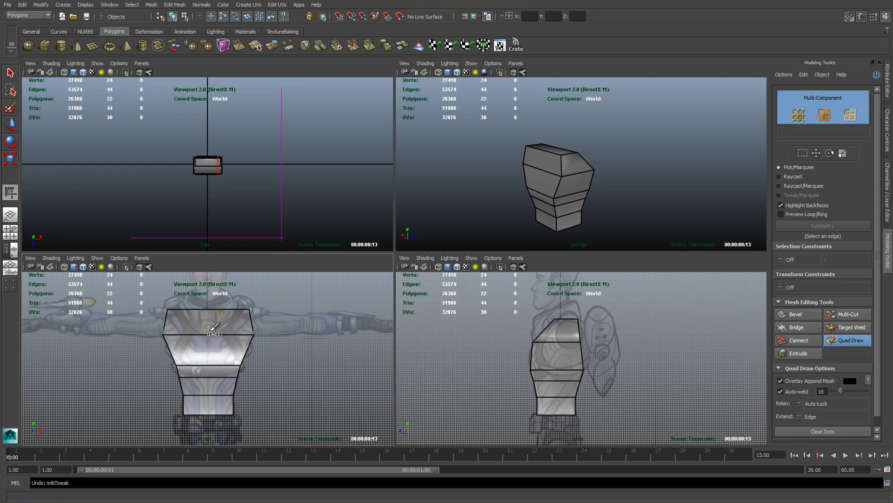
{"action": "scroll", "coordinate": [201, 345], "scroll_direction": "up", "scroll_amount": 2}
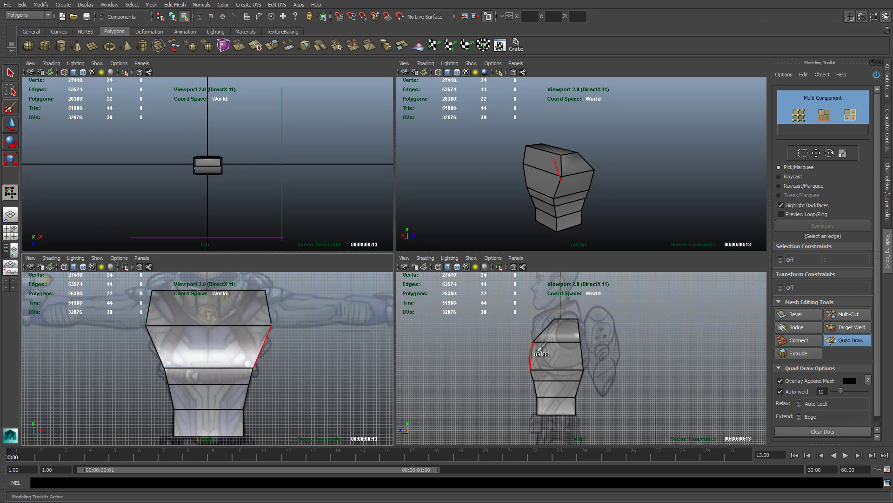
{"action": "left_click_drag", "start_coordinate": [540, 347], "coordinate": [565, 351], "text": "shift"}
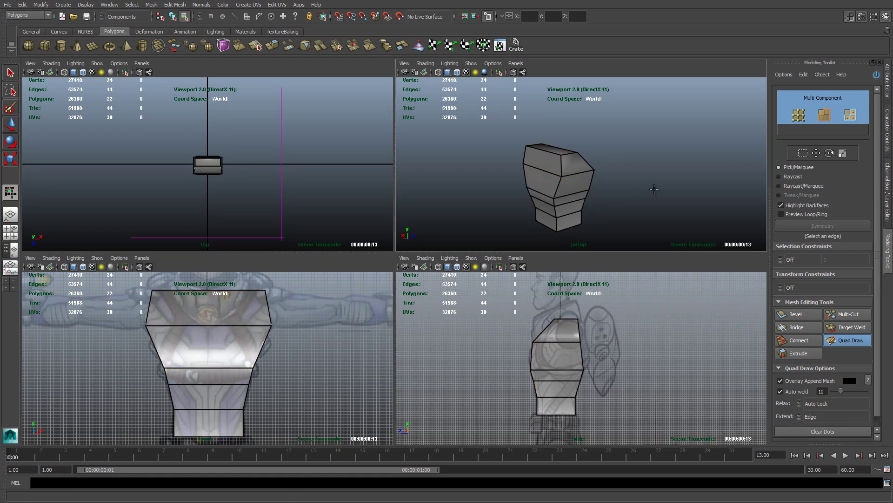
{"action": "left_click_drag", "start_coordinate": [654, 189], "coordinate": [509, 186], "text": "alt"}
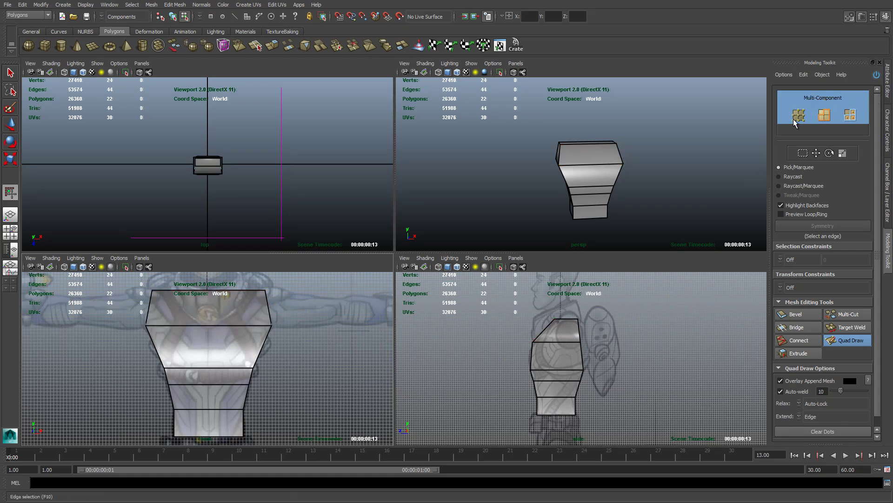
Try face-only and vertex-only selection, and return to Multi-Component mode.
{"action": "left_click", "coordinate": [852, 117]}
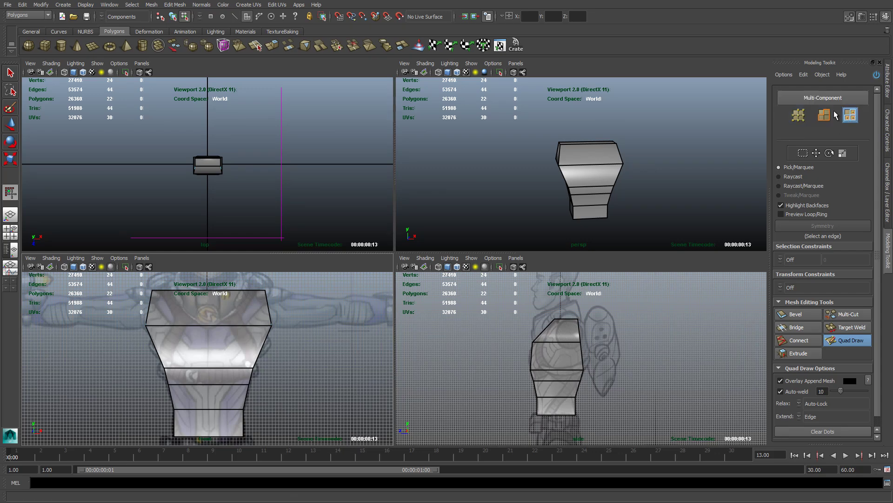
{"action": "left_click", "coordinate": [798, 116]}
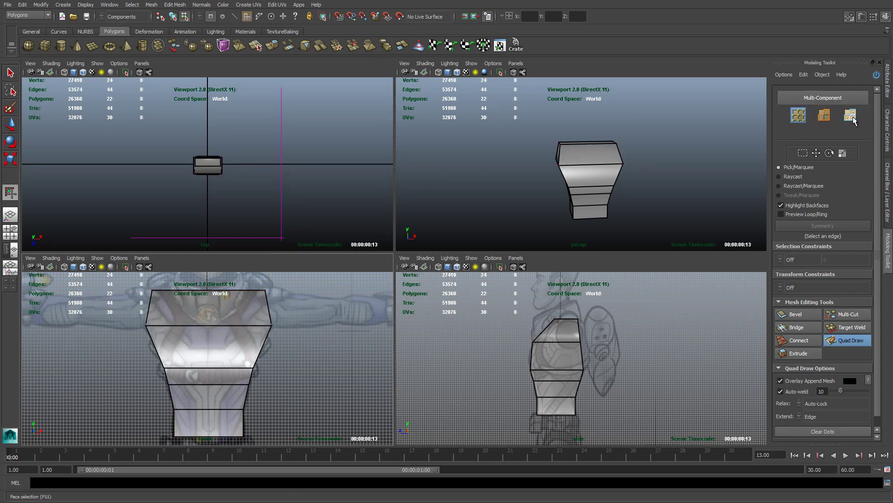
{"action": "left_click", "coordinate": [828, 100]}
{"action": "left_click", "coordinate": [828, 103]}
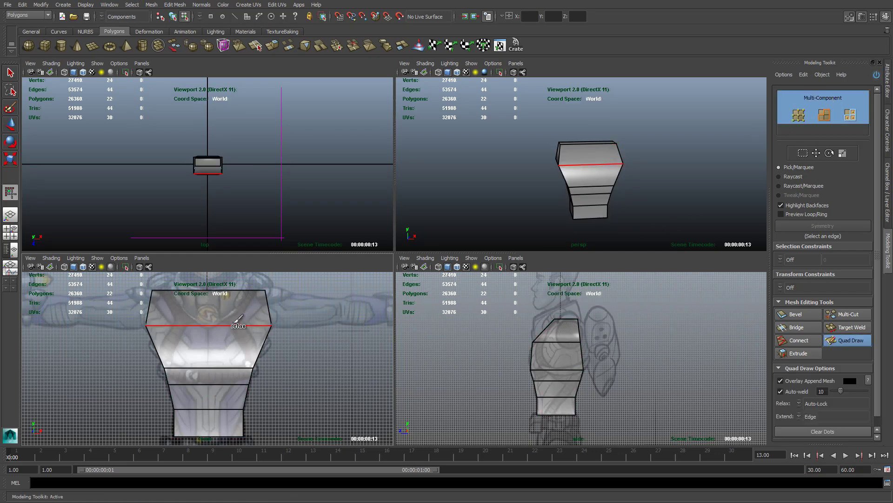
Try tweaking the torso's chest components directly with Quad Draw, and undo the tweaks.
{"action": "mouse_move", "coordinate": [243, 326]}
{"action": "left_mouse_down"}
{"action": "mouse_move", "coordinate": [205, 328]}
{"action": "mouse_move", "coordinate": [271, 327]}
{"action": "mouse_move", "coordinate": [233, 311]}
{"action": "mouse_move", "coordinate": [265, 321]}
{"action": "mouse_move", "coordinate": [243, 325]}
{"action": "left_mouse_up"}
{"action": "key", "text": "ctrl+z"}
{"action": "key", "text": "ctrl+z"}
{"action": "mouse_move", "coordinate": [493, 177]}
{"action": "left_mouse_down", "text": "alt"}
{"action": "mouse_move", "coordinate": [507, 174]}
{"action": "mouse_move", "coordinate": [482, 176]}
{"action": "left_mouse_up", "text": "alt"}
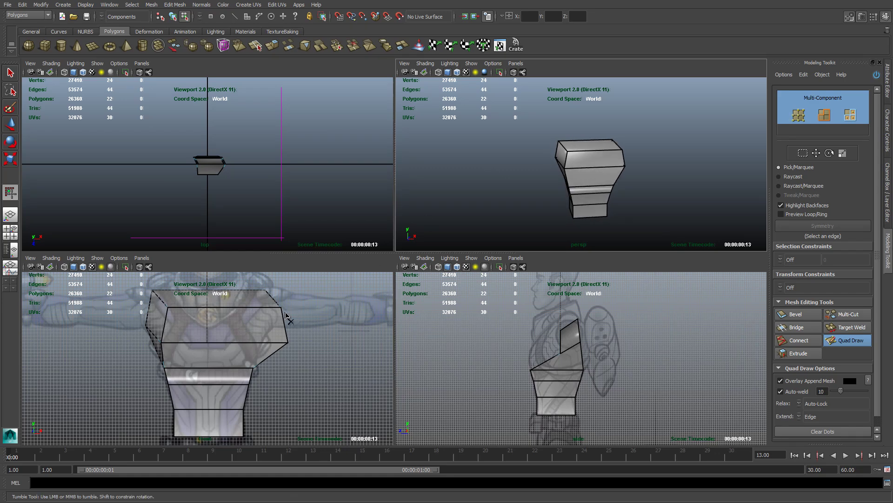
{"action": "key", "text": "ctrl+z"}
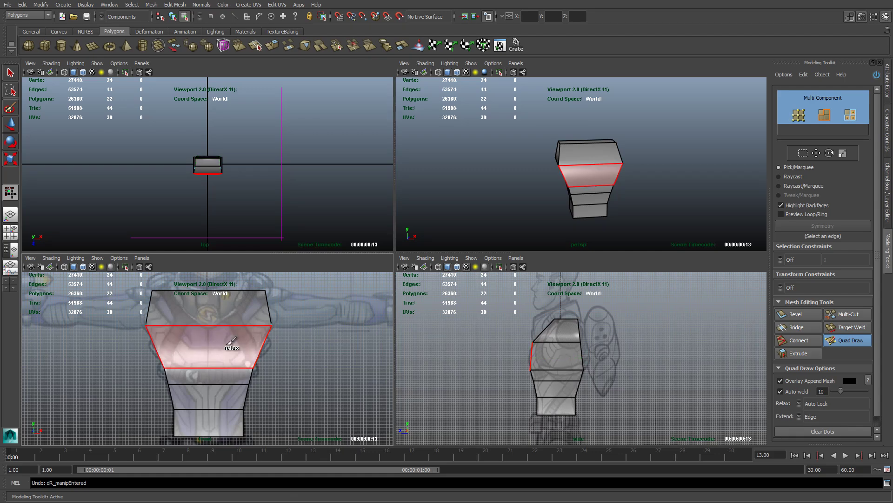
Insert a vertical edge loop down the centre of the torso with Quad Draw.
{"action": "left_click", "coordinate": [480, 194]}
{"action": "left_click_drag", "start_coordinate": [480, 194], "coordinate": [493, 186], "text": "alt"}
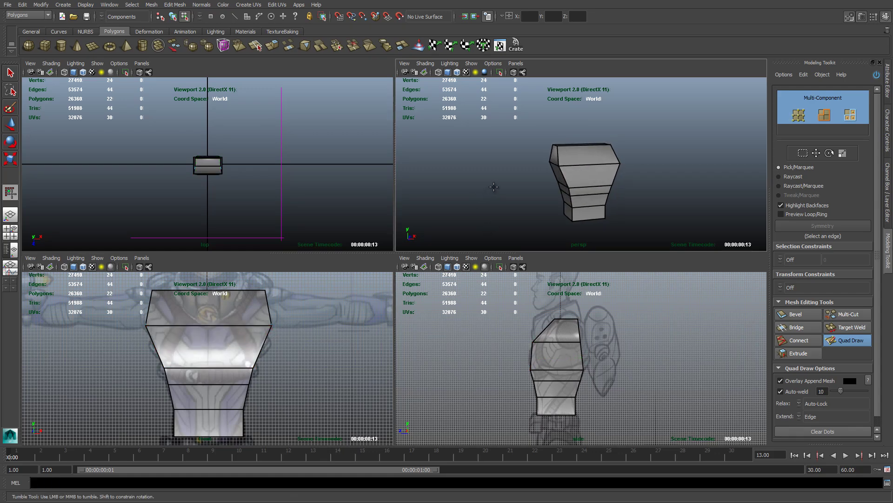
{"action": "scroll", "coordinate": [493, 187], "scroll_direction": "up", "scroll_amount": 3}
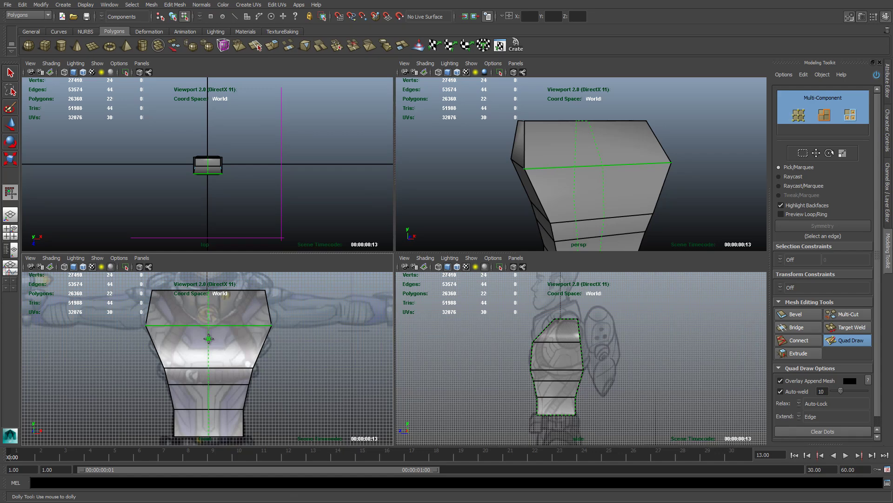
{"action": "scroll", "coordinate": [212, 338], "scroll_direction": "down", "scroll_amount": 4}
{"action": "scroll", "coordinate": [212, 338], "scroll_direction": "up", "scroll_amount": 8}
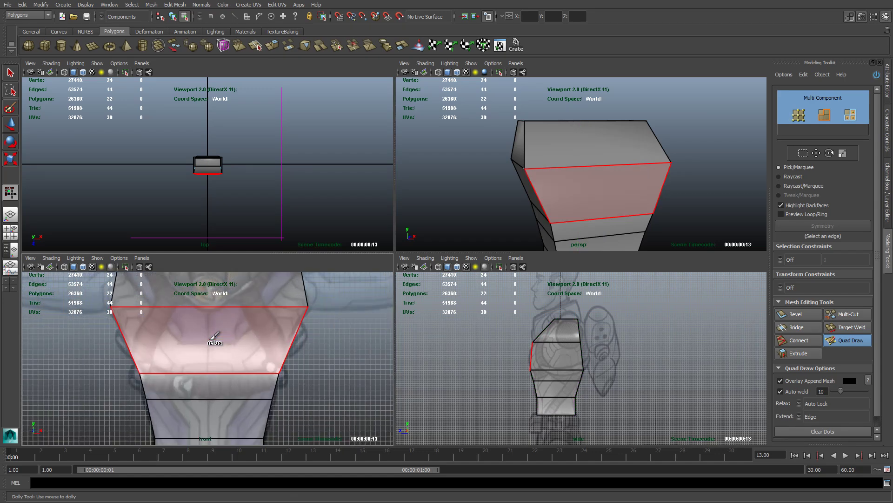
{"action": "scroll", "coordinate": [213, 336], "scroll_direction": "down", "scroll_amount": 4}
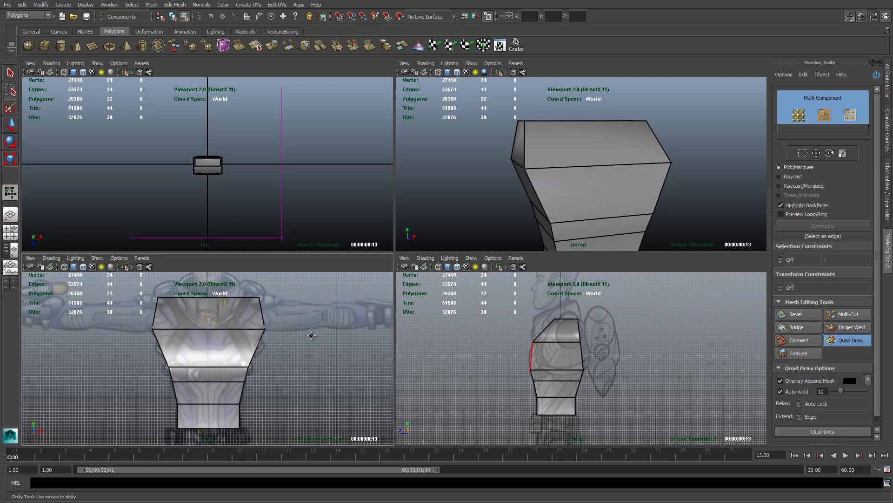
{"action": "left_click", "coordinate": [207, 350], "text": "ctrl"}
{"action": "scroll", "coordinate": [233, 373], "scroll_direction": "up", "scroll_amount": 3}
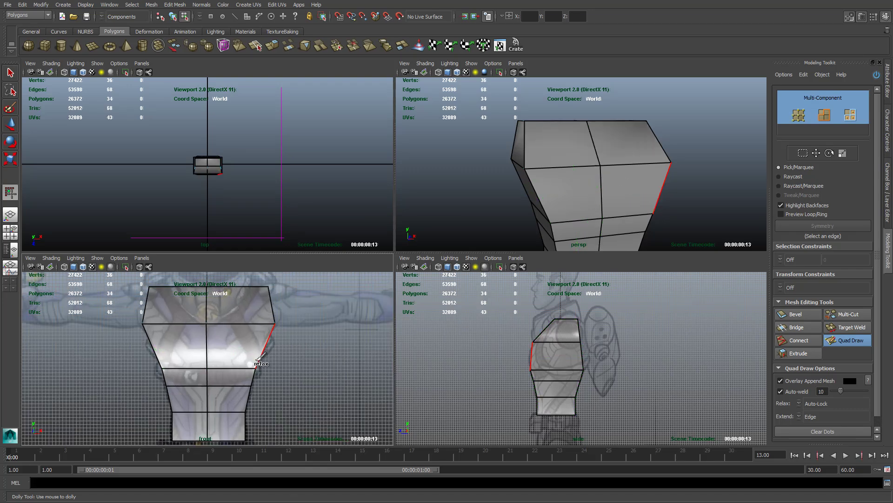
Exit Quad Draw and activate the Move tool for the torso mesh.
{"action": "middle_click_drag", "start_coordinate": [232, 370], "coordinate": [245, 336], "text": "alt"}
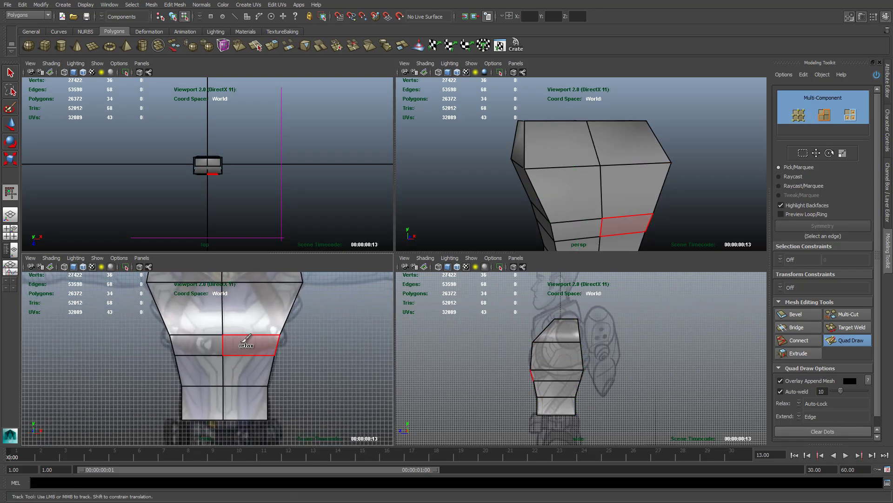
{"action": "key", "text": "space"}
{"action": "key", "text": "w"}
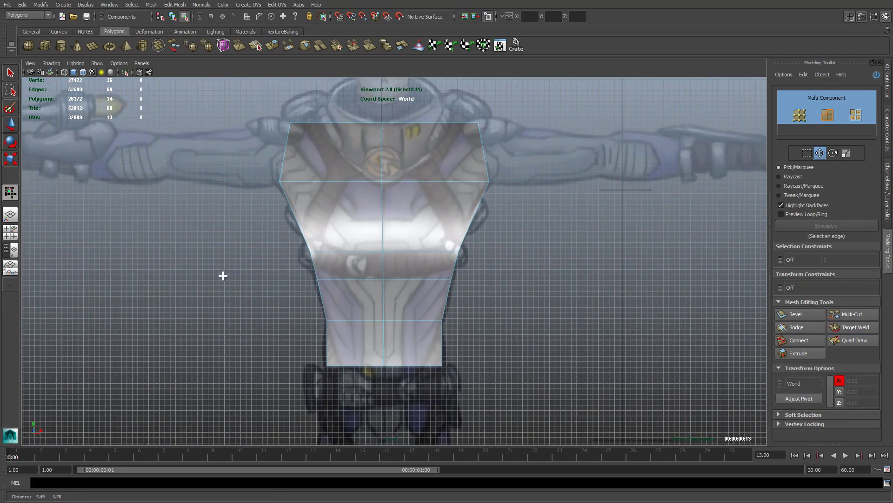
{"action": "middle_click_drag", "start_coordinate": [223, 276], "coordinate": [196, 303], "text": "alt"}
{"action": "key", "text": "space"}
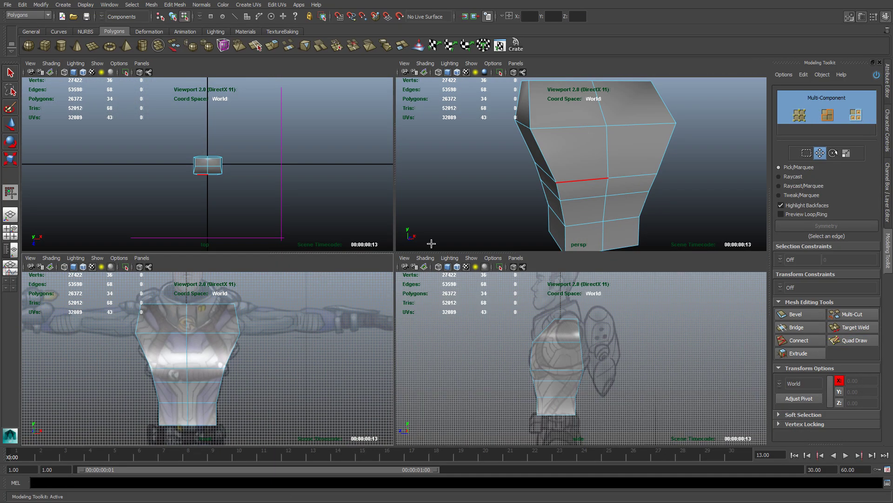
{"action": "left_click", "coordinate": [432, 243]}
{"action": "left_click", "coordinate": [607, 165]}
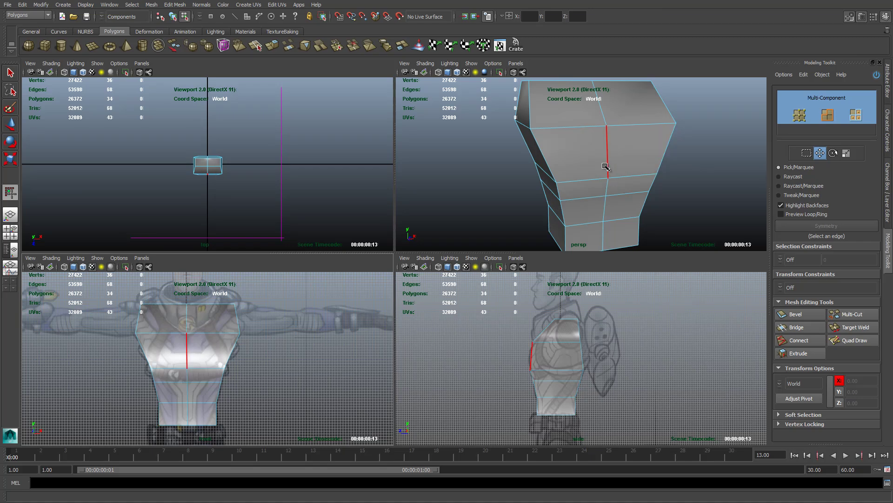
{"action": "left_click", "coordinate": [607, 166]}
{"action": "left_click_drag", "start_coordinate": [607, 166], "coordinate": [653, 168], "text": "alt"}
Select the vertical corner edges on both sides of the torso's front and move them back along Z.
{"action": "left_click", "coordinate": [551, 166]}
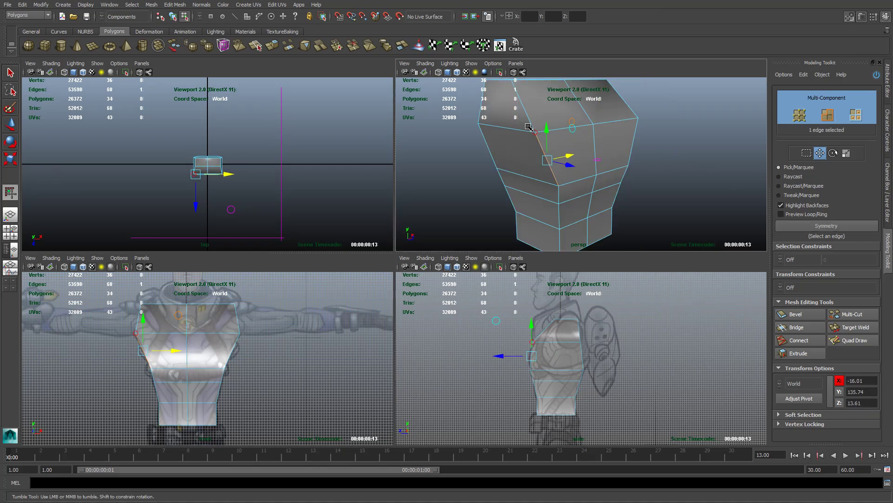
{"action": "left_click", "coordinate": [546, 156], "text": "shift"}
{"action": "left_click", "coordinate": [560, 195], "text": "shift"}
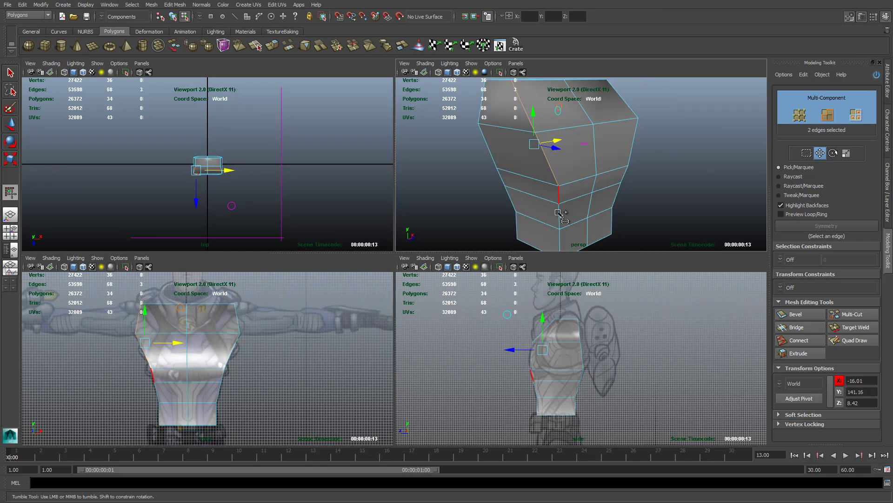
{"action": "left_click", "coordinate": [560, 241], "text": "shift"}
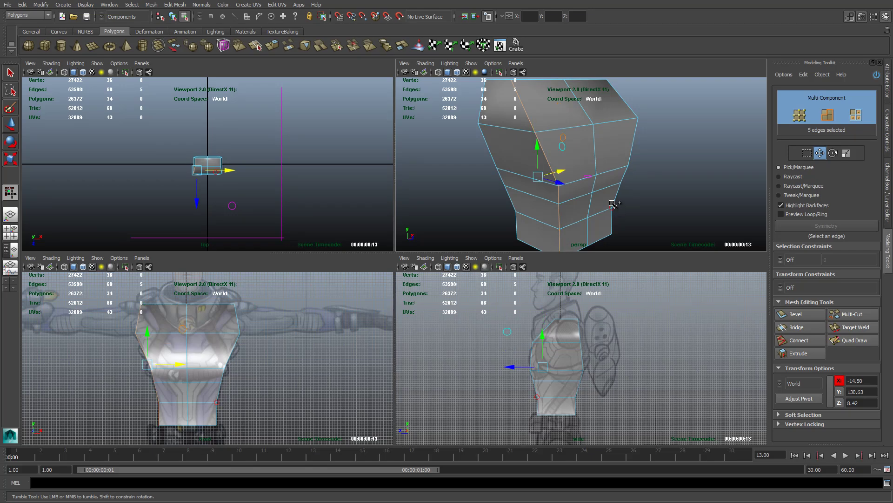
{"action": "left_click", "coordinate": [604, 237], "text": "shift"}
{"action": "left_click", "coordinate": [613, 224], "text": "shift"}
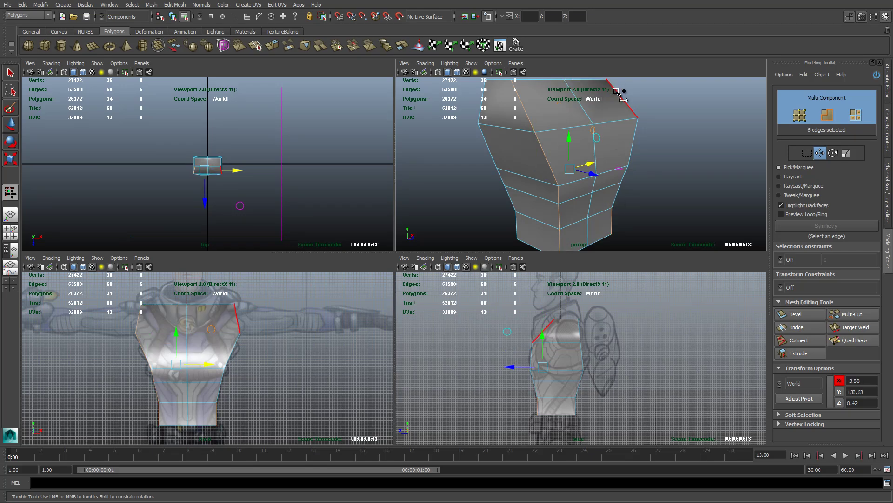
{"action": "double_click", "coordinate": [622, 98], "text": "shift"}
{"action": "left_click_drag", "start_coordinate": [661, 179], "coordinate": [497, 176], "text": "alt"}
{"action": "middle_click_drag", "start_coordinate": [497, 176], "coordinate": [476, 169], "text": "alt"}
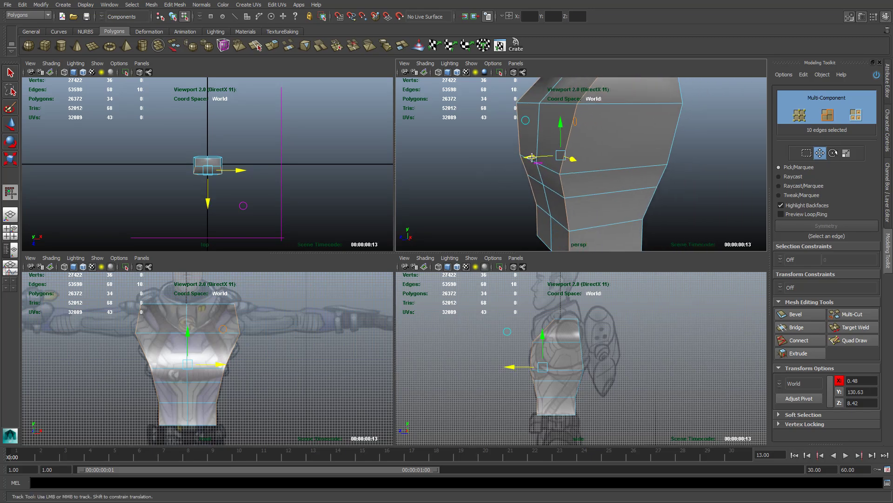
{"action": "left_click_drag", "start_coordinate": [531, 157], "coordinate": [480, 182]}
Try moving the vertical corner edges on both sides of the torso's back forward along Z.
{"action": "scroll", "coordinate": [480, 182], "scroll_direction": "down", "scroll_amount": 3}
{"action": "left_click", "coordinate": [600, 132]}
{"action": "middle_click_drag", "start_coordinate": [611, 203], "coordinate": [603, 157], "text": "alt"}
{"action": "left_click", "coordinate": [596, 186]}
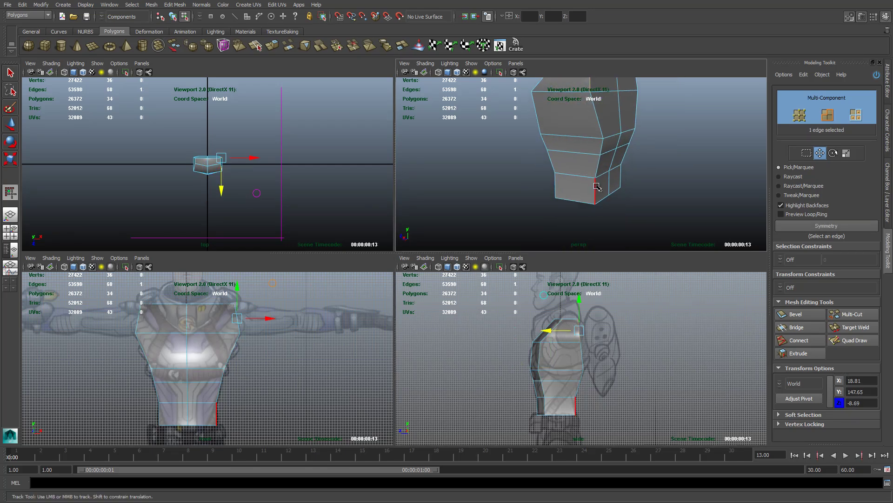
{"action": "double_click", "coordinate": [596, 190]}
{"action": "left_click_drag", "start_coordinate": [620, 190], "coordinate": [555, 189], "text": "alt"}
{"action": "left_click", "coordinate": [631, 124]}
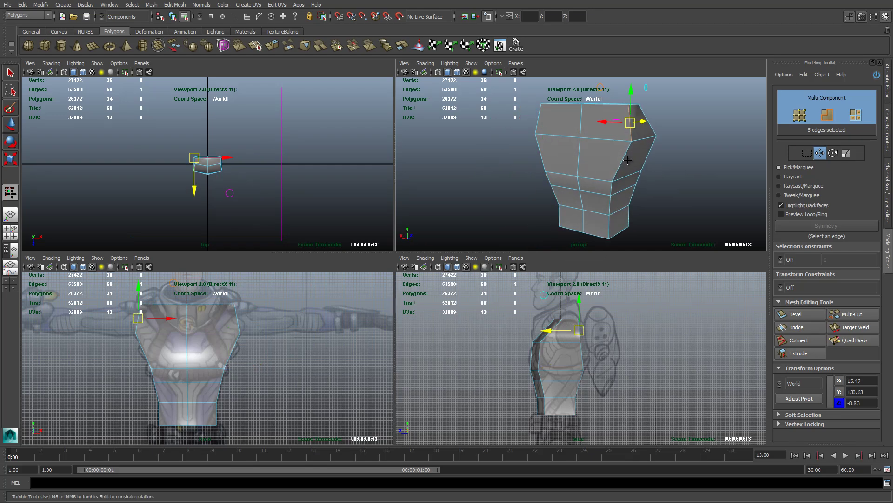
{"action": "double_click", "coordinate": [609, 228]}
{"action": "left_click_drag", "start_coordinate": [609, 228], "coordinate": [535, 186], "text": "alt"}
{"action": "middle_click_drag", "start_coordinate": [514, 133], "coordinate": [595, 131], "text": "alt"}
{"action": "left_click", "coordinate": [595, 131], "text": "shift"}
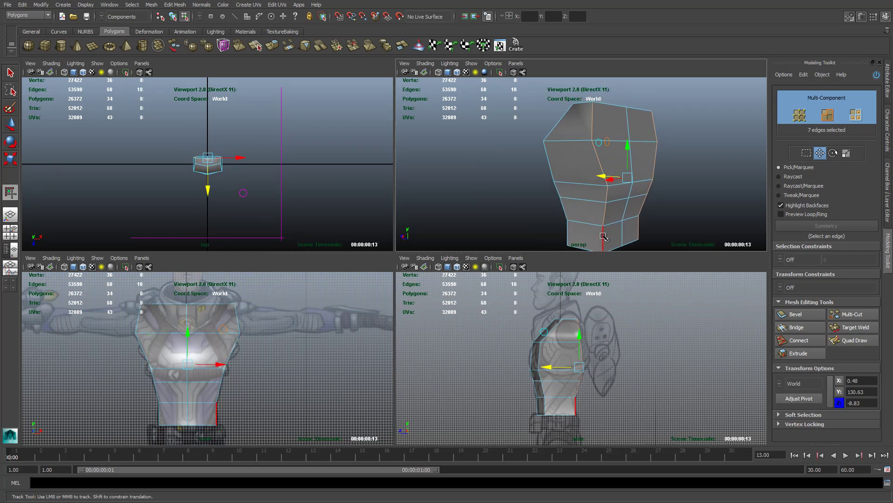
{"action": "middle_click_drag", "start_coordinate": [667, 228], "coordinate": [664, 198], "text": "alt"}
{"action": "left_click_drag", "start_coordinate": [664, 198], "coordinate": [691, 193], "text": "alt"}
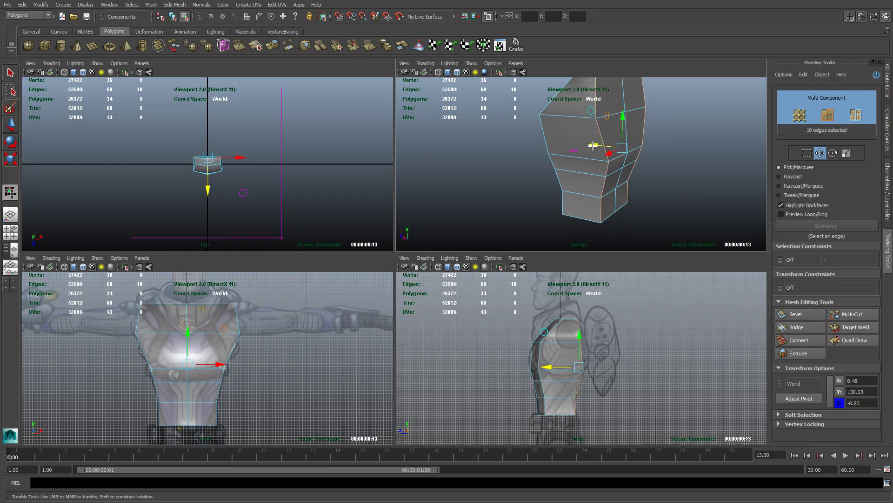
{"action": "left_click_drag", "start_coordinate": [593, 146], "coordinate": [585, 144]}
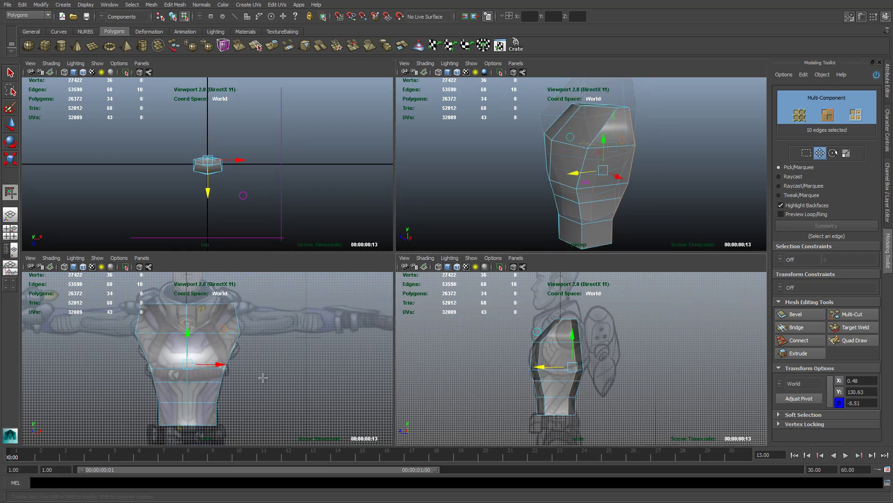
Deselect the back corner edges and activate Multi-Cut on the torso mesh.
{"action": "middle_click_drag", "start_coordinate": [264, 378], "coordinate": [308, 374], "text": "alt"}
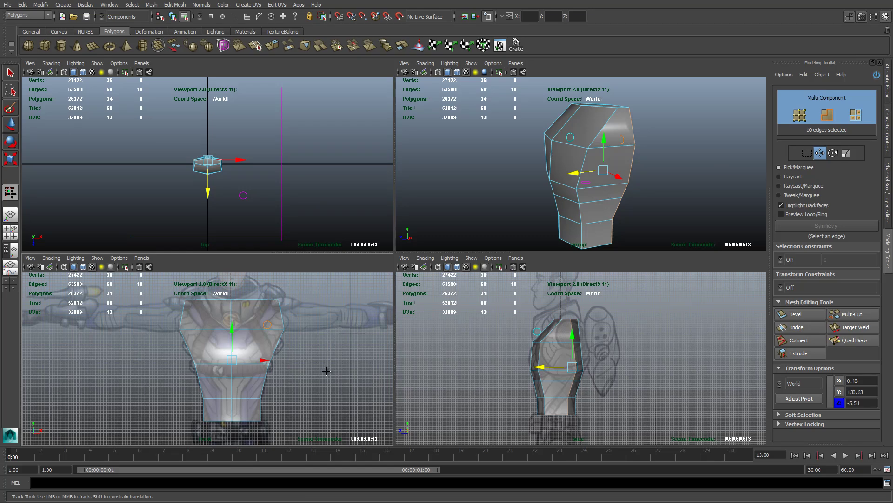
{"action": "scroll", "coordinate": [326, 371], "scroll_direction": "up", "scroll_amount": 2}
{"action": "scroll", "coordinate": [141, 325], "scroll_direction": "up", "scroll_amount": 2}
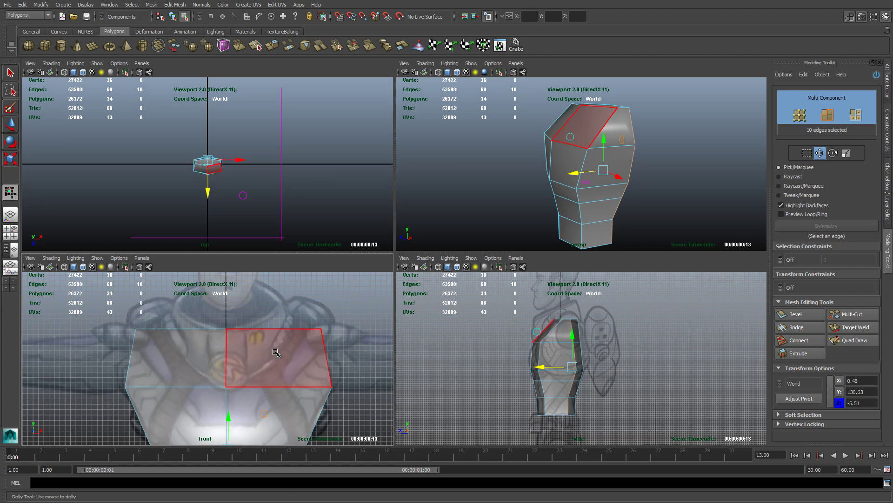
{"action": "scroll", "coordinate": [272, 350], "scroll_direction": "down", "scroll_amount": 2}
{"action": "middle_click_drag", "start_coordinate": [272, 350], "coordinate": [233, 376], "text": "alt"}
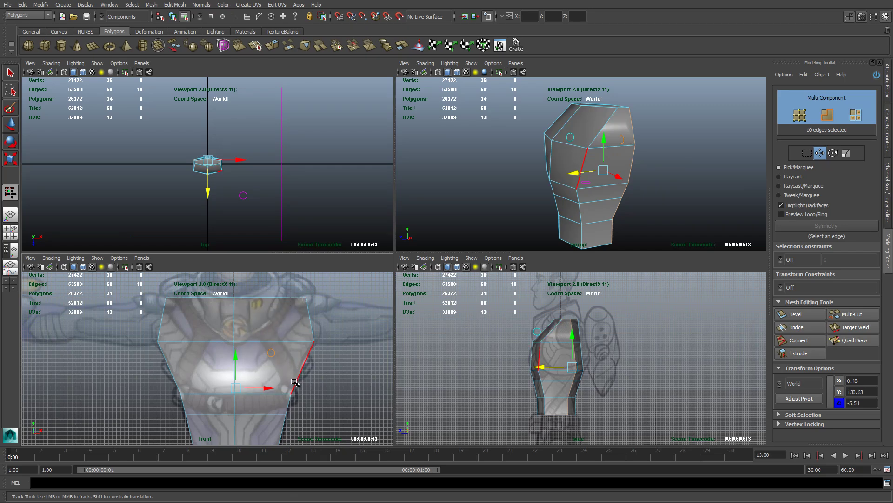
{"action": "left_click", "coordinate": [351, 384]}
{"action": "mouse_move", "coordinate": [270, 373]}
{"action": "middle_mouse_down", "text": "alt"}
{"action": "mouse_move", "coordinate": [313, 373]}
{"action": "mouse_move", "coordinate": [262, 369]}
{"action": "middle_mouse_up", "text": "alt"}
{"action": "left_click", "coordinate": [851, 314]}
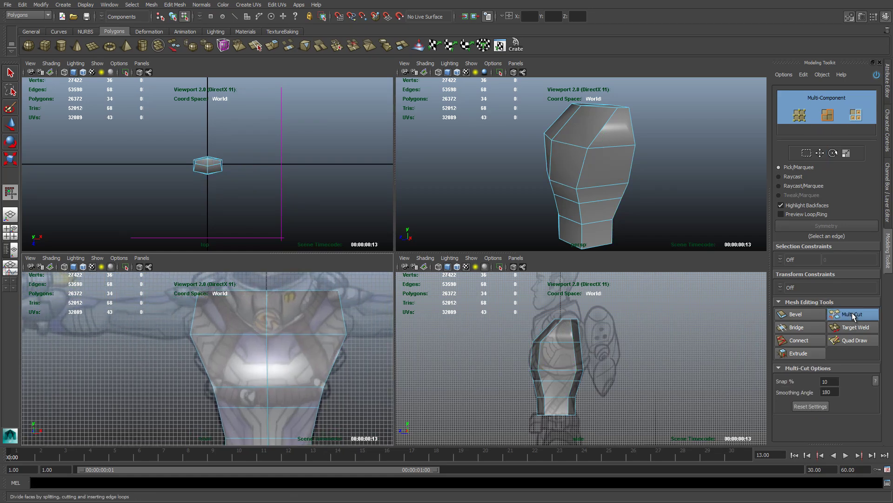
Try a Multi-Cut on the upper chest, and undo it together with the back corner edges' move.
{"action": "scroll", "coordinate": [276, 324], "scroll_direction": "up", "scroll_amount": 2}
{"action": "middle_click_drag", "start_coordinate": [276, 325], "coordinate": [279, 355], "text": "alt"}
{"action": "left_click", "coordinate": [293, 300]}
{"action": "key", "text": "ctrl+z"}
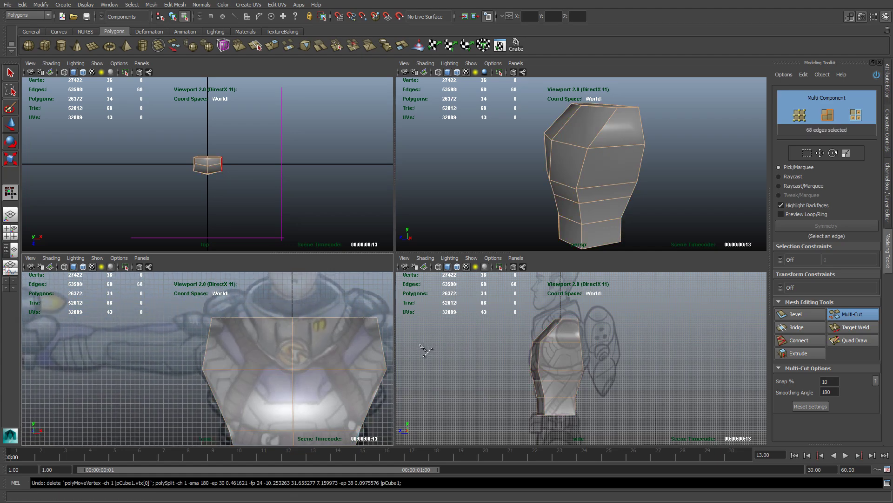
Cut the strap's inner outline on the front view's left upper chest, from the top edge down to the horizontal chest edge.
{"action": "left_click", "coordinate": [242, 369]}
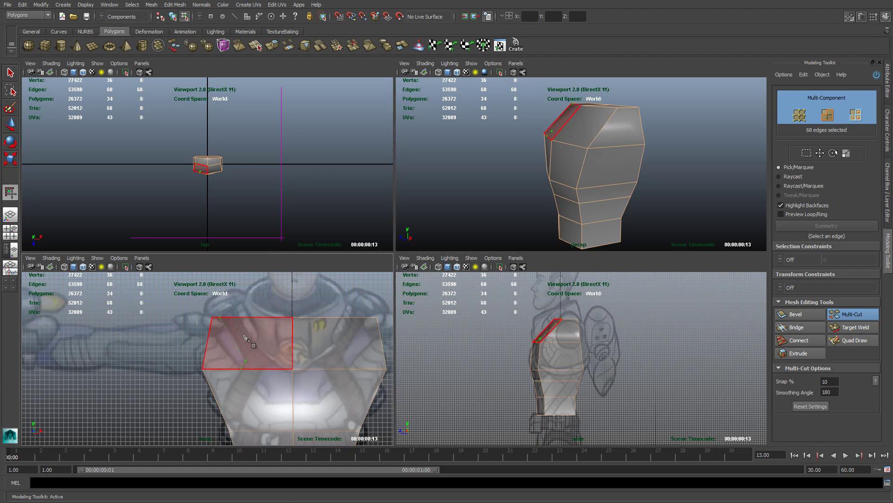
{"action": "key", "text": "ctrl+z"}
{"action": "key", "text": "ctrl+z"}
{"action": "key", "text": "ctrl+z"}
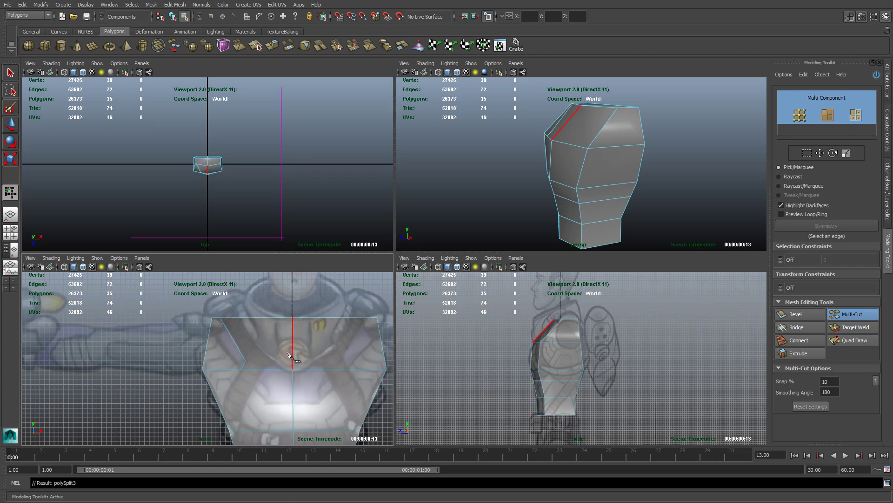
{"action": "left_click_drag", "start_coordinate": [492, 188], "coordinate": [582, 186], "text": "alt"}
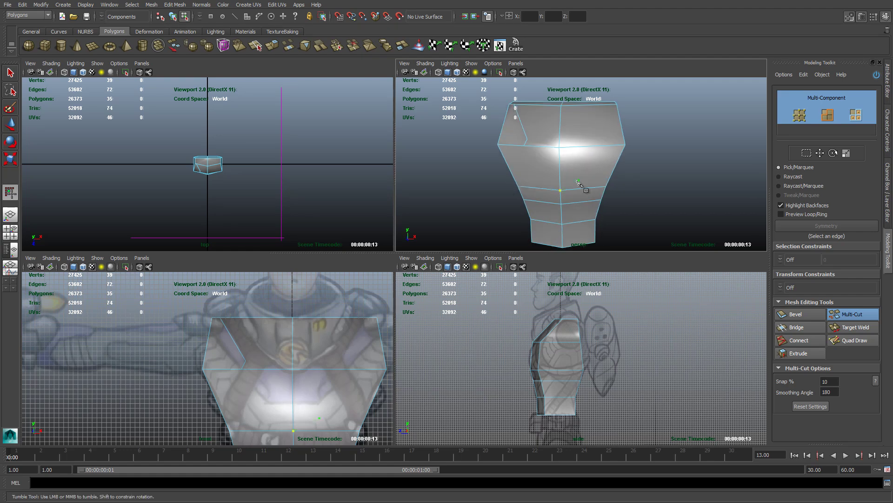
{"action": "middle_click_drag", "start_coordinate": [292, 366], "coordinate": [300, 346], "text": "alt"}
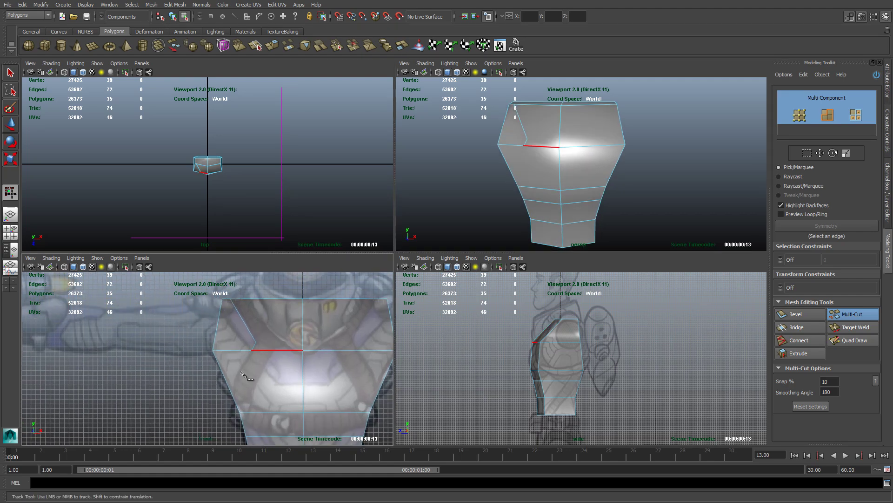
Cut two diagonal edges from the horizontal chest edge to the left lower chest corner in the front view, following the strap.
{"action": "left_click", "coordinate": [252, 351]}
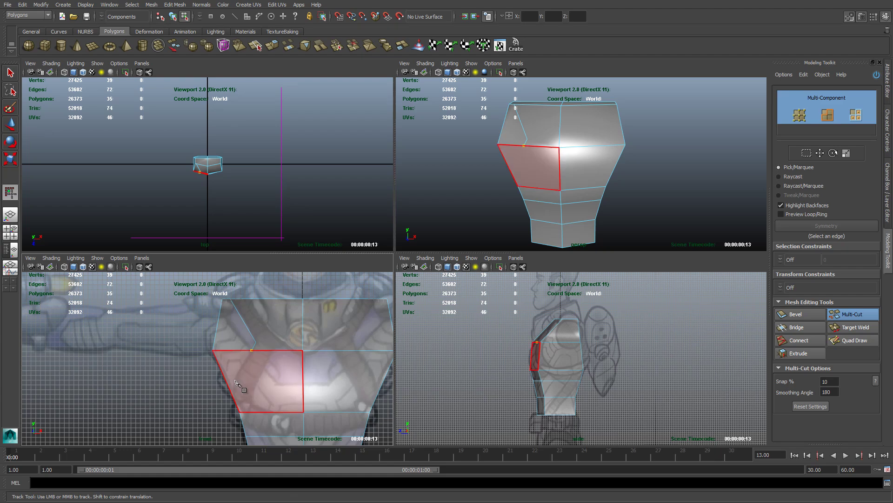
{"action": "left_click", "coordinate": [233, 396]}
{"action": "key", "text": "Return"}
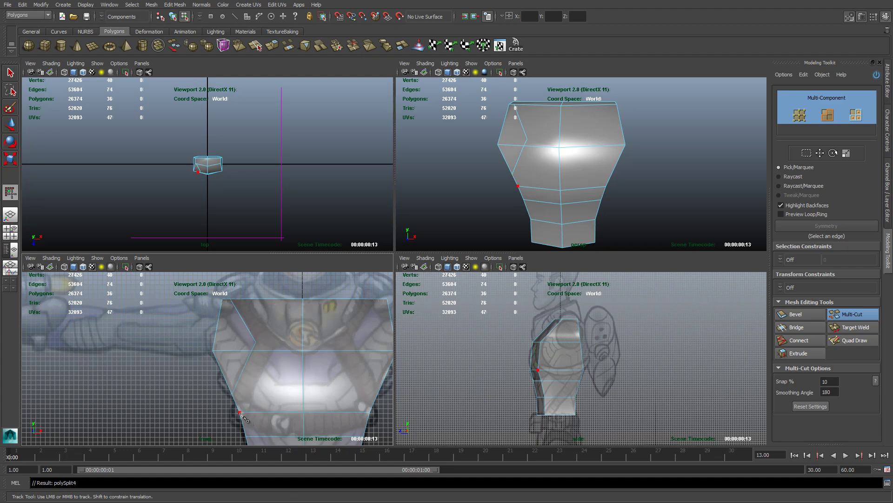
{"action": "left_click", "coordinate": [239, 412]}
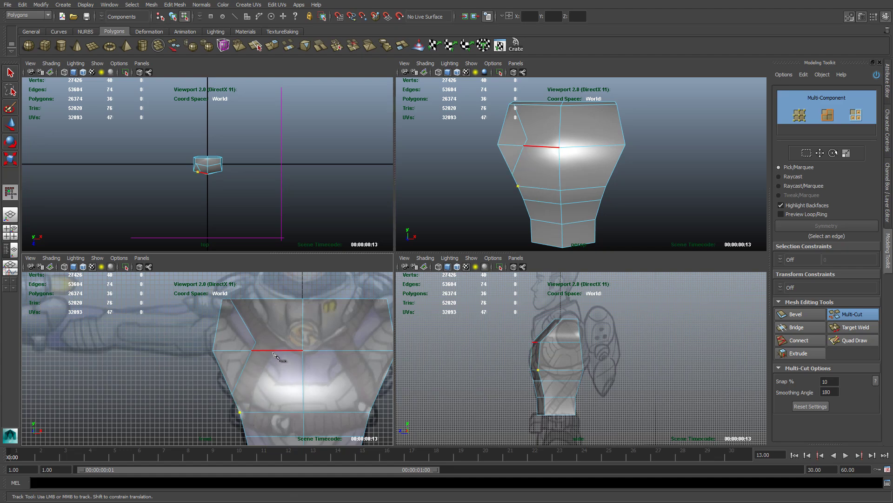
{"action": "left_click", "coordinate": [284, 345]}
{"action": "right_click", "coordinate": [289, 349]}
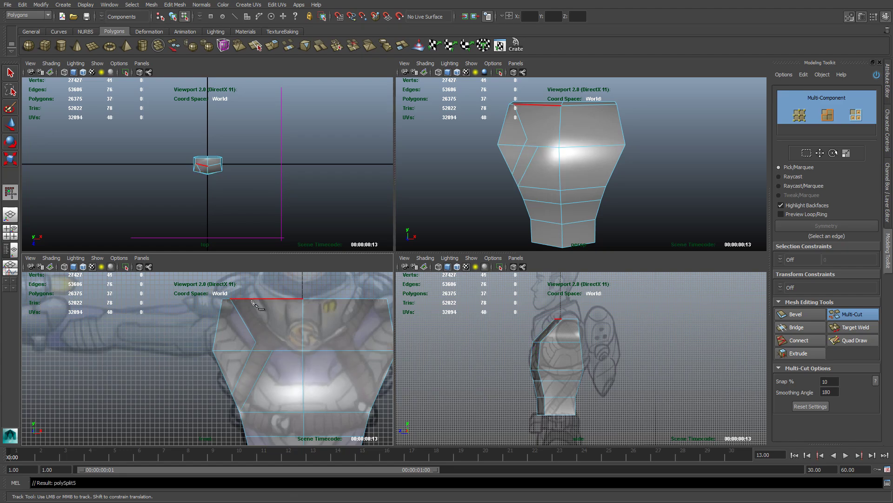
Cut a U-shaped neckline across the upper chest, starting and ending on the torso's top edge around the chest emblem.
{"action": "left_click", "coordinate": [278, 331]}
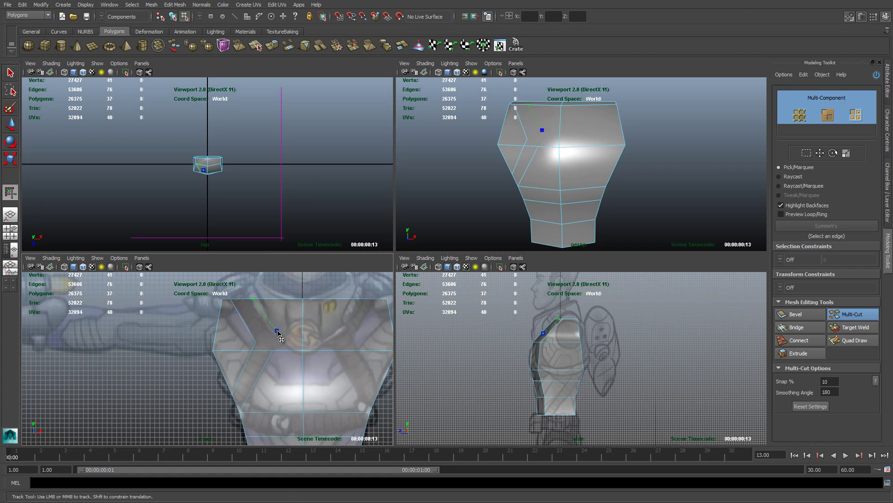
{"action": "left_click", "coordinate": [342, 330]}
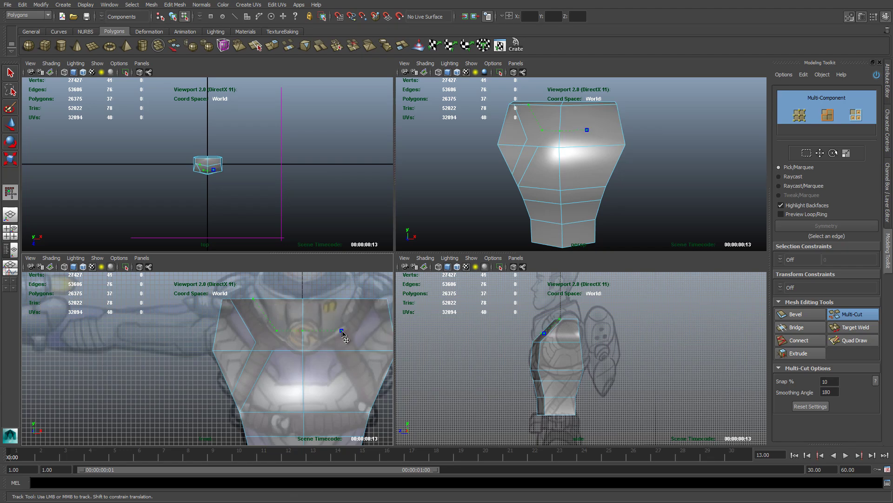
{"action": "left_click", "coordinate": [358, 300]}
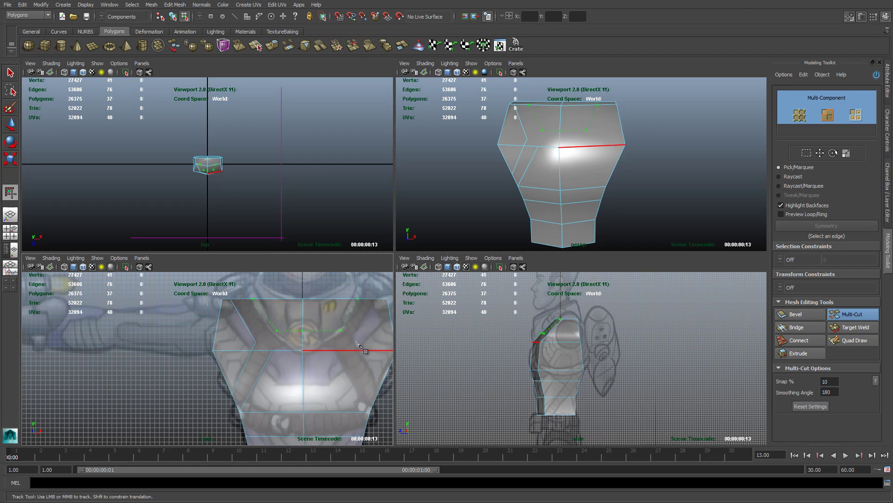
{"action": "key", "text": "Return"}
{"action": "left_click", "coordinate": [358, 299]}
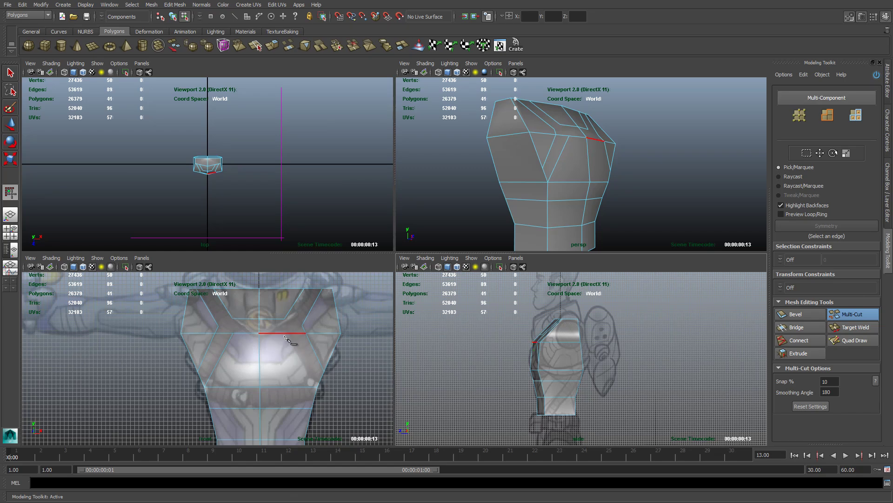
Cut a diagonal edge from the horizontal chest edge to the right lower chest corner in the front view, closing the strap shape.
{"action": "left_click", "coordinate": [288, 333]}
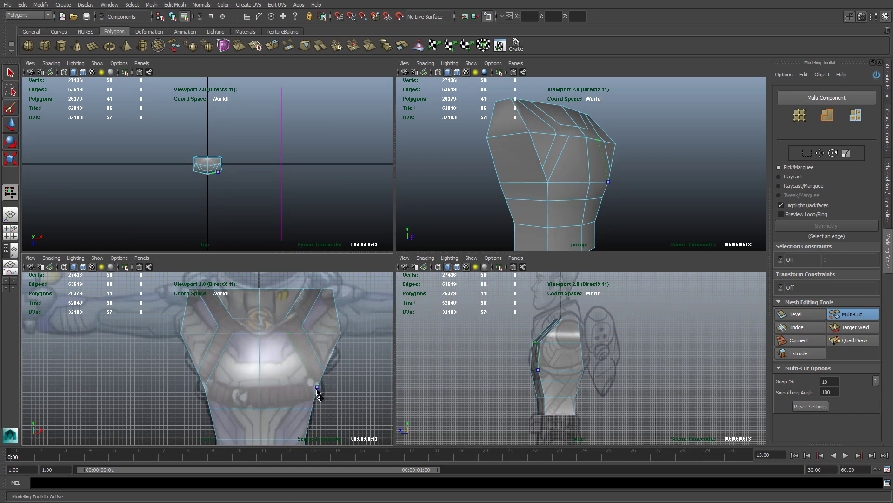
{"action": "left_click", "coordinate": [318, 387]}
{"action": "key", "text": "Return"}
Extrude the diagonal strap face on the front view's right side, below the horizontal chest edge.
{"action": "left_click_drag", "start_coordinate": [578, 149], "coordinate": [648, 260], "text": "alt"}
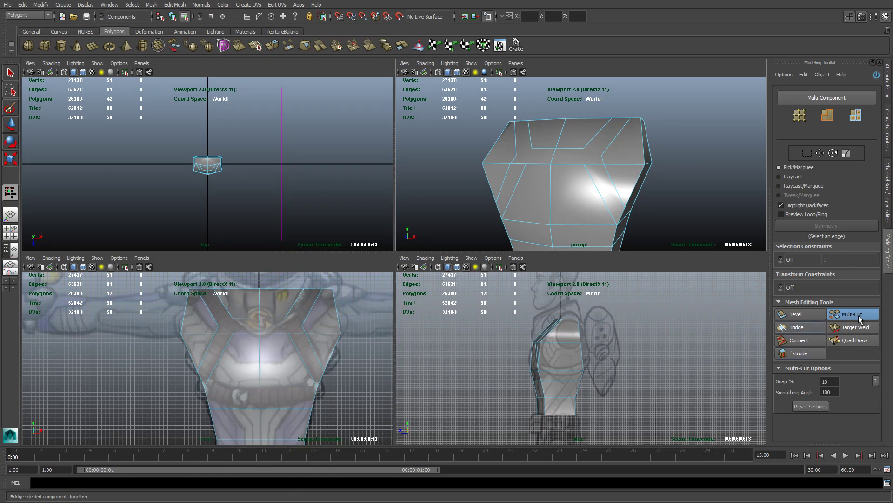
{"action": "left_click", "coordinate": [799, 353]}
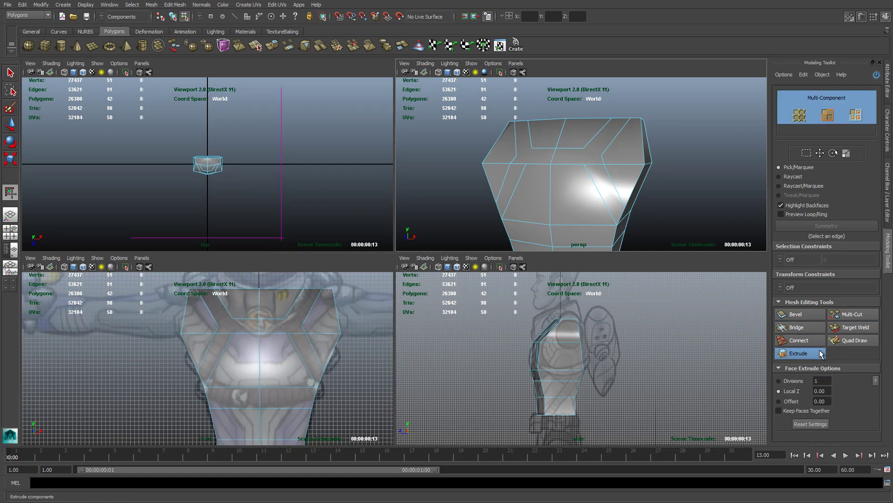
{"action": "left_click", "coordinate": [609, 182]}
{"action": "left_click_drag", "start_coordinate": [614, 191], "coordinate": [579, 207], "text": "alt"}
{"action": "left_click", "coordinate": [578, 207]}
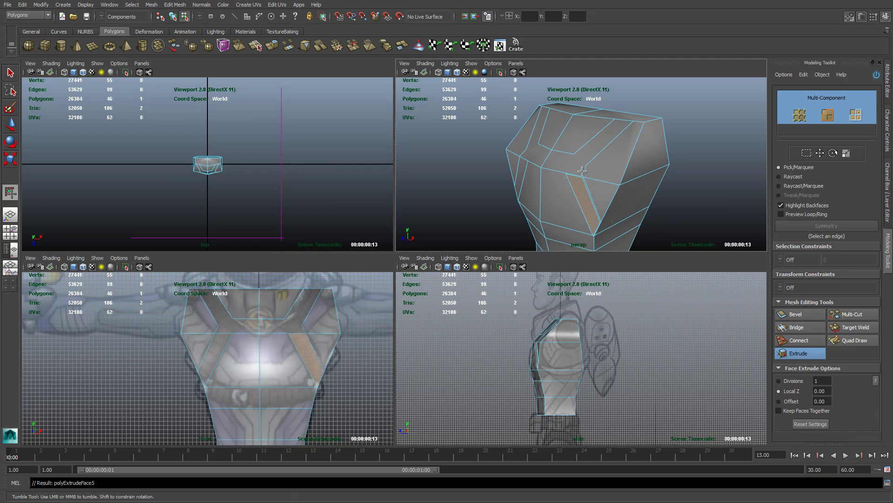
{"action": "left_click_drag", "start_coordinate": [529, 230], "coordinate": [596, 192]}
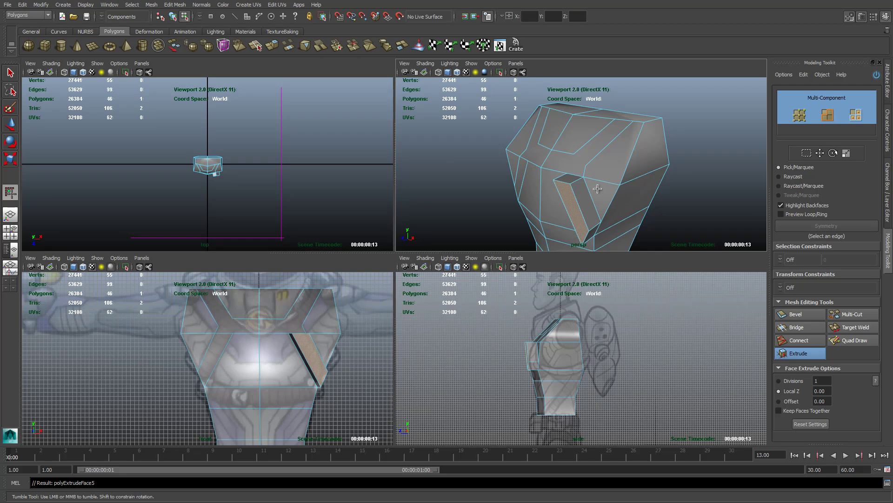
{"action": "left_click", "coordinate": [613, 150]}
{"action": "left_click_drag", "start_coordinate": [613, 149], "coordinate": [693, 210]}
{"action": "key", "text": "ctrl+z"}
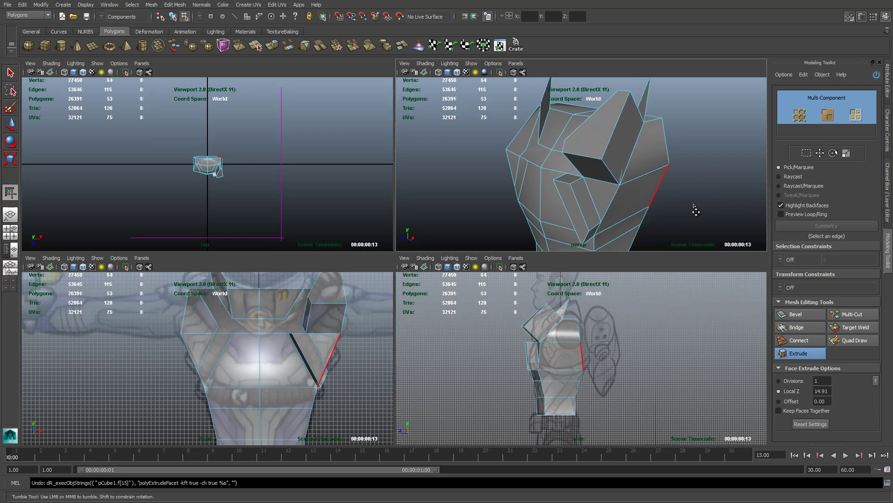
{"action": "key", "text": "ctrl+z"}
{"action": "left_click", "coordinate": [575, 188]}
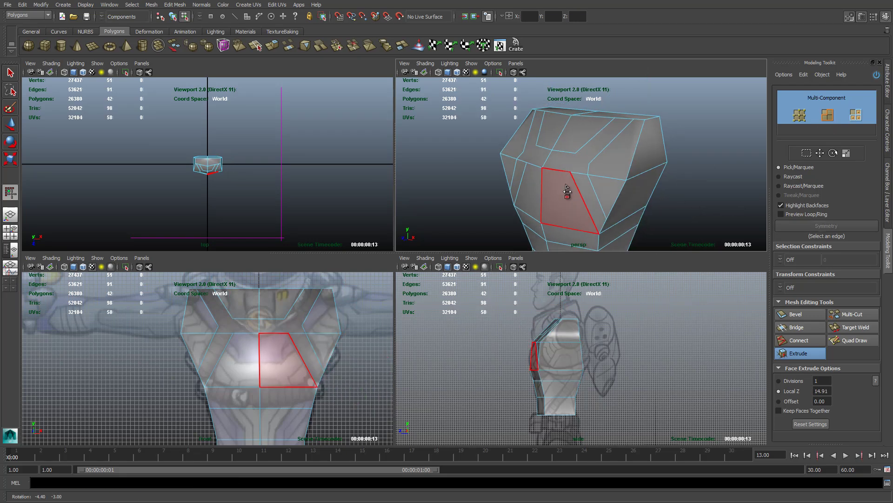
{"action": "middle_click_drag", "start_coordinate": [582, 185], "coordinate": [596, 186], "text": "alt"}
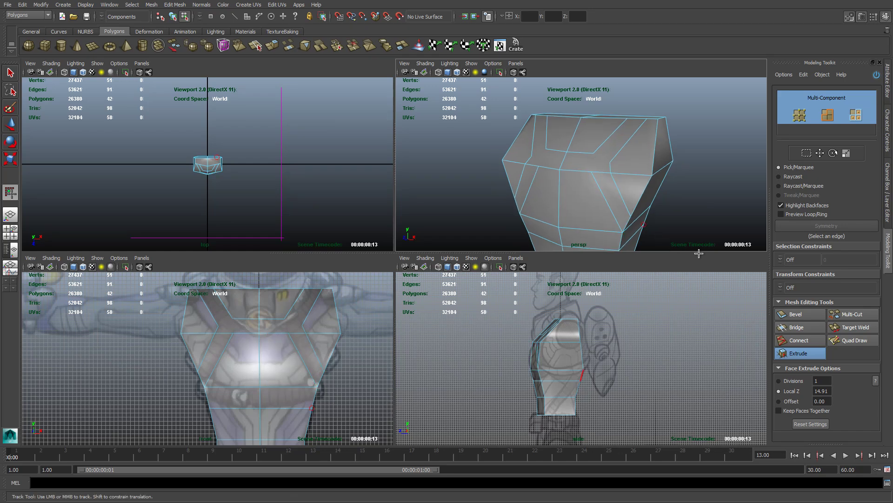
Extrude the four chest strap faces outward as one piece to Local Z 0.83, keeping faces together.
{"action": "left_click", "coordinate": [789, 359]}
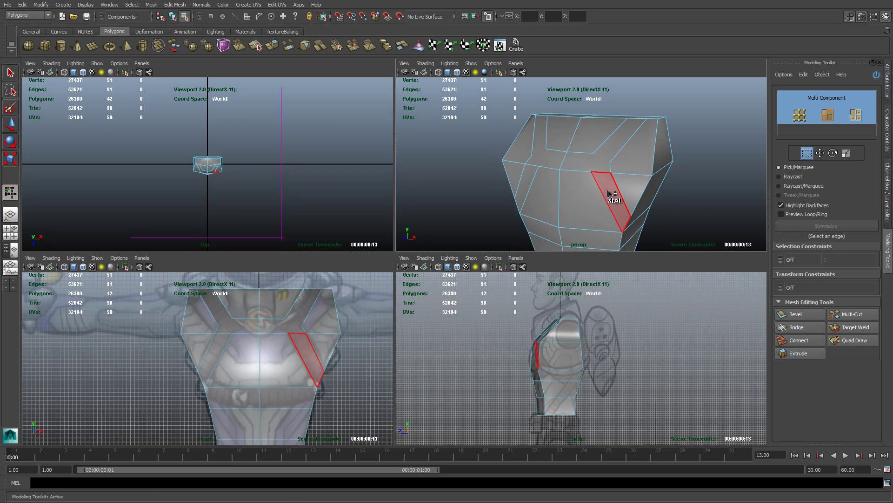
{"action": "left_click", "coordinate": [600, 165]}
{"action": "left_click", "coordinate": [570, 165], "text": "shift"}
{"action": "left_click", "coordinate": [554, 163], "text": "shift"}
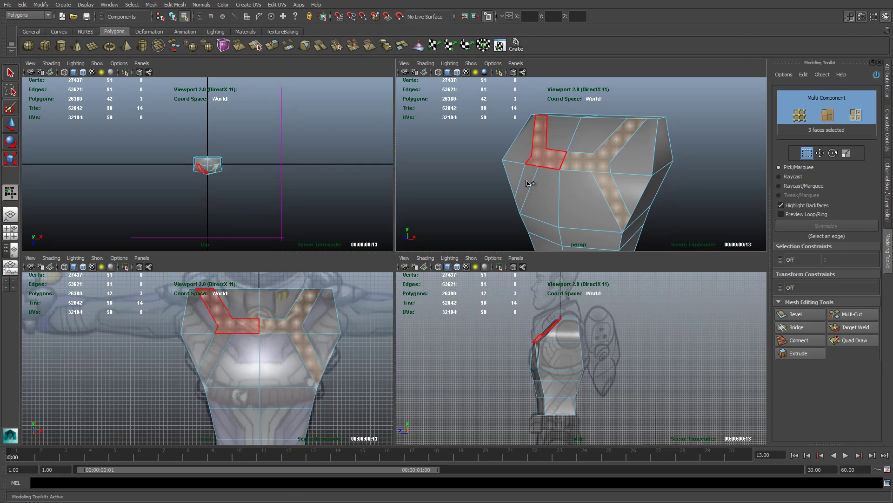
{"action": "left_click_drag", "start_coordinate": [528, 186], "coordinate": [623, 192], "text": "alt"}
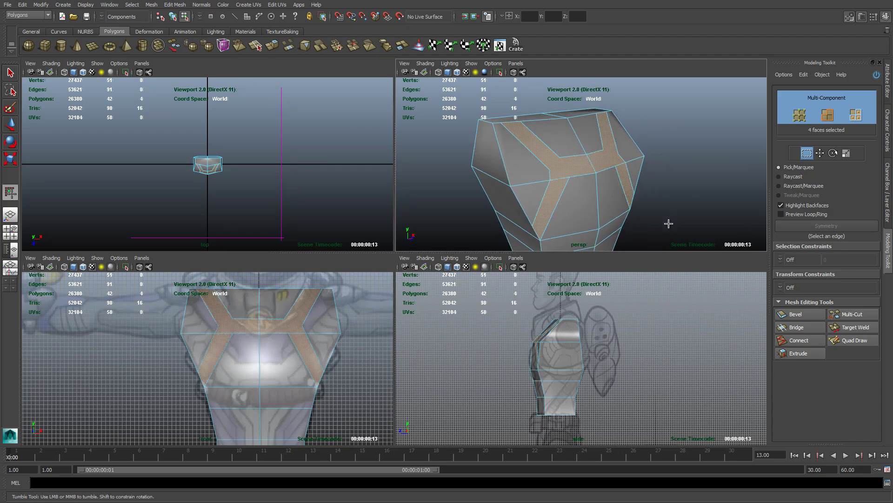
{"action": "left_click", "coordinate": [798, 354]}
{"action": "left_click_drag", "start_coordinate": [552, 177], "coordinate": [583, 181], "text": "alt"}
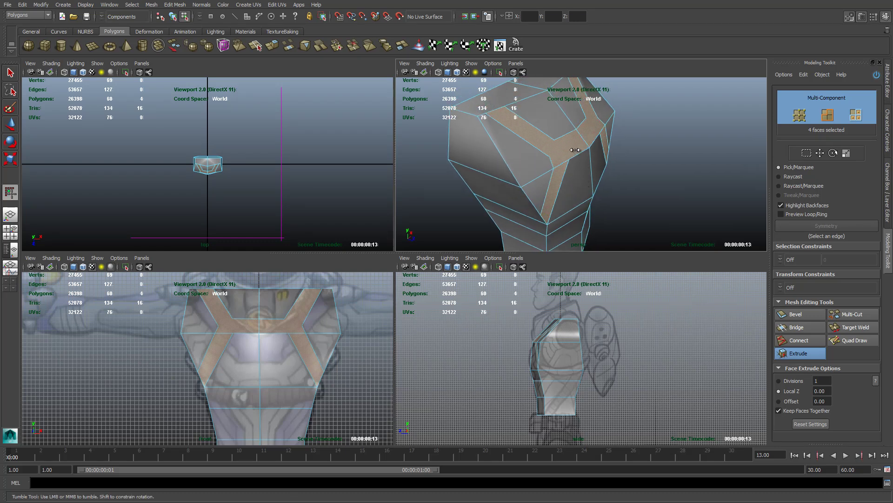
{"action": "left_click_drag", "start_coordinate": [575, 150], "coordinate": [572, 151]}
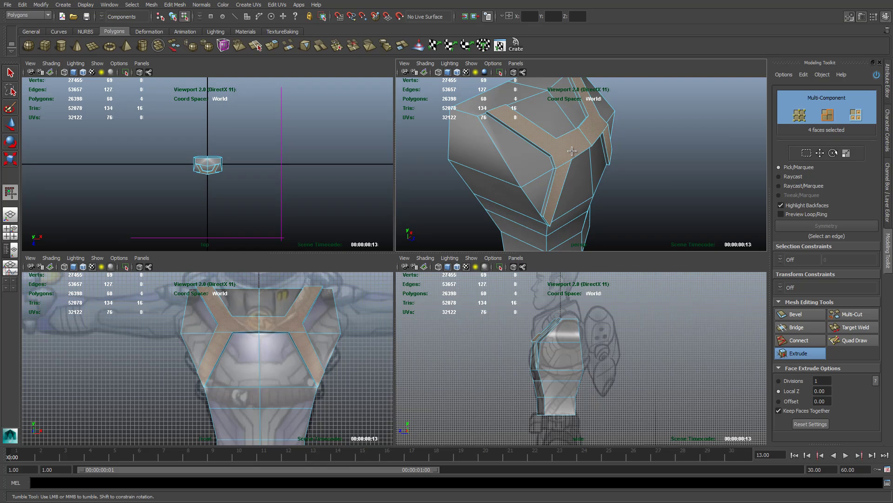
{"action": "left_click_drag", "start_coordinate": [613, 195], "coordinate": [568, 169], "text": "alt"}
{"action": "key", "text": "w"}
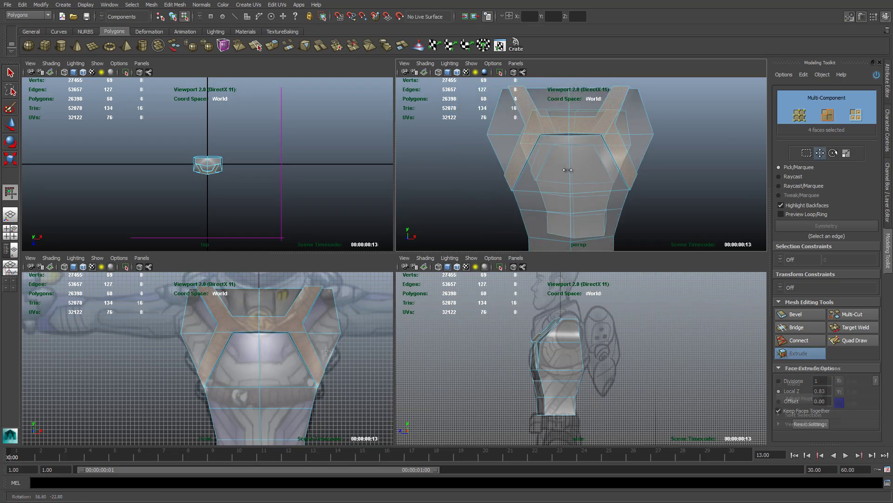
{"action": "scroll", "coordinate": [569, 170], "scroll_direction": "down", "scroll_amount": 4}
{"action": "left_click", "coordinate": [491, 209]}
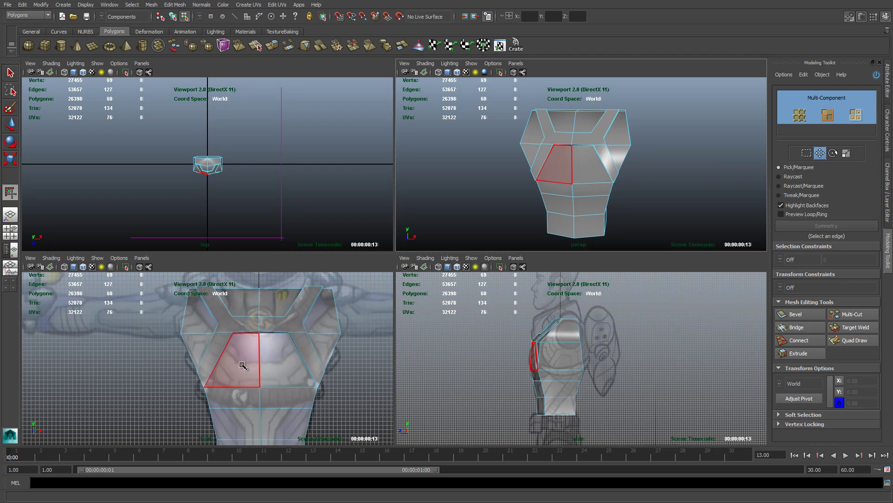
Cut two edges from the neckline's right lower corner in the front view, to the strap's outer bend and its lower inner corner.
{"action": "left_click", "coordinate": [276, 361]}
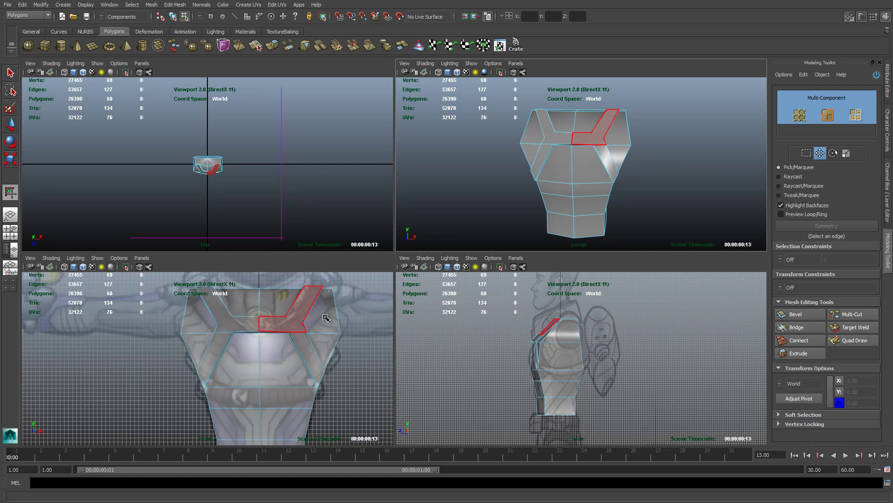
{"action": "middle_click_drag", "start_coordinate": [274, 355], "coordinate": [264, 393], "text": "alt"}
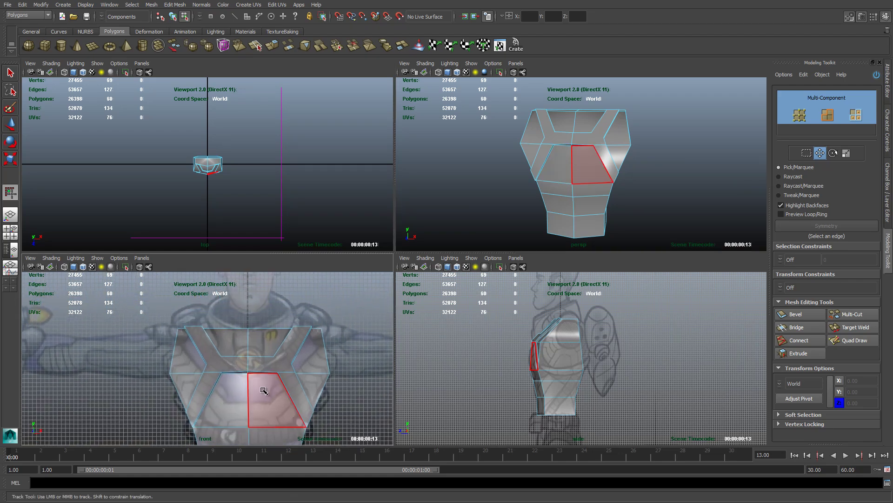
{"action": "scroll", "coordinate": [264, 394], "scroll_direction": "up", "scroll_amount": 5}
{"action": "middle_click_drag", "start_coordinate": [337, 369], "coordinate": [298, 329], "text": "alt"}
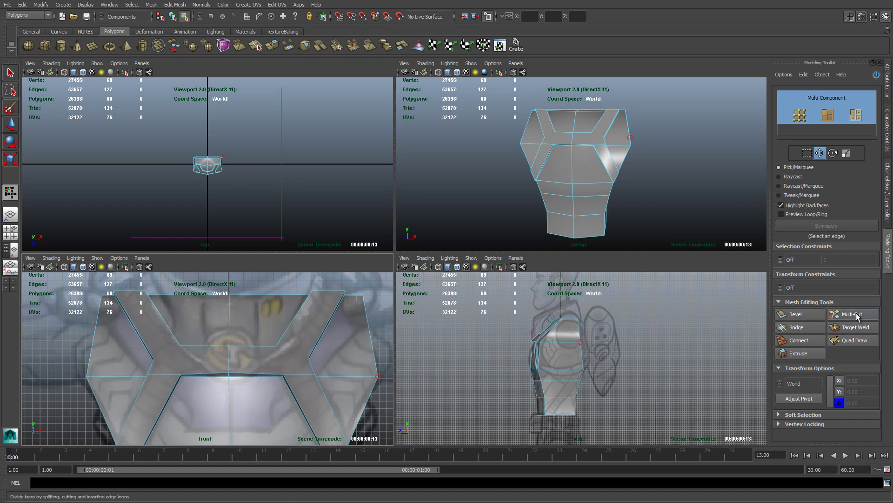
{"action": "left_click", "coordinate": [853, 314]}
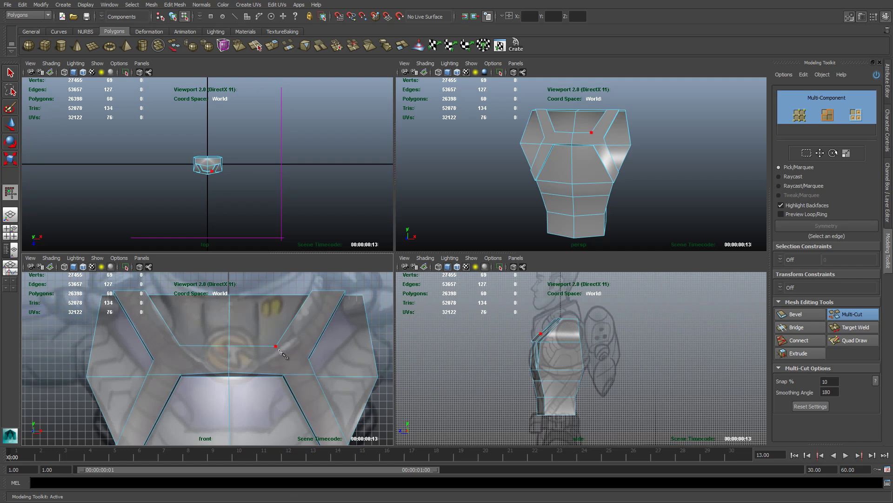
{"action": "right_click", "coordinate": [306, 360]}
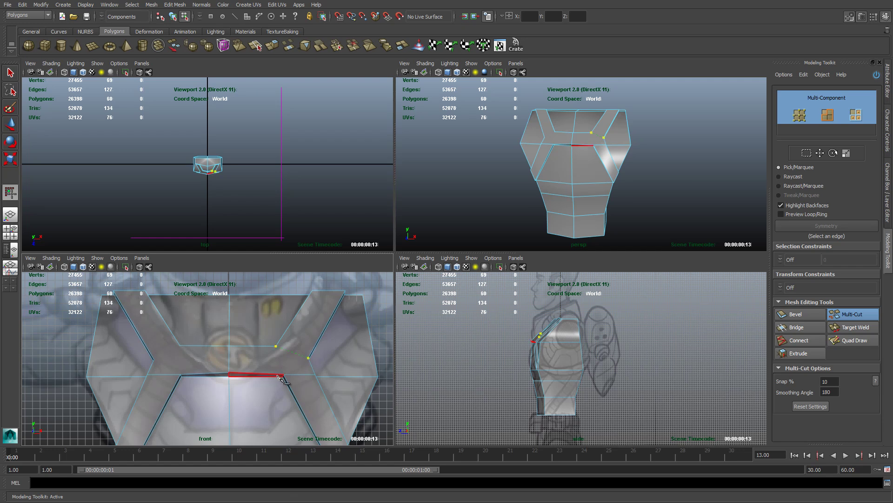
{"action": "left_click", "coordinate": [275, 346]}
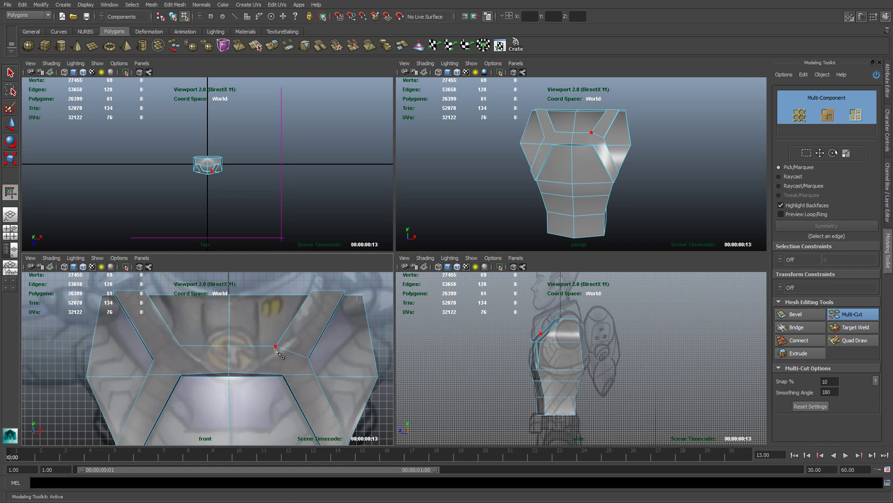
{"action": "left_click", "coordinate": [284, 373]}
{"action": "right_click", "coordinate": [285, 375]}
{"action": "left_click", "coordinate": [229, 345]}
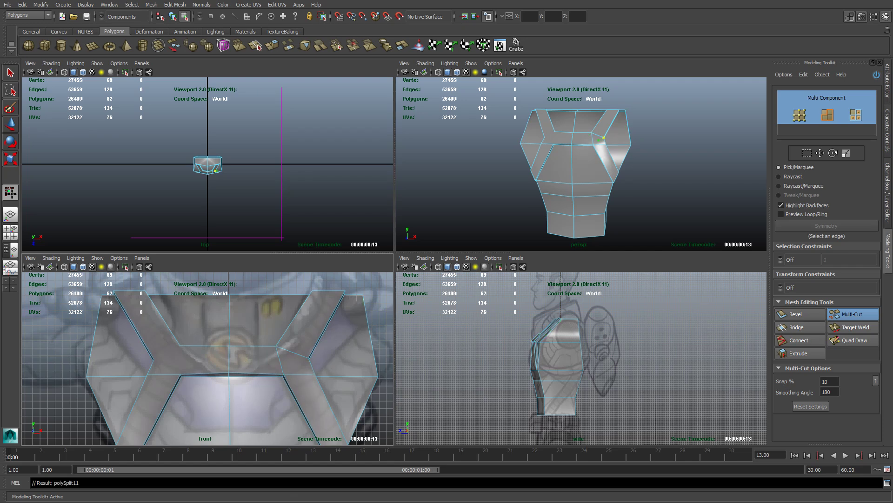
Cut matching edges from the neckline's left lower corner in the front view, to the strap's outer bend and lower inner corner.
{"action": "left_click", "coordinate": [852, 314]}
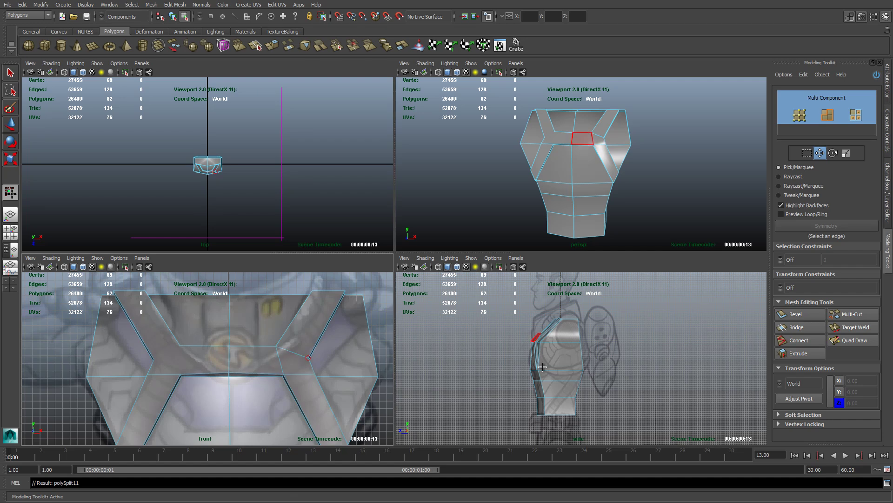
{"action": "left_click", "coordinate": [852, 315]}
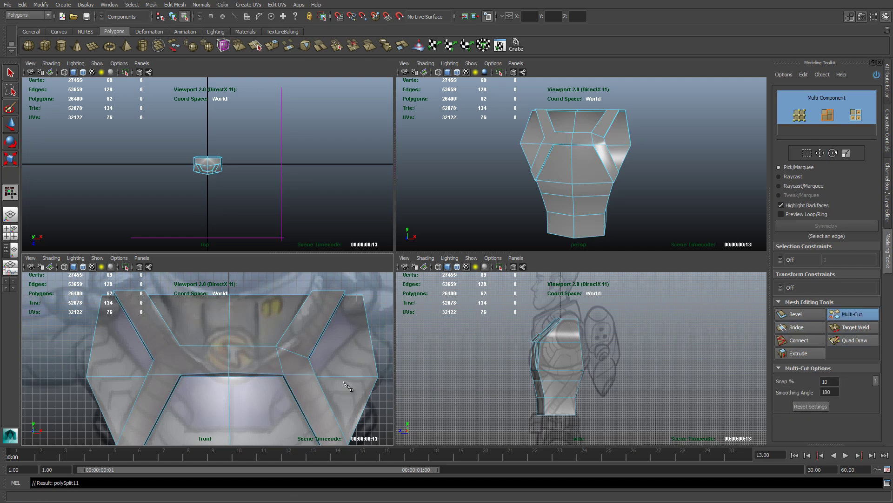
{"action": "left_click", "coordinate": [154, 359]}
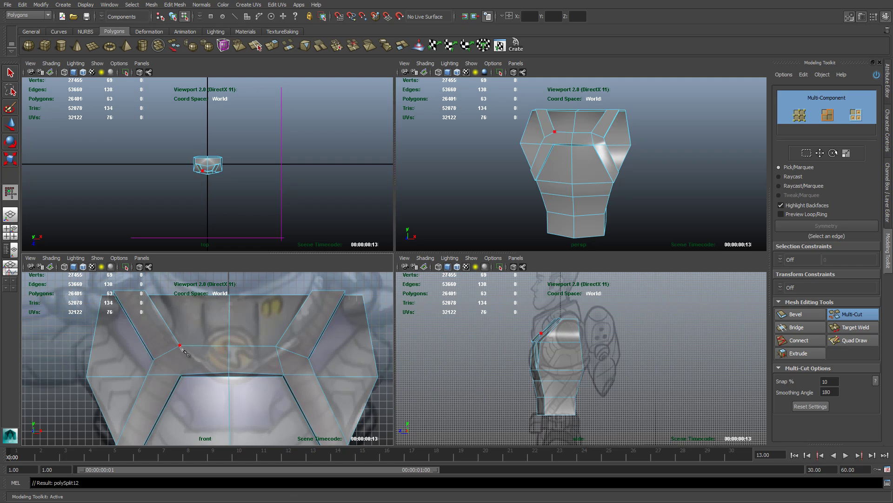
{"action": "left_click", "coordinate": [179, 374]}
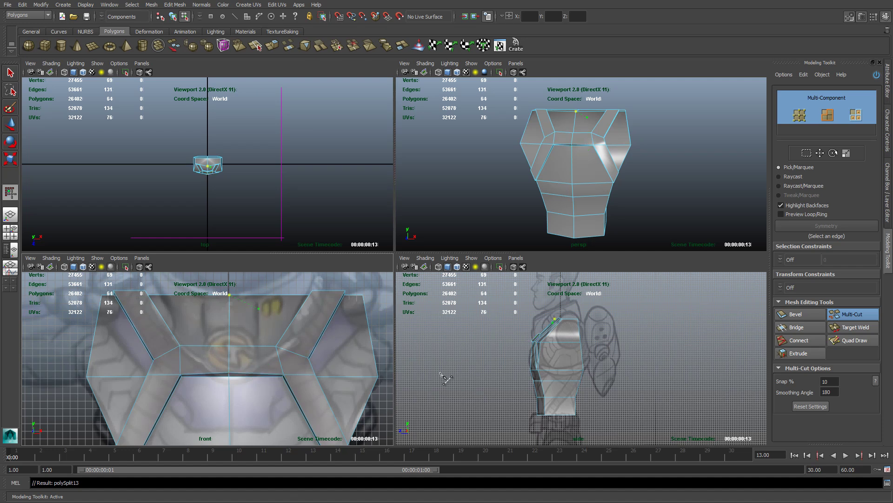
{"action": "key", "text": "w"}
Delete all torso faces on the front view's right side of the centre line and return to object mode.
{"action": "scroll", "coordinate": [206, 355], "scroll_direction": "down", "scroll_amount": 8}
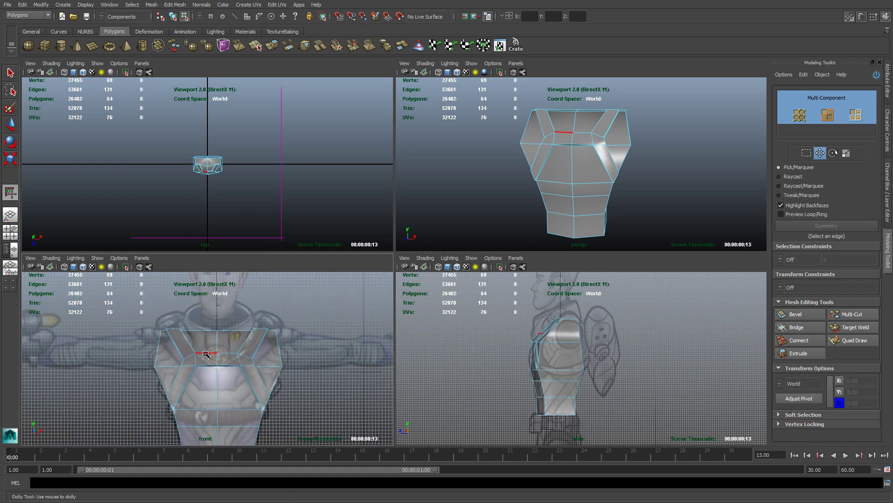
{"action": "mouse_move", "coordinate": [247, 375]}
{"action": "middle_mouse_down", "text": "alt"}
{"action": "mouse_move", "coordinate": [255, 313]}
{"action": "mouse_move", "coordinate": [254, 370]}
{"action": "middle_mouse_up", "text": "alt"}
{"action": "left_click_drag", "start_coordinate": [242, 300], "coordinate": [321, 442]}
{"action": "left_click_drag", "start_coordinate": [327, 501], "coordinate": [327, 501]}
{"action": "scroll", "coordinate": [285, 345], "scroll_direction": "down", "scroll_amount": 1}
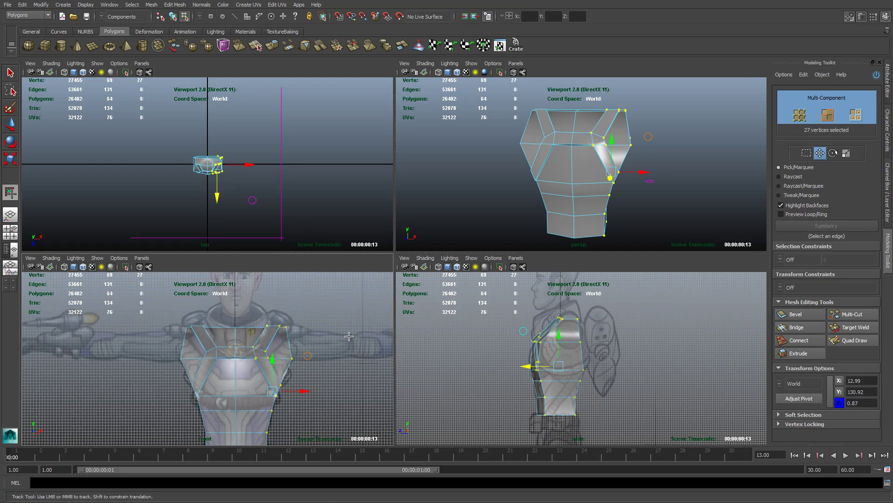
{"action": "middle_click_drag", "start_coordinate": [252, 355], "coordinate": [239, 332], "text": "alt"}
{"action": "right_click", "coordinate": [241, 331]}
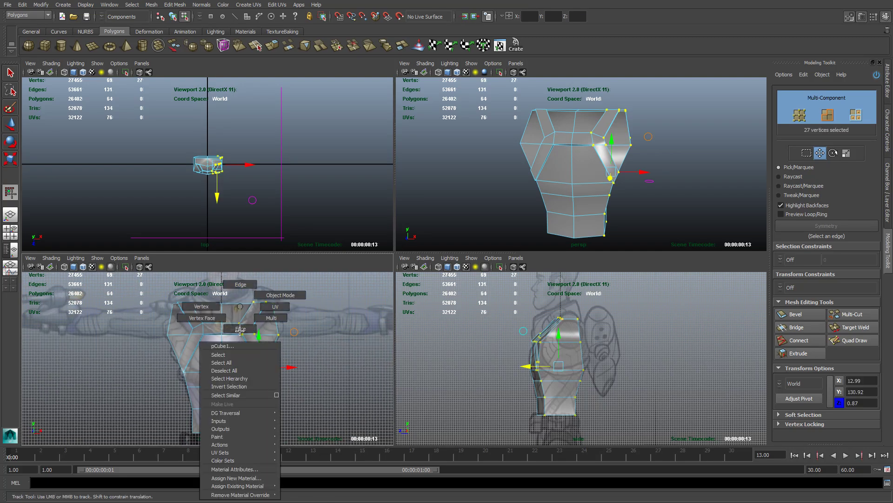
{"action": "left_click", "coordinate": [241, 329]}
{"action": "left_click", "coordinate": [246, 307]}
{"action": "left_click_drag", "start_coordinate": [237, 292], "coordinate": [293, 444]}
{"action": "left_click_drag", "start_coordinate": [507, 221], "coordinate": [487, 214], "text": "alt"}
{"action": "key", "text": "Delete"}
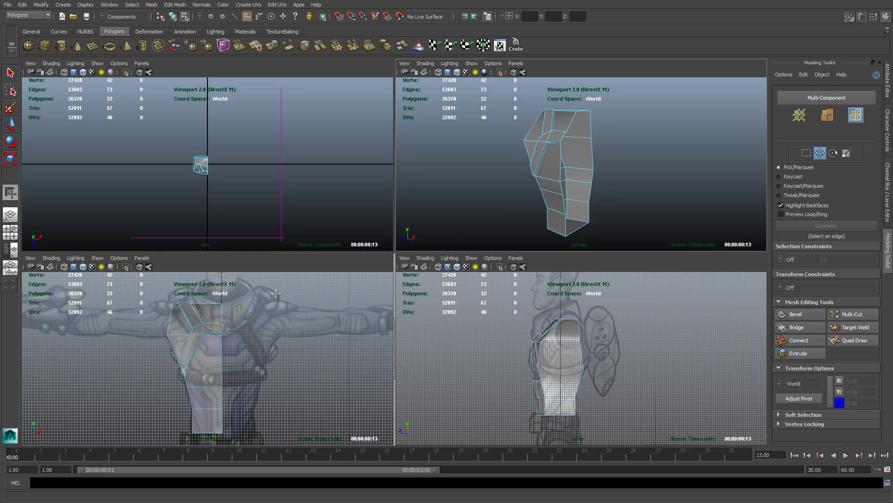
{"action": "left_click", "coordinate": [190, 350]}
{"action": "key", "text": "F8"}
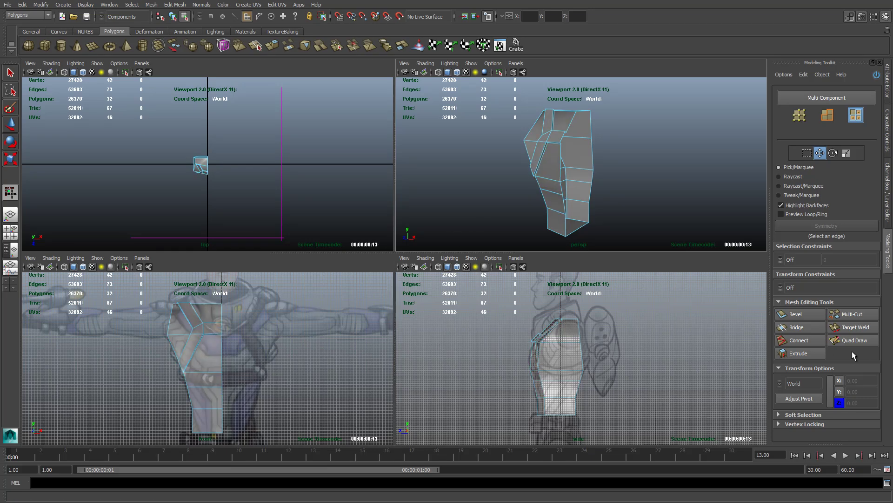
Examine the half torso against the character's front and side reference drawings.
{"action": "key", "text": "space"}
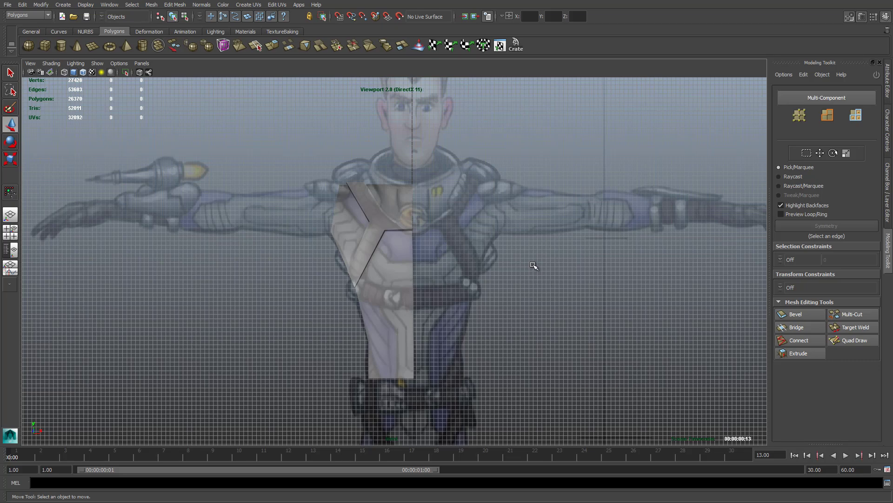
{"action": "middle_click_drag", "start_coordinate": [531, 273], "coordinate": [468, 327], "text": "alt"}
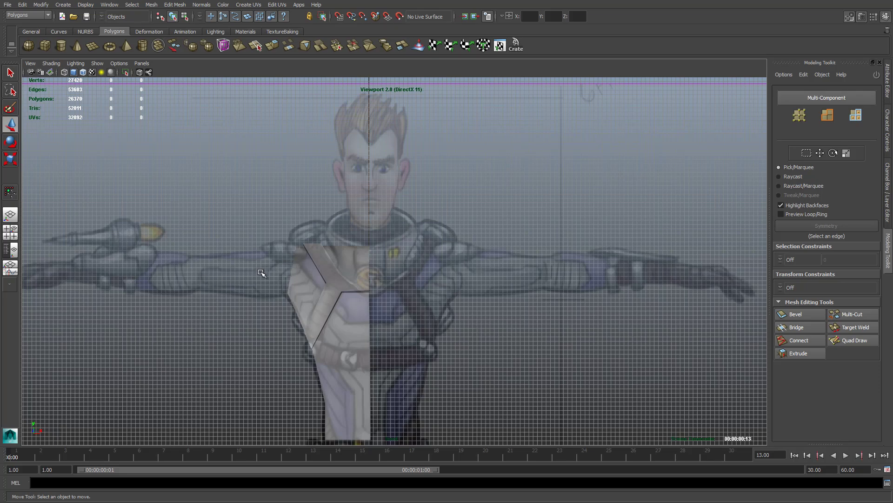
{"action": "middle_click_drag", "start_coordinate": [260, 174], "coordinate": [283, 244], "text": "alt"}
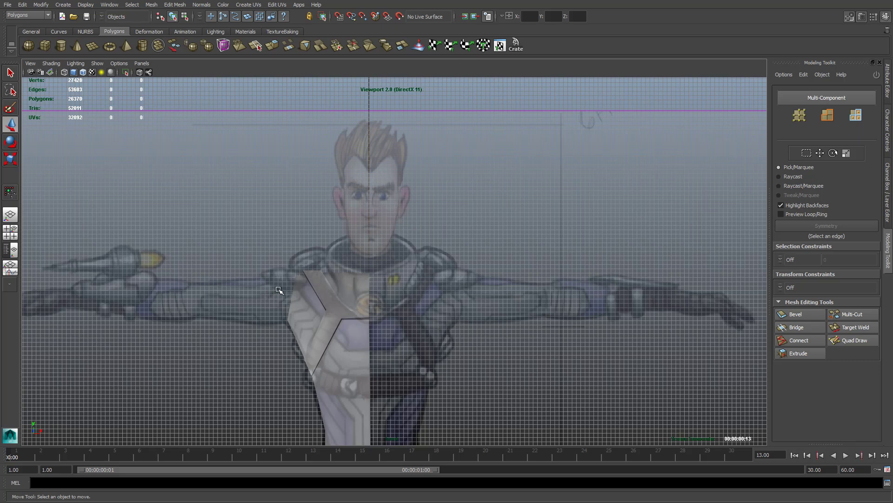
{"action": "key", "text": "space"}
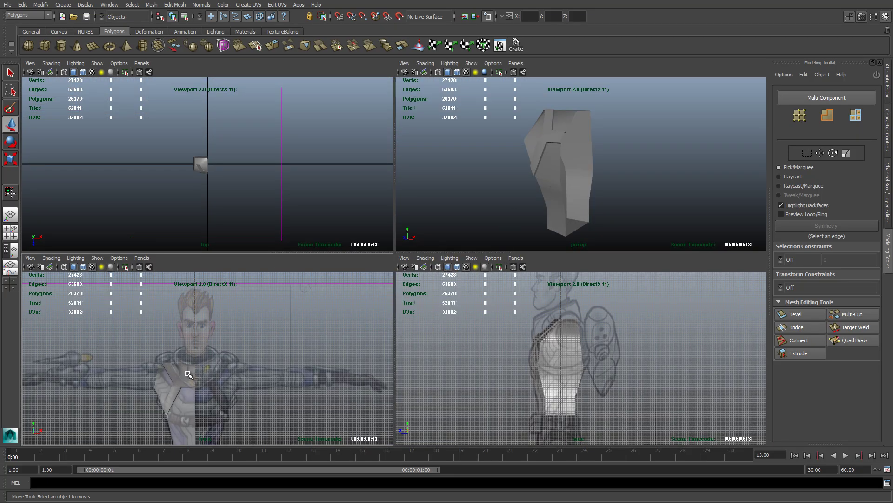
{"action": "middle_click_drag", "start_coordinate": [121, 375], "coordinate": [179, 347], "text": "alt"}
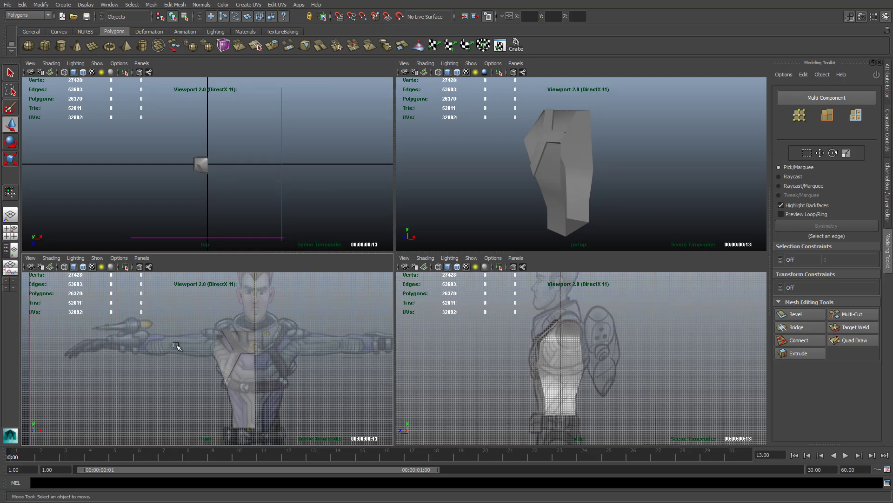
{"action": "scroll", "coordinate": [178, 346], "scroll_direction": "up", "scroll_amount": 3}
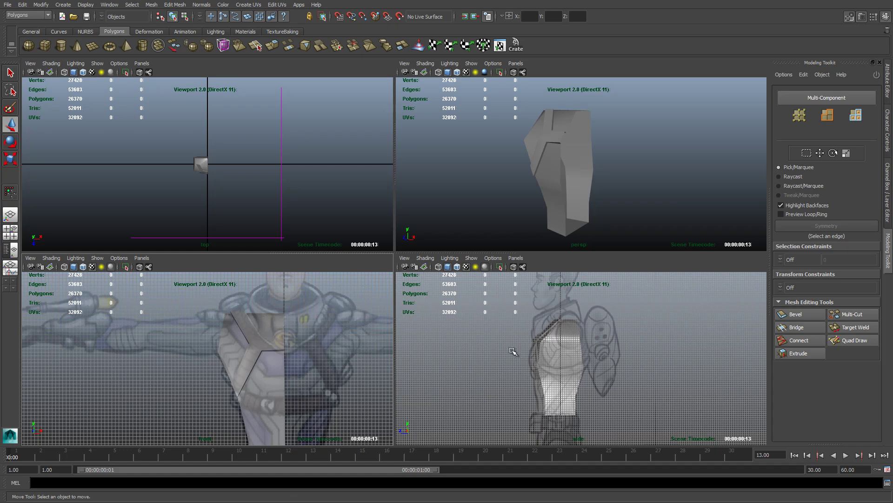
{"action": "middle_click_drag", "start_coordinate": [512, 342], "coordinate": [488, 346], "text": "alt"}
{"action": "key", "text": "space"}
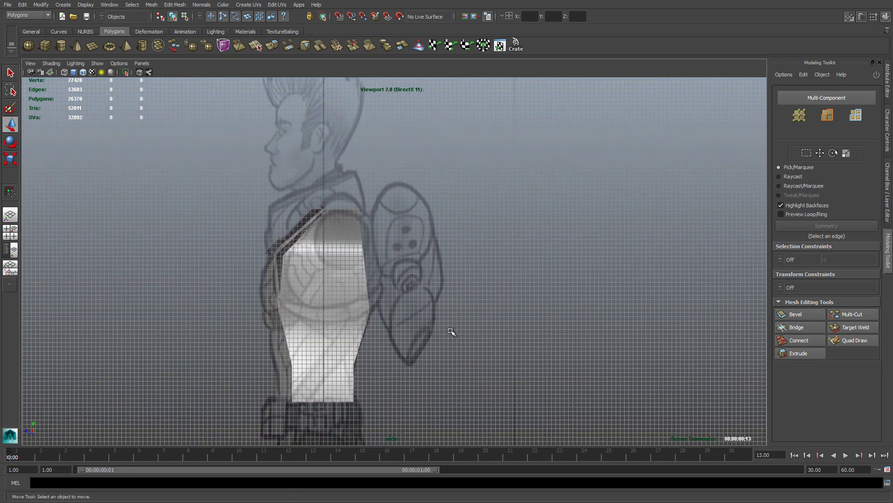
{"action": "scroll", "coordinate": [119, 163], "scroll_direction": "up", "scroll_amount": 3}
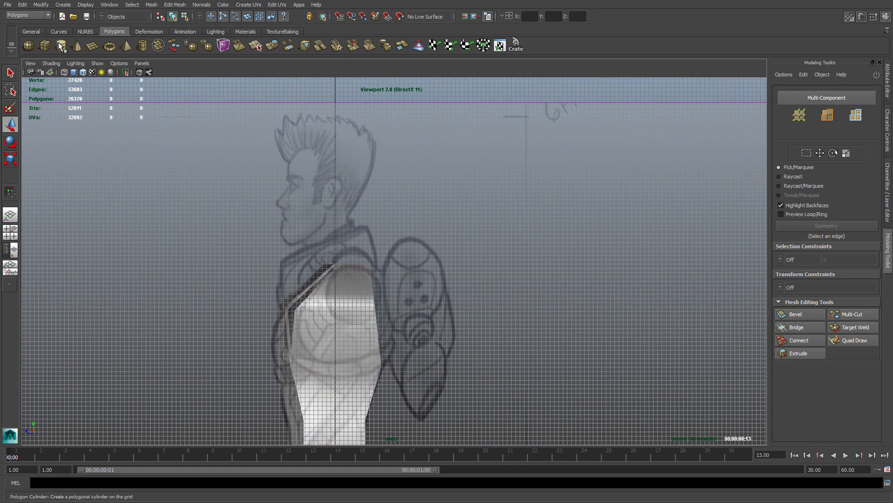
Create a polygon cylinder over the shoulder in the side view, with a radius of about 6.9 and a height of about 24.6.
{"action": "left_click", "coordinate": [61, 45]}
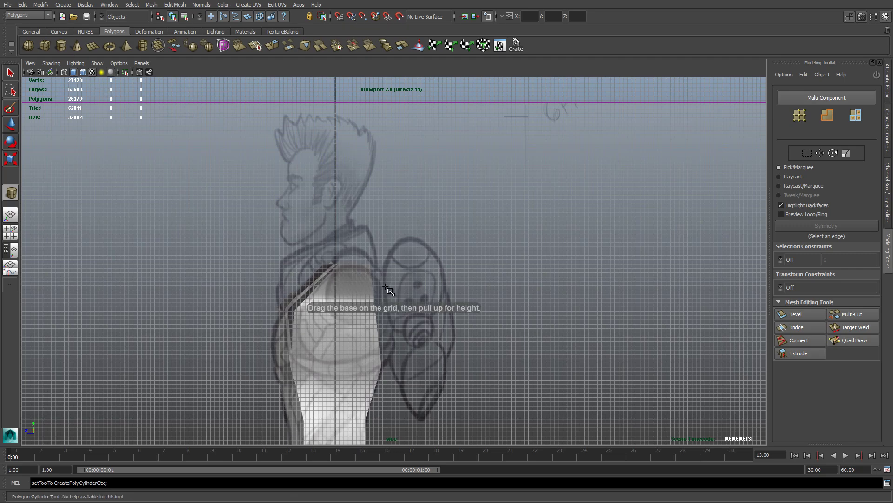
{"action": "left_click_drag", "start_coordinate": [352, 292], "coordinate": [366, 309]}
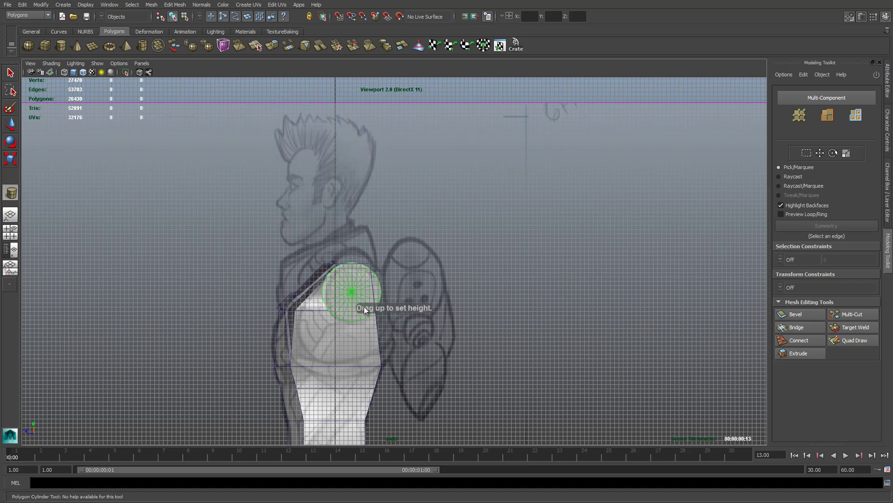
{"action": "left_click_drag", "start_coordinate": [372, 198], "coordinate": [372, 192]}
{"action": "key", "text": "space"}
{"action": "key", "text": "space"}
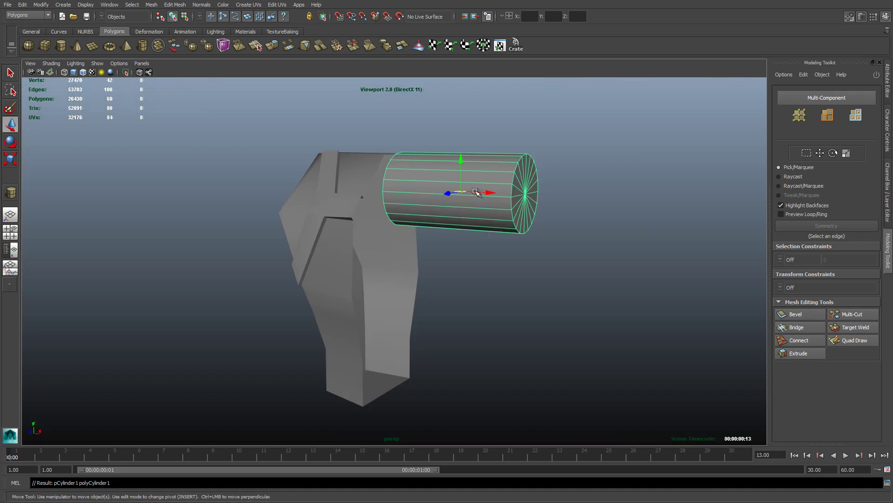
Move the cylinder in the front view onto the upper arm of the reference, beside the half torso's shoulder.
{"action": "middle_click_drag", "start_coordinate": [452, 203], "coordinate": [448, 233], "text": "alt"}
{"action": "left_click_drag", "start_coordinate": [414, 297], "coordinate": [457, 316], "text": "alt"}
{"action": "key", "text": "space"}
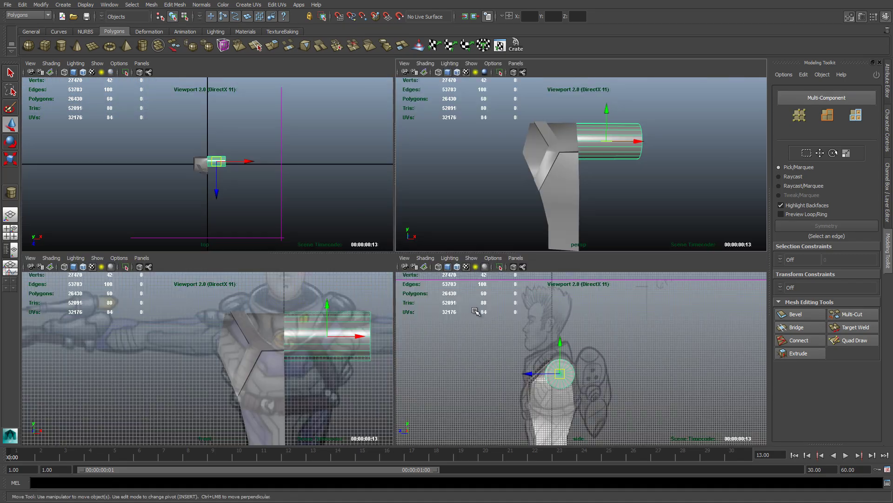
{"action": "key", "text": "space"}
{"action": "middle_click_drag", "start_coordinate": [489, 280], "coordinate": [481, 285], "text": "alt"}
{"action": "left_click_drag", "start_coordinate": [530, 244], "coordinate": [225, 249]}
{"action": "mouse_move", "coordinate": [225, 250]}
{"action": "middle_mouse_down", "text": "alt"}
{"action": "mouse_move", "coordinate": [199, 323]}
{"action": "mouse_move", "coordinate": [213, 263]}
{"action": "middle_mouse_up", "text": "alt"}
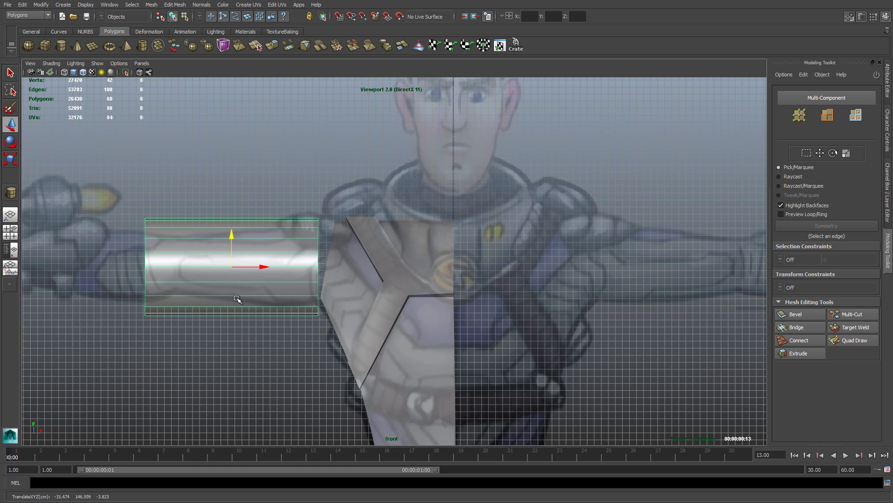
Reduce the arm cylinder's radius to about 4.36 in its construction history to match the reference arm's thickness.
{"action": "left_click", "coordinate": [889, 133]}
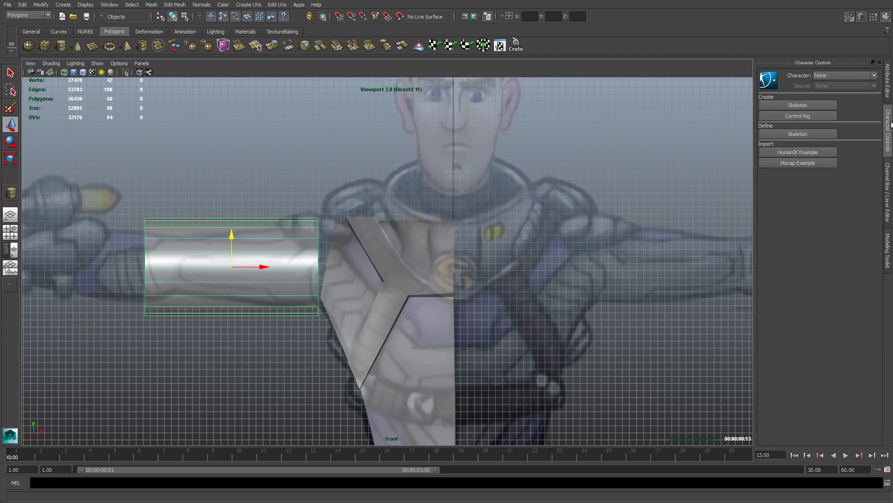
{"action": "left_click", "coordinate": [889, 188]}
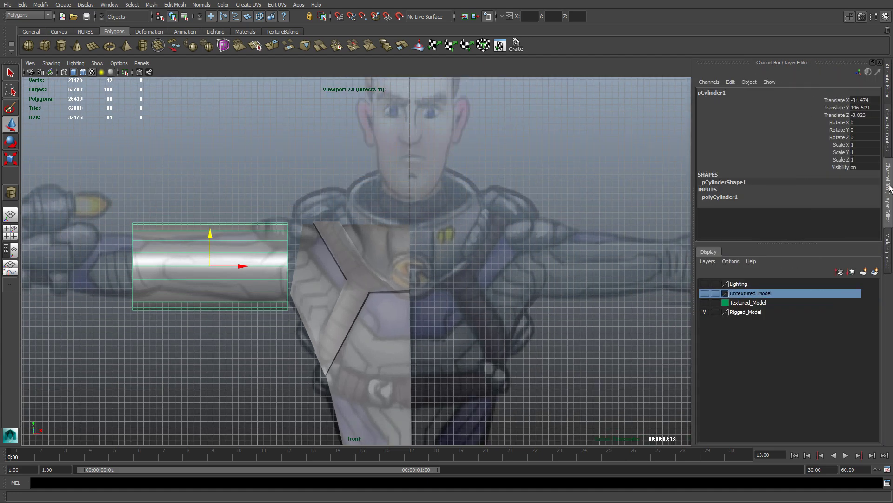
{"action": "left_click", "coordinate": [891, 85]}
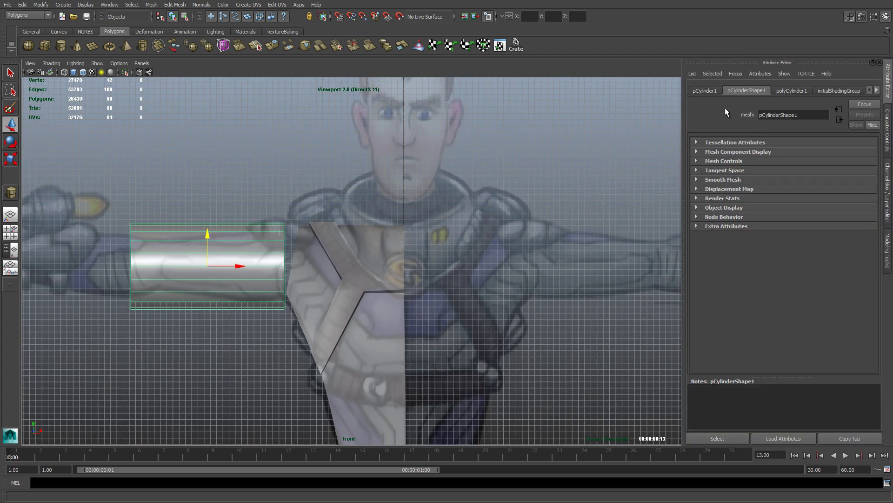
{"action": "left_click", "coordinate": [790, 91]}
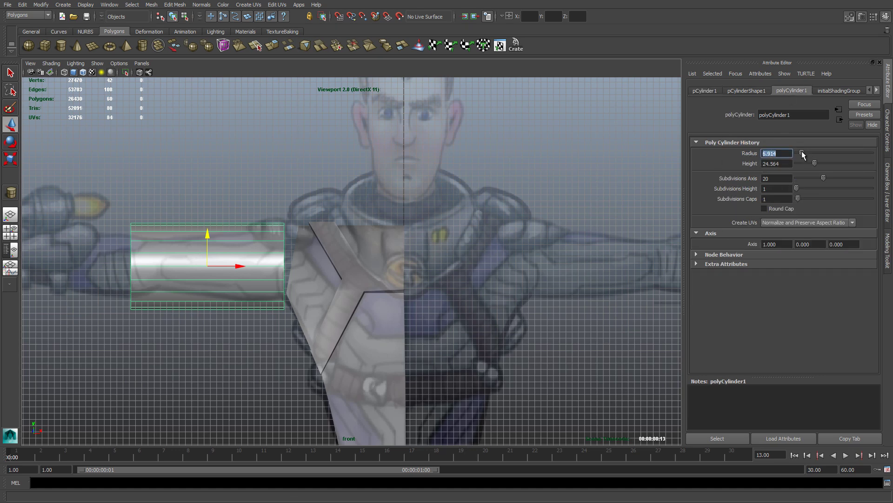
{"action": "left_click_drag", "start_coordinate": [802, 153], "coordinate": [405, 270]}
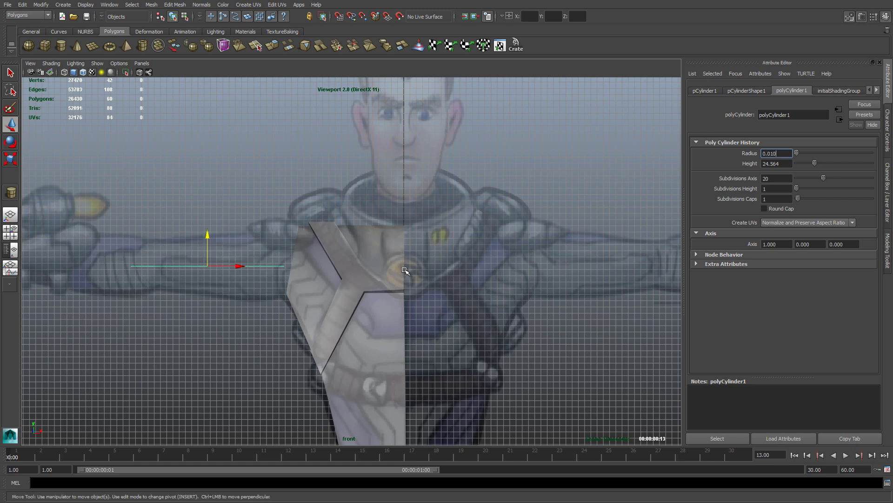
{"action": "left_click_drag", "start_coordinate": [657, 214], "coordinate": [801, 156]}
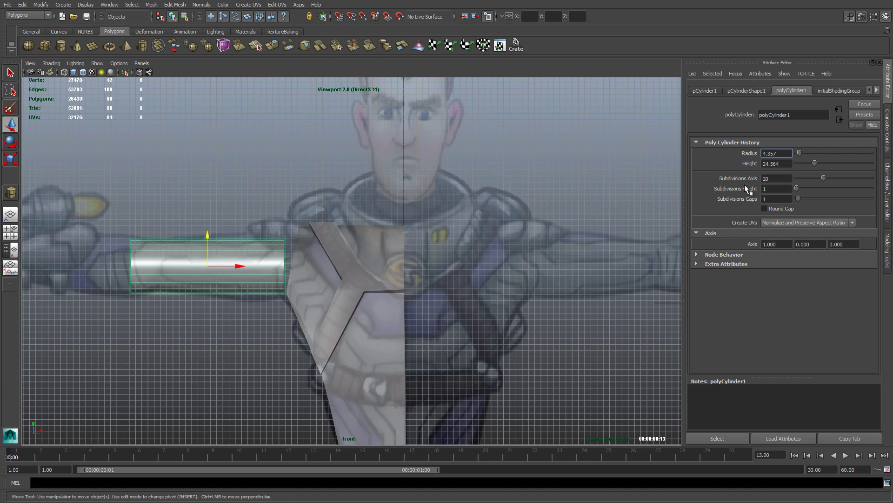
Try 8 and 4 height subdivisions on the arm cylinder and settle on 2.
{"action": "double_click", "coordinate": [779, 190]}
{"action": "type", "text": "8"}
{"action": "key", "text": "Tab"}
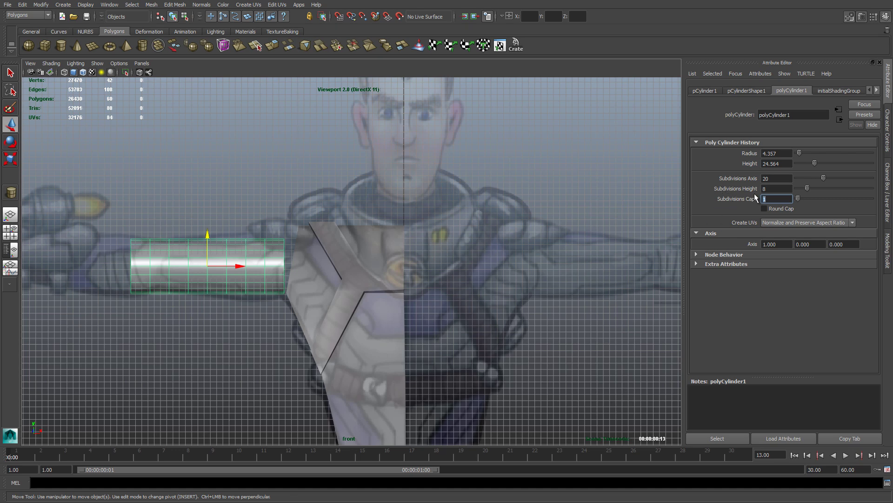
{"action": "left_click_drag", "start_coordinate": [779, 189], "coordinate": [744, 180]}
{"action": "type", "text": "4"}
{"action": "key", "text": "Tab"}
{"action": "left_click_drag", "start_coordinate": [778, 191], "coordinate": [701, 185]}
{"action": "type", "text": "2"}
{"action": "key", "text": "Tab"}
Select the arm cylinder's middle vertex ring in the front view and scale it up slightly.
{"action": "left_click_drag", "start_coordinate": [193, 225], "coordinate": [224, 319]}
{"action": "mouse_move", "coordinate": [189, 239]}
{"action": "right_mouse_down"}
{"action": "mouse_move", "coordinate": [222, 227]}
{"action": "mouse_move", "coordinate": [179, 245]}
{"action": "right_mouse_up"}
{"action": "left_click", "coordinate": [209, 243]}
{"action": "right_click", "coordinate": [209, 244]}
{"action": "left_click_drag", "start_coordinate": [190, 226], "coordinate": [224, 326]}
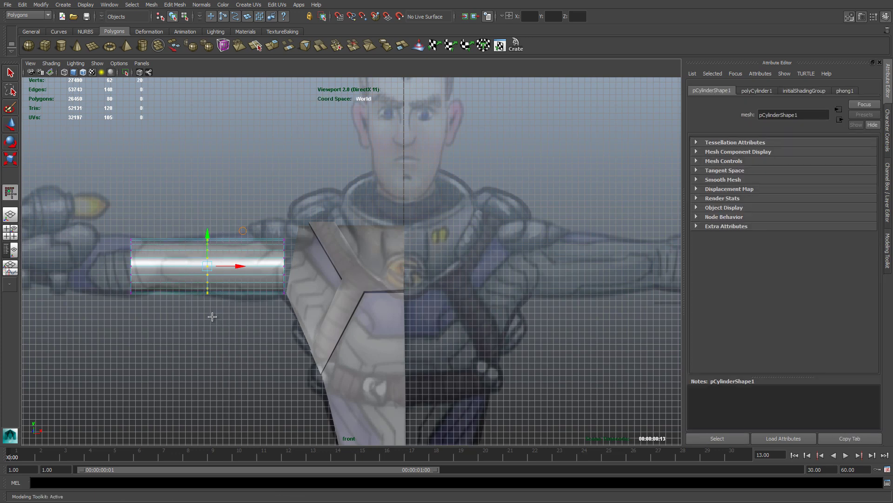
{"action": "key", "text": "r"}
{"action": "left_click_drag", "start_coordinate": [206, 268], "coordinate": [211, 268]}
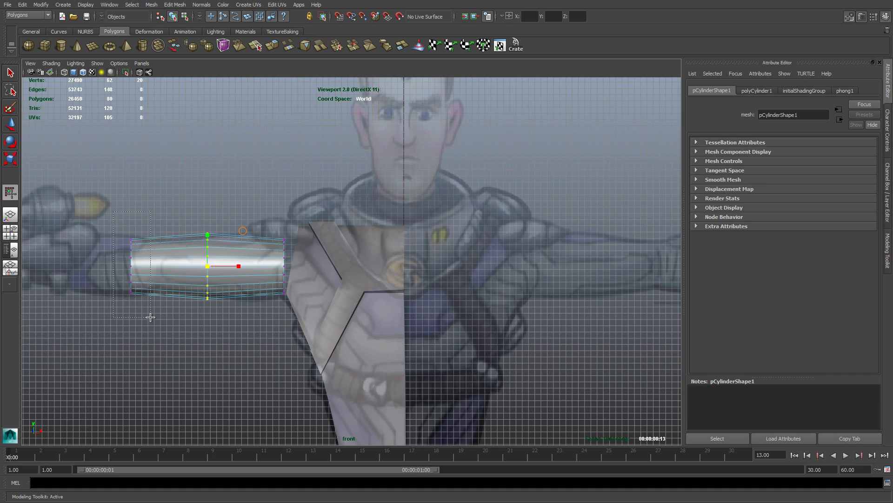
Move the arm's outer vertex ring in toward the torso and scale up its shoulder-end ring.
{"action": "left_click_drag", "start_coordinate": [151, 317], "coordinate": [150, 311]}
{"action": "key", "text": "w"}
{"action": "left_click_drag", "start_coordinate": [160, 265], "coordinate": [187, 267]}
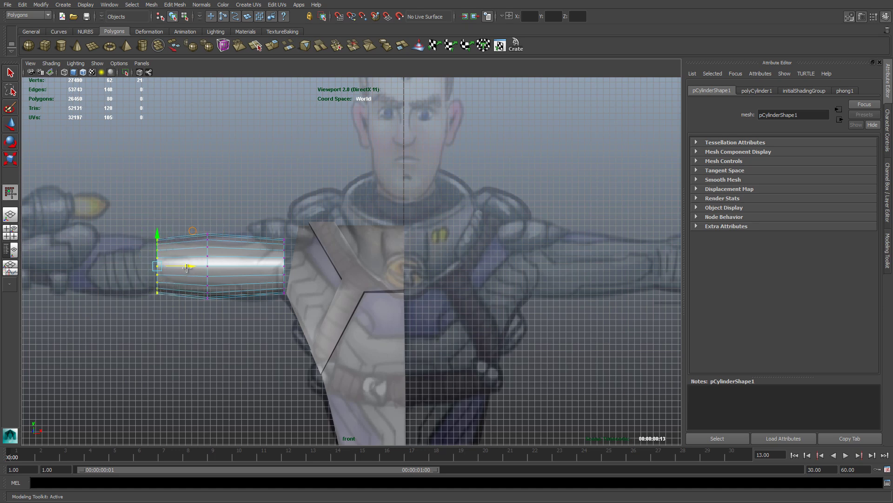
{"action": "left_click_drag", "start_coordinate": [251, 202], "coordinate": [316, 334]}
{"action": "left_click_drag", "start_coordinate": [285, 267], "coordinate": [289, 260]}
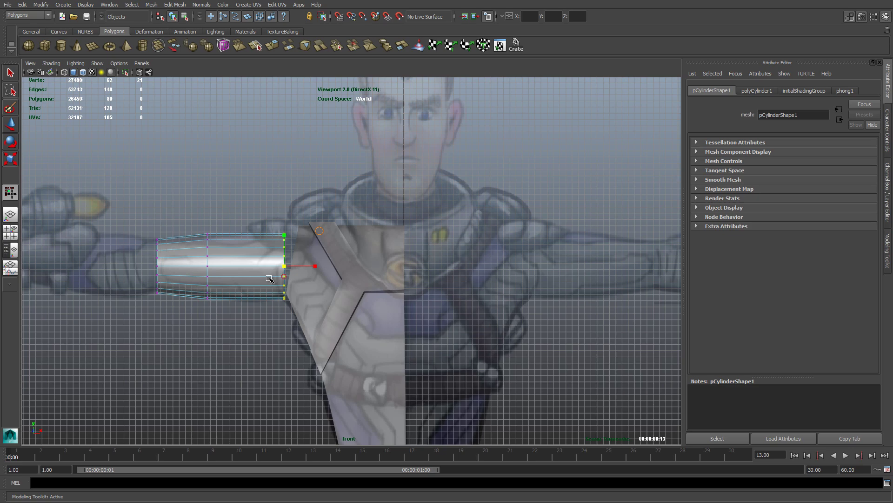
Try setting the reshaped arm cylinder's axis subdivisions to 8 and check its shape in the perspective view.
{"action": "key", "text": "space"}
{"action": "key", "text": "space"}
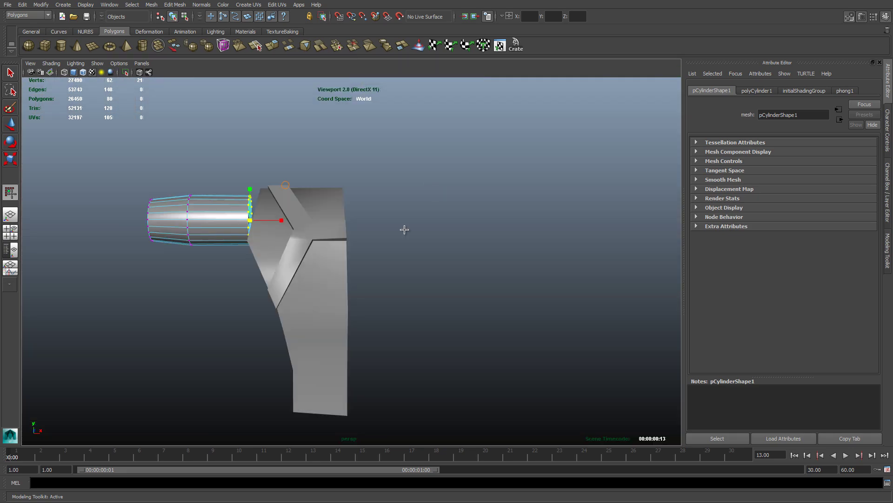
{"action": "left_click_drag", "start_coordinate": [405, 225], "coordinate": [470, 230], "text": "alt"}
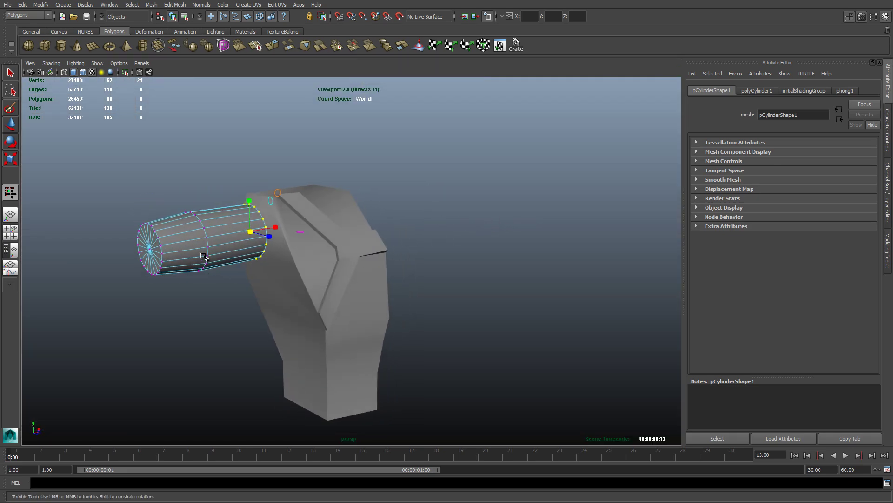
{"action": "right_click_drag", "start_coordinate": [215, 233], "coordinate": [243, 224]}
{"action": "left_click", "coordinate": [246, 231]}
{"action": "key", "text": "w"}
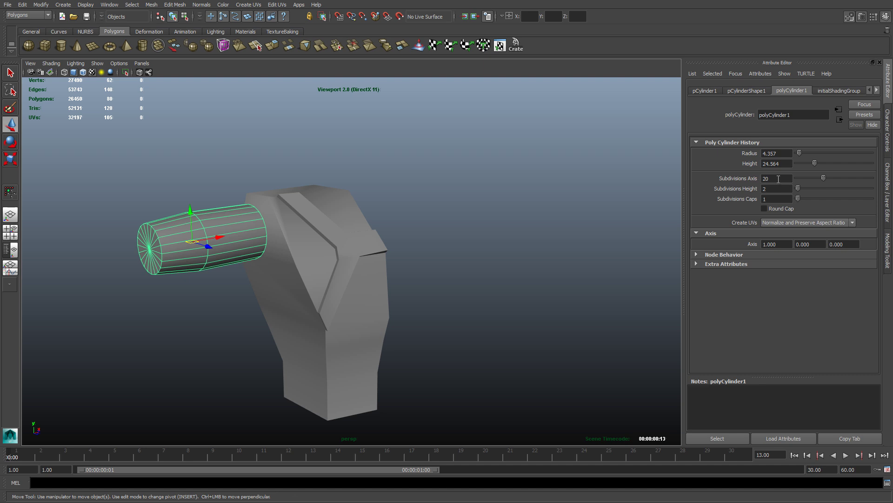
{"action": "type", "text": "8"}
{"action": "key", "text": "Return"}
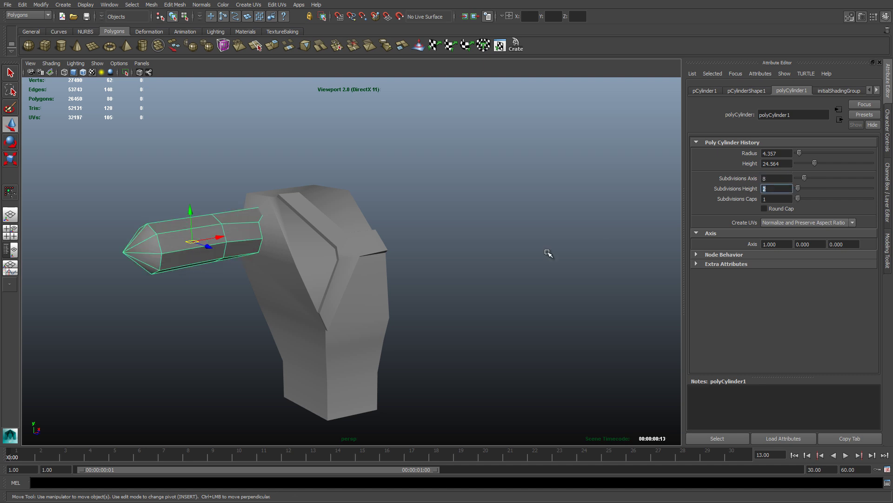
{"action": "left_click_drag", "start_coordinate": [335, 303], "coordinate": [399, 319], "text": "alt"}
{"action": "left_click_drag", "start_coordinate": [387, 240], "coordinate": [371, 257], "text": "alt"}
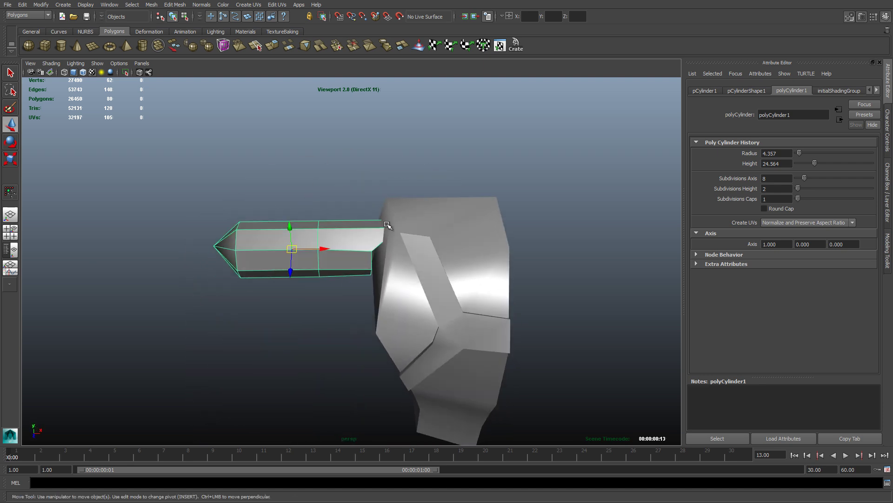
{"action": "left_click_drag", "start_coordinate": [338, 327], "coordinate": [342, 299], "text": "alt"}
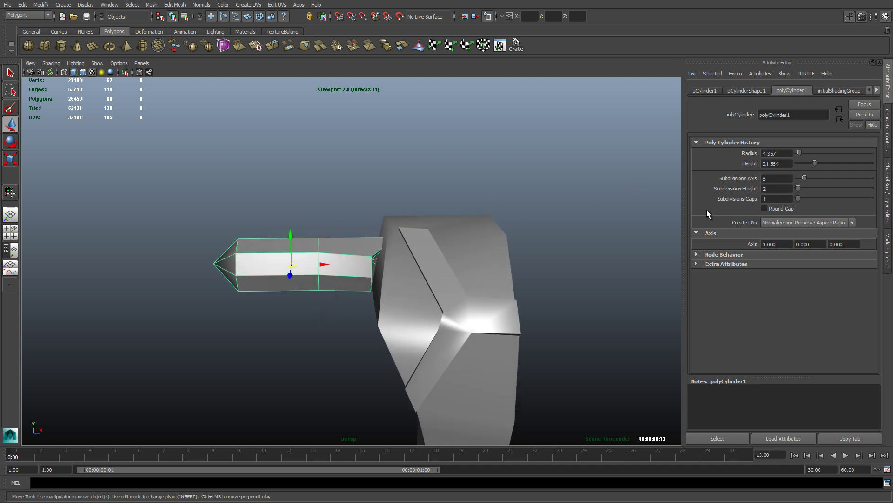
Undo the axis subdivision change and the vertex ring edits on the arm cylinder.
{"action": "key", "text": "ctrl+z"}
{"action": "key", "text": "ctrl+z"}
{"action": "key", "text": "ctrl+z"}
{"action": "key", "text": "ctrl+z"}
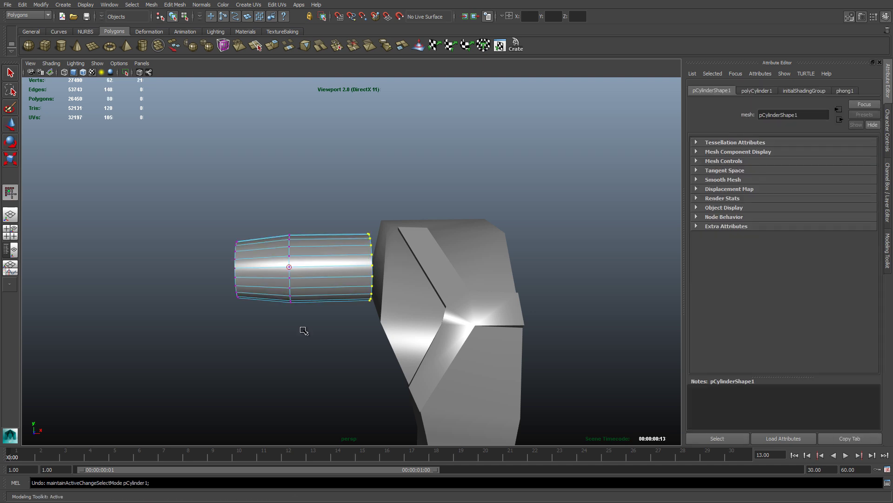
{"action": "key", "text": "ctrl+z"}
{"action": "key", "text": "ctrl+z"}
{"action": "key", "text": "ctrl+z"}
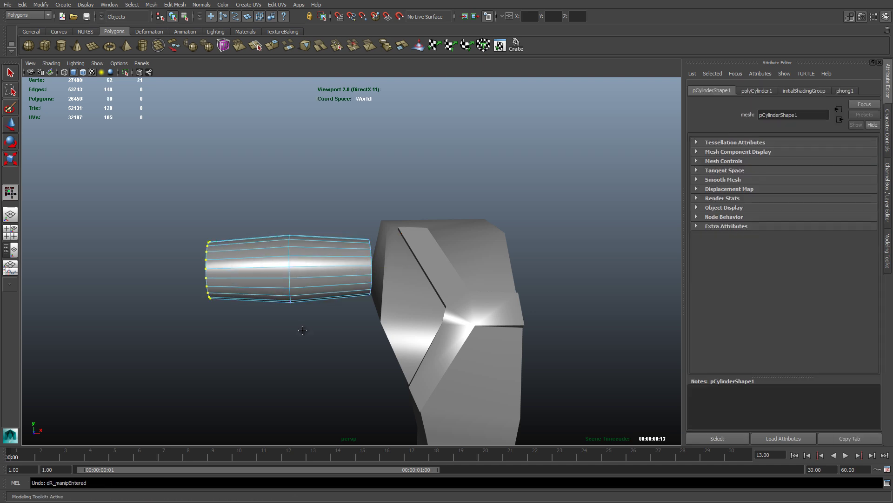
{"action": "key", "text": "ctrl+z"}
{"action": "key", "text": "ctrl+z"}
{"action": "key", "text": "ctrl+z"}
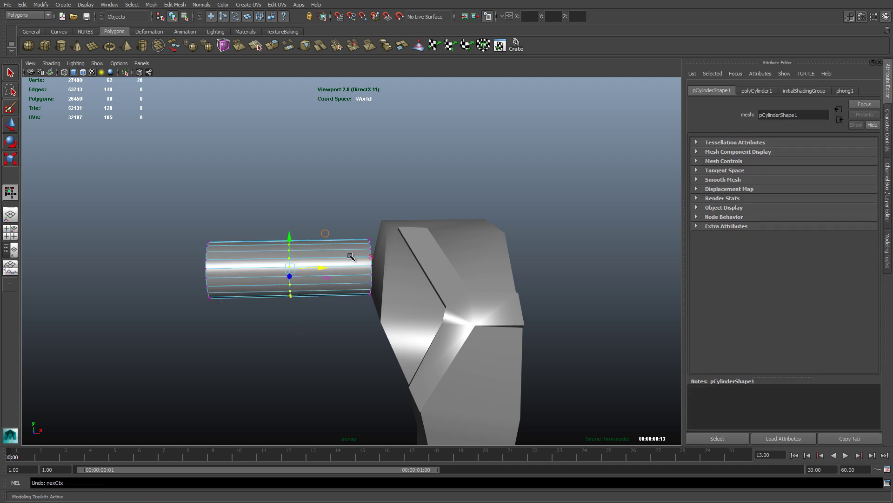
Return the arm cylinder to object mode and set its axis subdivisions to 8.
{"action": "right_click_drag", "start_coordinate": [351, 256], "coordinate": [379, 247]}
{"action": "left_click", "coordinate": [343, 262]}
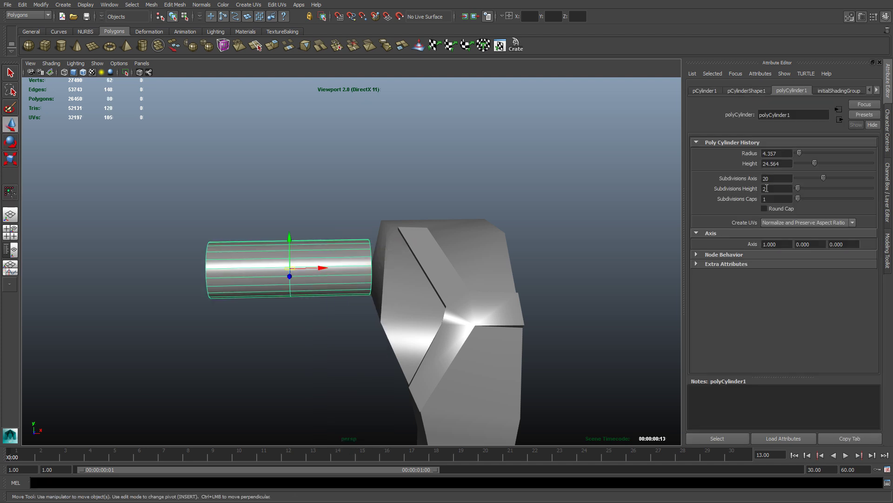
{"action": "double_click", "coordinate": [778, 178]}
{"action": "type", "text": "8"}
{"action": "key", "text": "Tab"}
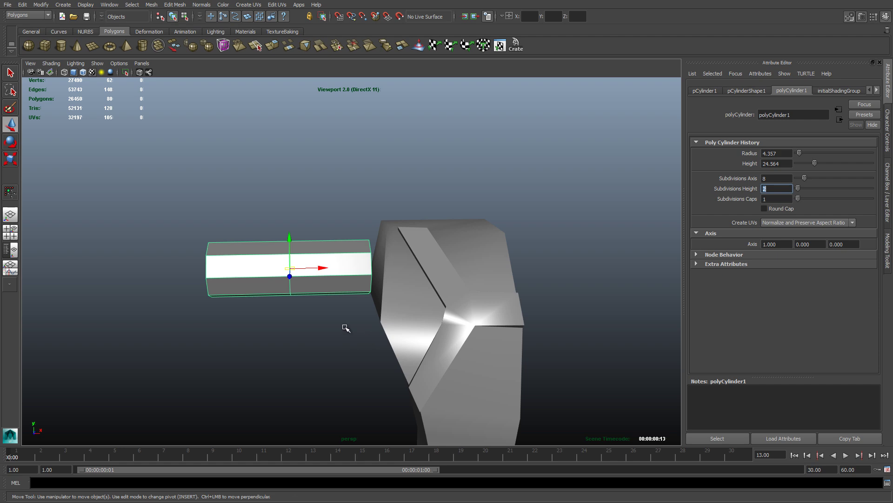
Scale up the arm's shoulder-end vertex ring and its middle ring in the front view to form a gradual taper.
{"action": "key", "text": "space"}
{"action": "key", "text": "space"}
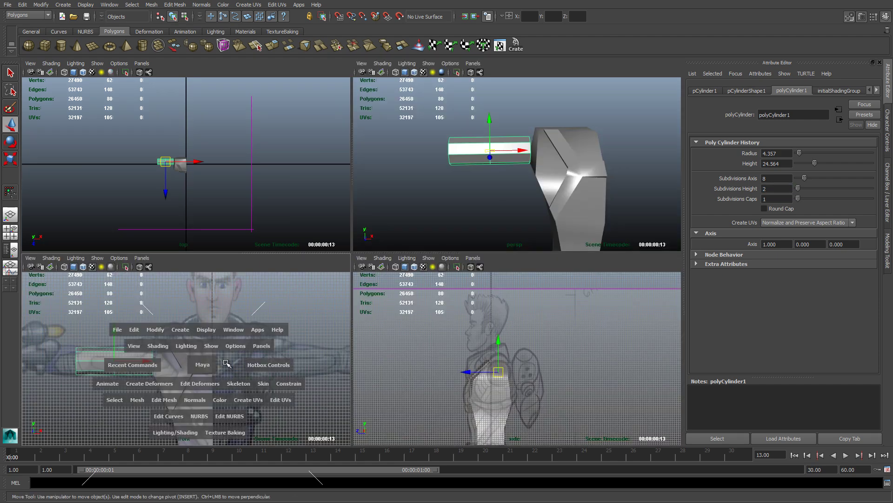
{"action": "middle_click_drag", "start_coordinate": [269, 334], "coordinate": [288, 358], "text": "alt"}
{"action": "right_click_drag", "start_coordinate": [238, 282], "coordinate": [215, 282]}
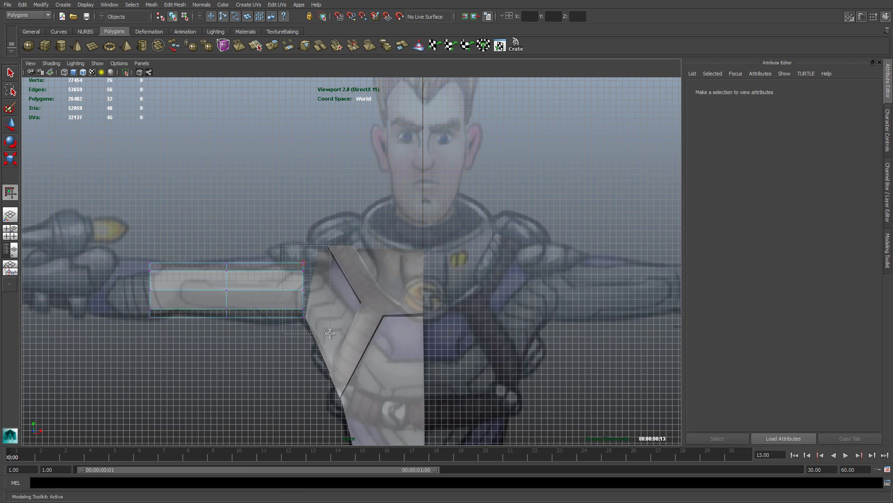
{"action": "left_click_drag", "start_coordinate": [330, 334], "coordinate": [329, 331]}
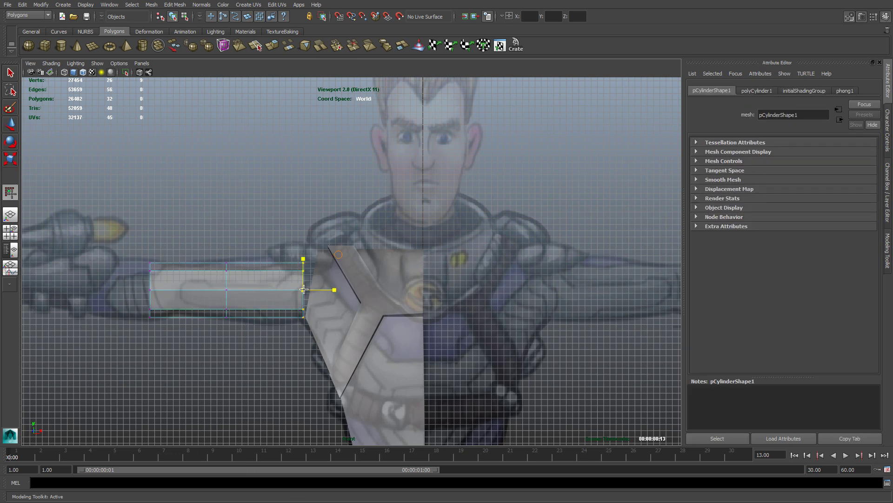
{"action": "left_click_drag", "start_coordinate": [303, 290], "coordinate": [308, 281]}
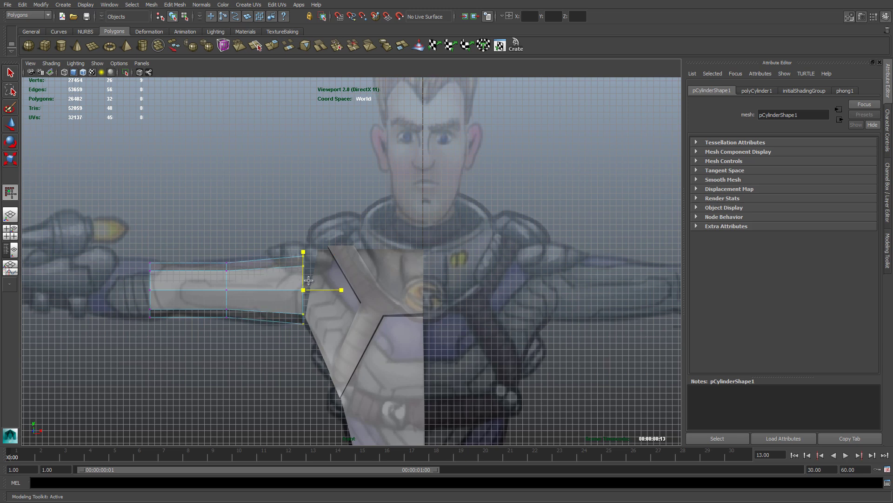
{"action": "left_click_drag", "start_coordinate": [186, 243], "coordinate": [238, 344]}
{"action": "left_click_drag", "start_coordinate": [224, 292], "coordinate": [228, 278]}
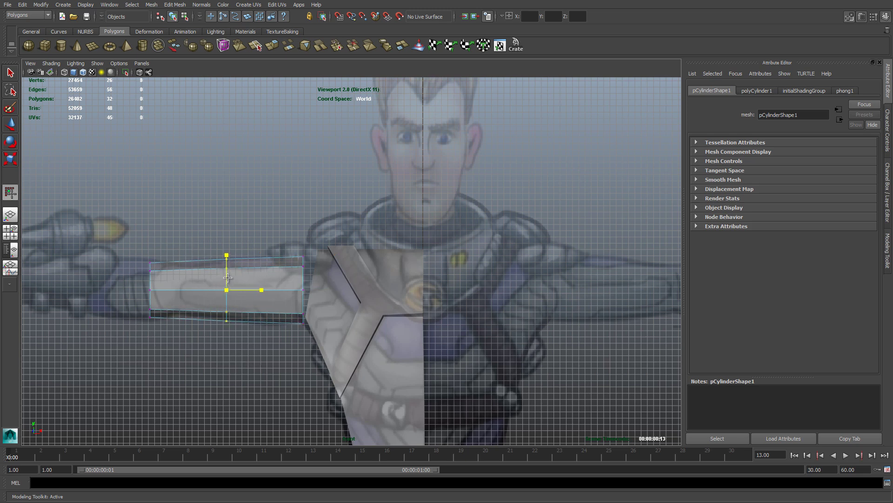
Move the arm's outer-end vertex ring in toward the torso to meet the reference elbow, and check it in perspective.
{"action": "left_click_drag", "start_coordinate": [127, 249], "coordinate": [163, 356]}
{"action": "key", "text": "w"}
{"action": "left_click_drag", "start_coordinate": [188, 291], "coordinate": [201, 292]}
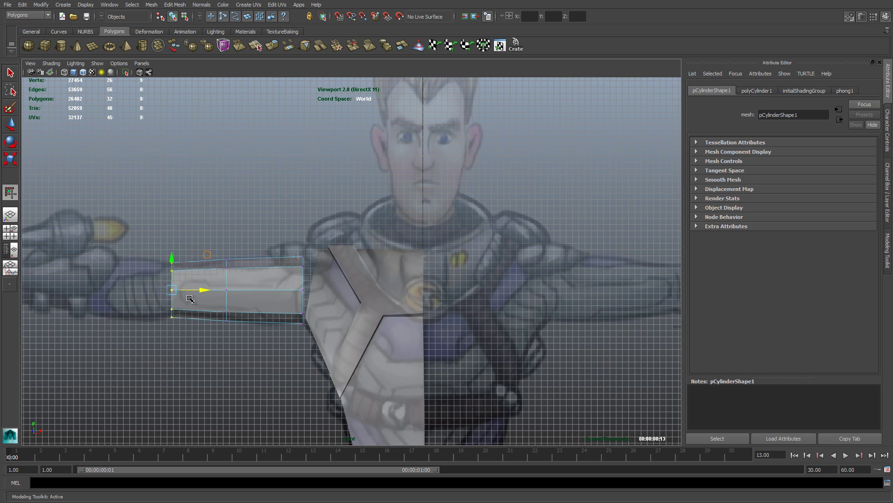
{"action": "key", "text": "r"}
{"action": "key", "text": "w"}
{"action": "key", "text": "space"}
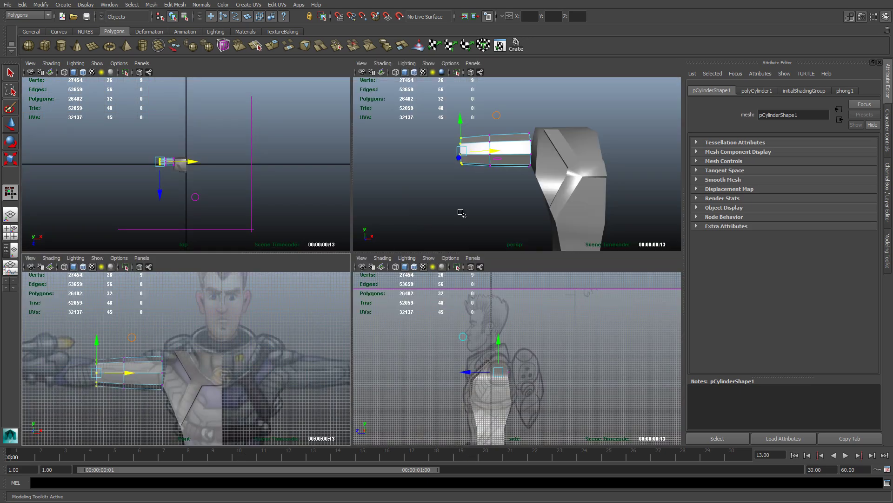
{"action": "key", "text": "space"}
{"action": "left_click_drag", "start_coordinate": [411, 263], "coordinate": [369, 265], "text": "alt"}
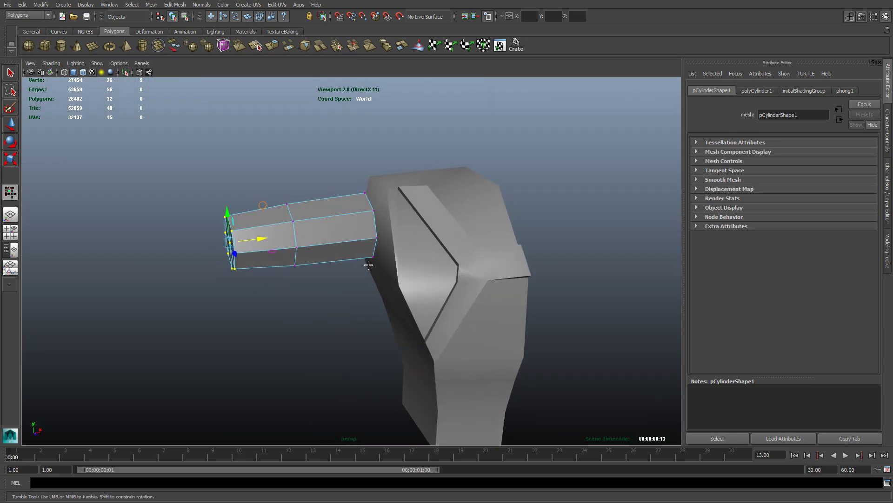
Return the arm cylinder to object mode and inspect how its shoulder end meets the torso.
{"action": "right_click_drag", "start_coordinate": [325, 240], "coordinate": [365, 229]}
{"action": "key", "text": "w"}
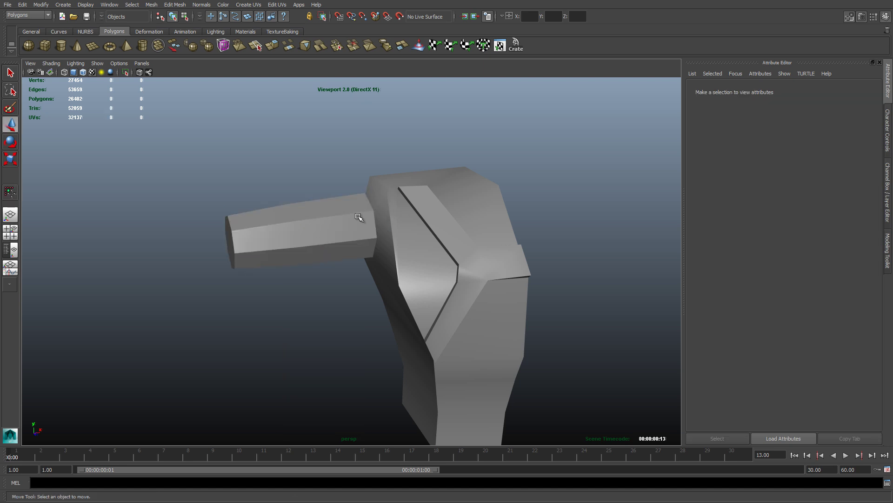
{"action": "left_click", "coordinate": [358, 217]}
{"action": "left_click", "coordinate": [404, 219], "text": "shift"}
{"action": "left_click_drag", "start_coordinate": [312, 229], "coordinate": [295, 283], "text": "alt"}
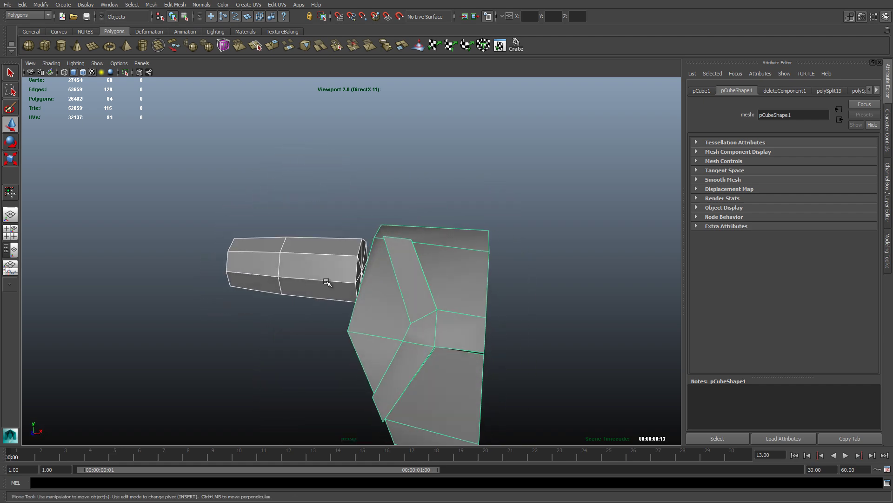
{"action": "scroll", "coordinate": [329, 281], "scroll_direction": "up", "scroll_amount": 5}
Select the arm cylinder and switch it to face selection at its outer end.
{"action": "left_click", "coordinate": [335, 259]}
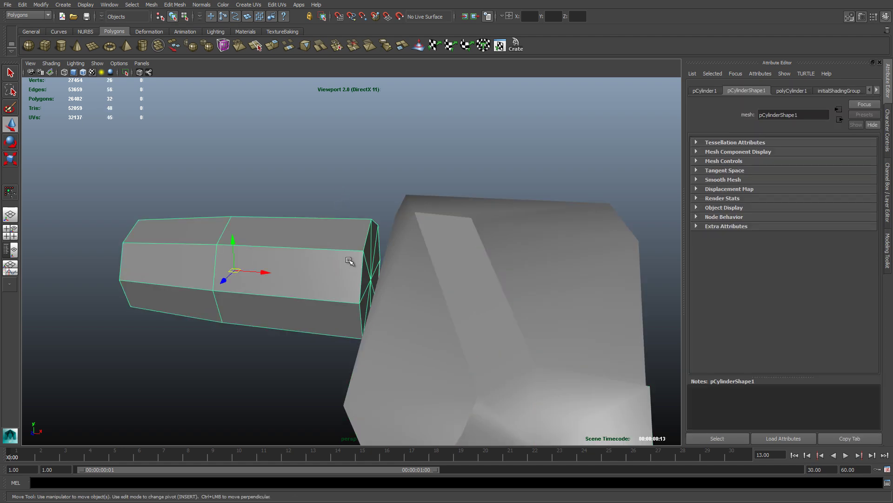
{"action": "left_click_drag", "start_coordinate": [337, 306], "coordinate": [231, 260], "text": "alt"}
{"action": "right_click", "coordinate": [231, 260]}
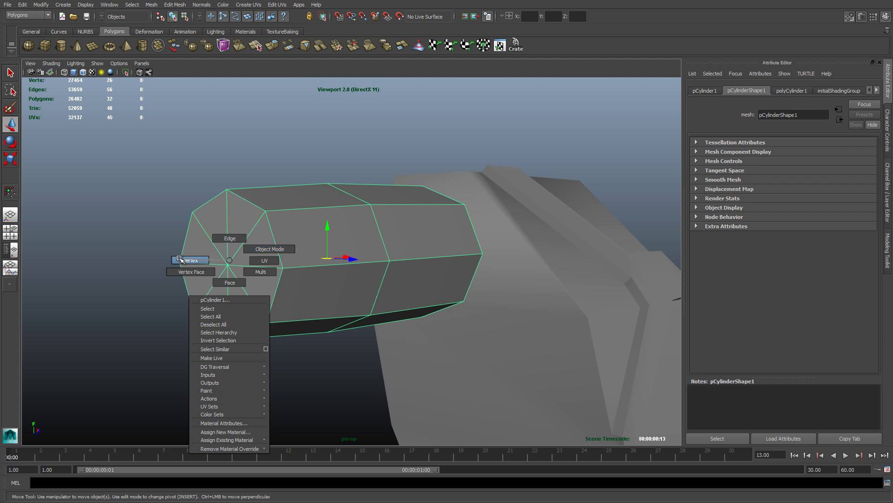
{"action": "left_click", "coordinate": [230, 283]}
{"action": "left_click", "coordinate": [243, 281]}
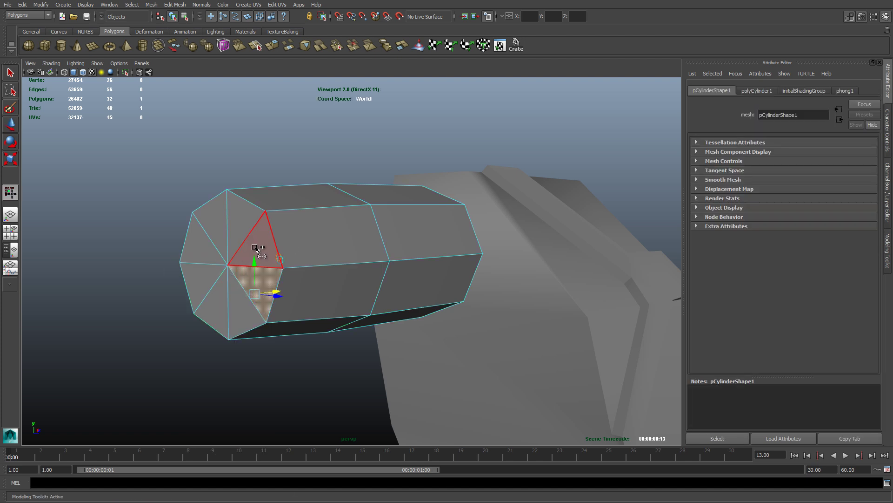
{"action": "double_click", "coordinate": [194, 254], "text": "shift"}
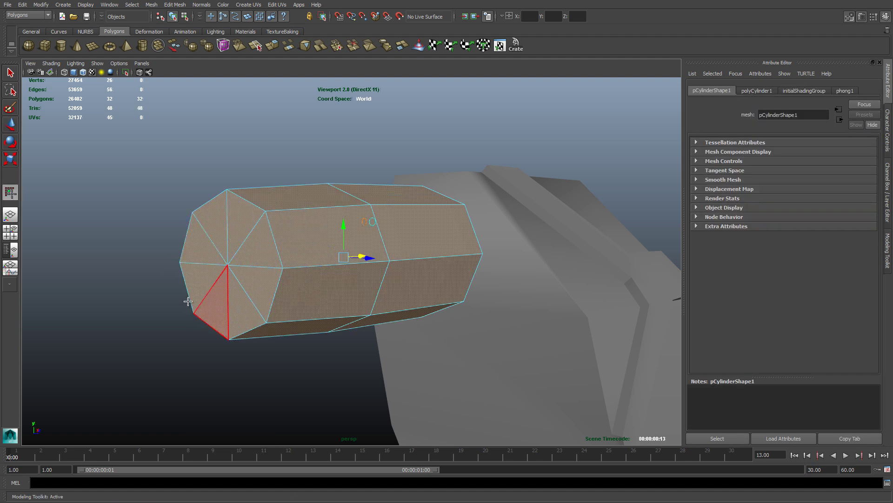
{"action": "left_click", "coordinate": [158, 292]}
{"action": "left_click", "coordinate": [248, 284]}
{"action": "double_click", "coordinate": [234, 297], "text": "shift"}
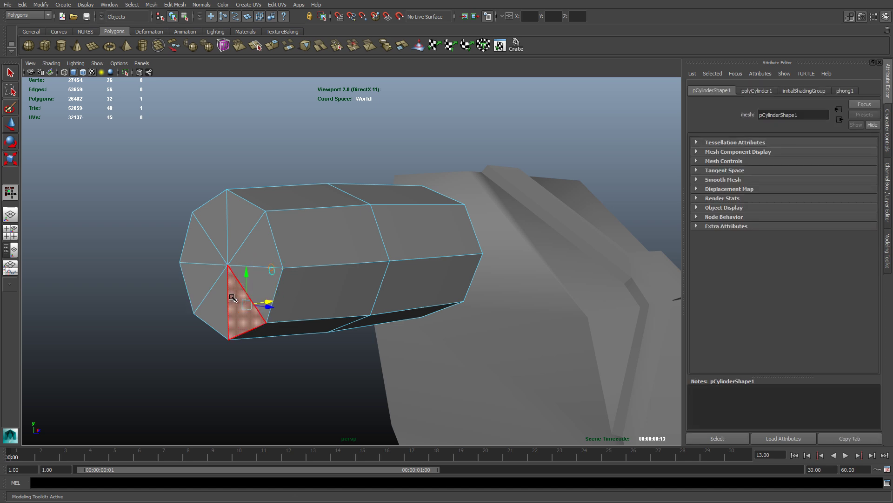
{"action": "left_click", "coordinate": [207, 187]}
Select all eight triangular faces of the arm's outer end cap and delete them.
{"action": "left_click", "coordinate": [244, 233]}
{"action": "left_click", "coordinate": [260, 249], "text": "shift"}
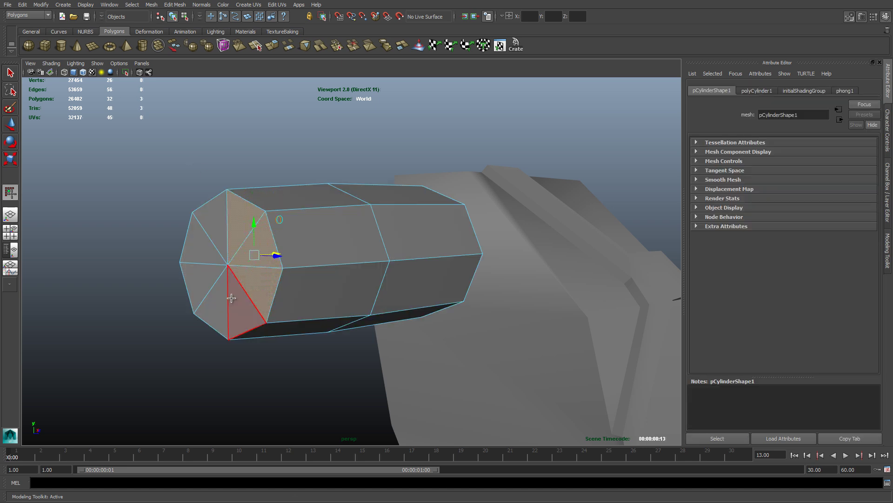
{"action": "left_click", "coordinate": [232, 297], "text": "shift"}
{"action": "left_click", "coordinate": [221, 299], "text": "shift"}
{"action": "left_click", "coordinate": [194, 274], "text": "shift"}
{"action": "left_click", "coordinate": [195, 246], "text": "shift"}
{"action": "left_click", "coordinate": [209, 224], "text": "shift"}
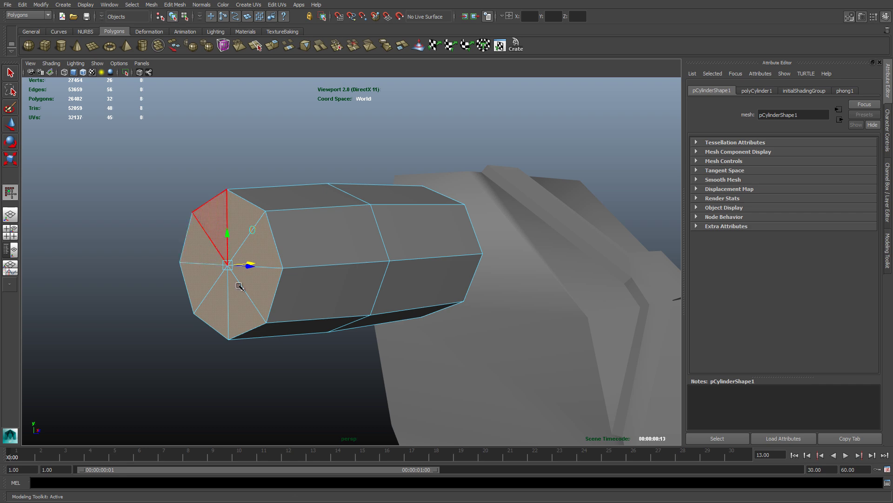
{"action": "left_click_drag", "start_coordinate": [240, 286], "coordinate": [309, 261], "text": "alt"}
{"action": "key", "text": "Delete"}
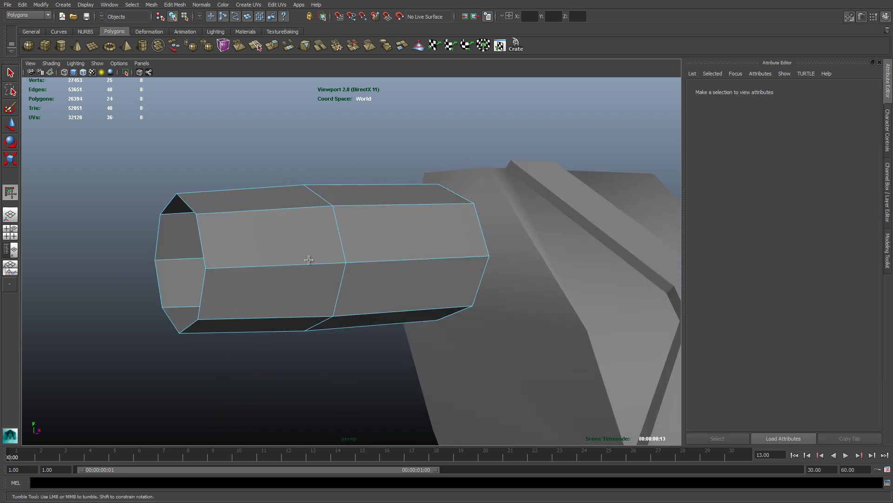
Try to lengthen the arm by extruding the border edge loop of its open outer end away from the torso.
{"action": "left_click_drag", "start_coordinate": [245, 293], "coordinate": [144, 309], "text": "alt"}
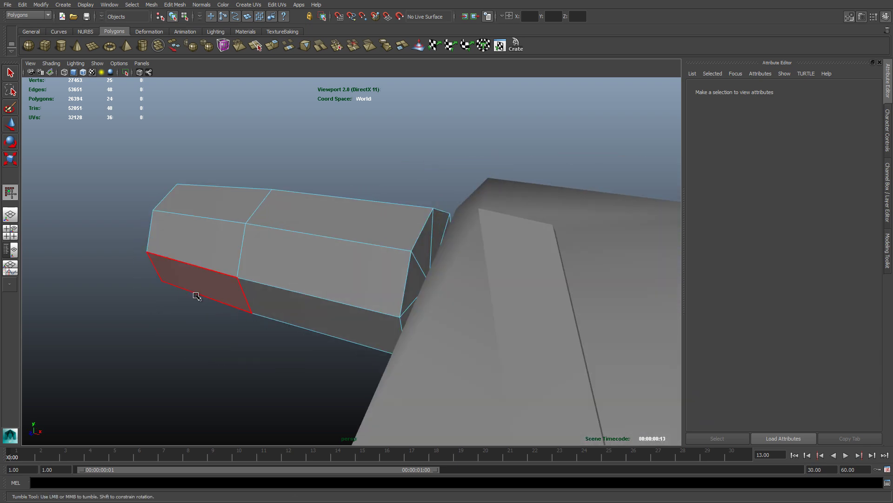
{"action": "left_click_drag", "start_coordinate": [307, 315], "coordinate": [289, 319], "text": "alt"}
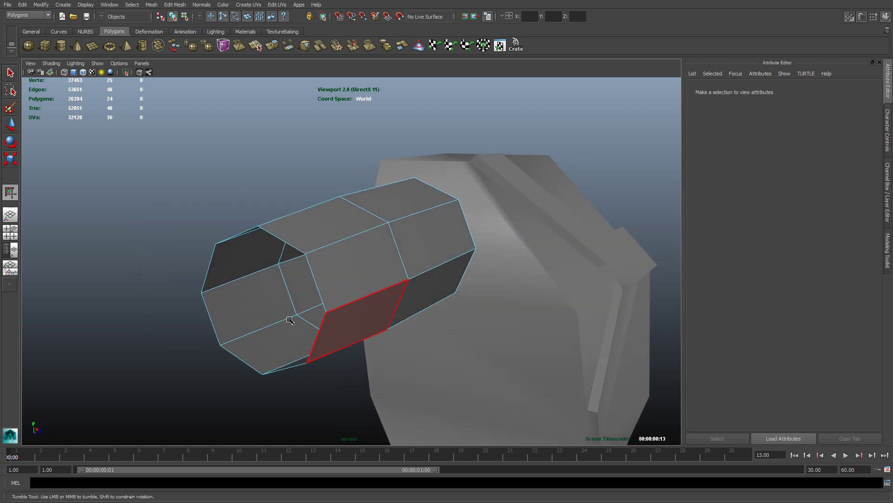
{"action": "right_click", "coordinate": [286, 242]}
{"action": "right_click_drag", "start_coordinate": [289, 246], "coordinate": [286, 221]}
{"action": "double_click", "coordinate": [291, 245]}
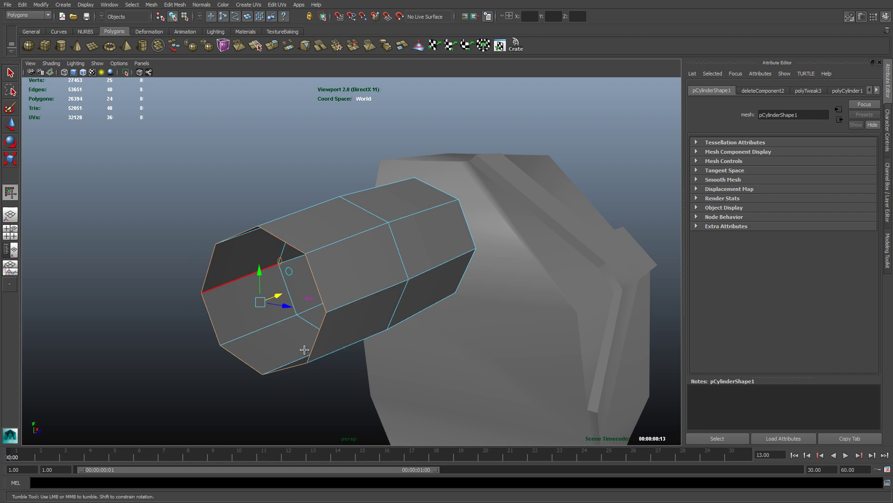
{"action": "left_click_drag", "start_coordinate": [303, 351], "coordinate": [83, 321], "text": "alt"}
{"action": "middle_click_drag", "start_coordinate": [215, 358], "coordinate": [366, 352], "text": "alt"}
{"action": "mouse_move", "coordinate": [366, 351]}
{"action": "left_mouse_down", "text": "alt"}
{"action": "mouse_move", "coordinate": [389, 321]}
{"action": "mouse_move", "coordinate": [327, 336]}
{"action": "mouse_move", "coordinate": [353, 333]}
{"action": "mouse_move", "coordinate": [358, 345]}
{"action": "left_mouse_up", "text": "alt"}
{"action": "middle_click_drag", "start_coordinate": [484, 259], "coordinate": [437, 295], "text": "alt"}
{"action": "left_click_drag", "start_coordinate": [350, 247], "coordinate": [354, 248], "text": "alt"}
Undo the border edge extrusion at the arm's outer end.
{"action": "key", "text": "ctrl+z"}
{"action": "key", "text": "ctrl+z"}
{"action": "key", "text": "ctrl+z"}
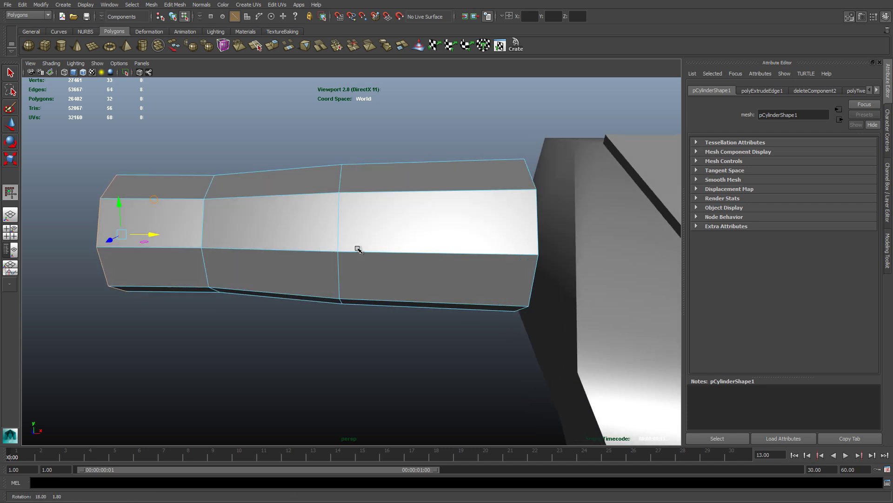
{"action": "key", "text": "ctrl+z"}
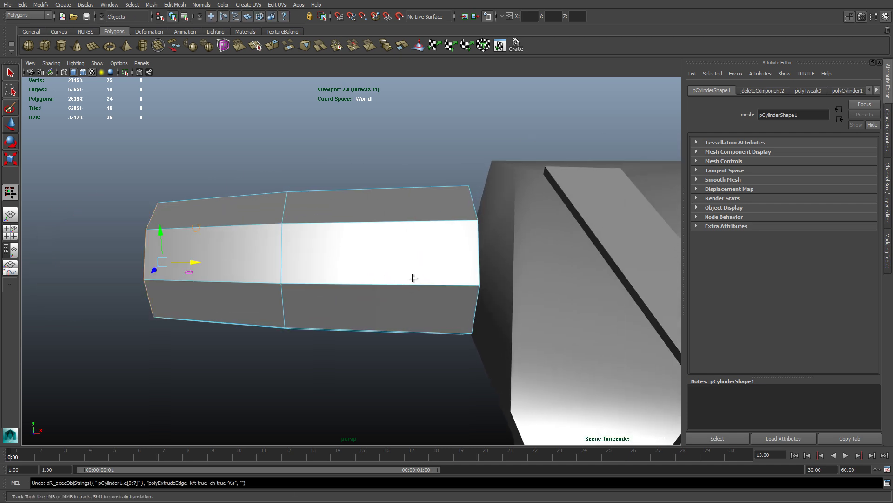
Select the triangular cap faces at the arm's shoulder end and delete them.
{"action": "left_click_drag", "start_coordinate": [411, 274], "coordinate": [391, 280], "text": "alt"}
{"action": "right_click_drag", "start_coordinate": [366, 253], "coordinate": [366, 275]}
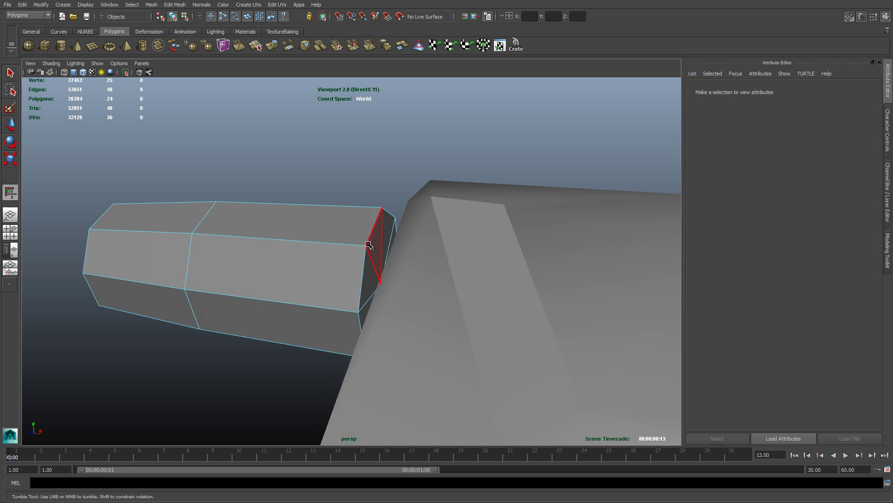
{"action": "left_click", "coordinate": [365, 276]}
{"action": "mouse_move", "coordinate": [346, 275]}
{"action": "left_mouse_down", "text": "alt"}
{"action": "mouse_move", "coordinate": [366, 278]}
{"action": "mouse_move", "coordinate": [347, 290]}
{"action": "left_mouse_up", "text": "alt"}
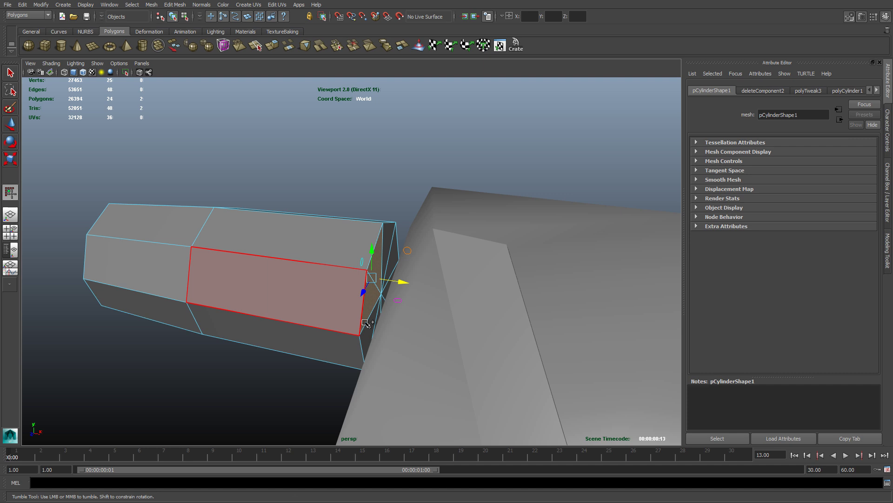
{"action": "left_click", "coordinate": [390, 257], "text": "shift"}
{"action": "left_click_drag", "start_coordinate": [339, 295], "coordinate": [325, 307], "text": "alt"}
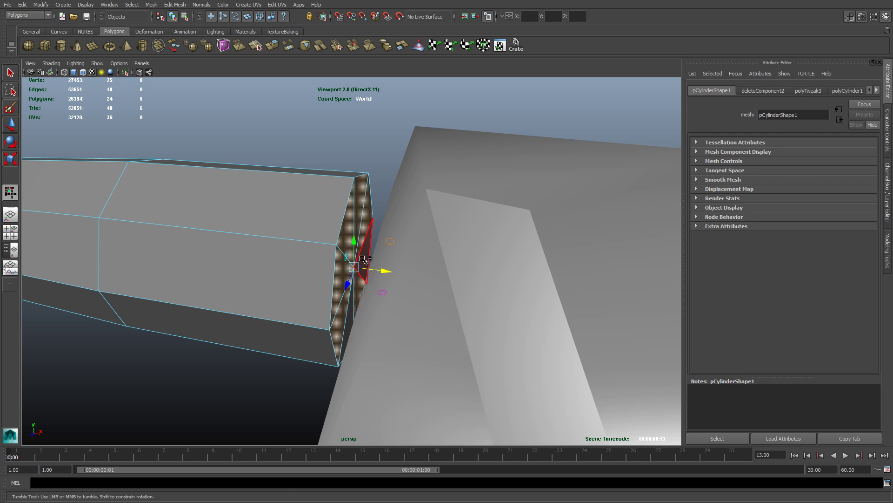
{"action": "key", "text": "Delete"}
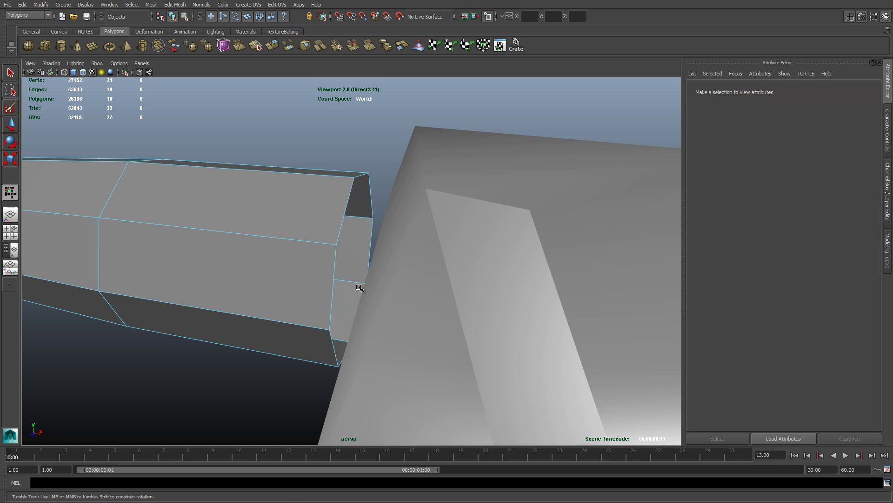
Select the torso's upper back face and move it backward to widen the shoulder area behind the arm.
{"action": "left_click_drag", "start_coordinate": [351, 304], "coordinate": [325, 291], "text": "alt"}
{"action": "right_click_drag", "start_coordinate": [325, 291], "coordinate": [327, 285], "text": "alt"}
{"action": "left_click_drag", "start_coordinate": [327, 284], "coordinate": [392, 307], "text": "alt"}
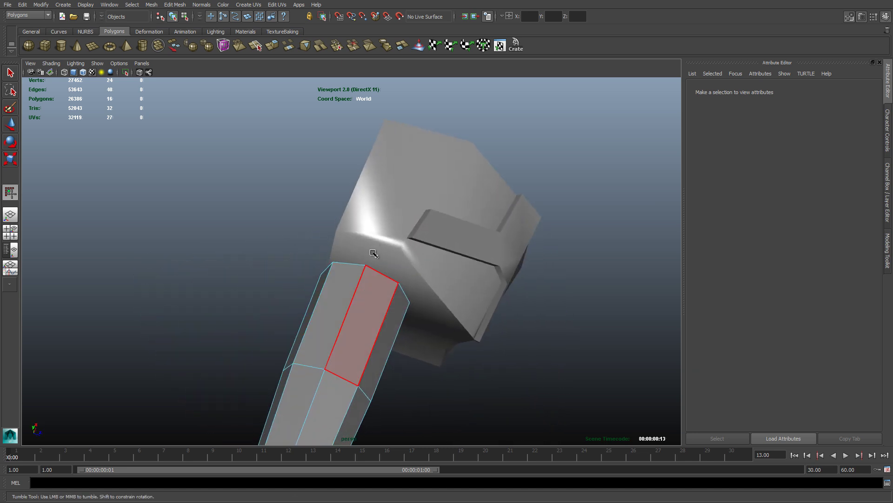
{"action": "left_click", "coordinate": [371, 255]}
{"action": "left_click_drag", "start_coordinate": [181, 267], "coordinate": [327, 230], "text": "alt"}
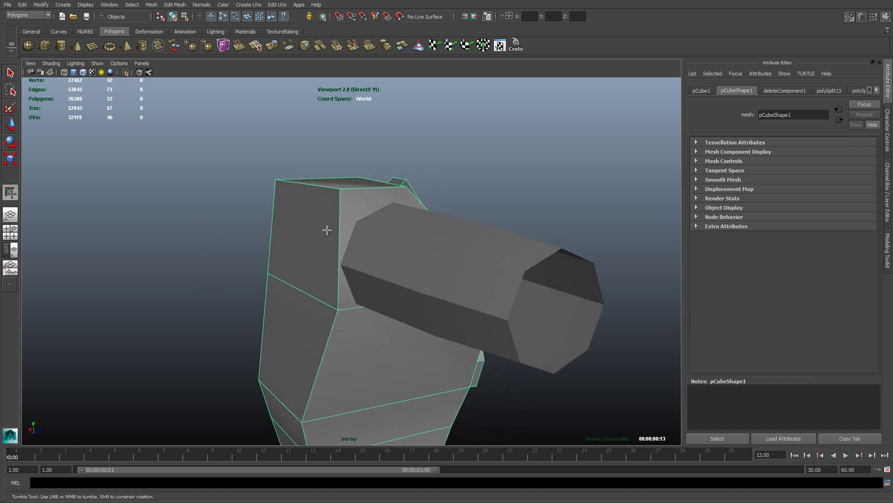
{"action": "right_click", "coordinate": [318, 246]}
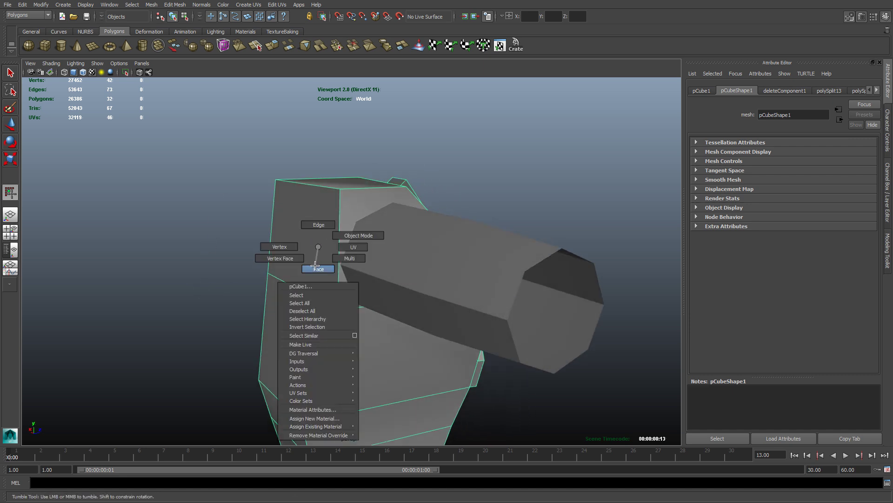
{"action": "right_click_drag", "start_coordinate": [315, 265], "coordinate": [318, 268]}
{"action": "left_click", "coordinate": [315, 269]}
{"action": "left_click_drag", "start_coordinate": [315, 268], "coordinate": [275, 281], "text": "alt"}
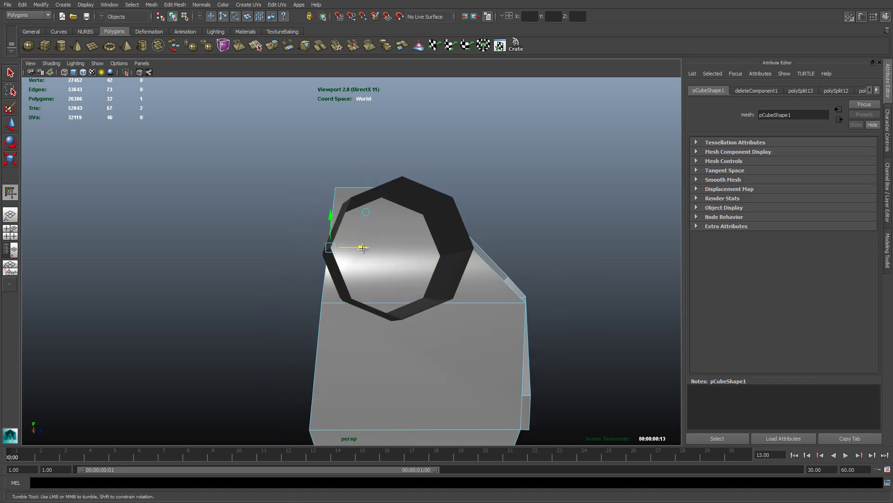
{"action": "left_click_drag", "start_coordinate": [362, 247], "coordinate": [348, 249]}
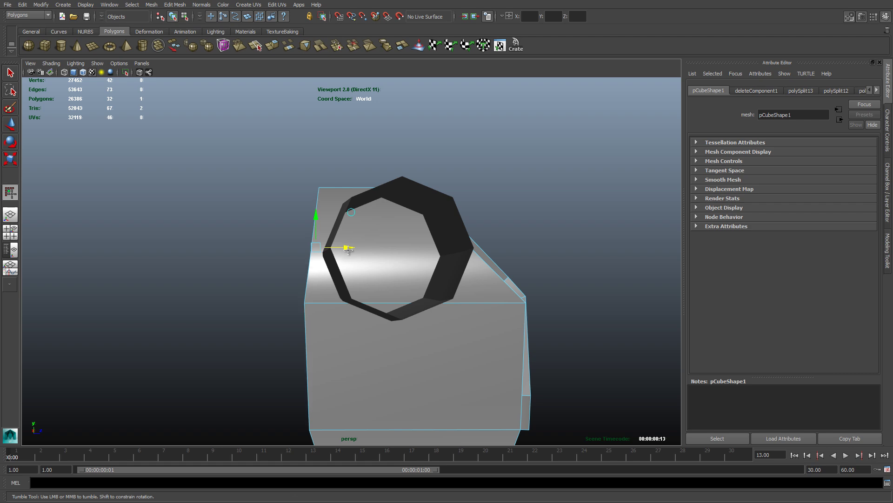
{"action": "left_click_drag", "start_coordinate": [243, 344], "coordinate": [285, 288], "text": "alt"}
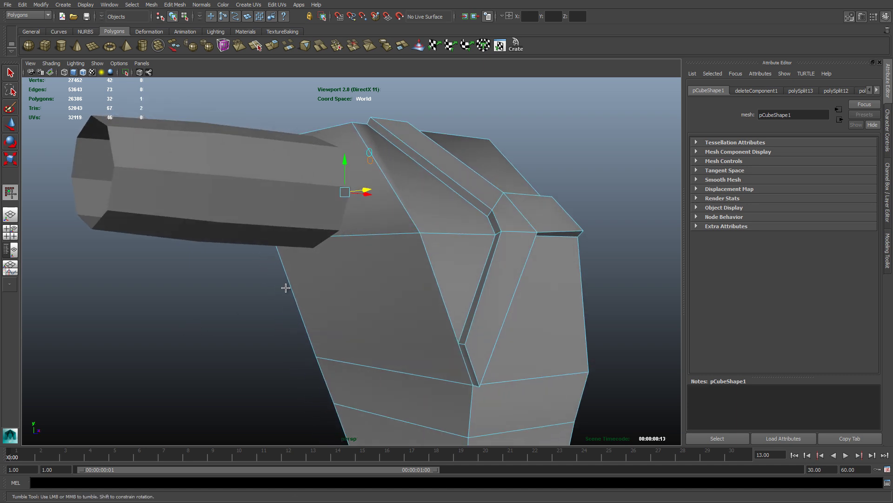
Select the torso's side edge below the arm, followed by the shoulder side face facing the arm's open end.
{"action": "right_click", "coordinate": [362, 236]}
{"action": "left_click", "coordinate": [359, 214]}
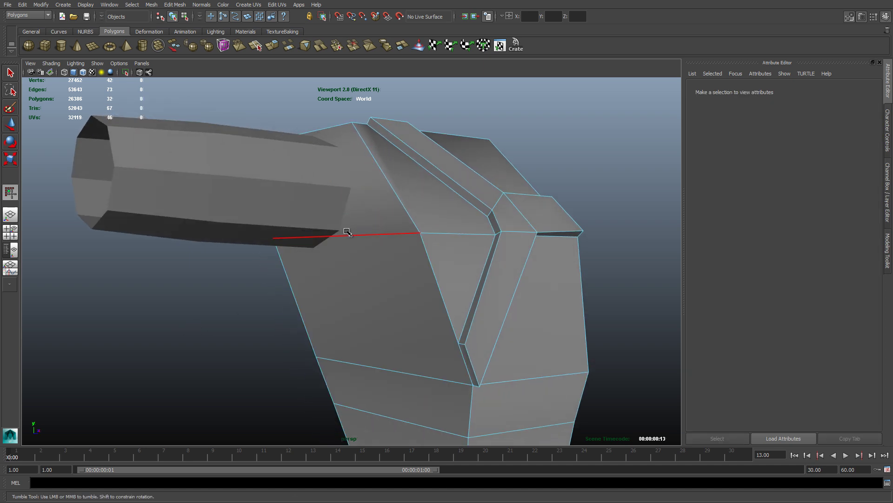
{"action": "left_click", "coordinate": [348, 233]}
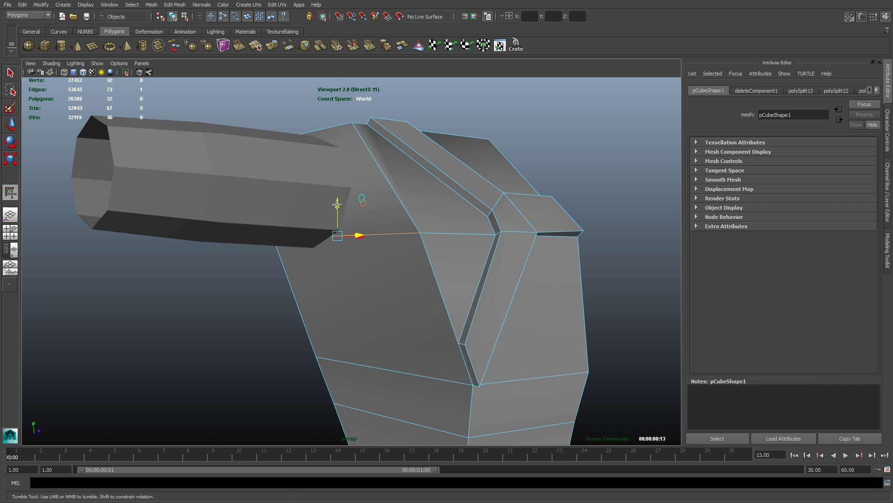
{"action": "left_click_drag", "start_coordinate": [408, 241], "coordinate": [350, 209], "text": "alt"}
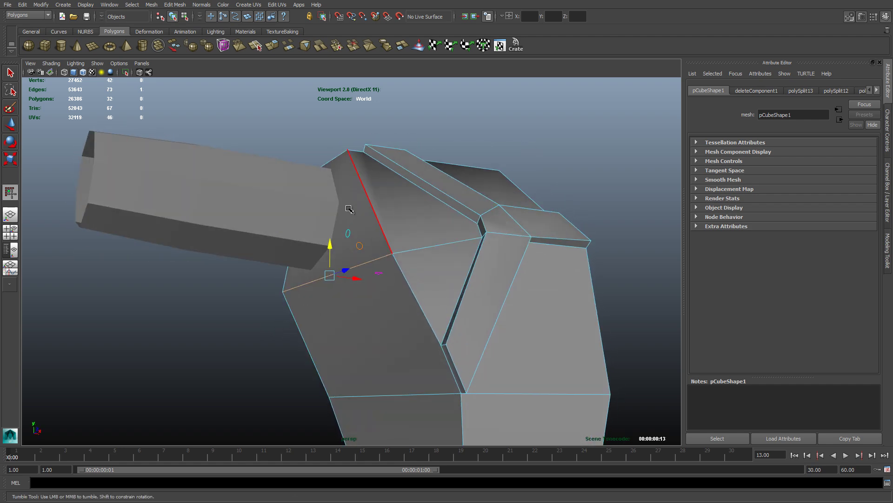
{"action": "right_click", "coordinate": [351, 221]}
{"action": "left_click", "coordinate": [346, 241]}
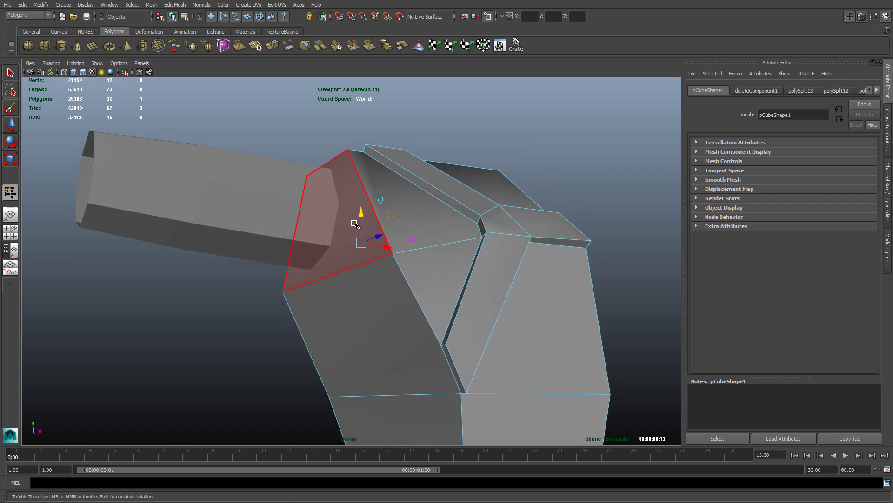
{"action": "left_click", "coordinate": [347, 246]}
{"action": "left_click_drag", "start_coordinate": [229, 293], "coordinate": [244, 293], "text": "alt"}
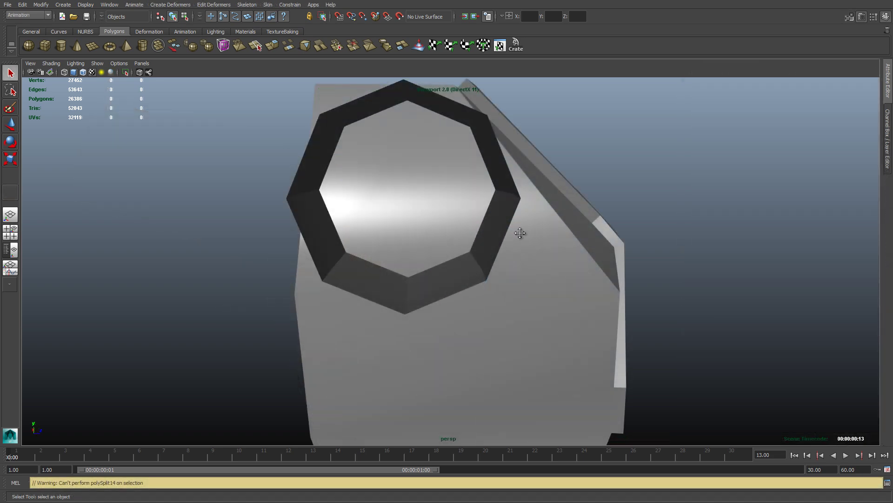
Select the torso and cut a vertical edge with Multi-Cut down the shoulder side face behind the arm, from its upper to its lower edge.
{"action": "left_click_drag", "start_coordinate": [521, 231], "coordinate": [463, 278], "text": "alt"}
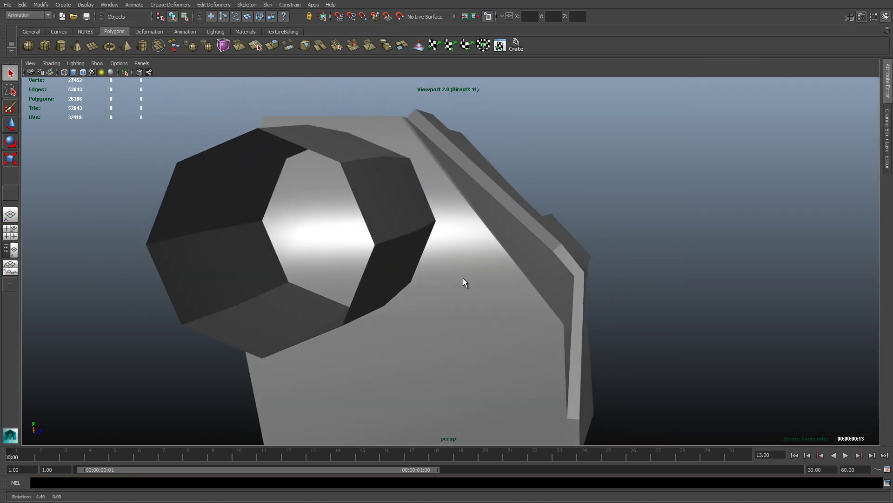
{"action": "left_click", "coordinate": [478, 237]}
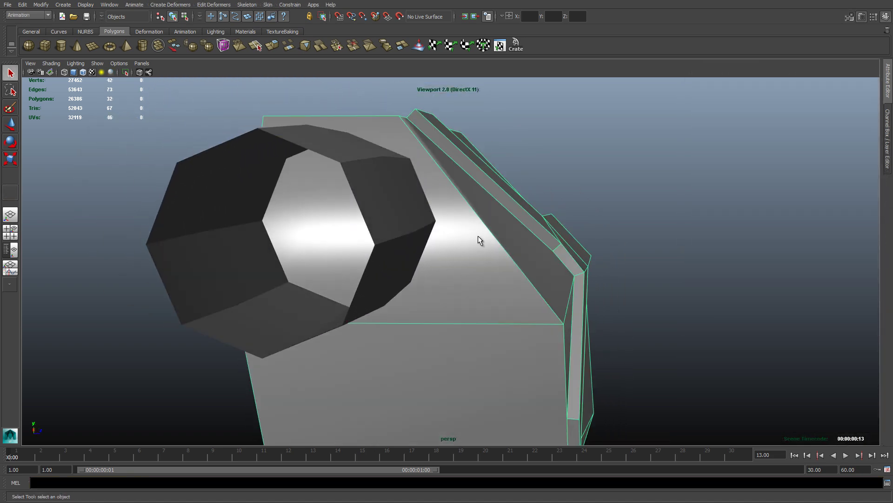
{"action": "left_click_drag", "start_coordinate": [449, 233], "coordinate": [580, 233], "text": "alt"}
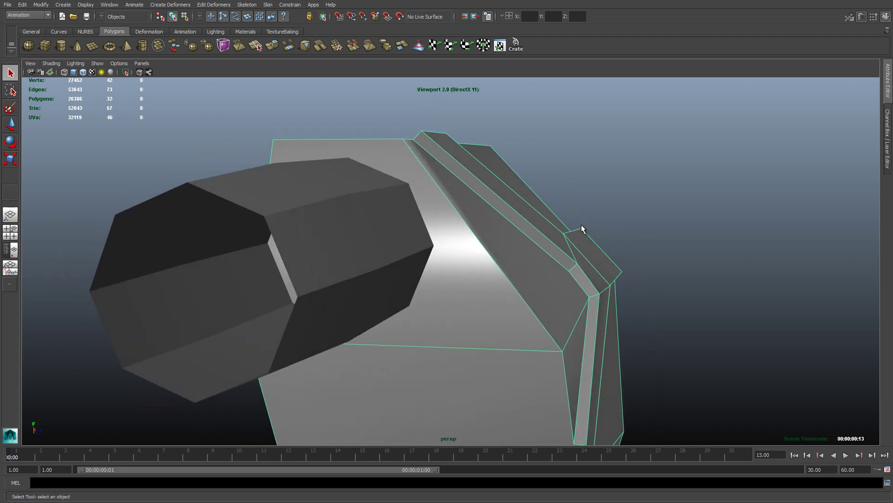
{"action": "left_click", "coordinate": [850, 17]}
{"action": "left_click", "coordinate": [846, 314]}
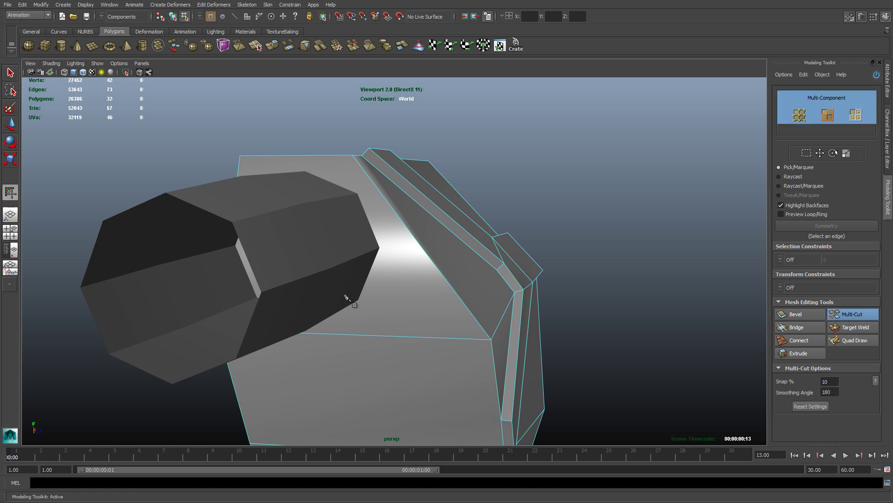
{"action": "left_click_drag", "start_coordinate": [342, 299], "coordinate": [355, 260], "text": "alt"}
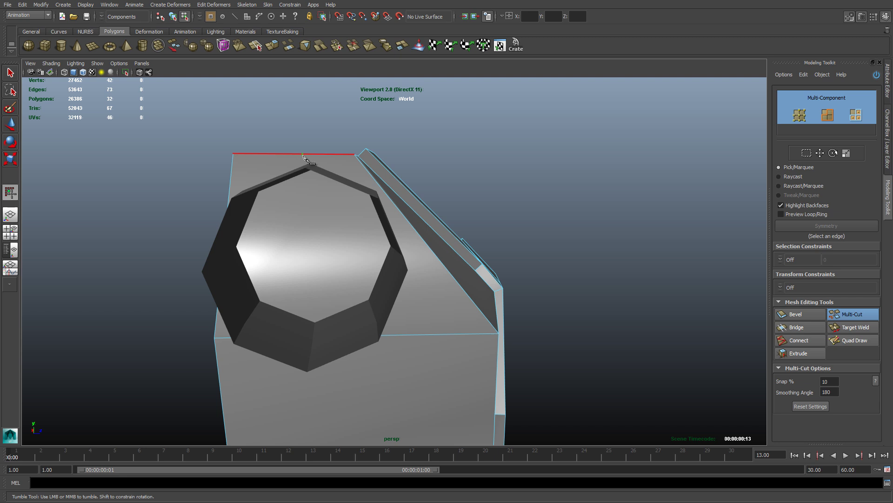
{"action": "left_click_drag", "start_coordinate": [313, 280], "coordinate": [313, 295], "text": "alt"}
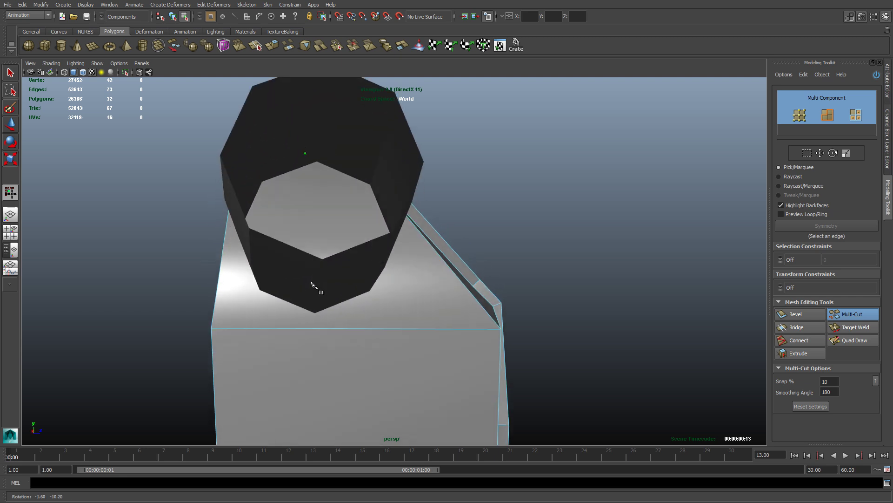
{"action": "left_click", "coordinate": [313, 329]}
{"action": "right_click", "coordinate": [313, 328]}
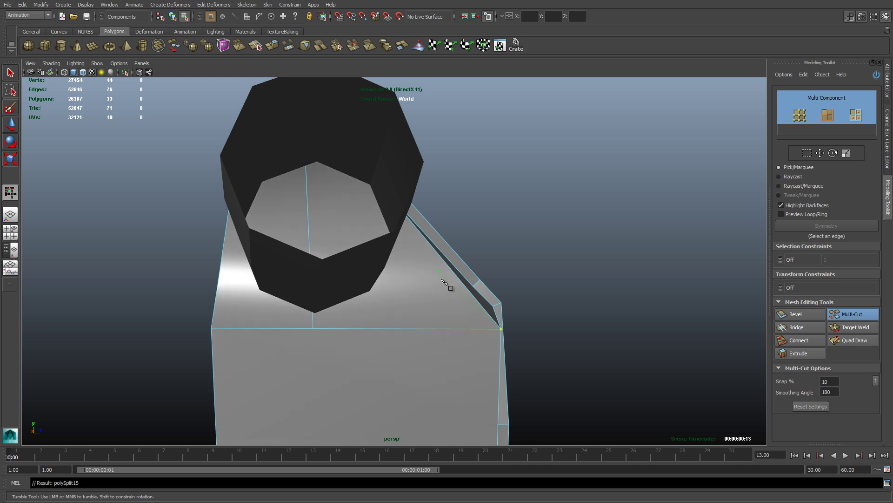
Cut a horizontal edge across the shoulder side face, joining its slanted edge to its opposite upright edge.
{"action": "left_click_drag", "start_coordinate": [416, 285], "coordinate": [406, 254], "text": "alt"}
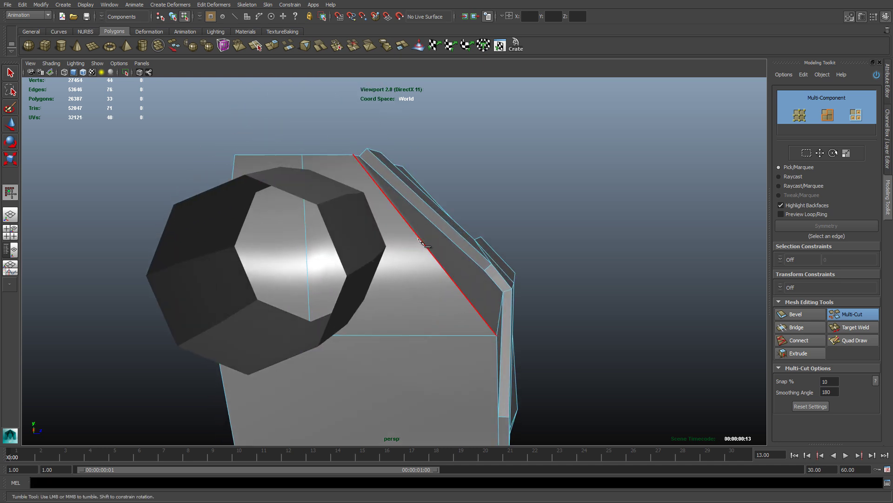
{"action": "left_click_drag", "start_coordinate": [265, 259], "coordinate": [232, 248], "text": "alt"}
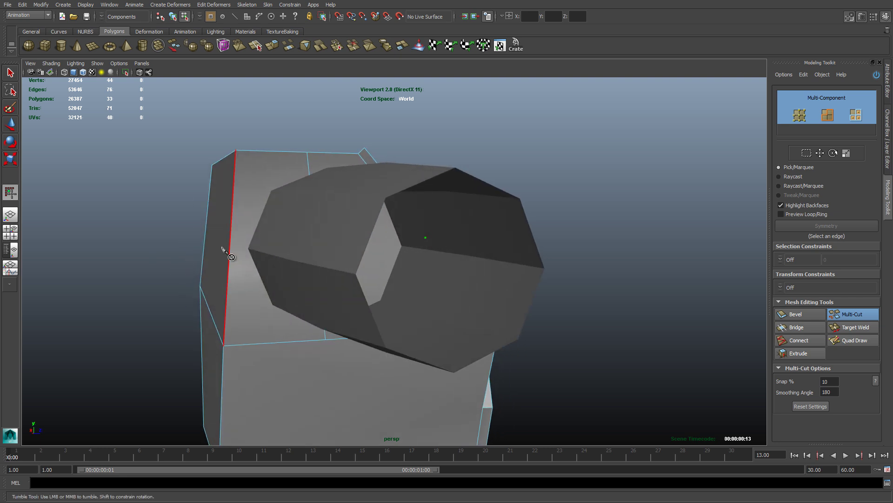
{"action": "left_click", "coordinate": [230, 246]}
{"action": "key", "text": "Return"}
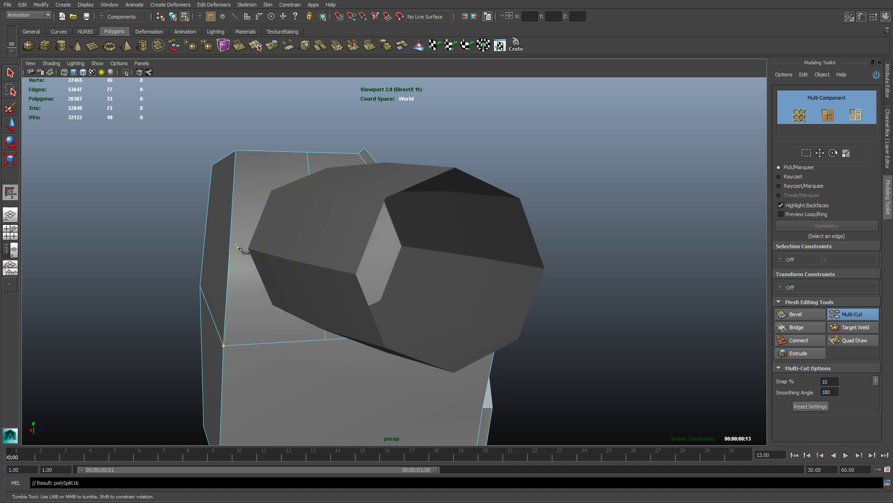
{"action": "left_click_drag", "start_coordinate": [232, 252], "coordinate": [349, 249], "text": "alt"}
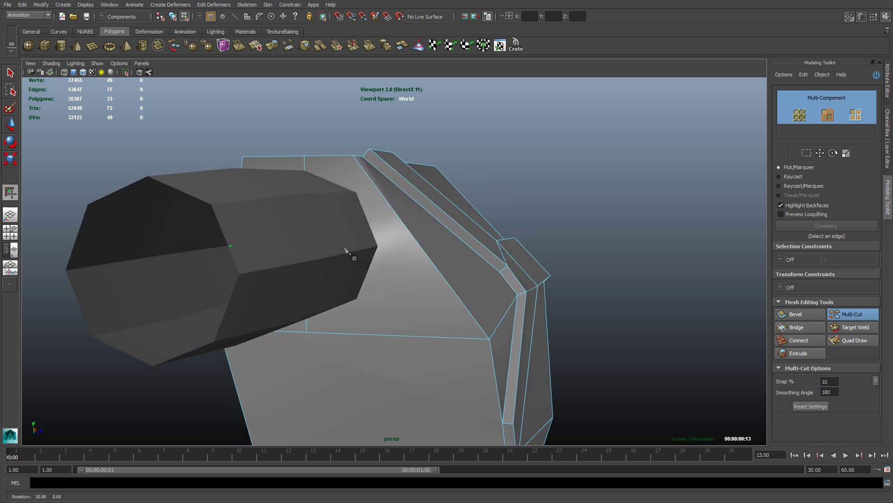
{"action": "left_click", "coordinate": [414, 240]}
{"action": "key", "text": "Return"}
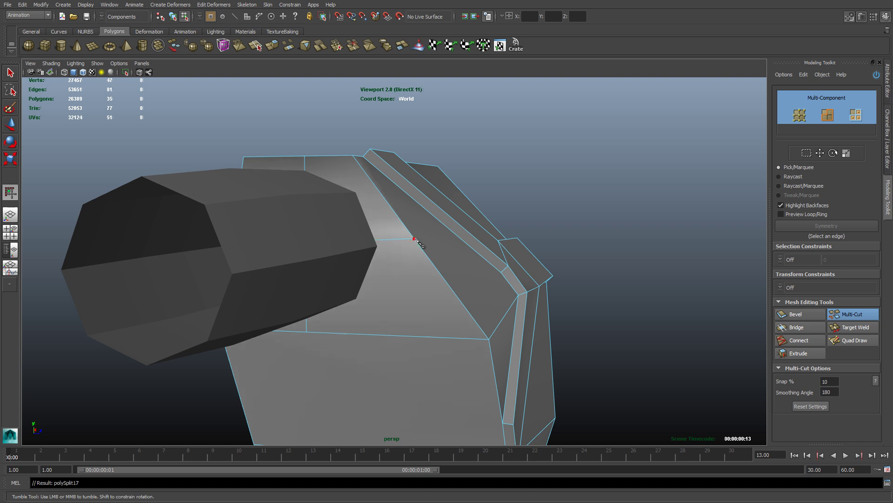
Cut two diagonal edges below the cross's centre, joining the horizontal edge to the vertical one inside the arm's outline.
{"action": "mouse_move", "coordinate": [375, 299]}
{"action": "left_mouse_down", "text": "alt"}
{"action": "mouse_move", "coordinate": [390, 290]}
{"action": "mouse_move", "coordinate": [389, 297]}
{"action": "left_mouse_up", "text": "alt"}
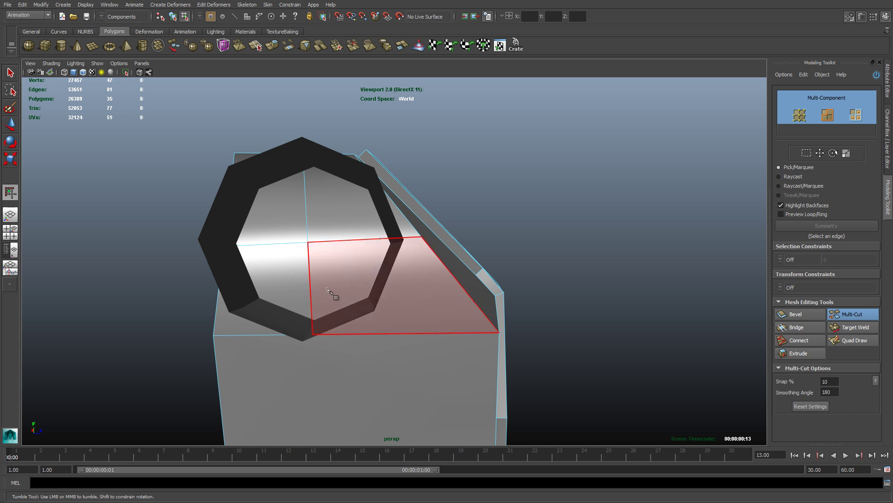
{"action": "left_click", "coordinate": [312, 308]}
{"action": "key", "text": "Return"}
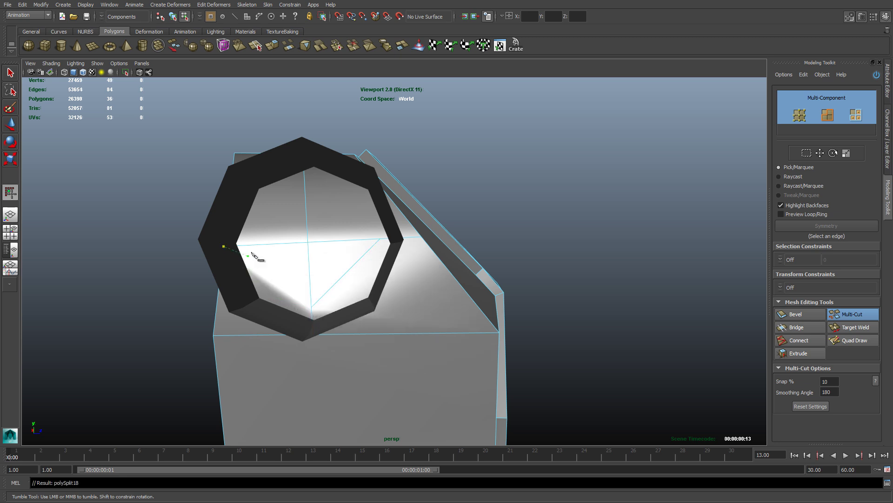
{"action": "left_click", "coordinate": [311, 307]}
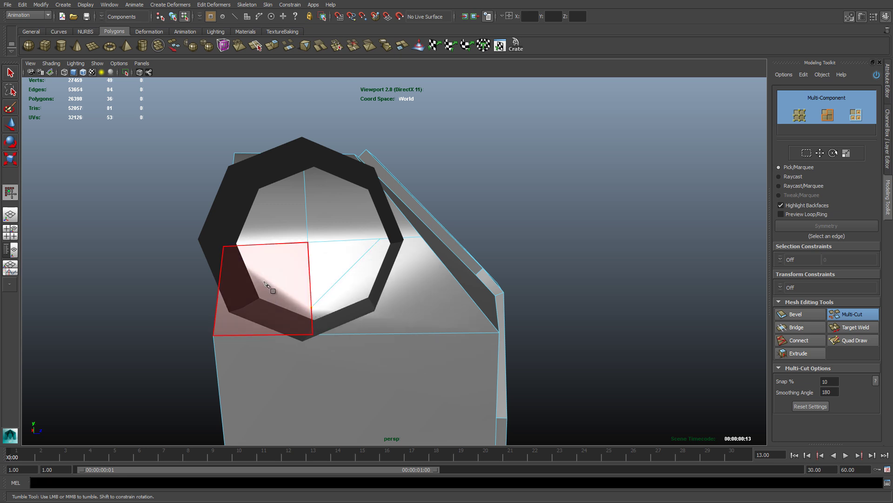
{"action": "left_click_drag", "start_coordinate": [250, 248], "coordinate": [254, 250], "text": "alt"}
{"action": "left_click", "coordinate": [245, 247]}
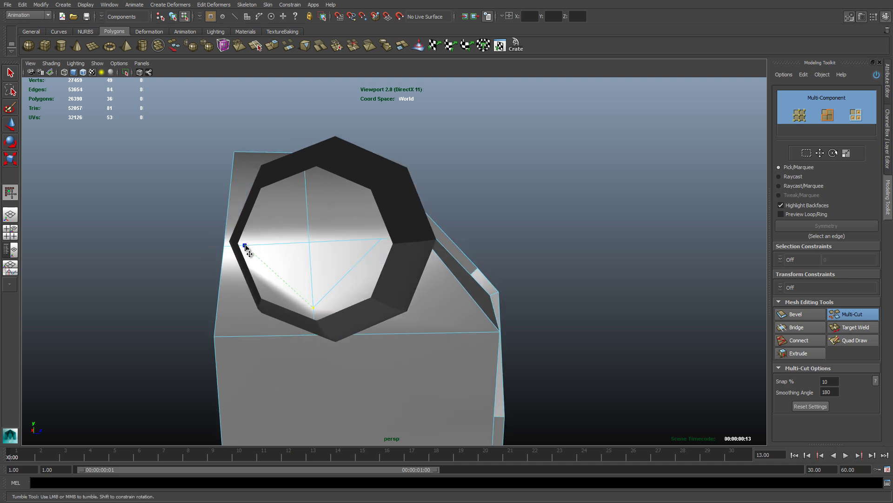
{"action": "right_click", "coordinate": [245, 246]}
{"action": "left_click", "coordinate": [246, 246]}
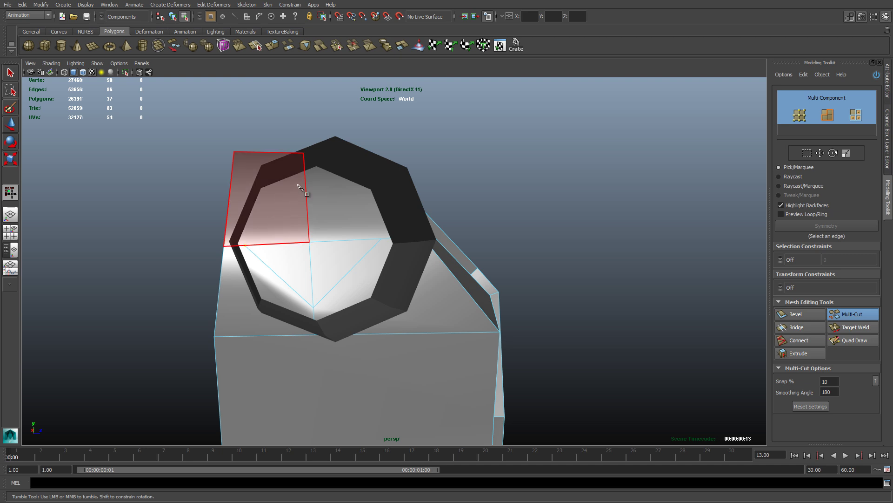
Cut two diagonal edges above the cross's centre to close the diamond inside the arm's outline.
{"action": "mouse_move", "coordinate": [313, 183]}
{"action": "left_mouse_down", "text": "alt"}
{"action": "mouse_move", "coordinate": [321, 199]}
{"action": "mouse_move", "coordinate": [305, 185]}
{"action": "left_mouse_up", "text": "alt"}
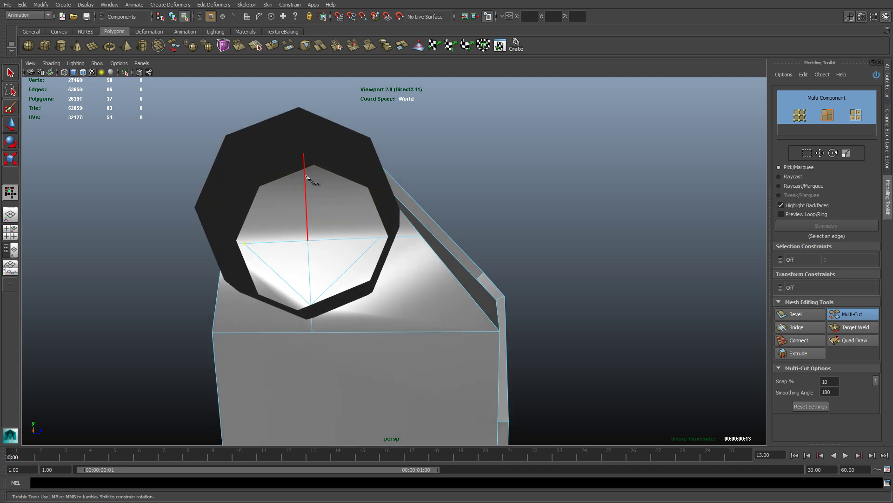
{"action": "left_click", "coordinate": [305, 172]}
{"action": "right_click", "coordinate": [317, 192]}
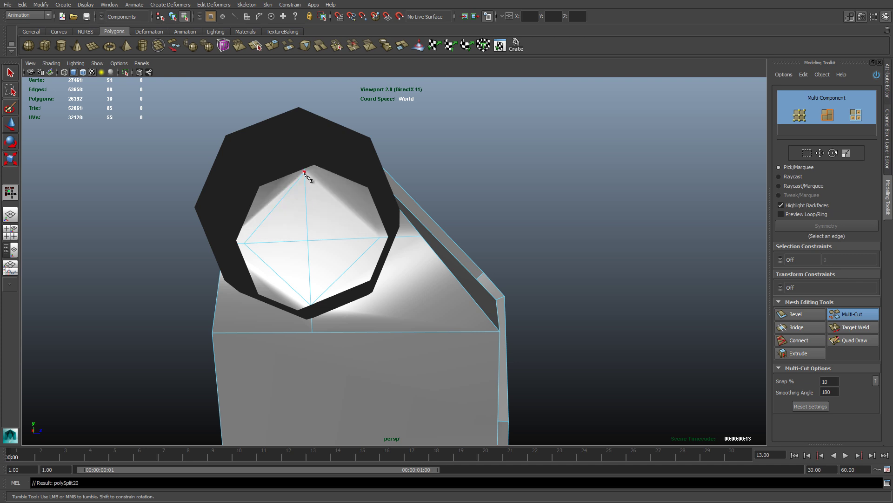
{"action": "left_click", "coordinate": [305, 172]}
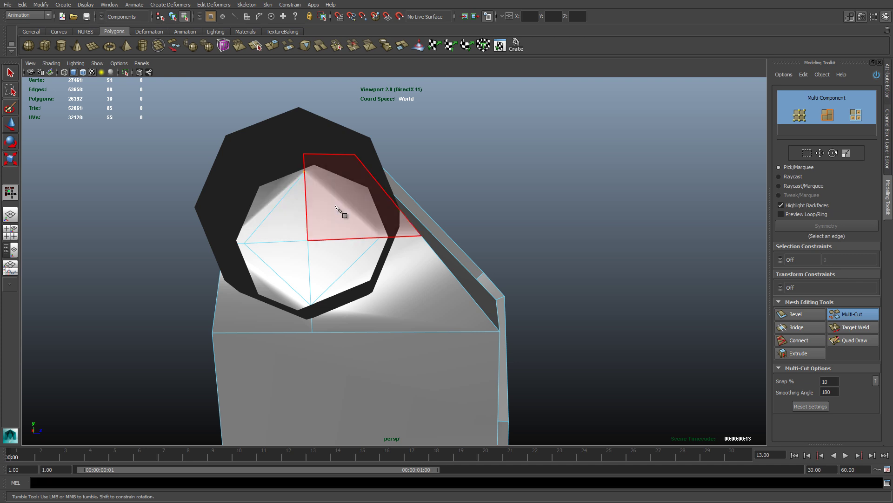
{"action": "left_click", "coordinate": [380, 238]}
{"action": "right_click", "coordinate": [381, 238]}
Cut an edge from the diamond's lower side nearest the slanted edge down to the shoulder face's lower edge.
{"action": "left_click_drag", "start_coordinate": [399, 243], "coordinate": [451, 305], "text": "alt"}
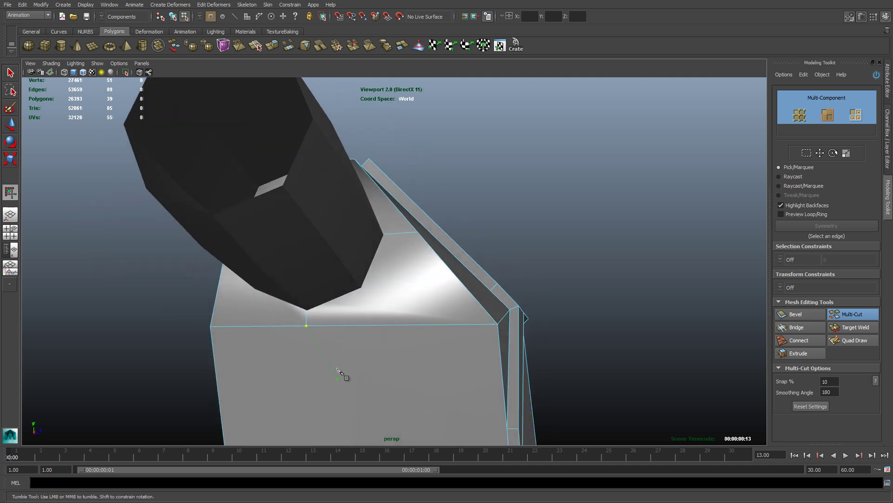
{"action": "middle_click_drag", "start_coordinate": [338, 369], "coordinate": [332, 311], "text": "alt"}
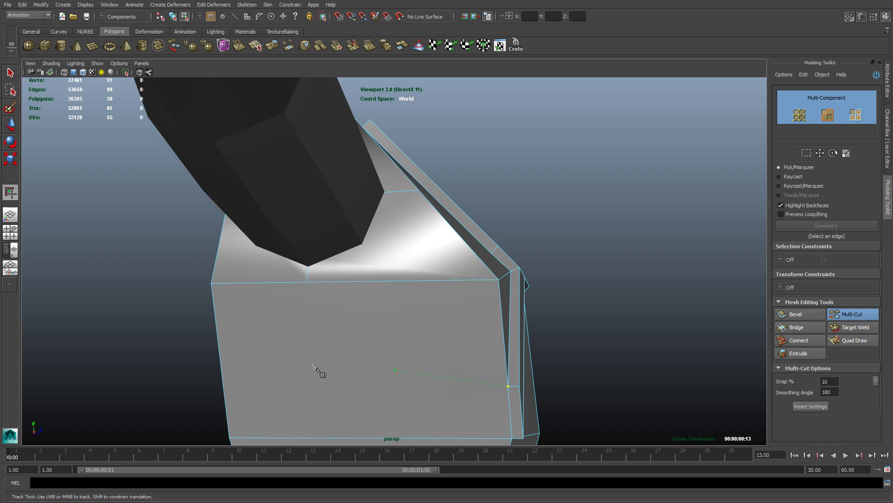
{"action": "left_click_drag", "start_coordinate": [430, 302], "coordinate": [383, 303], "text": "alt"}
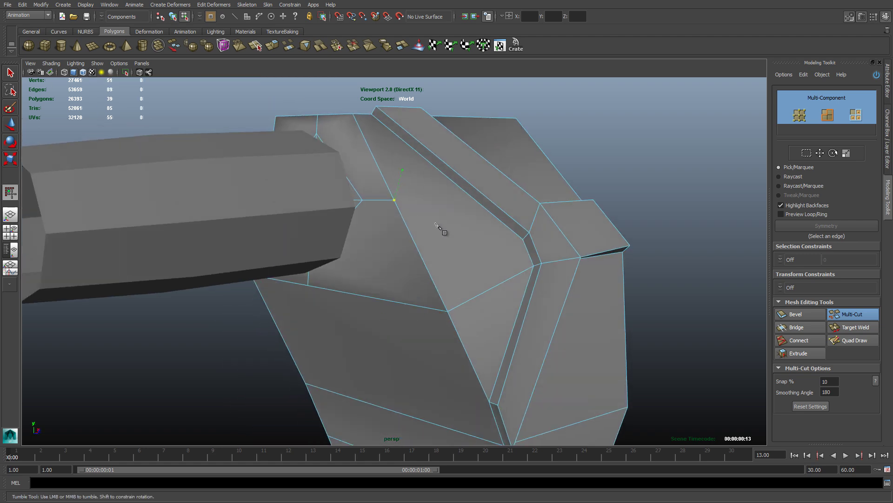
{"action": "left_click_drag", "start_coordinate": [421, 244], "coordinate": [395, 230], "text": "alt"}
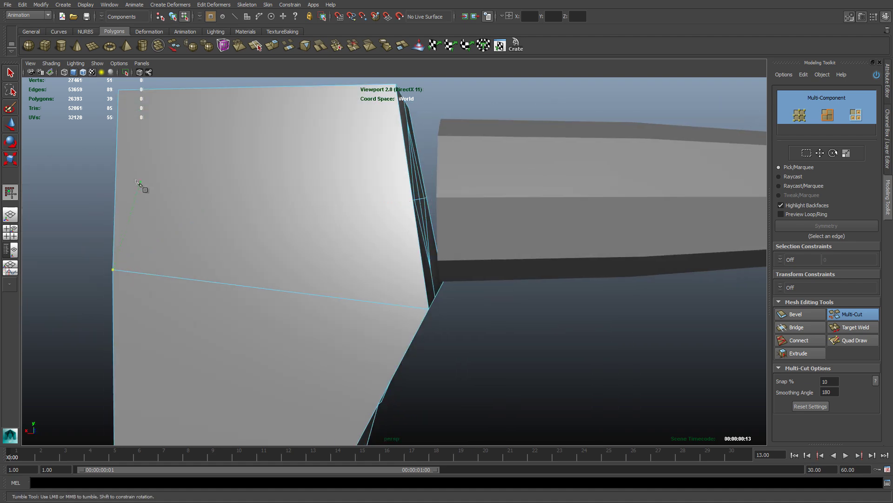
{"action": "left_click_drag", "start_coordinate": [411, 278], "coordinate": [405, 233], "text": "alt"}
{"action": "left_click", "coordinate": [424, 197]}
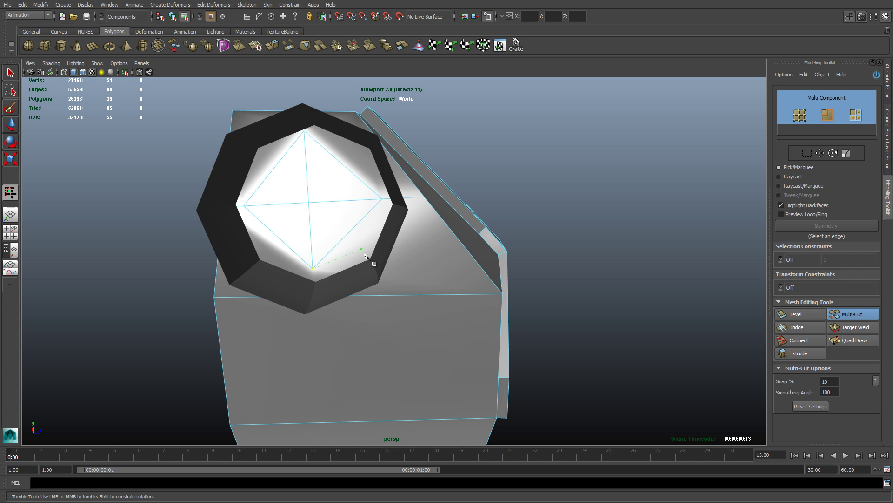
{"action": "left_click_drag", "start_coordinate": [368, 257], "coordinate": [362, 242], "text": "alt"}
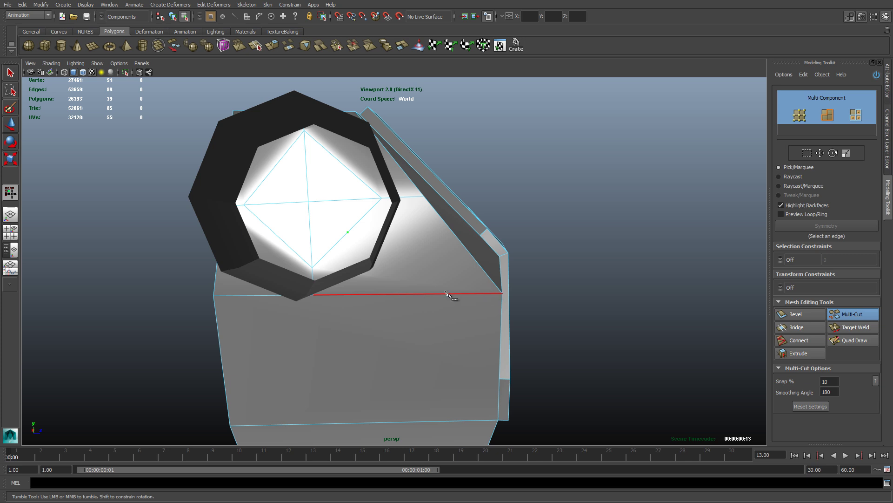
{"action": "left_click", "coordinate": [427, 294]}
{"action": "right_click", "coordinate": [428, 296]}
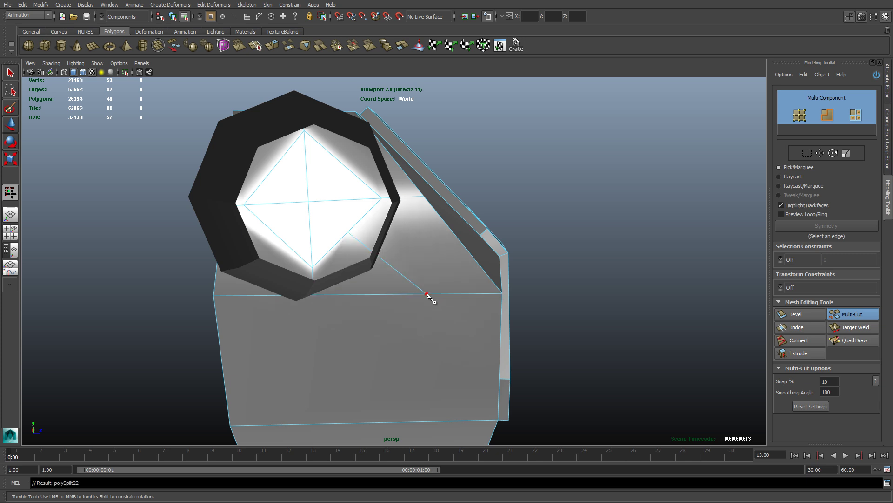
Cut an edge from the diamond's other lower side down to the shoulder face's lower edge.
{"action": "left_click_drag", "start_coordinate": [456, 342], "coordinate": [298, 321], "text": "alt"}
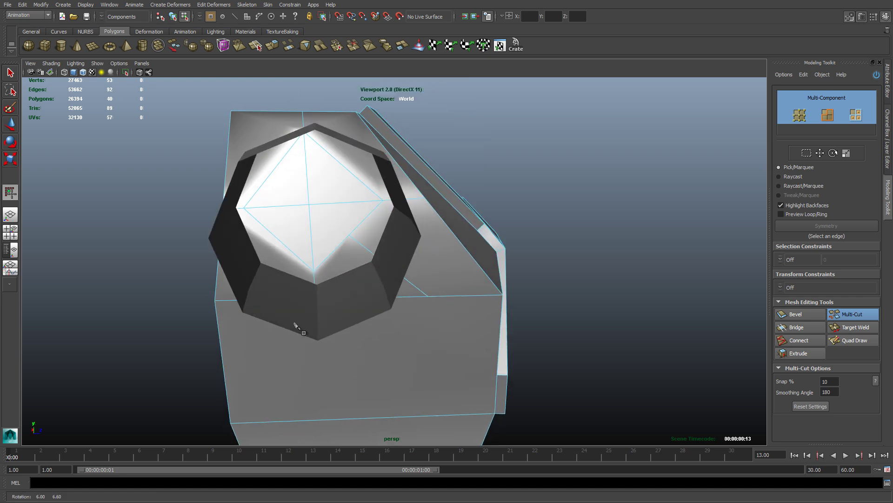
{"action": "left_click", "coordinate": [278, 241]}
{"action": "left_click_drag", "start_coordinate": [278, 241], "coordinate": [247, 298], "text": "alt"}
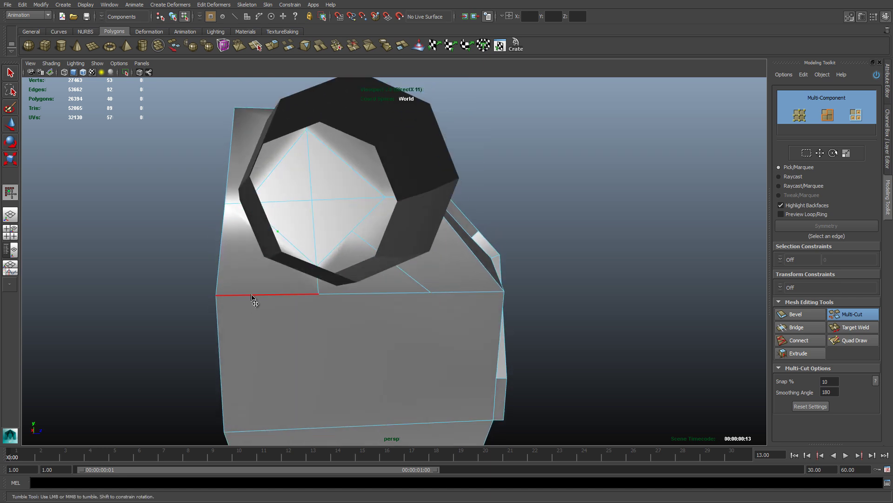
{"action": "left_click", "coordinate": [251, 297]}
Cut edges from the diamond's two upper sides out to the shoulder face's slanted and upright edges, and exit Multi-Cut.
{"action": "left_click_drag", "start_coordinate": [251, 298], "coordinate": [356, 203], "text": "alt"}
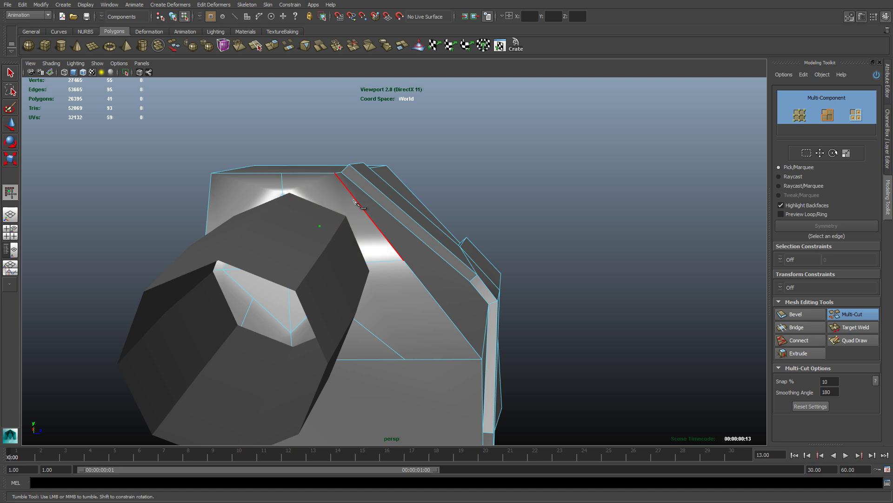
{"action": "left_click", "coordinate": [356, 203]}
{"action": "mouse_move", "coordinate": [253, 259]}
{"action": "left_mouse_down", "text": "alt"}
{"action": "mouse_move", "coordinate": [235, 285]}
{"action": "mouse_move", "coordinate": [256, 265]}
{"action": "left_mouse_up", "text": "alt"}
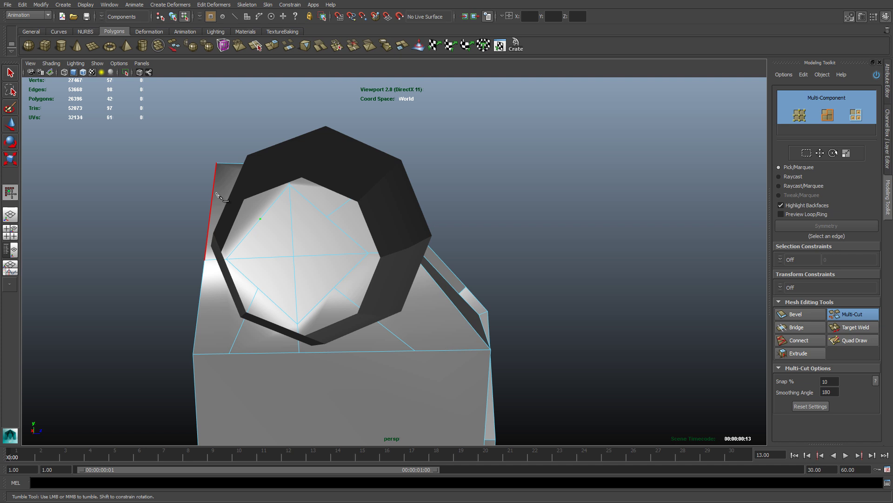
{"action": "left_click_drag", "start_coordinate": [216, 195], "coordinate": [214, 209], "text": "alt"}
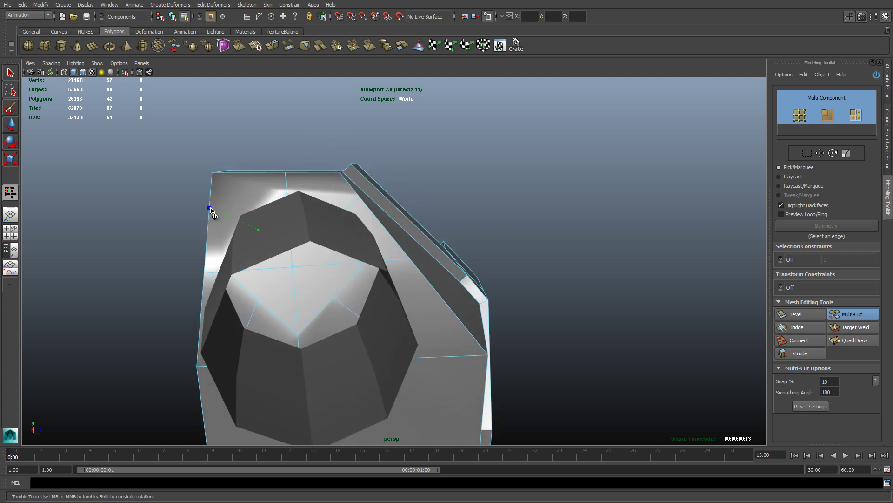
{"action": "right_click", "coordinate": [211, 210]}
{"action": "left_click_drag", "start_coordinate": [324, 317], "coordinate": [315, 298], "text": "alt"}
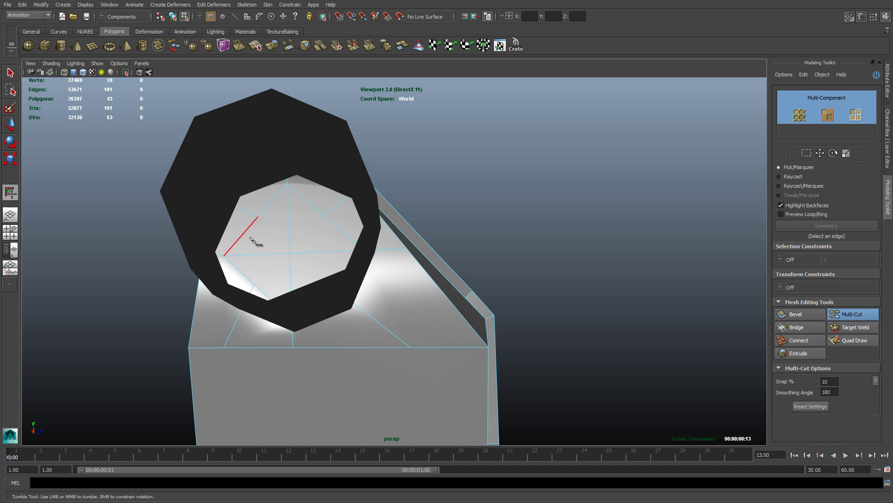
{"action": "right_click_drag", "start_coordinate": [250, 237], "coordinate": [250, 256]}
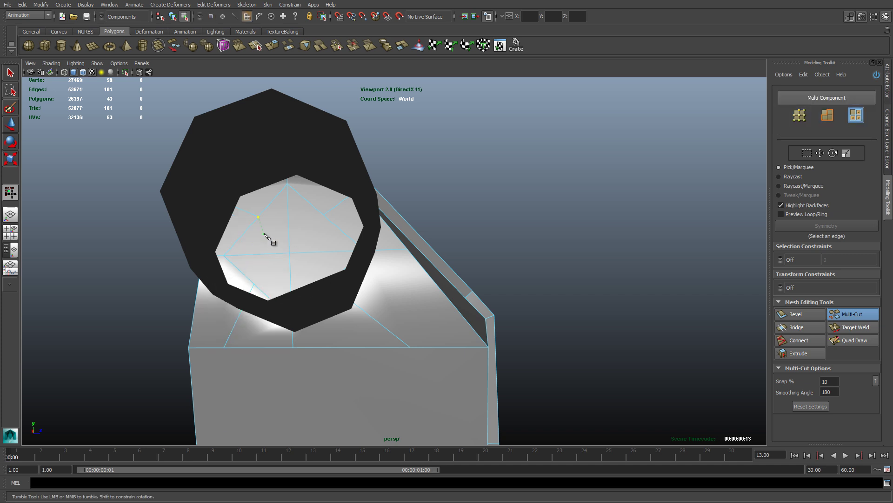
{"action": "left_click", "coordinate": [864, 313]}
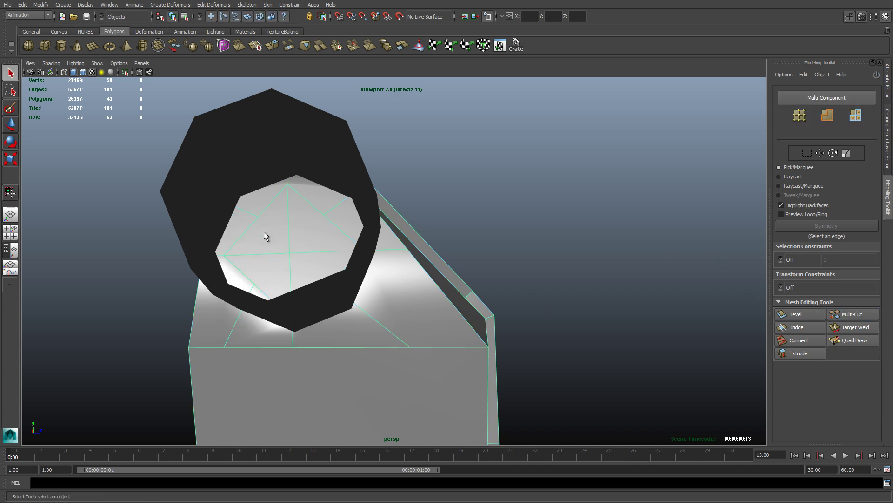
Delete the four faces inside the diamond on the torso's shoulder to open a hole facing the arm.
{"action": "right_click_drag", "start_coordinate": [264, 230], "coordinate": [259, 256]}
{"action": "left_click_drag", "start_coordinate": [289, 224], "coordinate": [310, 281]}
{"action": "key", "text": "Delete"}
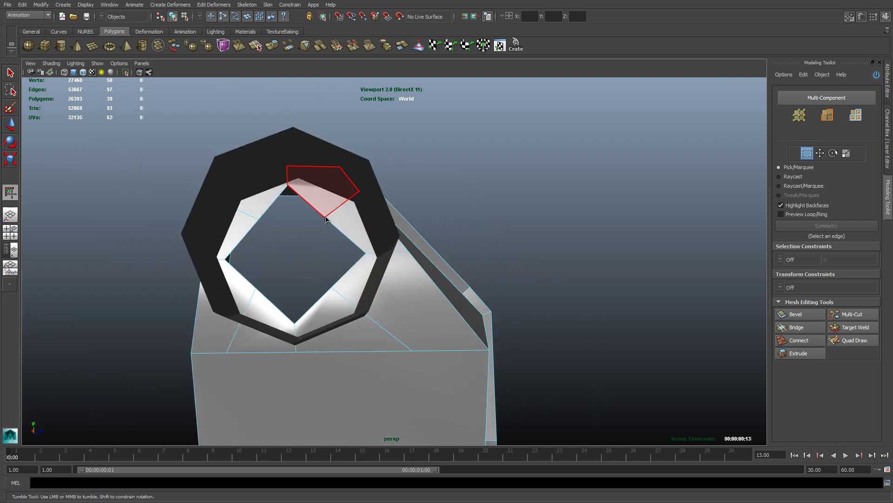
Move the three hole vertices nearest the shoulder's slanted edge outward to line up with the arm opening's octagonal outline.
{"action": "right_click_drag", "start_coordinate": [326, 219], "coordinate": [305, 217]}
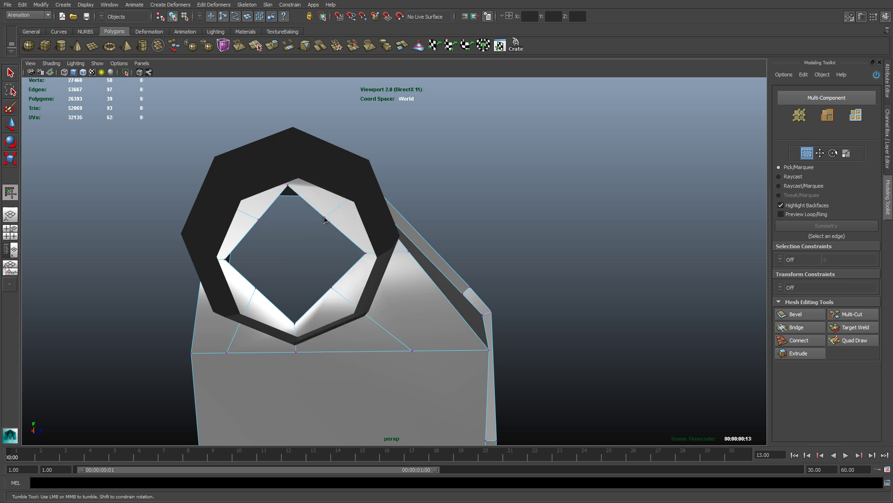
{"action": "left_click", "coordinate": [324, 218]}
{"action": "key", "text": "w"}
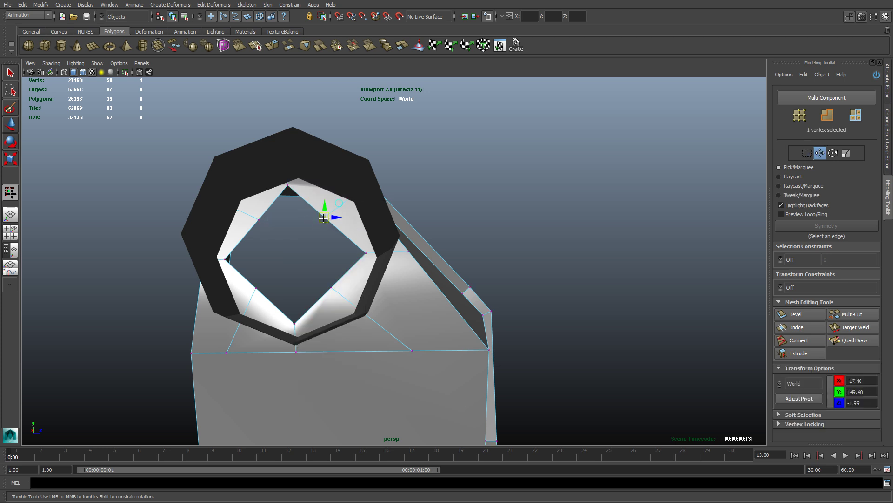
{"action": "left_click_drag", "start_coordinate": [324, 218], "coordinate": [350, 205]}
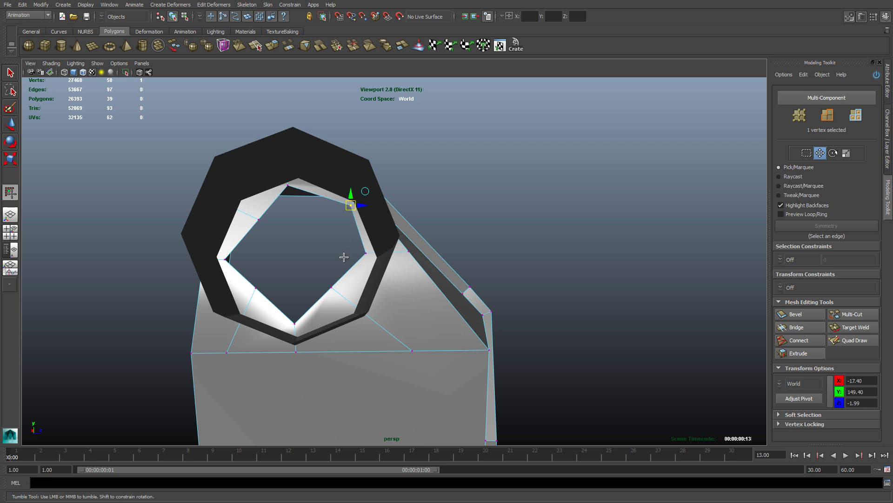
{"action": "key", "text": "ctrl+z"}
{"action": "left_click", "coordinate": [334, 285]}
{"action": "left_click_drag", "start_coordinate": [333, 285], "coordinate": [350, 312]}
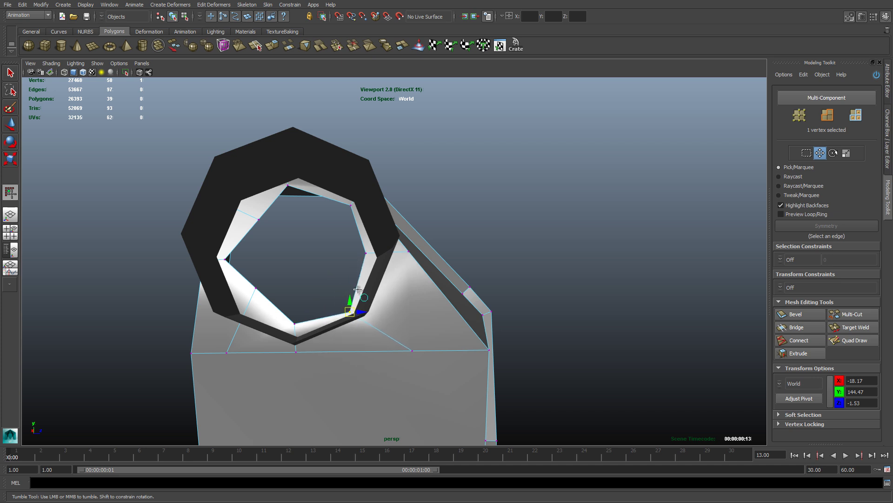
{"action": "left_click", "coordinate": [368, 253]}
{"action": "left_click_drag", "start_coordinate": [367, 254], "coordinate": [371, 256]}
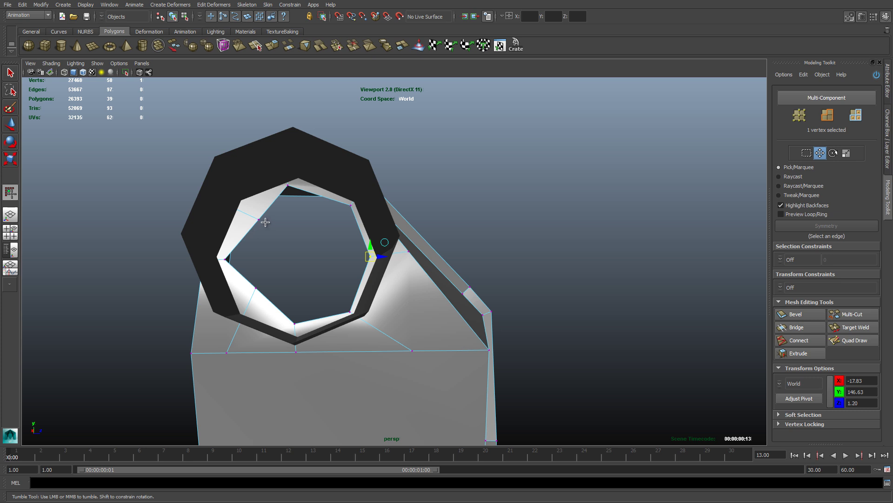
Line up the hole's bottom vertex and the vertices nearest the upright edge with the arm's octagonal outline, and return to object selection.
{"action": "left_click_drag", "start_coordinate": [260, 222], "coordinate": [244, 208]}
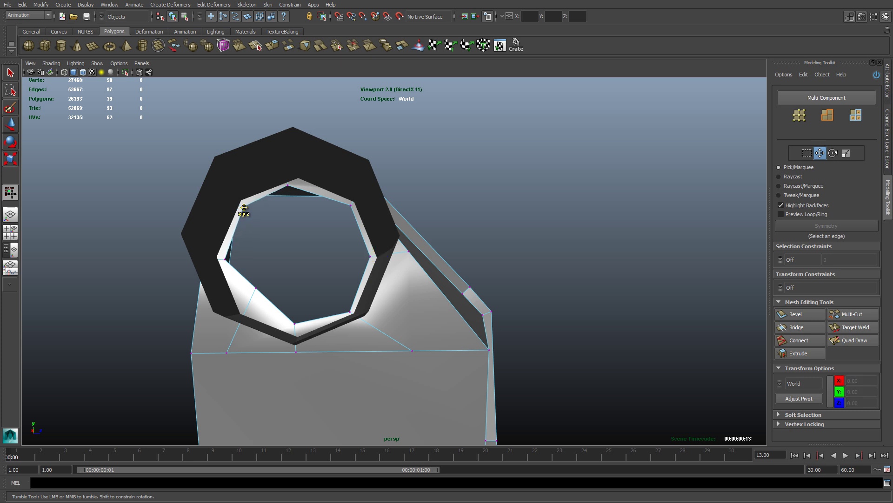
{"action": "left_click", "coordinate": [225, 261]}
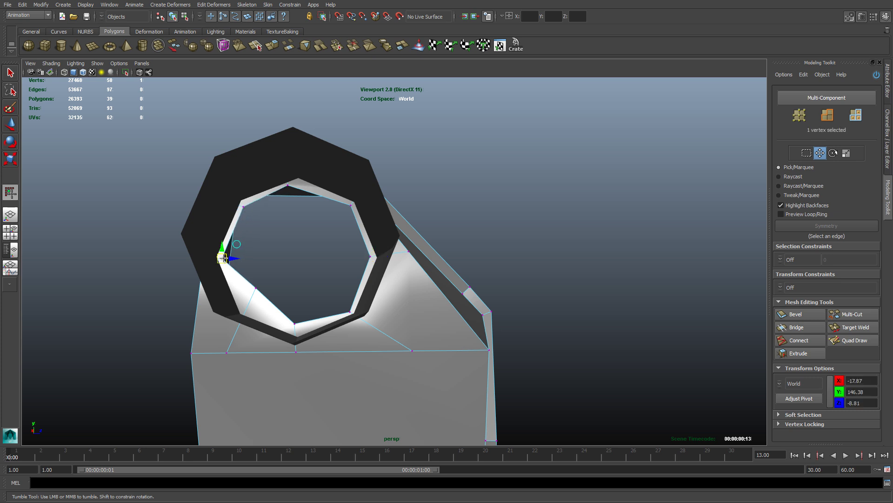
{"action": "left_click_drag", "start_coordinate": [256, 288], "coordinate": [243, 309]}
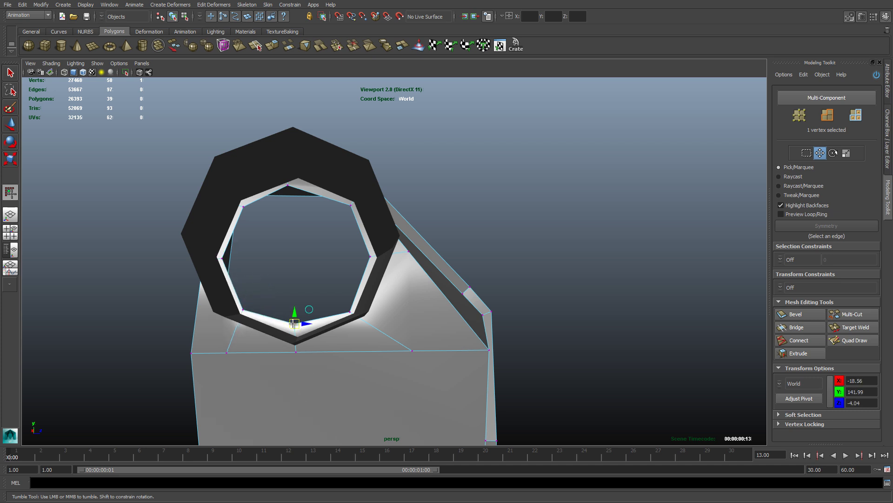
{"action": "left_click_drag", "start_coordinate": [293, 323], "coordinate": [293, 328]}
{"action": "left_click_drag", "start_coordinate": [458, 290], "coordinate": [403, 291], "text": "alt"}
{"action": "middle_click_drag", "start_coordinate": [401, 243], "coordinate": [402, 280], "text": "alt"}
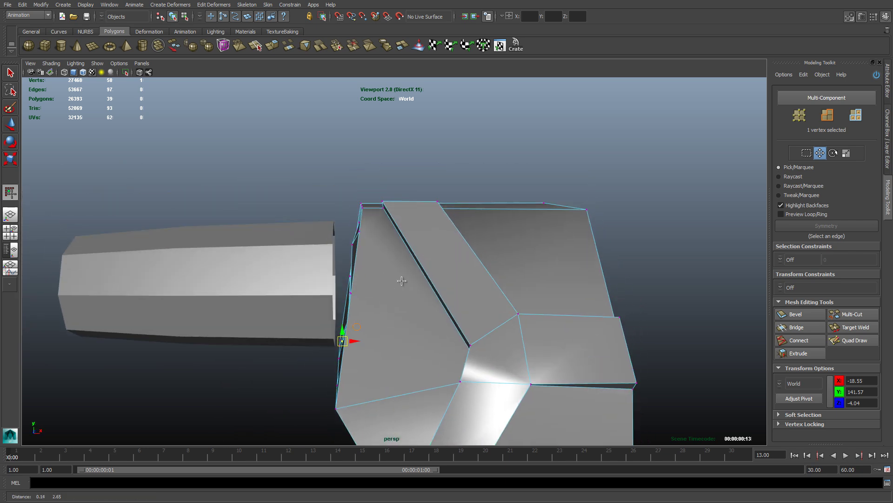
{"action": "left_click_drag", "start_coordinate": [401, 280], "coordinate": [378, 309], "text": "alt"}
{"action": "middle_click_drag", "start_coordinate": [379, 309], "coordinate": [434, 293], "text": "alt"}
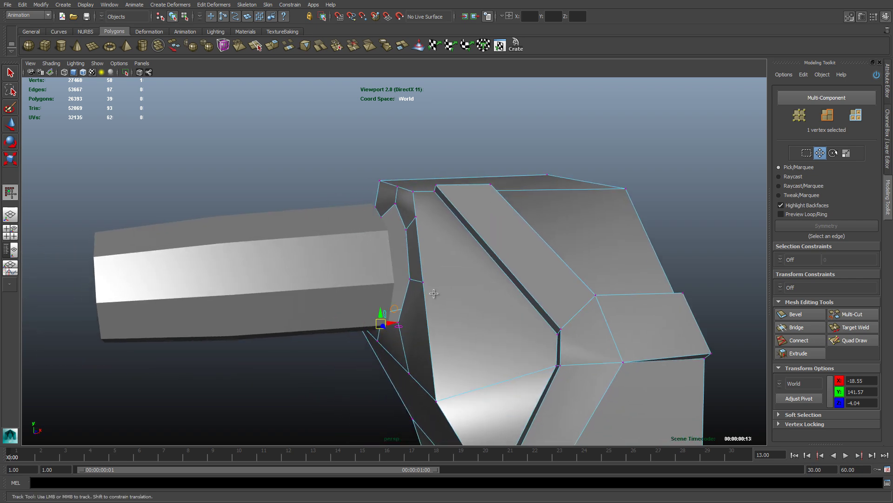
{"action": "mouse_move", "coordinate": [433, 294]}
{"action": "left_mouse_down", "text": "alt"}
{"action": "mouse_move", "coordinate": [419, 284]}
{"action": "mouse_move", "coordinate": [532, 281]}
{"action": "mouse_move", "coordinate": [412, 298]}
{"action": "mouse_move", "coordinate": [428, 298]}
{"action": "left_mouse_up", "text": "alt"}
{"action": "right_click_drag", "start_coordinate": [437, 299], "coordinate": [482, 236]}
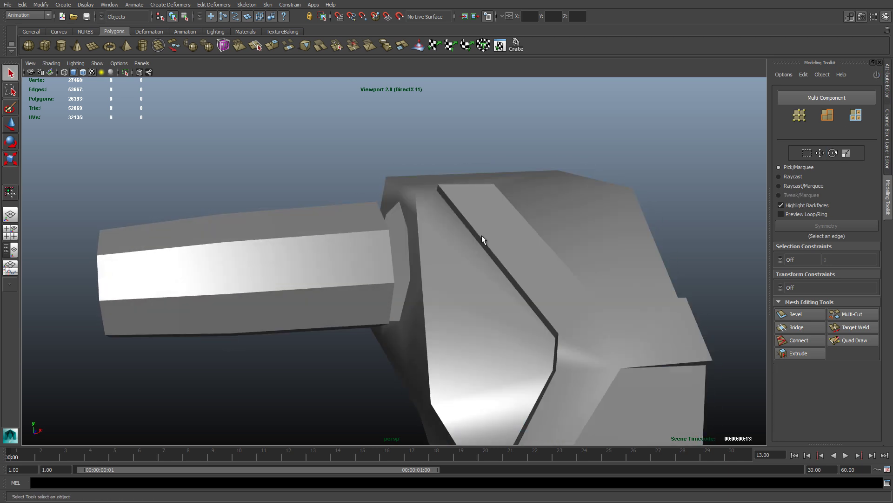
Select the arm and the torso in turn to examine whether they are separate objects.
{"action": "left_click_drag", "start_coordinate": [481, 236], "coordinate": [291, 252], "text": "alt"}
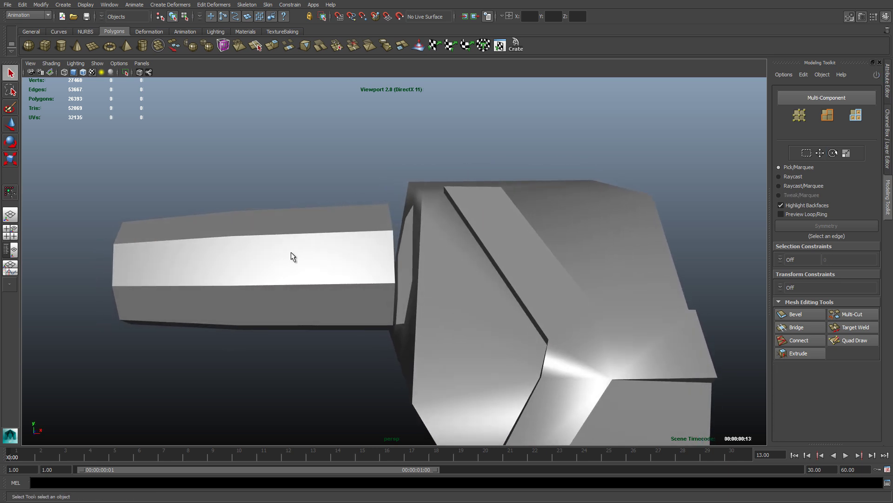
{"action": "left_click", "coordinate": [454, 238]}
{"action": "left_click", "coordinate": [348, 243]}
{"action": "left_click", "coordinate": [491, 224]}
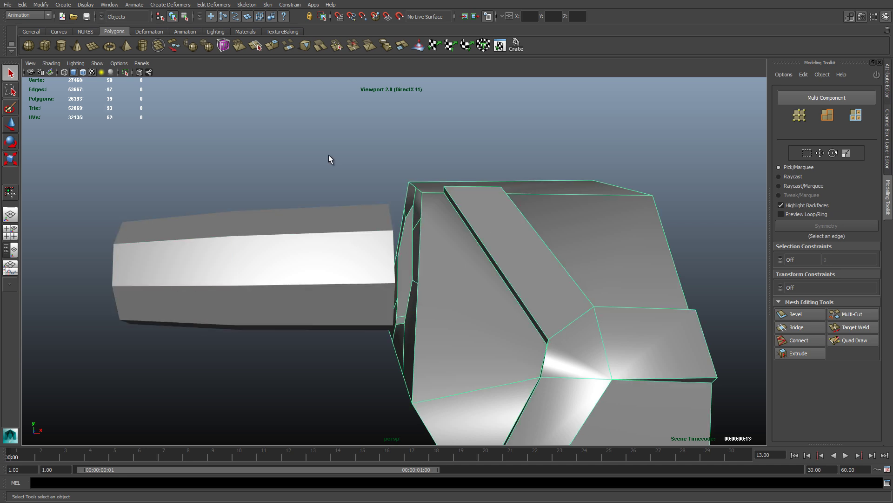
{"action": "left_click", "coordinate": [328, 154]}
{"action": "left_click", "coordinate": [348, 264]}
{"action": "left_click", "coordinate": [468, 236]}
{"action": "left_click", "coordinate": [335, 213]}
{"action": "left_click", "coordinate": [338, 164]}
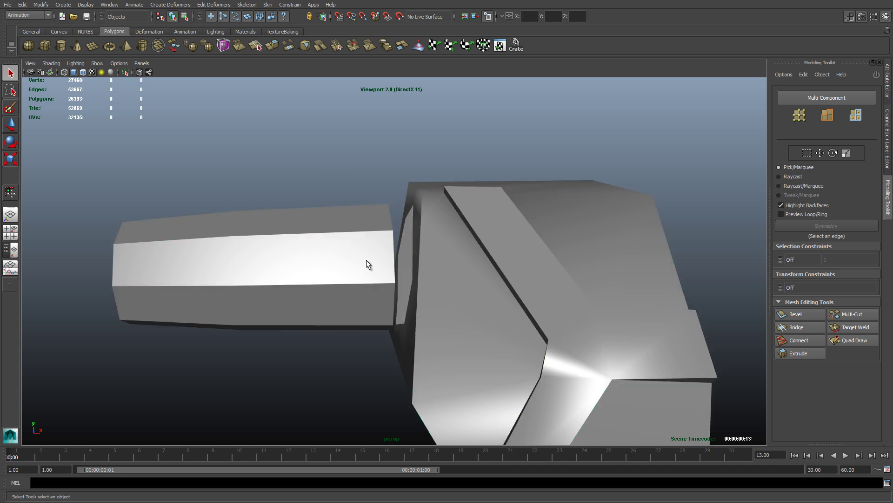
{"action": "left_click", "coordinate": [367, 264]}
Combine the torso and the arm into a single mesh.
{"action": "left_click", "coordinate": [461, 249]}
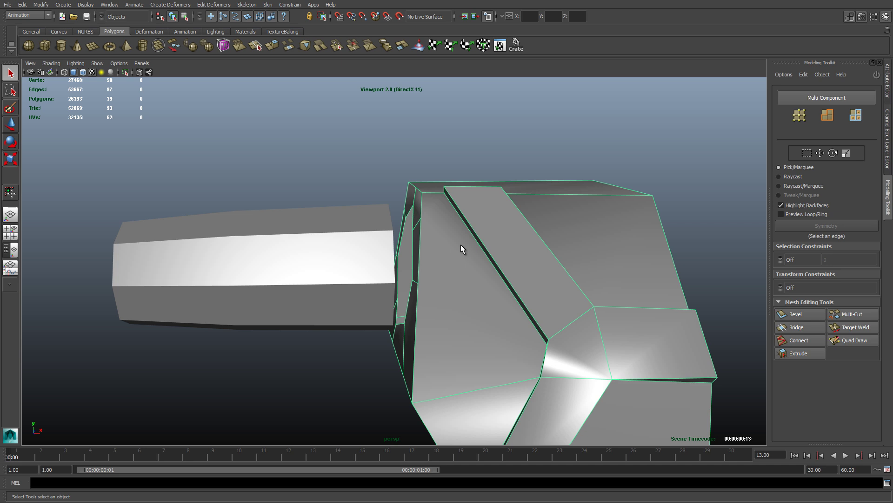
{"action": "left_click", "coordinate": [361, 246], "text": "shift"}
{"action": "key", "text": "space"}
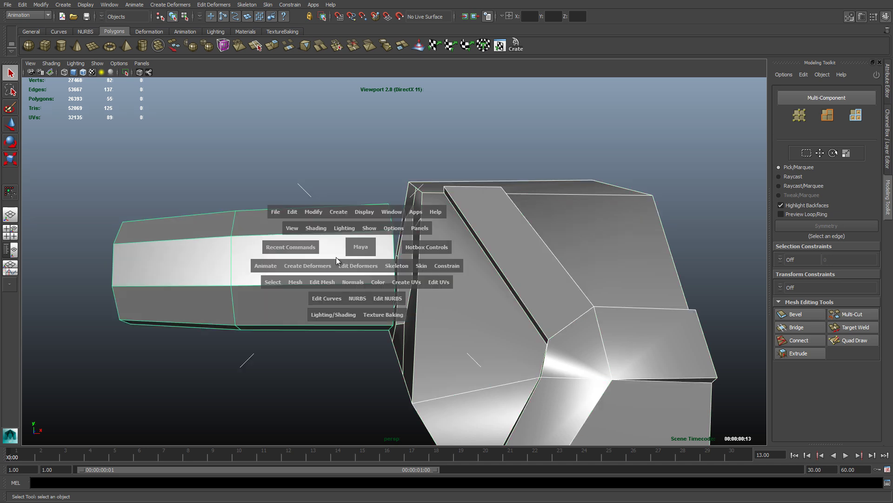
{"action": "left_click", "coordinate": [299, 282]}
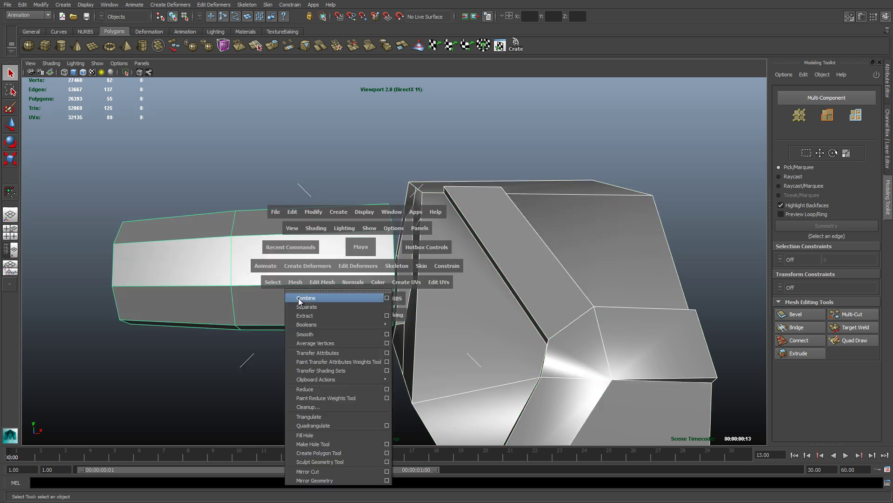
{"action": "left_click", "coordinate": [300, 296]}
{"action": "left_click", "coordinate": [352, 194]}
{"action": "right_click_drag", "start_coordinate": [369, 255], "coordinate": [406, 242]}
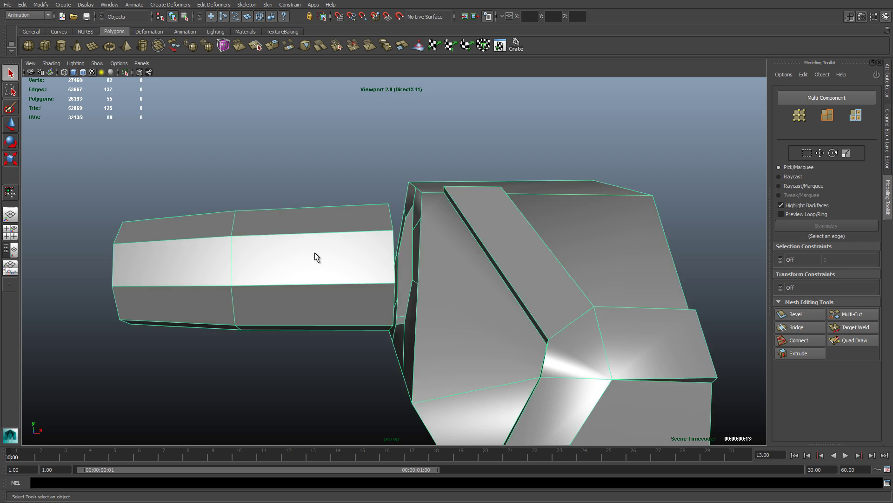
Select the border edge loops of the shoulder hole and the arm's facing open end.
{"action": "left_click_drag", "start_coordinate": [315, 255], "coordinate": [423, 237], "text": "alt"}
{"action": "right_click_drag", "start_coordinate": [423, 233], "coordinate": [431, 211]}
{"action": "left_click_drag", "start_coordinate": [299, 262], "coordinate": [325, 252], "text": "alt"}
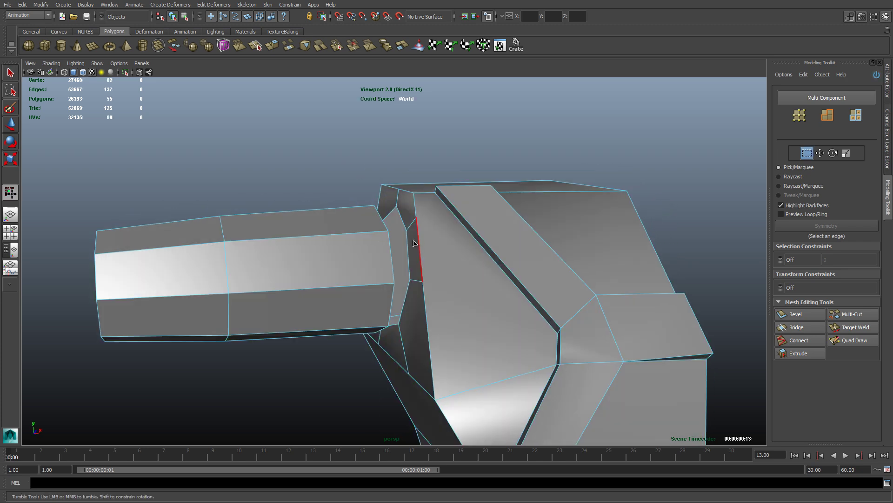
{"action": "left_click", "coordinate": [409, 245]}
{"action": "double_click", "coordinate": [409, 245]}
{"action": "left_click_drag", "start_coordinate": [442, 252], "coordinate": [369, 259], "text": "alt"}
{"action": "double_click", "coordinate": [403, 257], "text": "shift"}
Try to bridge the two selected border loops with the existing Bridge settings, and undo it.
{"action": "key", "text": "space"}
{"action": "left_click", "coordinate": [300, 293]}
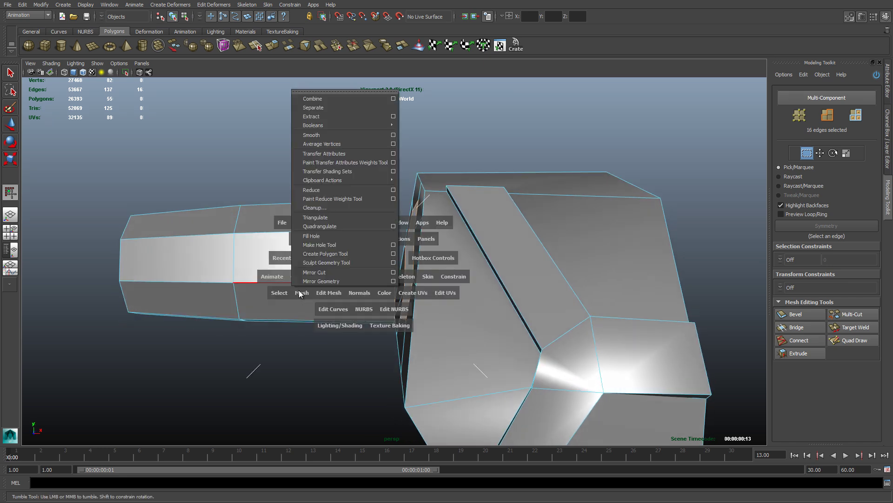
{"action": "left_click_drag", "start_coordinate": [325, 292], "coordinate": [381, 264]}
{"action": "scroll", "coordinate": [381, 263], "scroll_direction": "up", "scroll_amount": 2}
{"action": "middle_click_drag", "start_coordinate": [338, 252], "coordinate": [321, 281], "text": "alt"}
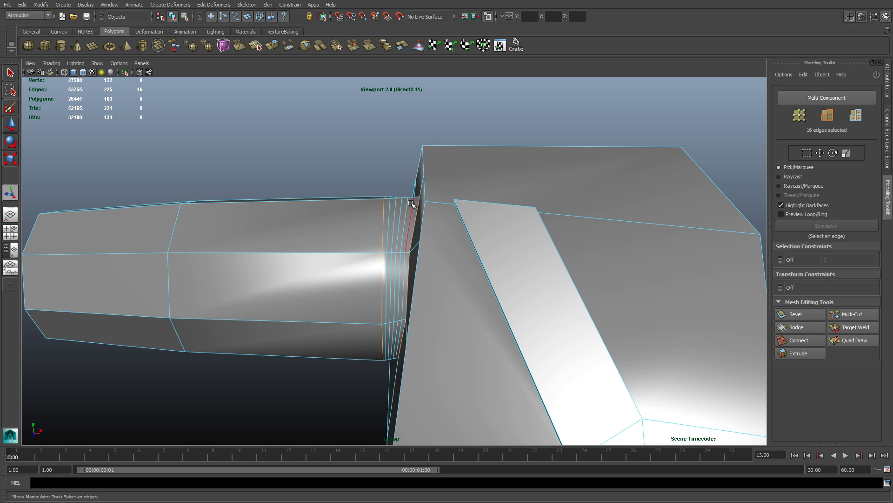
{"action": "left_click_drag", "start_coordinate": [317, 258], "coordinate": [336, 271], "text": "alt"}
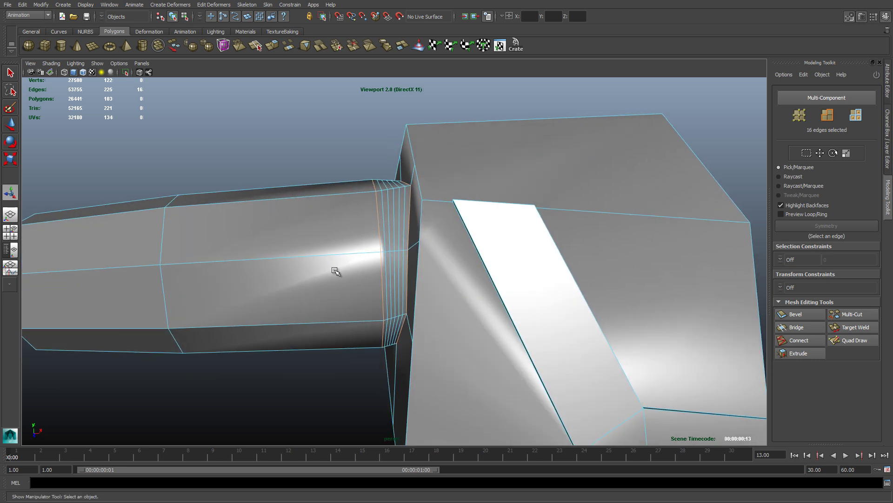
{"action": "key", "text": "ctrl+z"}
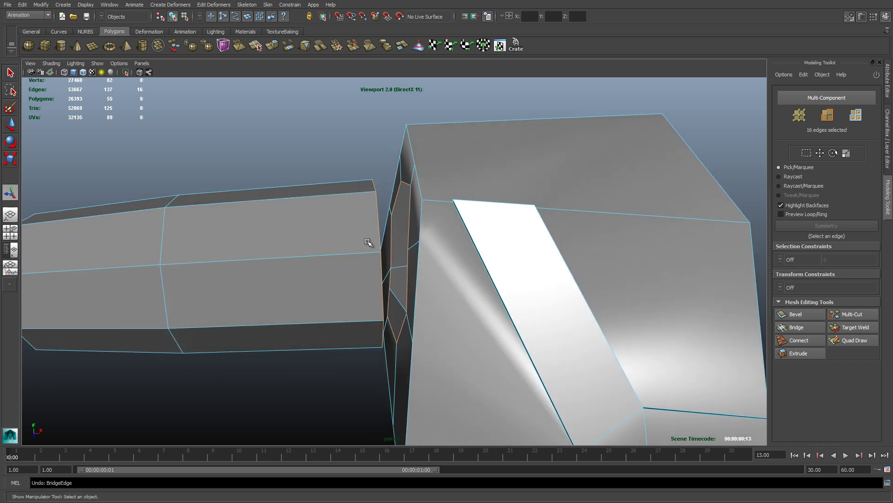
Try to bridge the shoulder and arm border loops with 1 division, and undo it.
{"action": "key", "text": "space"}
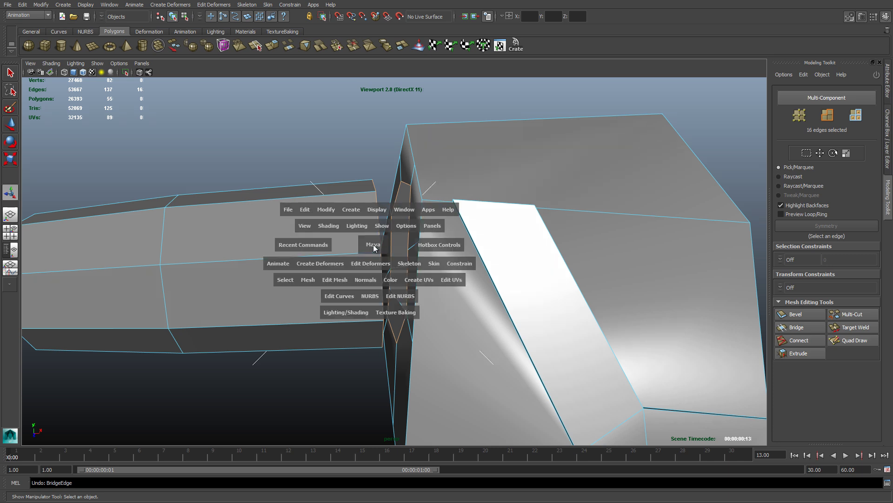
{"action": "left_click", "coordinate": [334, 280]}
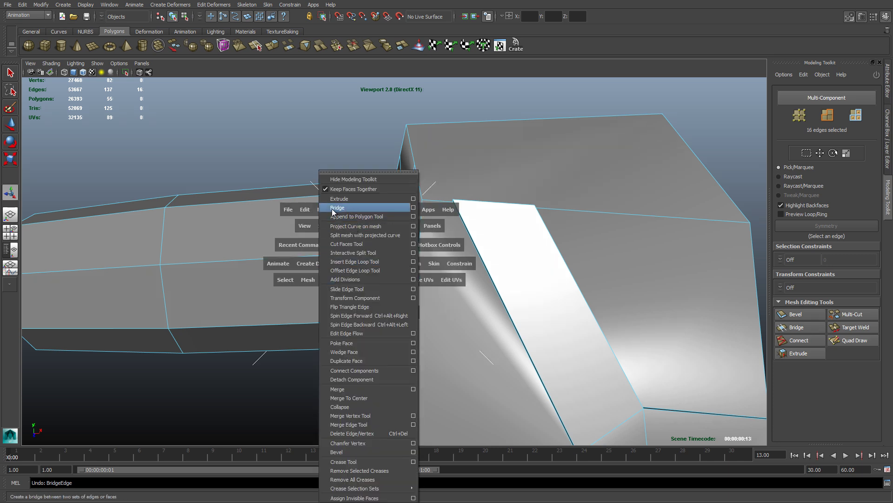
{"action": "left_click", "coordinate": [413, 208]}
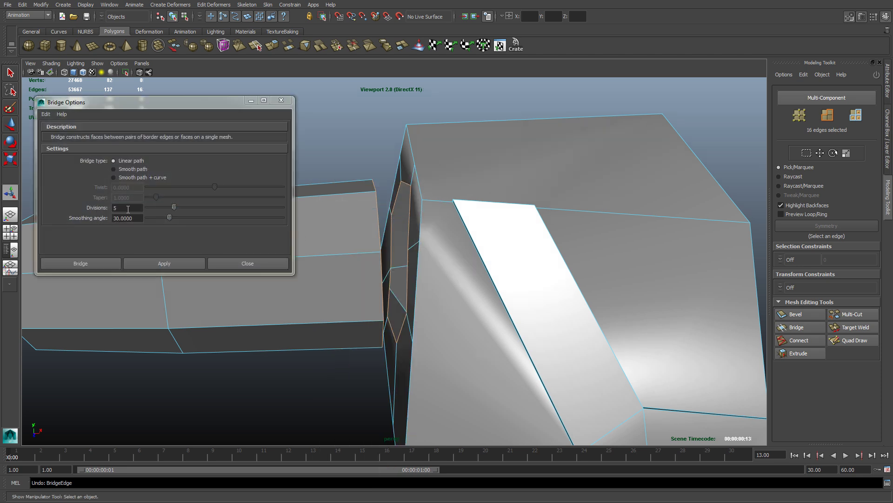
{"action": "double_click", "coordinate": [128, 209]}
{"action": "type", "text": "1"}
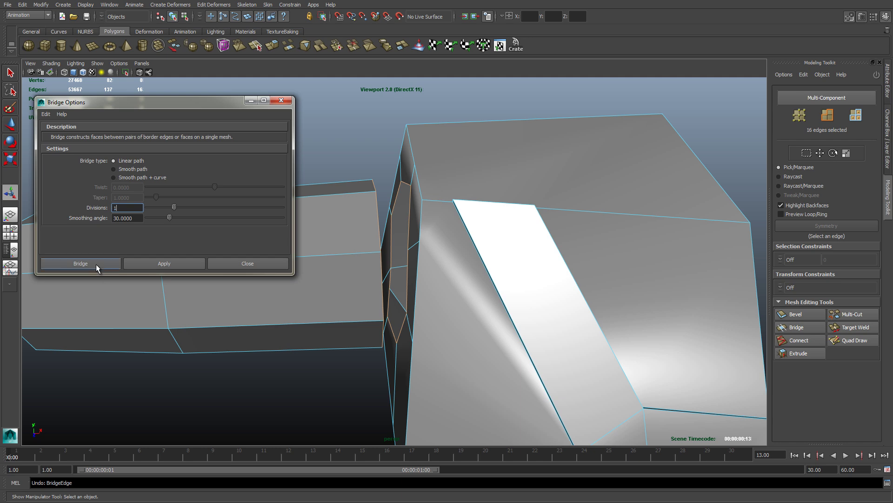
{"action": "left_click", "coordinate": [81, 263]}
{"action": "mouse_move", "coordinate": [383, 282]}
{"action": "left_mouse_down", "text": "alt"}
{"action": "mouse_move", "coordinate": [401, 261]}
{"action": "mouse_move", "coordinate": [379, 275]}
{"action": "mouse_move", "coordinate": [401, 299]}
{"action": "mouse_move", "coordinate": [398, 283]}
{"action": "left_mouse_up", "text": "alt"}
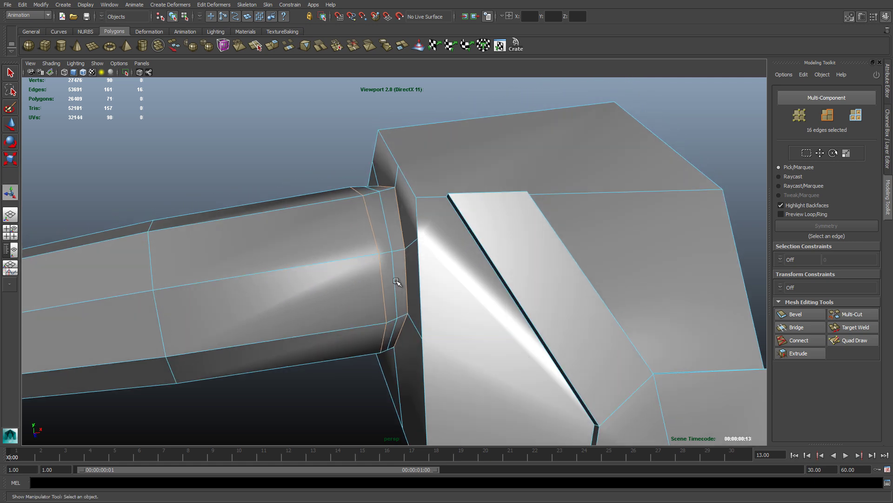
{"action": "key", "text": "ctrl+z"}
Bridge the shoulder hole's and the arm's border loops with 0 divisions.
{"action": "key", "text": "space"}
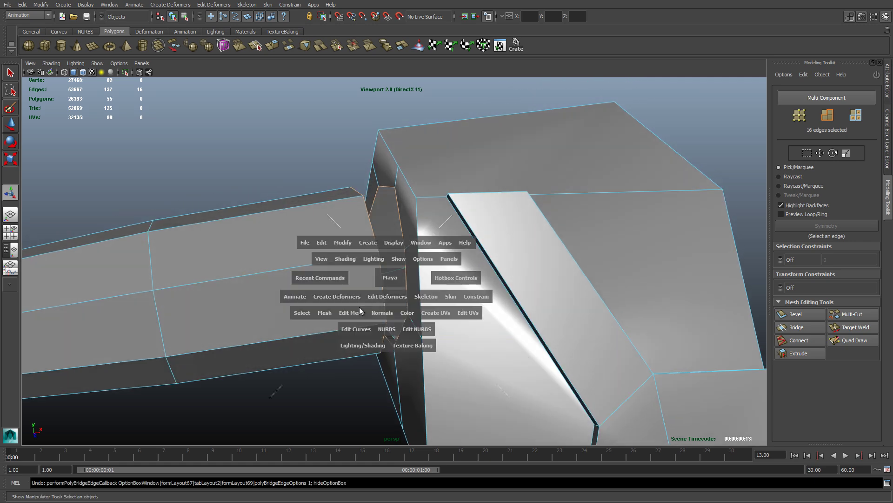
{"action": "left_click_drag", "start_coordinate": [360, 311], "coordinate": [431, 210]}
{"action": "double_click", "coordinate": [126, 208]}
{"action": "type", "text": "0"}
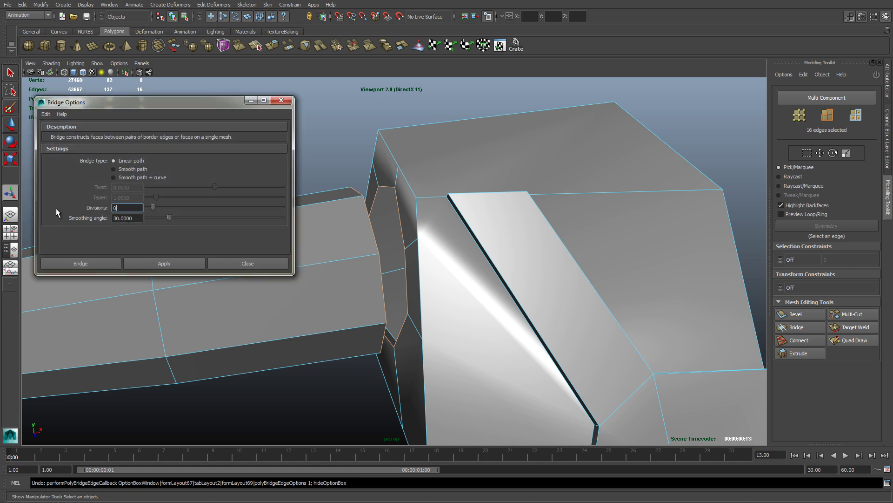
{"action": "left_click", "coordinate": [91, 264]}
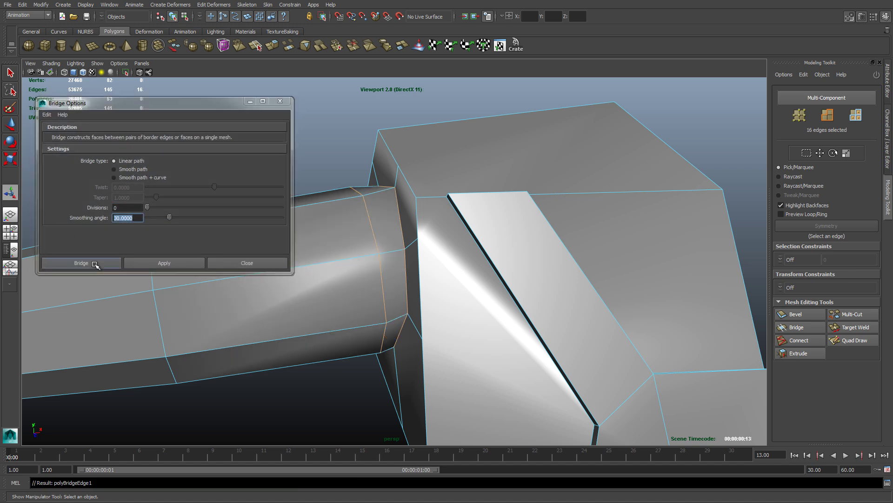
{"action": "left_click_drag", "start_coordinate": [372, 276], "coordinate": [261, 325], "text": "alt"}
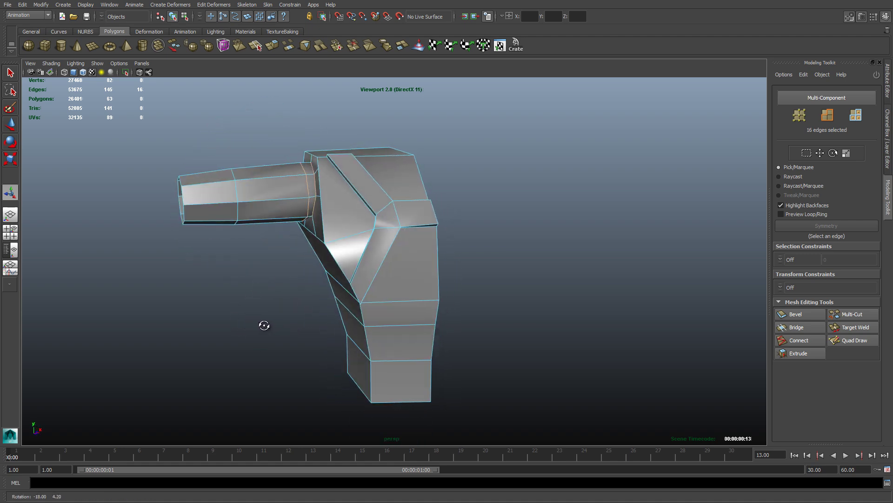
{"action": "middle_click_drag", "start_coordinate": [262, 325], "coordinate": [236, 321], "text": "alt"}
{"action": "scroll", "coordinate": [225, 318], "scroll_direction": "up", "scroll_amount": 3}
{"action": "middle_click_drag", "start_coordinate": [243, 277], "coordinate": [319, 290], "text": "alt"}
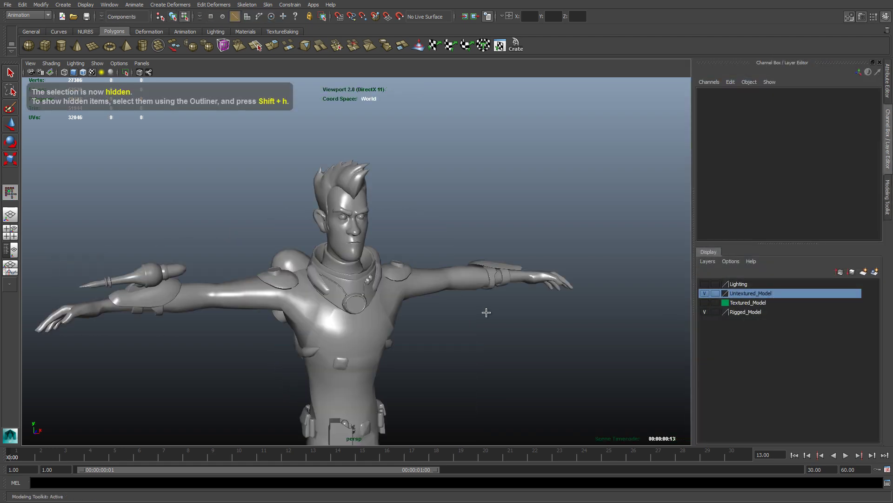
{"action": "middle_click_drag", "start_coordinate": [487, 337], "coordinate": [488, 285], "text": "alt"}
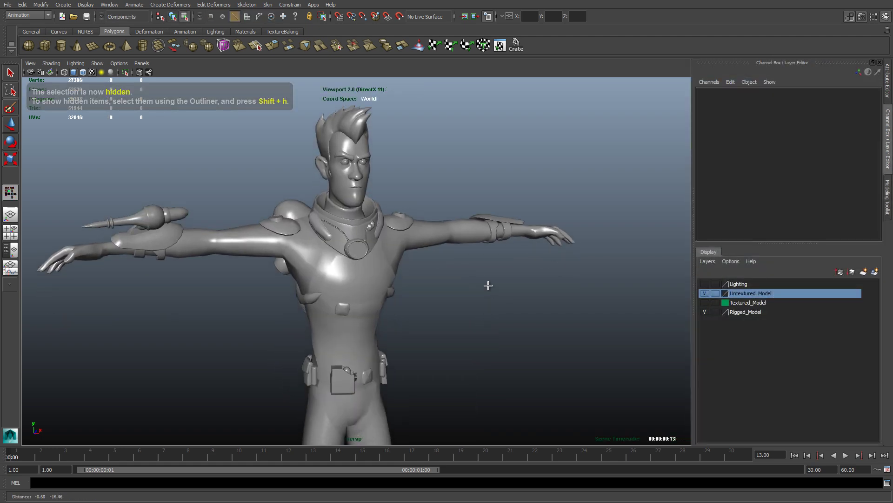
Examine the untextured and textured versions of the full character, including the face, suit and arms, from several angles.
{"action": "scroll", "coordinate": [488, 285], "scroll_direction": "down", "scroll_amount": 3}
{"action": "middle_click_drag", "start_coordinate": [455, 335], "coordinate": [466, 307], "text": "alt"}
{"action": "middle_click_drag", "start_coordinate": [436, 255], "coordinate": [435, 262], "text": "alt"}
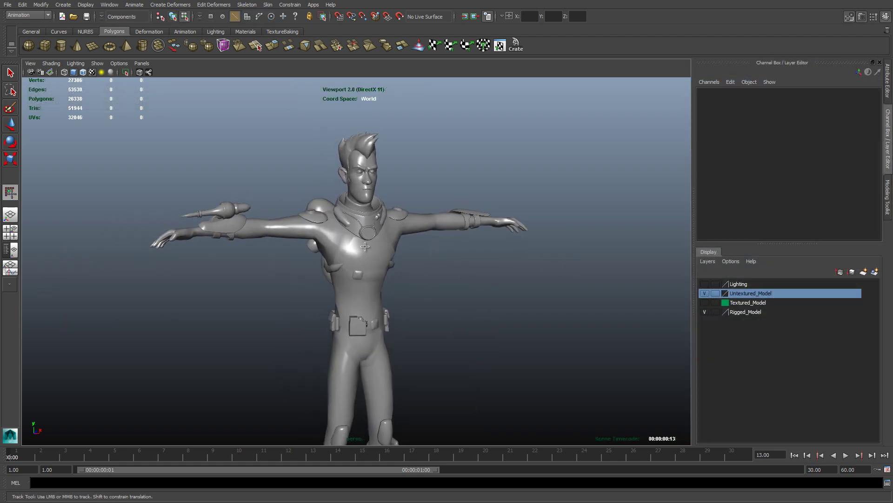
{"action": "left_click", "coordinate": [365, 244]}
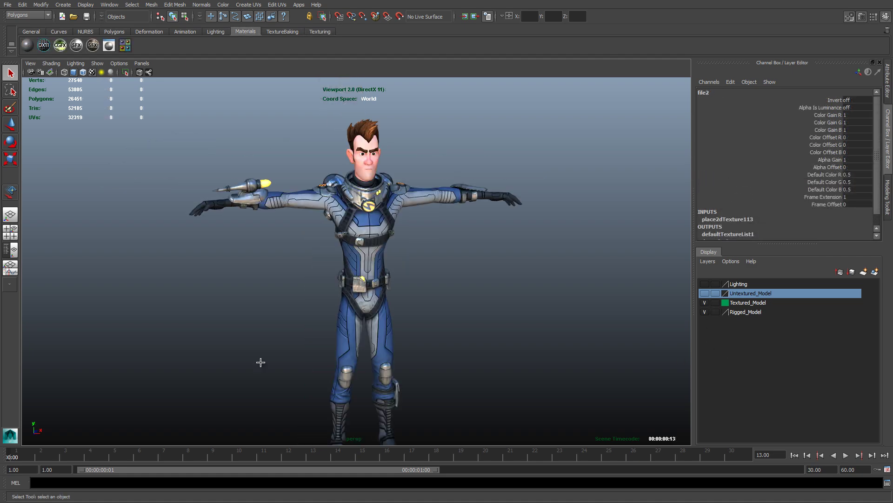
{"action": "scroll", "coordinate": [278, 238], "scroll_direction": "up", "scroll_amount": 2}
{"action": "left_click_drag", "start_coordinate": [247, 245], "coordinate": [222, 247], "text": "alt"}
{"action": "scroll", "coordinate": [228, 246], "scroll_direction": "up", "scroll_amount": 4}
{"action": "middle_click_drag", "start_coordinate": [238, 241], "coordinate": [236, 250], "text": "alt"}
{"action": "scroll", "coordinate": [236, 250], "scroll_direction": "down", "scroll_amount": 3}
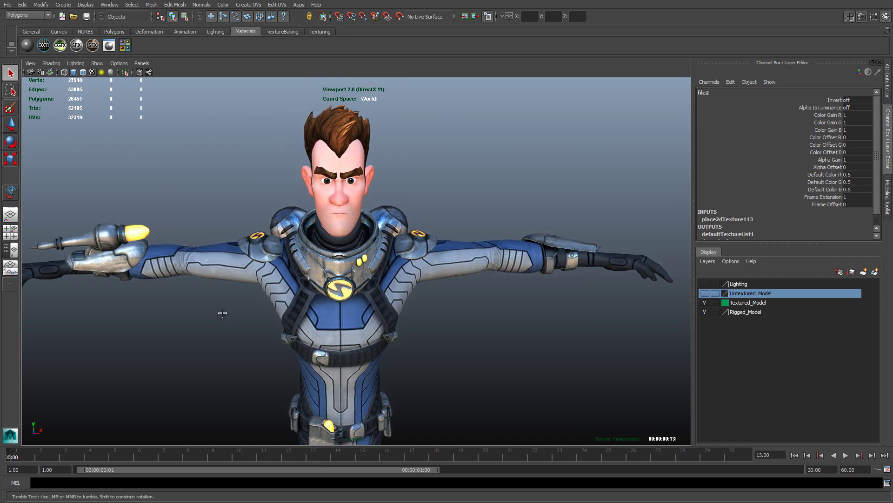
{"action": "left_click_drag", "start_coordinate": [221, 311], "coordinate": [424, 322], "text": "alt"}
{"action": "scroll", "coordinate": [425, 321], "scroll_direction": "down", "scroll_amount": 4}
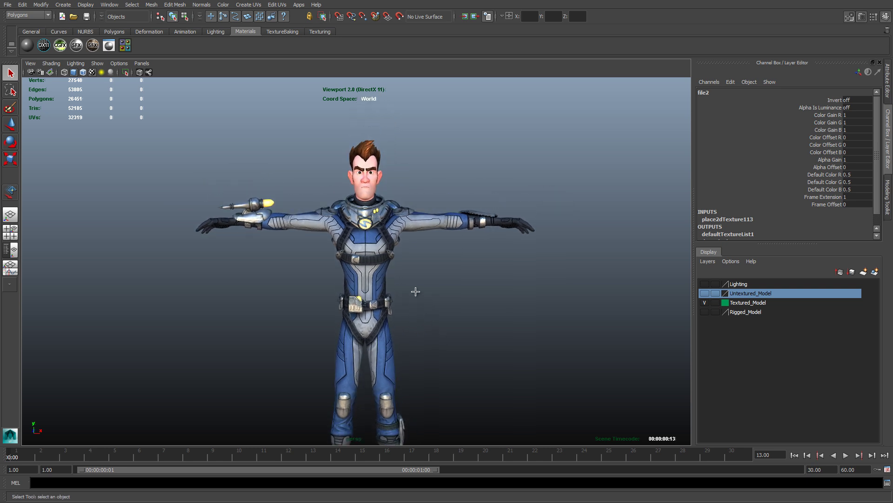
{"action": "scroll", "coordinate": [416, 291], "scroll_direction": "up", "scroll_amount": 2}
{"action": "left_click_drag", "start_coordinate": [467, 289], "coordinate": [406, 291], "text": "alt"}
{"action": "middle_click_drag", "start_coordinate": [406, 291], "coordinate": [435, 297], "text": "alt"}
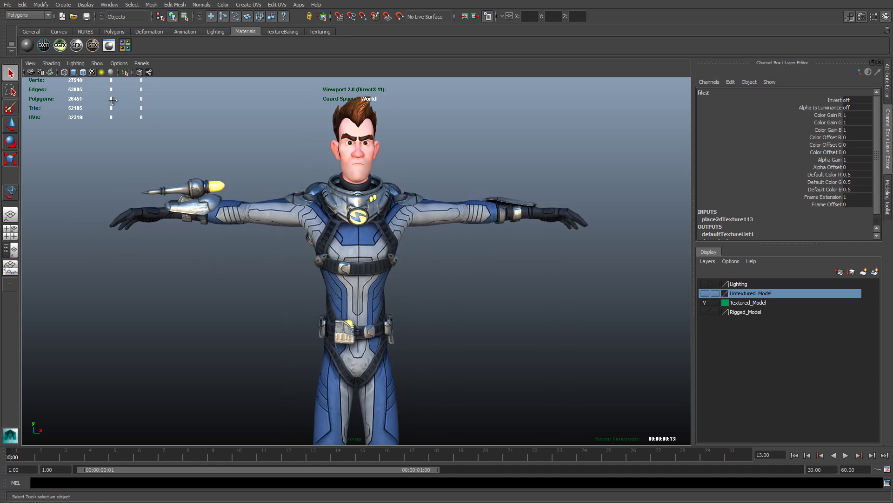
Switch to the Animation menu set and open the HumanIK character controls.
{"action": "left_click", "coordinate": [31, 15]}
{"action": "left_click", "coordinate": [31, 23]}
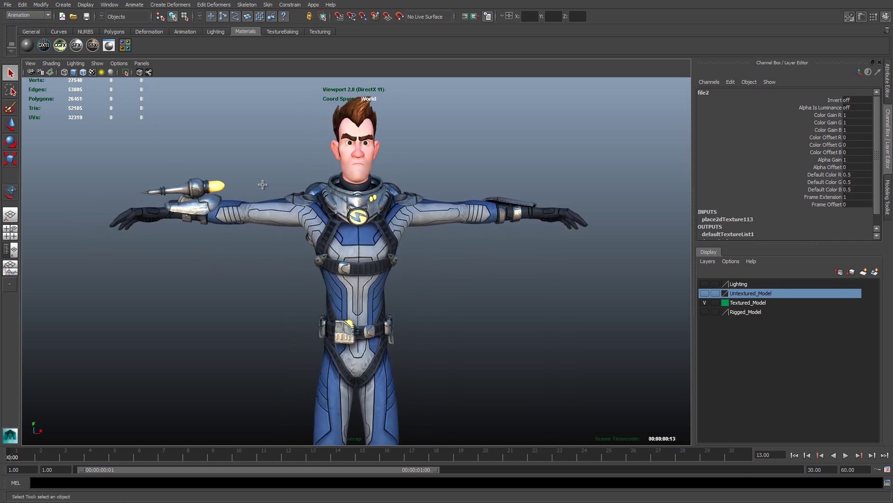
{"action": "left_click", "coordinate": [247, 5]}
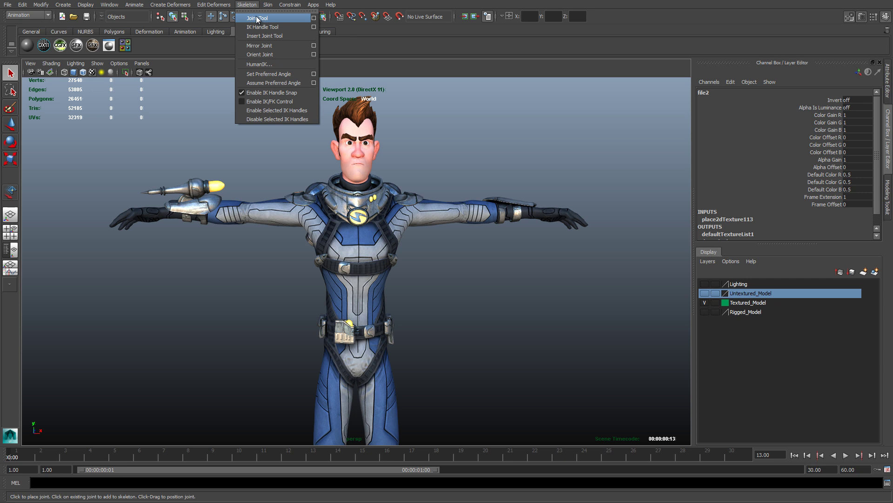
{"action": "left_click", "coordinate": [256, 65]}
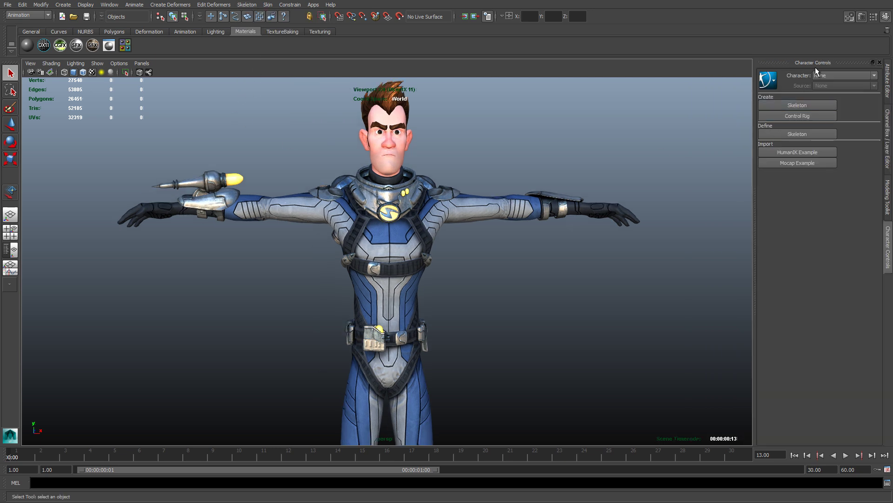
Create a HumanIK skeleton, show the character in wireframe, and select the skeleton's root joint at the hips.
{"action": "left_click", "coordinate": [789, 106]}
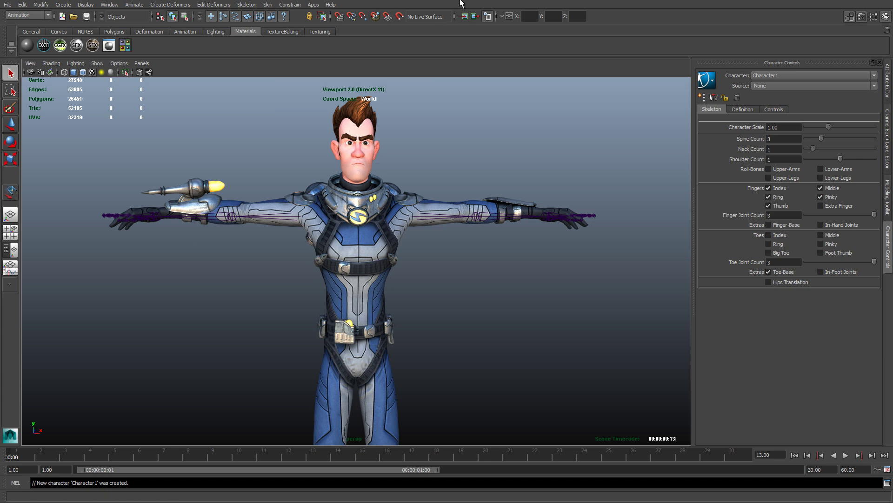
{"action": "key", "text": "4"}
{"action": "right_click_drag", "start_coordinate": [470, 289], "coordinate": [437, 295], "text": "alt"}
{"action": "middle_click_drag", "start_coordinate": [437, 295], "coordinate": [428, 253], "text": "alt"}
{"action": "middle_click_drag", "start_coordinate": [409, 341], "coordinate": [401, 315], "text": "alt"}
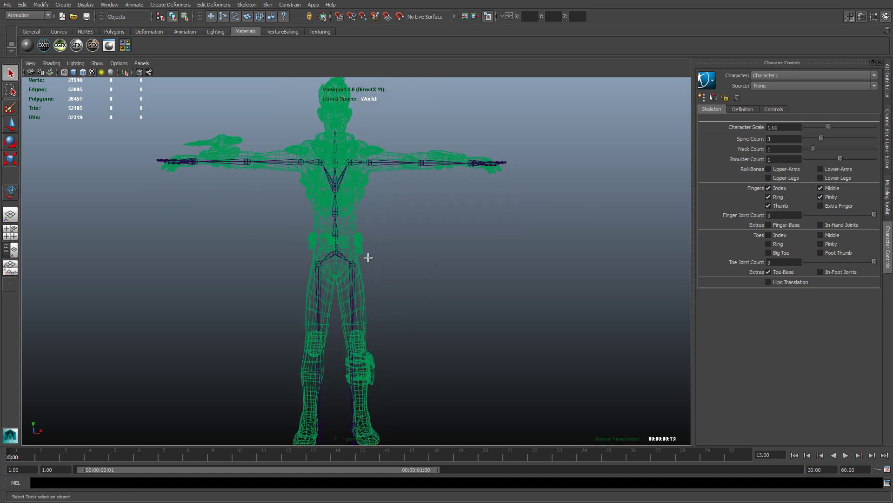
{"action": "left_click", "coordinate": [336, 252]}
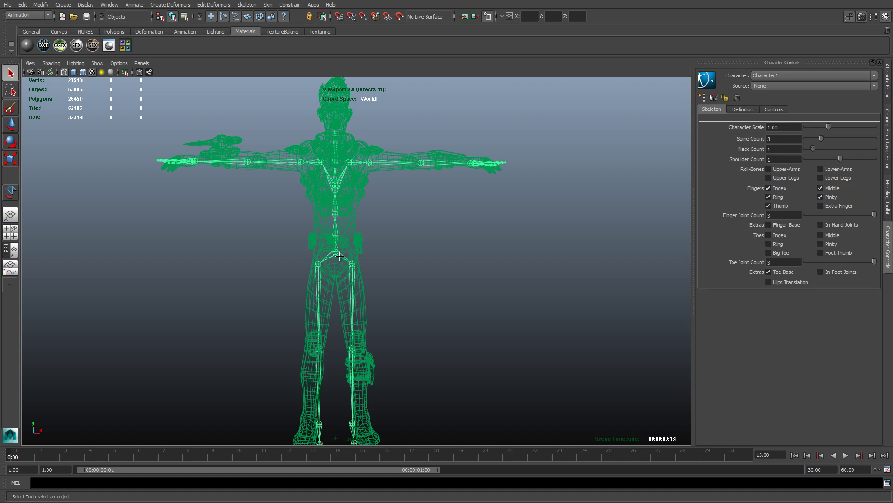
Try a Spine Count of 5 for the skeleton, and reduce it to 2.
{"action": "left_click_drag", "start_coordinate": [433, 240], "coordinate": [411, 241], "text": "alt"}
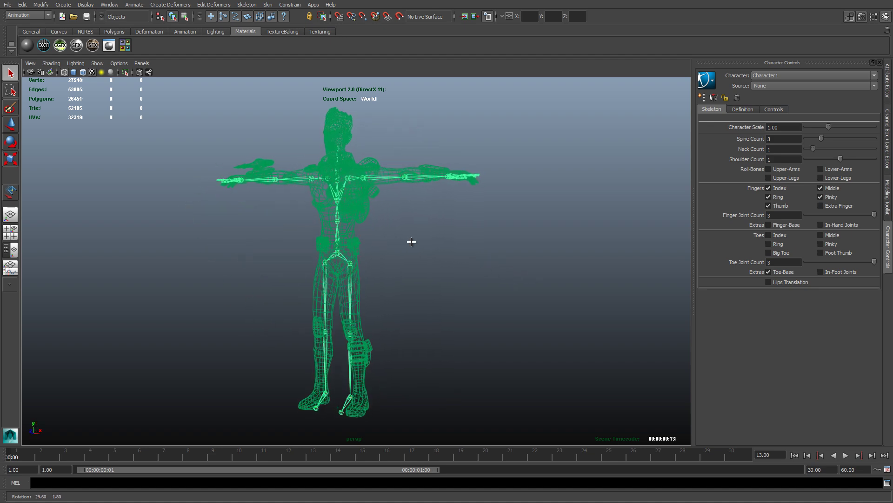
{"action": "right_click_drag", "start_coordinate": [412, 241], "coordinate": [391, 270], "text": "alt"}
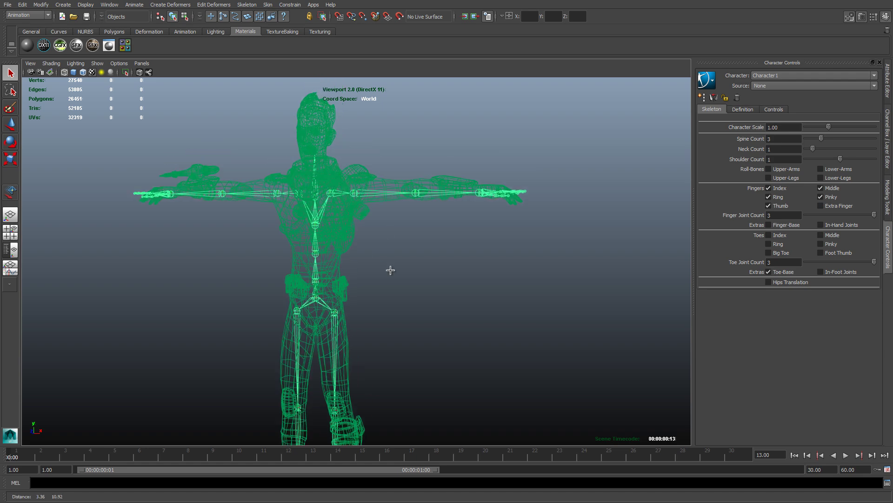
{"action": "scroll", "coordinate": [420, 280], "scroll_direction": "up", "scroll_amount": 5}
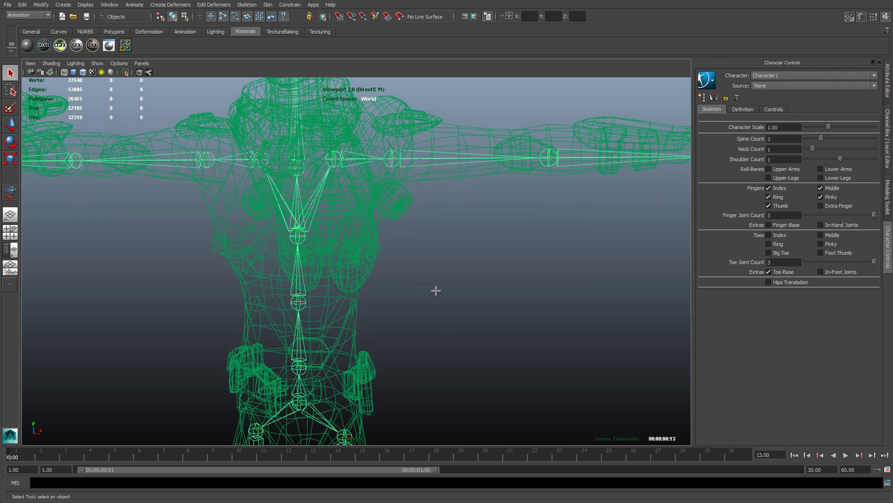
{"action": "middle_click_drag", "start_coordinate": [447, 251], "coordinate": [433, 290], "text": "alt"}
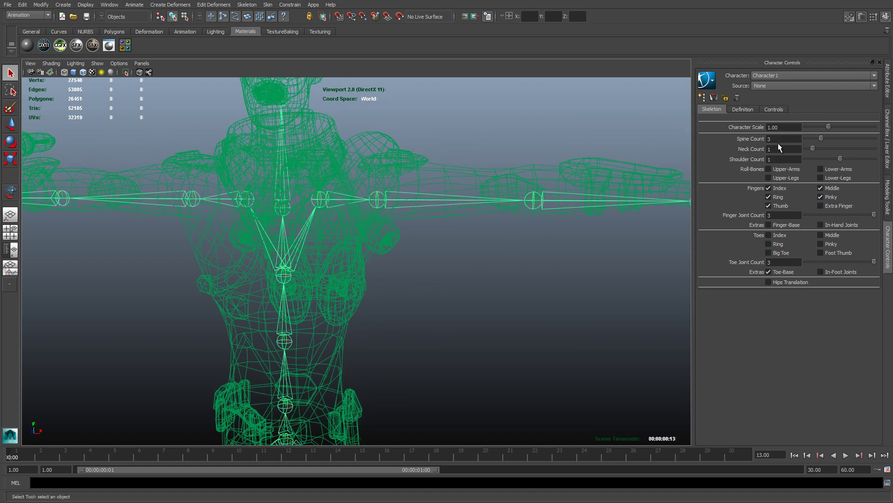
{"action": "scroll", "coordinate": [554, 258], "scroll_direction": "down", "scroll_amount": 3}
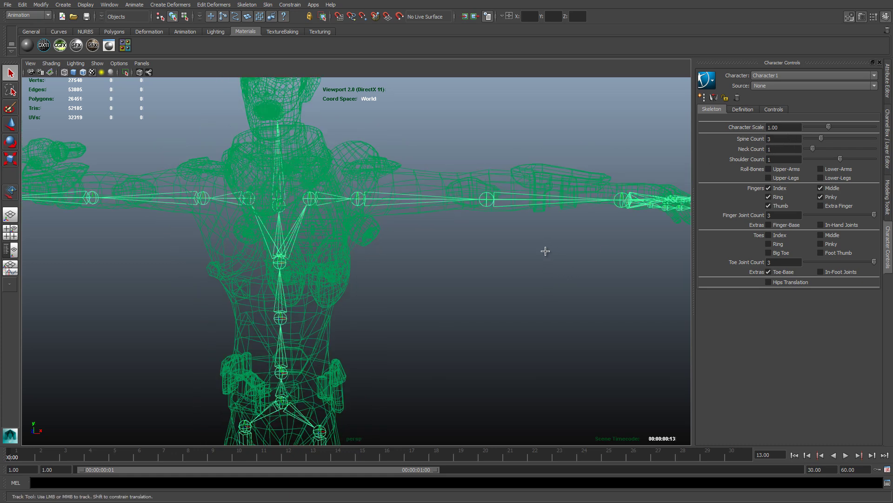
{"action": "left_click", "coordinate": [773, 139]}
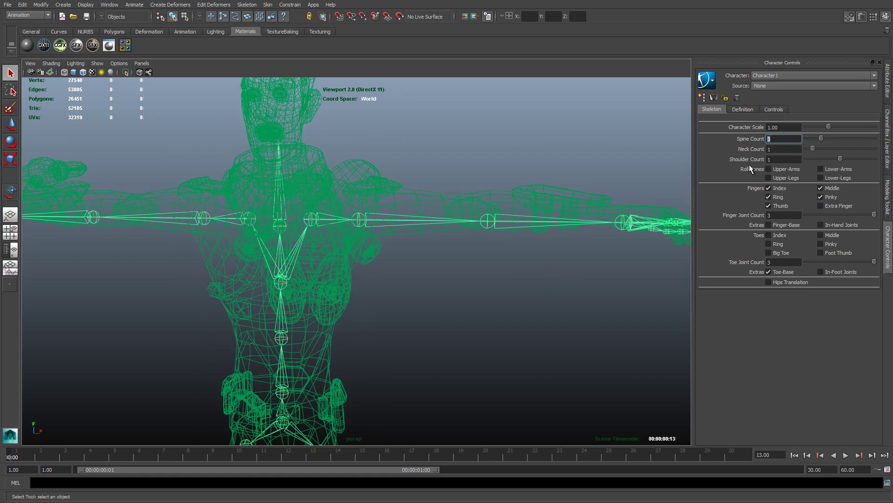
{"action": "middle_click_drag", "start_coordinate": [468, 339], "coordinate": [474, 284], "text": "alt"}
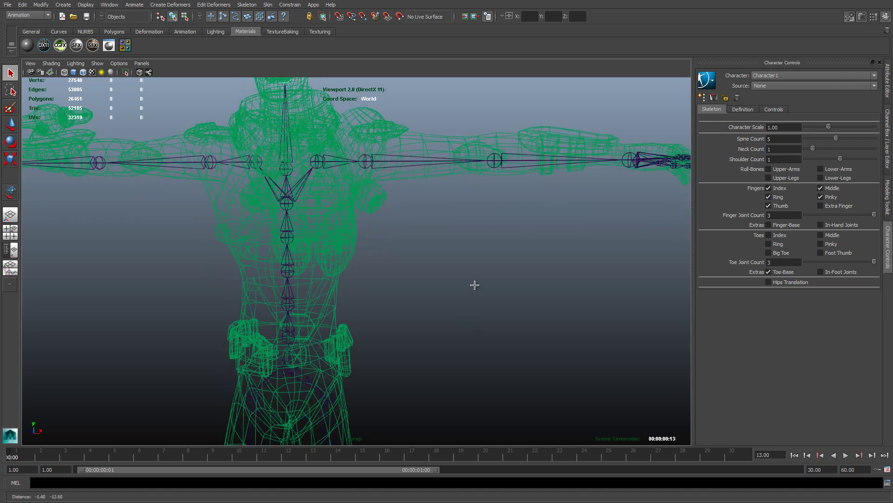
{"action": "key", "text": "Return"}
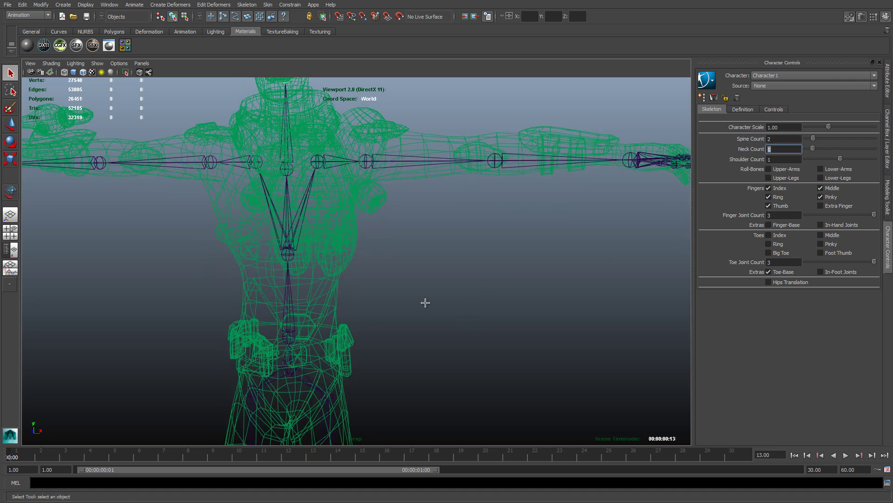
Set the skeleton's Neck Count to 2.
{"action": "double_click", "coordinate": [781, 148]}
{"action": "type", "text": "2"}
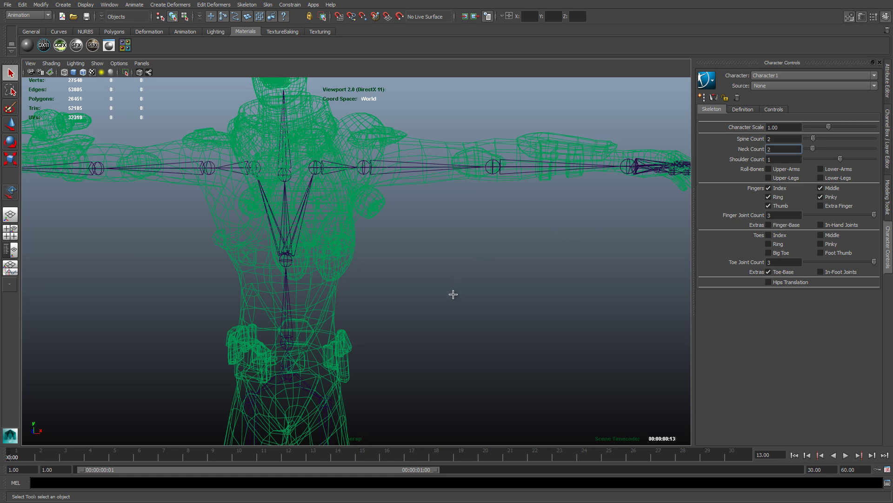
{"action": "key", "text": "Return"}
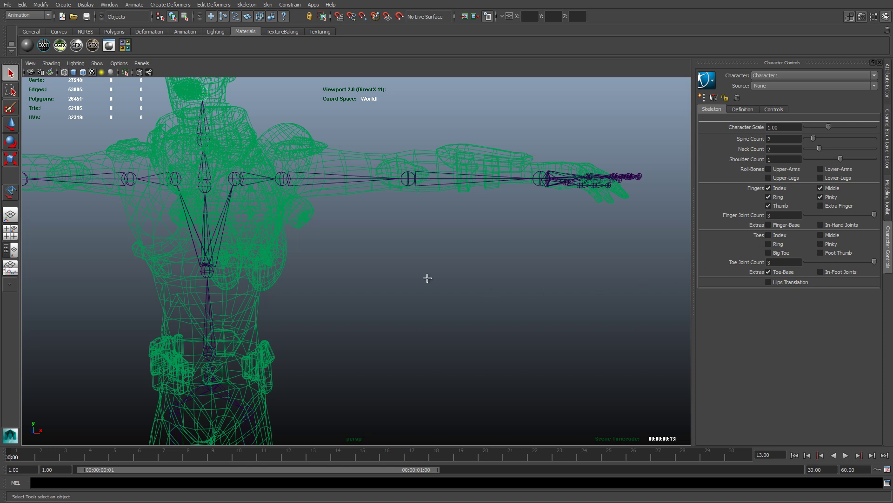
Try moving the upper-arm joint beside the shoulder with the Move tool, and undo back past the skeleton's creation.
{"action": "middle_click_drag", "start_coordinate": [427, 278], "coordinate": [538, 281], "text": "alt"}
{"action": "left_click", "coordinate": [461, 213]}
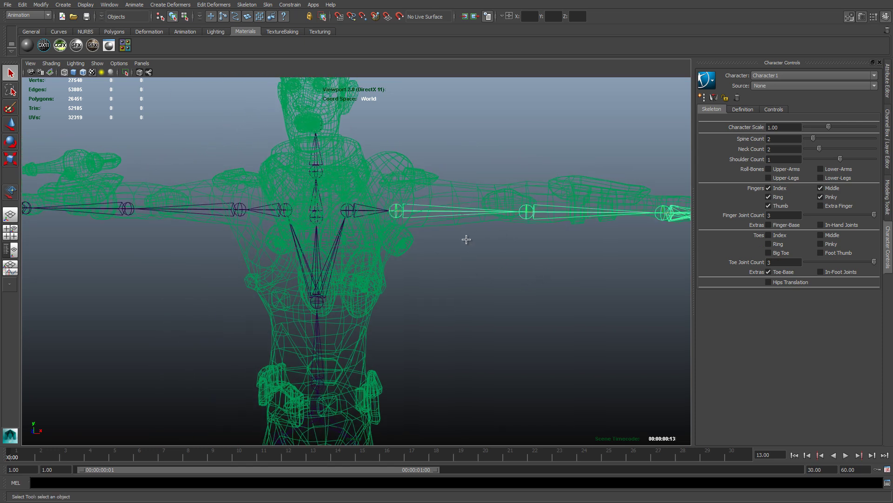
{"action": "key", "text": "w"}
{"action": "mouse_move", "coordinate": [405, 212]}
{"action": "left_mouse_down"}
{"action": "mouse_move", "coordinate": [424, 210]}
{"action": "mouse_move", "coordinate": [399, 205]}
{"action": "left_mouse_up"}
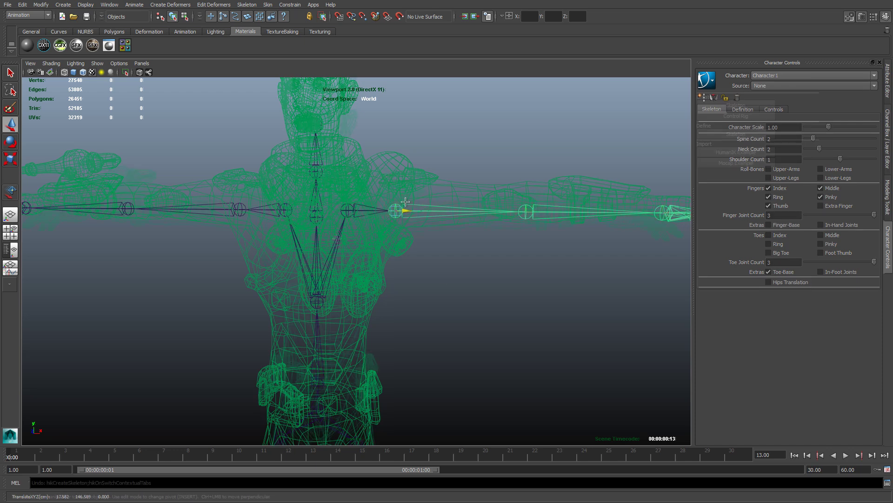
Return the perspective view to untextured shaded display and frame the character's upper body.
{"action": "key", "text": "5"}
{"action": "left_click_drag", "start_coordinate": [388, 307], "coordinate": [365, 276], "text": "alt"}
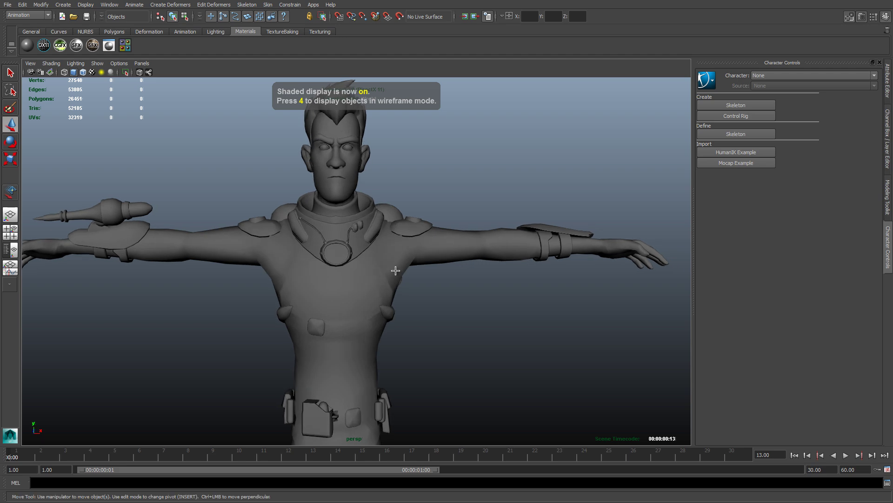
{"action": "middle_click_drag", "start_coordinate": [407, 234], "coordinate": [361, 239], "text": "alt"}
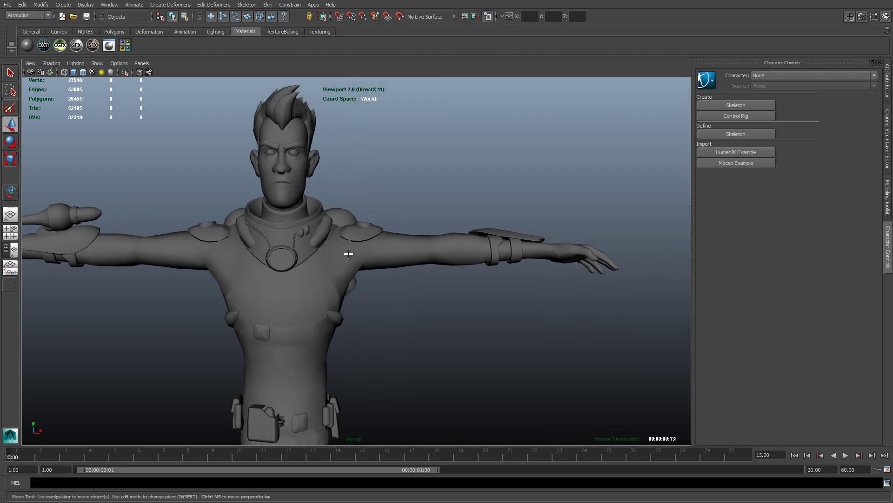
Switch to the front view and hide its lights, cameras and image planes.
{"action": "key", "text": "space"}
{"action": "key", "text": "space"}
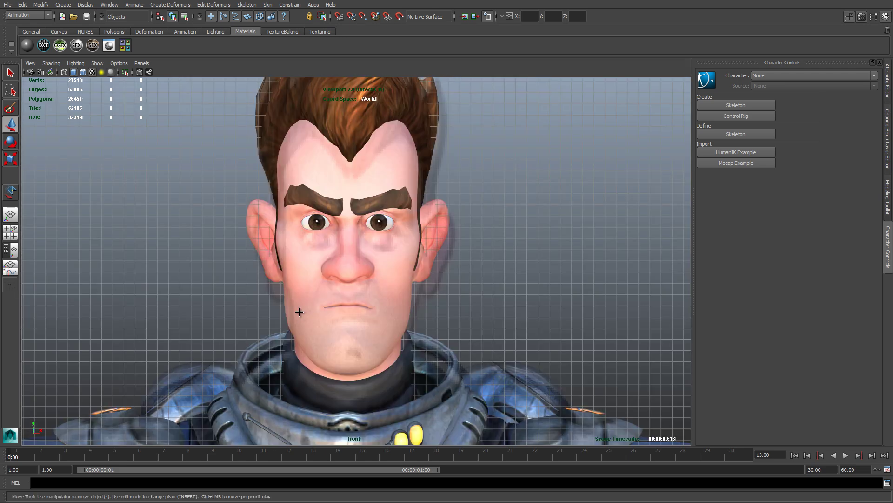
{"action": "scroll", "coordinate": [304, 305], "scroll_direction": "down", "scroll_amount": 4}
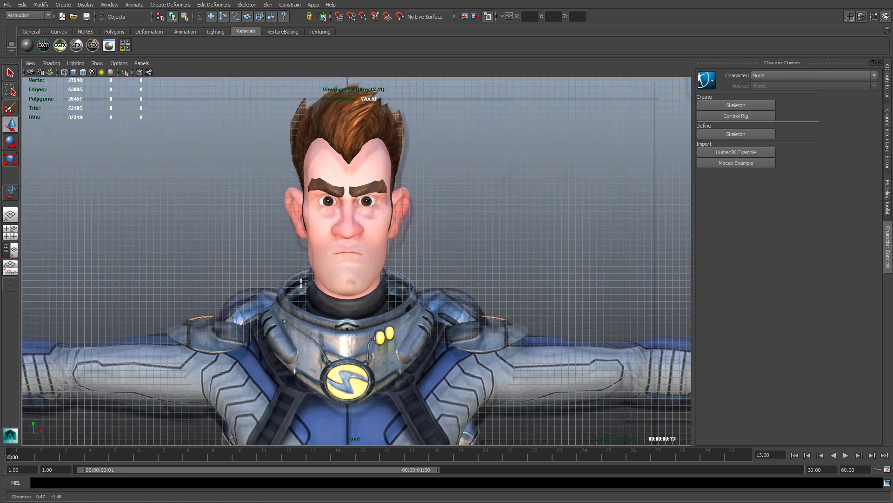
{"action": "scroll", "coordinate": [301, 283], "scroll_direction": "down", "scroll_amount": 3}
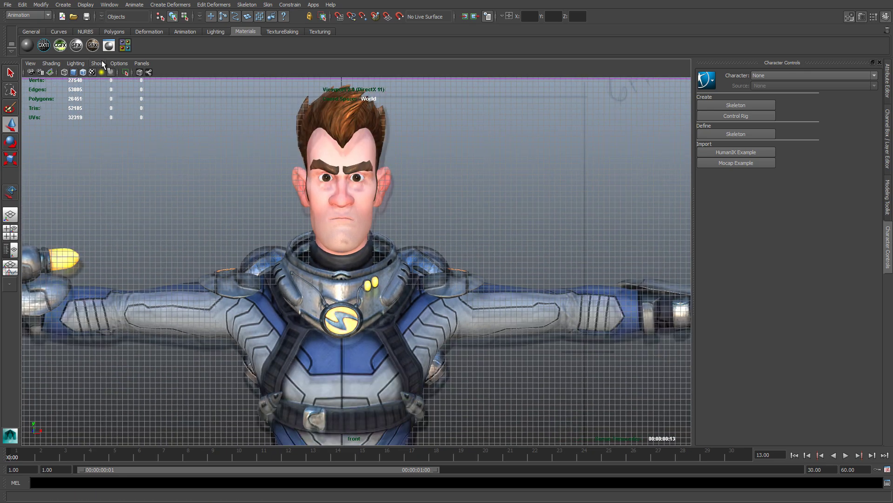
{"action": "left_click", "coordinate": [100, 63]}
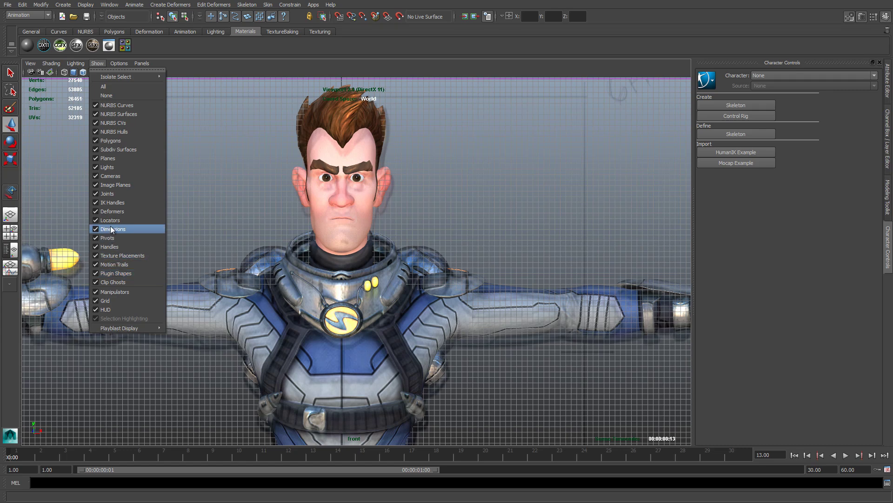
{"action": "left_click", "coordinate": [109, 185]}
{"action": "scroll", "coordinate": [259, 283], "scroll_direction": "down", "scroll_amount": 3}
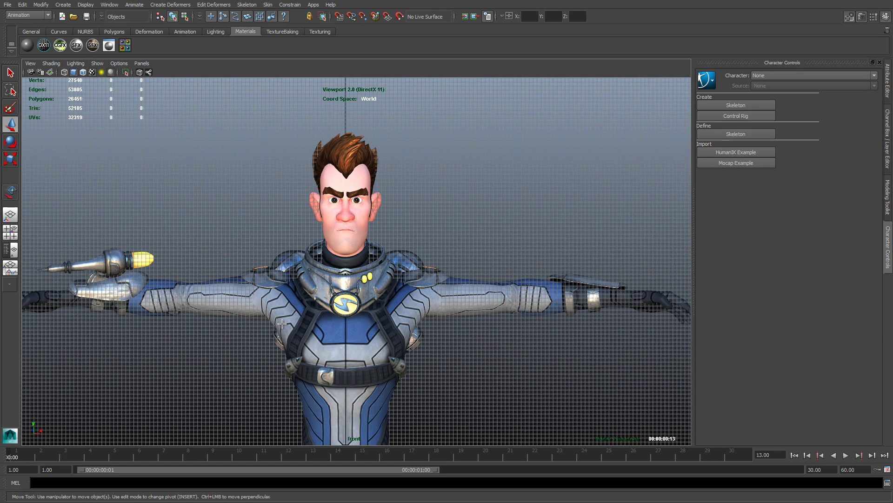
{"action": "scroll", "coordinate": [259, 282], "scroll_direction": "down", "scroll_amount": 1}
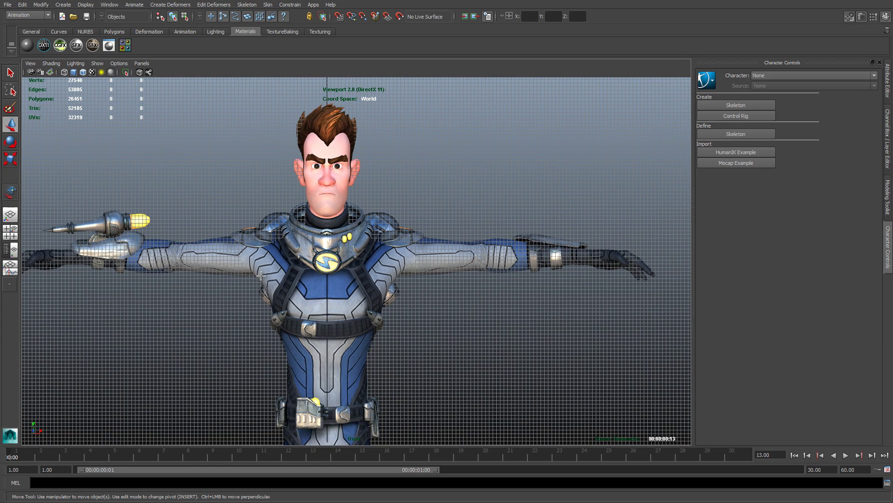
Show the front view in untextured shaded display, hide its grid, and frame the character's upper body.
{"action": "key", "text": "5"}
{"action": "scroll", "coordinate": [261, 276], "scroll_direction": "down", "scroll_amount": 2}
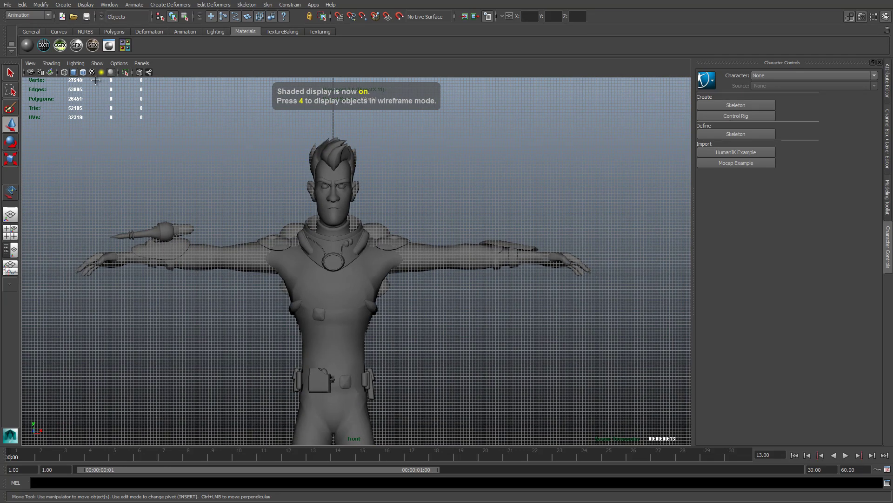
{"action": "left_click", "coordinate": [98, 63]}
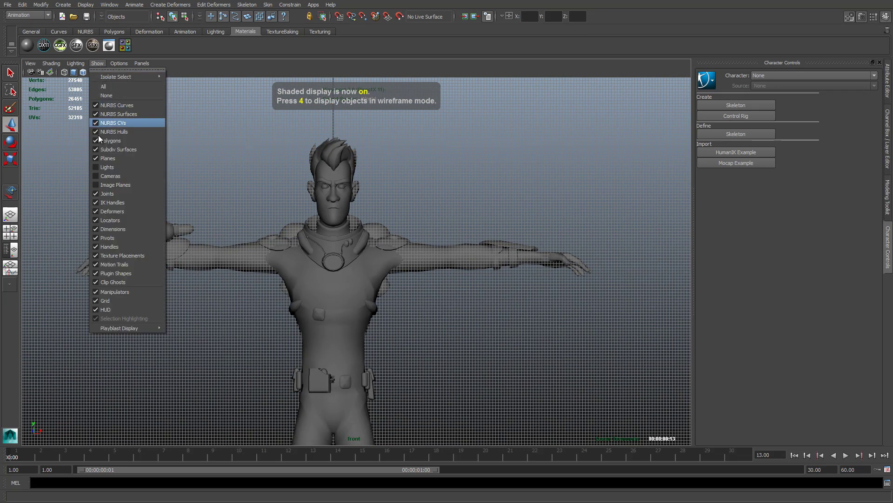
{"action": "left_click", "coordinate": [104, 301]}
{"action": "scroll", "coordinate": [412, 279], "scroll_direction": "up", "scroll_amount": 4}
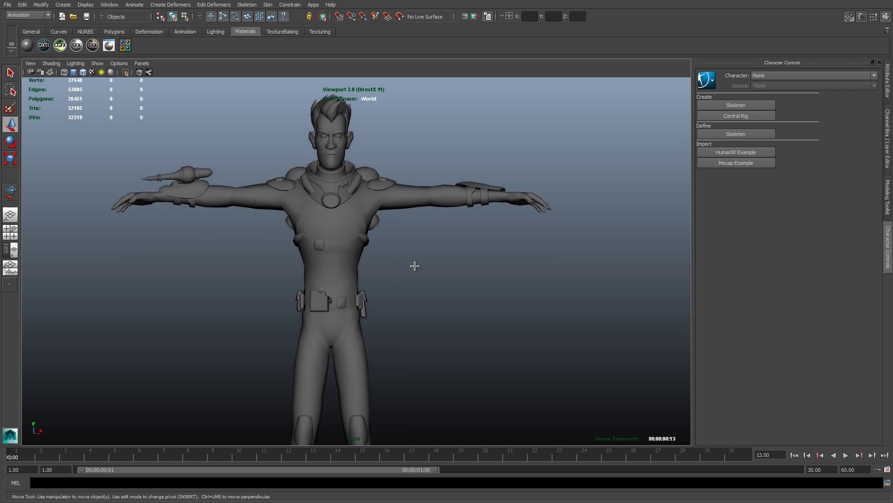
{"action": "scroll", "coordinate": [378, 241], "scroll_direction": "up", "scroll_amount": 2}
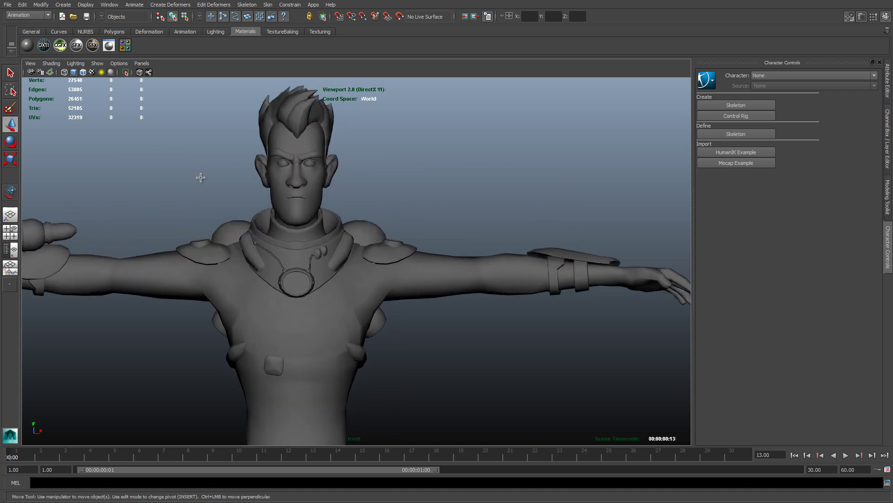
Start the Joint Tool with its settings displayed and keep symmetry set to X-Axis.
{"action": "left_click", "coordinate": [253, 6]}
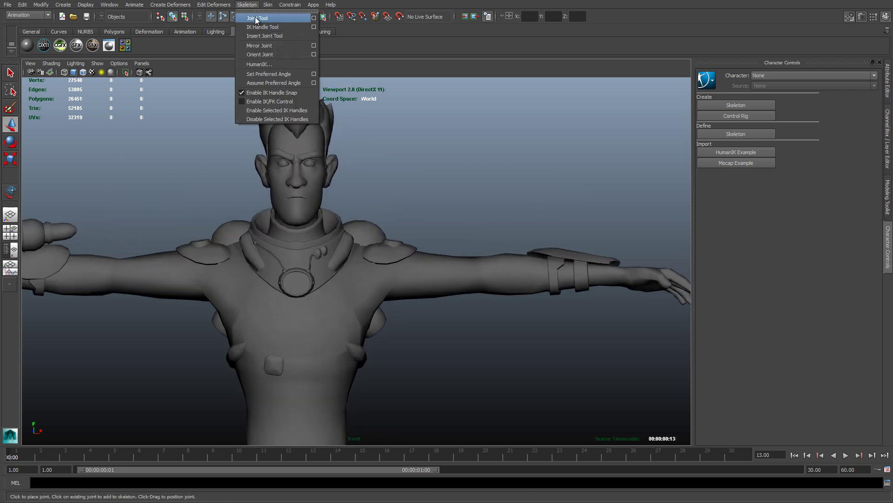
{"action": "left_click", "coordinate": [314, 19]}
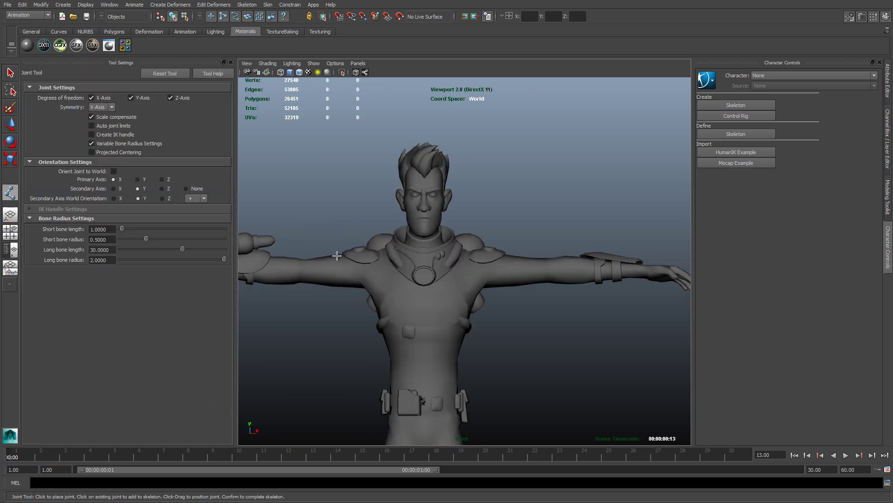
{"action": "middle_click_drag", "start_coordinate": [505, 286], "coordinate": [481, 259], "text": "alt"}
{"action": "right_click_drag", "start_coordinate": [481, 259], "coordinate": [489, 239], "text": "alt"}
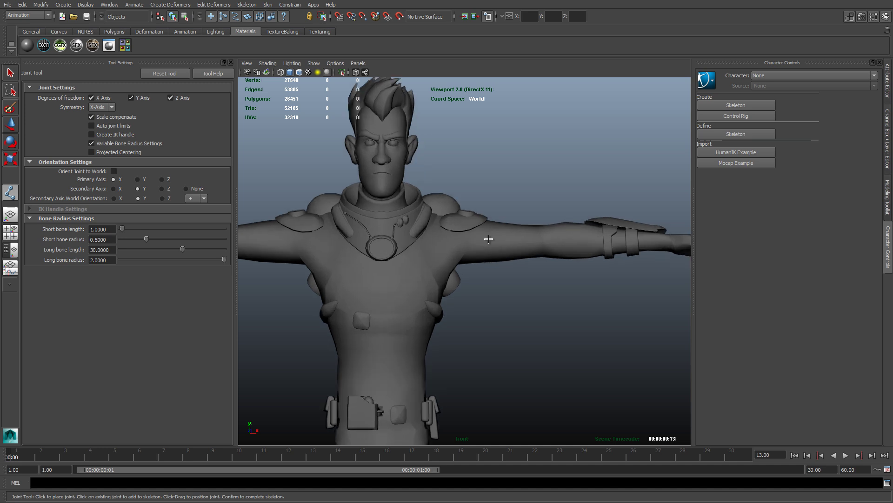
{"action": "middle_click_drag", "start_coordinate": [489, 239], "coordinate": [487, 265], "text": "alt"}
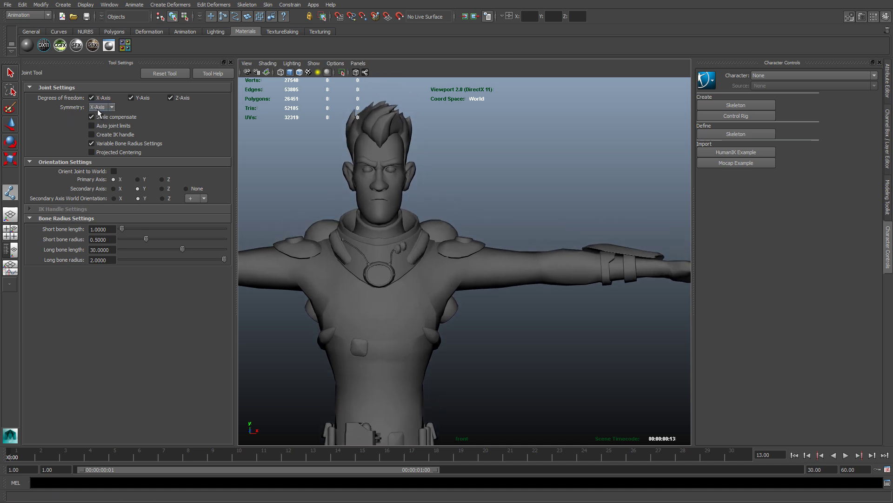
{"action": "left_click", "coordinate": [113, 107]}
{"action": "left_click", "coordinate": [155, 107]}
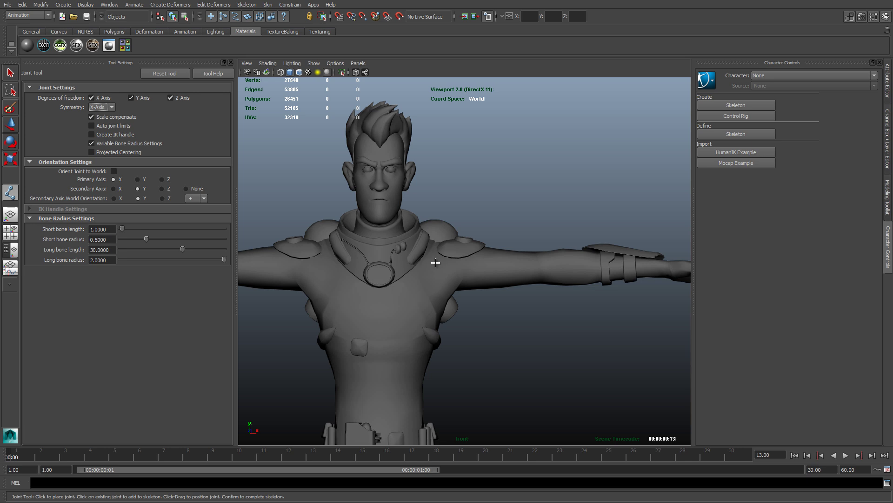
Try drawing a symmetrical arm joint chain from shoulder through elbow to wrist in the front view, and inspect its depth in perspective.
{"action": "left_click", "coordinate": [546, 264]}
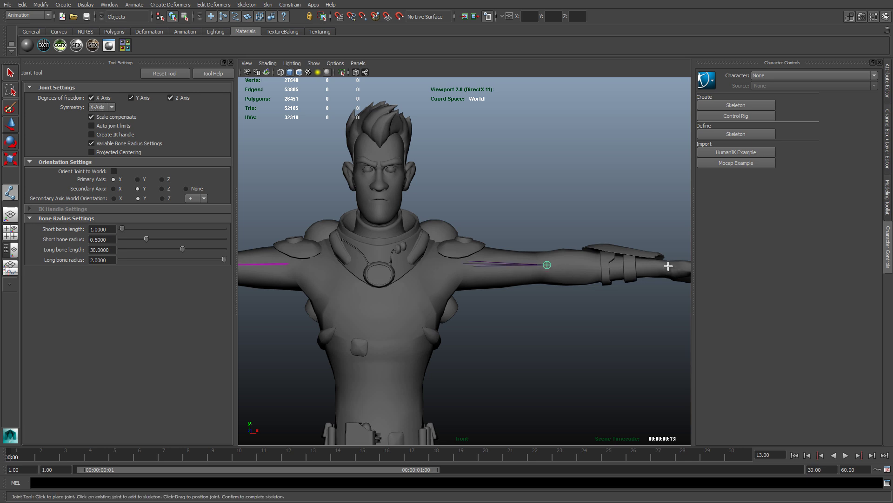
{"action": "left_click", "coordinate": [667, 265]}
{"action": "scroll", "coordinate": [448, 320], "scroll_direction": "down", "scroll_amount": 3}
{"action": "middle_click_drag", "start_coordinate": [396, 315], "coordinate": [421, 314], "text": "alt"}
{"action": "scroll", "coordinate": [420, 314], "scroll_direction": "up", "scroll_amount": 1}
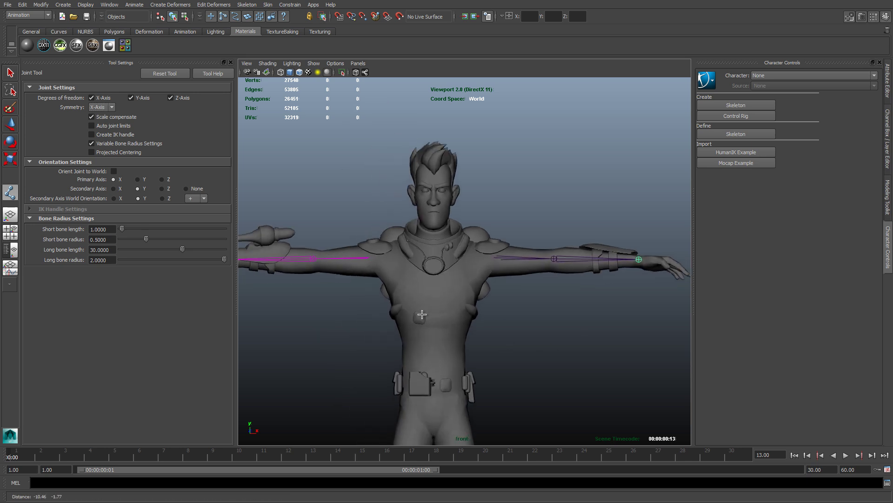
{"action": "key", "text": "space"}
{"action": "key", "text": "space"}
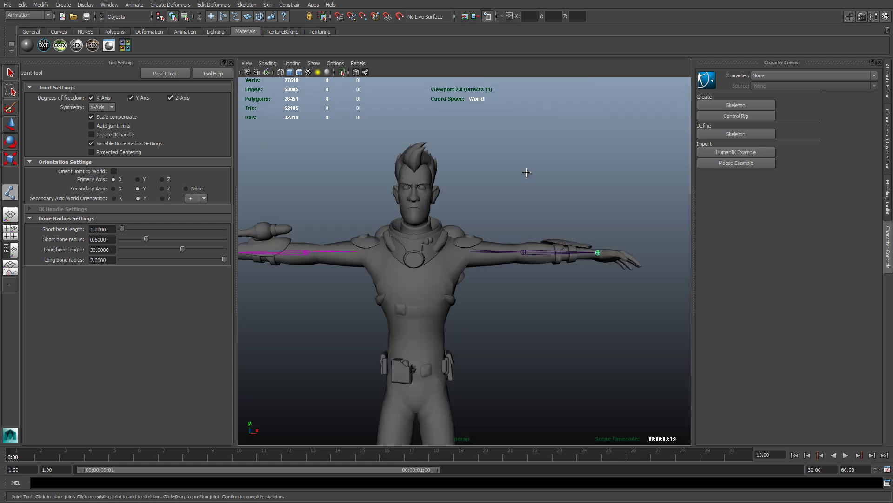
{"action": "left_click_drag", "start_coordinate": [526, 171], "coordinate": [430, 127], "text": "alt"}
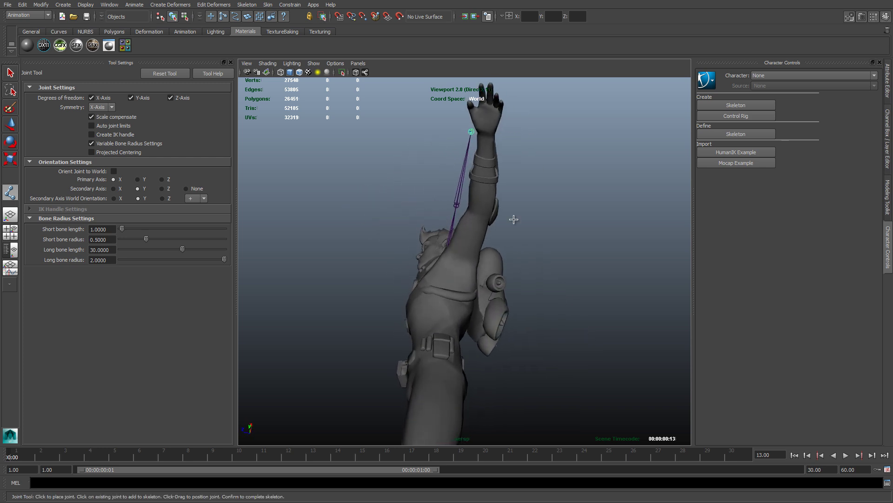
Undo the placed shoulder, elbow and wrist joints on both arms.
{"action": "key", "text": "z"}
{"action": "key", "text": "z"}
{"action": "key", "text": "z"}
{"action": "key", "text": "z"}
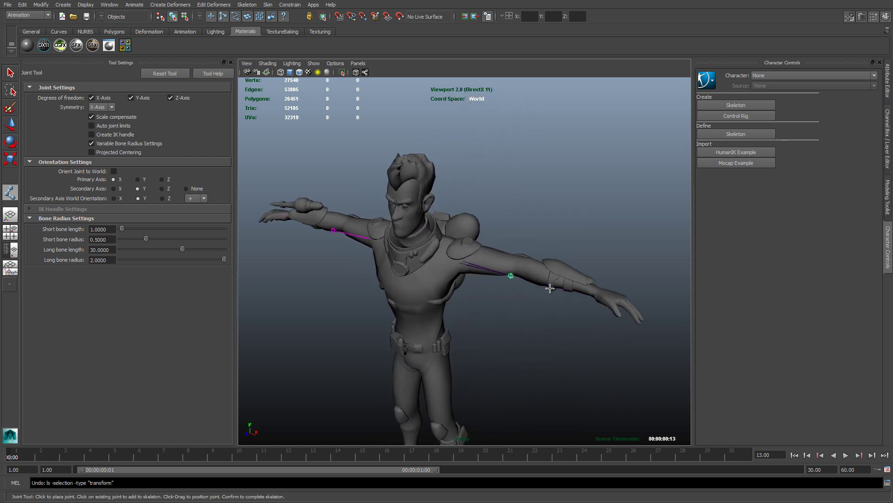
Return to the front view and enable Projected Centering for the Joint Tool, with the outstretched arm framed.
{"action": "key", "text": "space"}
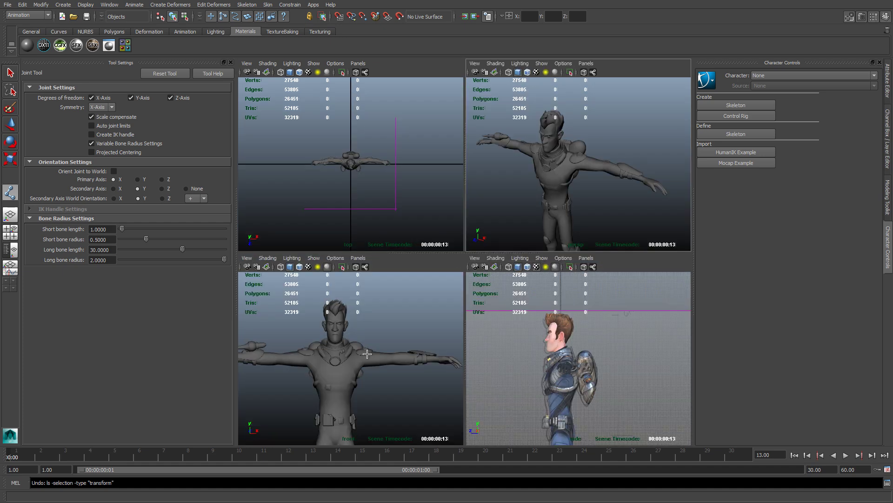
{"action": "key", "text": "space"}
{"action": "scroll", "coordinate": [447, 294], "scroll_direction": "up", "scroll_amount": 3}
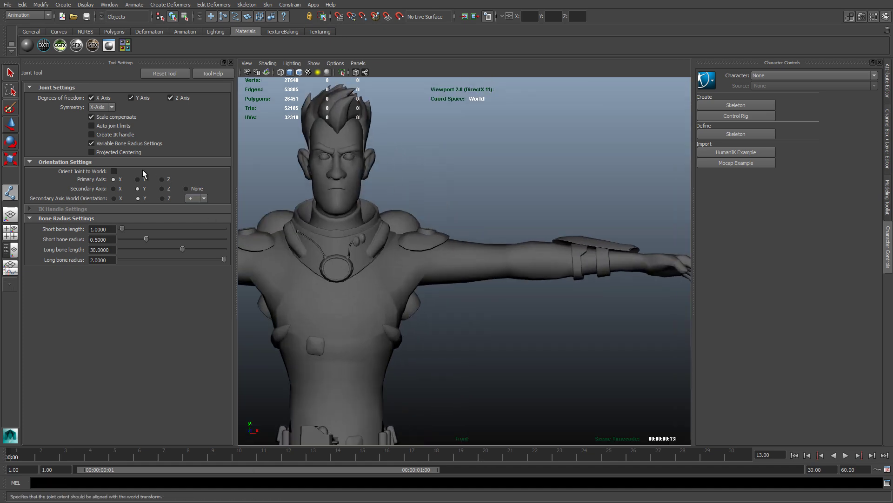
{"action": "left_click", "coordinate": [108, 150]}
{"action": "middle_click_drag", "start_coordinate": [416, 307], "coordinate": [363, 262], "text": "alt"}
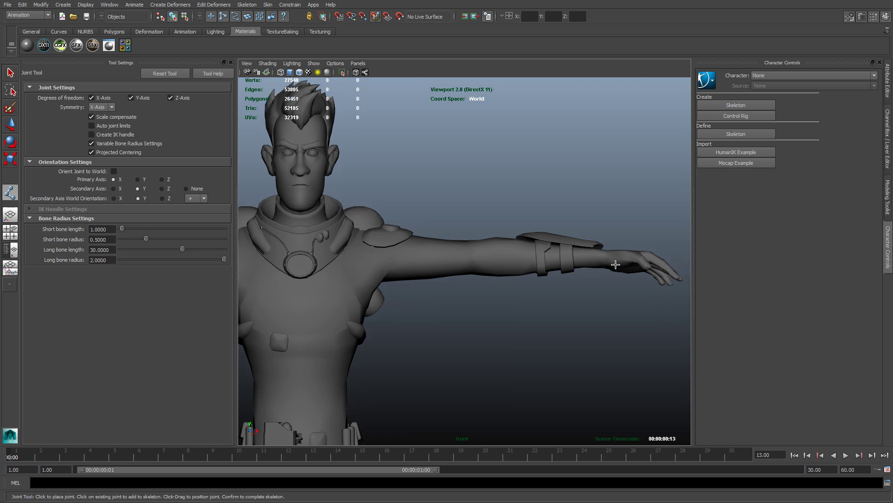
Leave the Joint tool and show the character as wireframe in the perspective view to examine the new arm joints.
{"action": "key", "text": "w"}
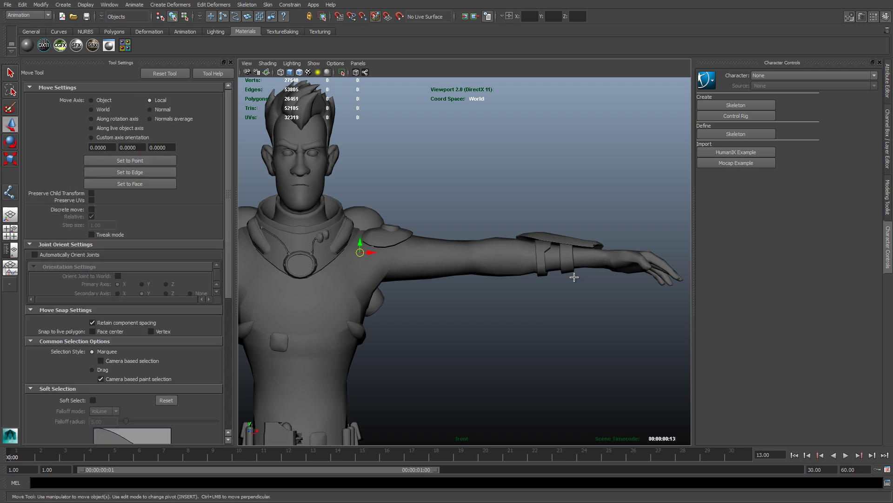
{"action": "key", "text": "space"}
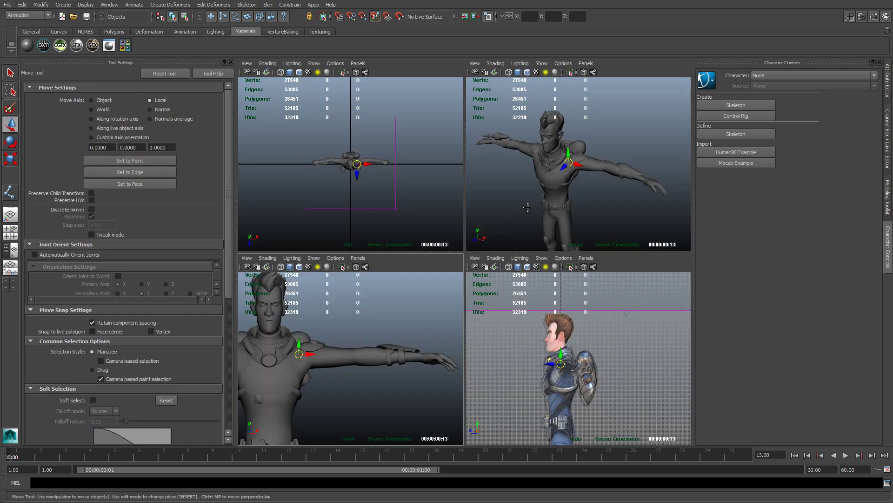
{"action": "key", "text": "space"}
{"action": "key", "text": "4"}
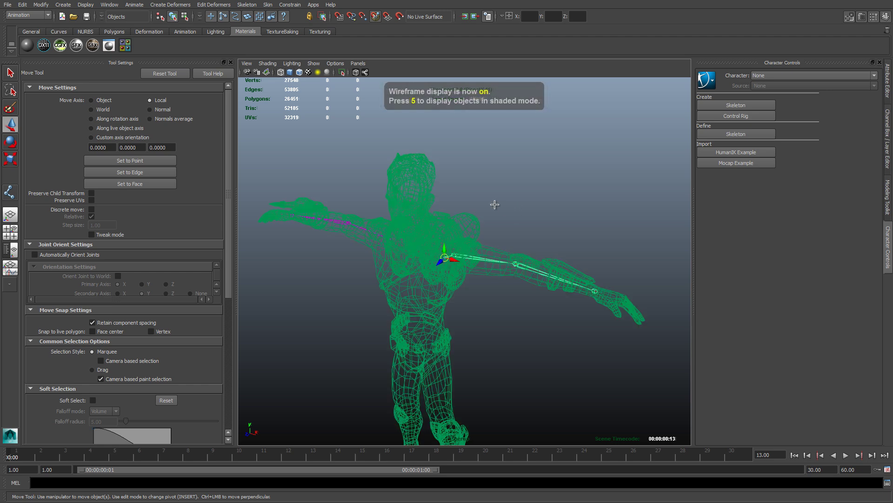
{"action": "mouse_move", "coordinate": [488, 226]}
{"action": "left_mouse_down", "text": "alt"}
{"action": "mouse_move", "coordinate": [576, 221]}
{"action": "mouse_move", "coordinate": [533, 207]}
{"action": "mouse_move", "coordinate": [501, 218]}
{"action": "mouse_move", "coordinate": [480, 203]}
{"action": "mouse_move", "coordinate": [474, 210]}
{"action": "mouse_move", "coordinate": [615, 202]}
{"action": "mouse_move", "coordinate": [508, 216]}
{"action": "left_mouse_up", "text": "alt"}
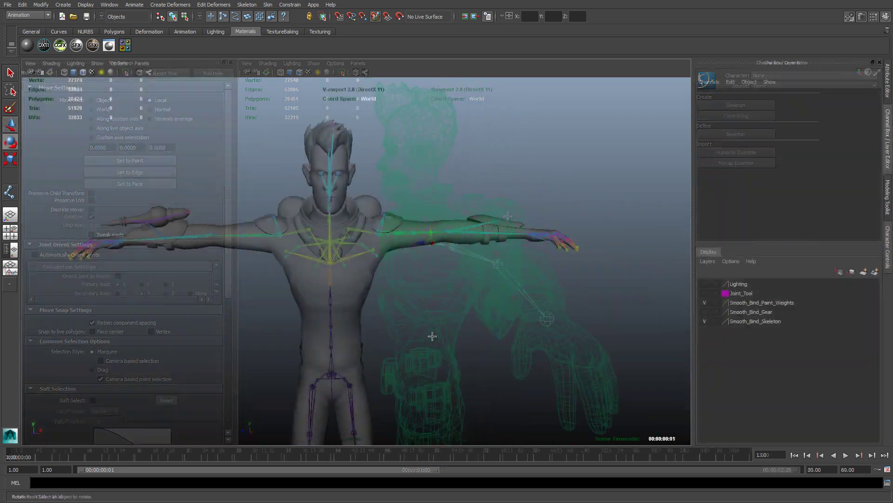
Try rotating the left upper arm joint of the completed skeleton while the body mesh is unbound, and undo the rotation.
{"action": "mouse_move", "coordinate": [391, 355]}
{"action": "left_mouse_down", "text": "alt"}
{"action": "mouse_move", "coordinate": [462, 323]}
{"action": "mouse_move", "coordinate": [331, 319]}
{"action": "mouse_move", "coordinate": [483, 319]}
{"action": "mouse_move", "coordinate": [538, 307]}
{"action": "mouse_move", "coordinate": [483, 303]}
{"action": "mouse_move", "coordinate": [439, 323]}
{"action": "mouse_move", "coordinate": [392, 325]}
{"action": "left_mouse_up", "text": "alt"}
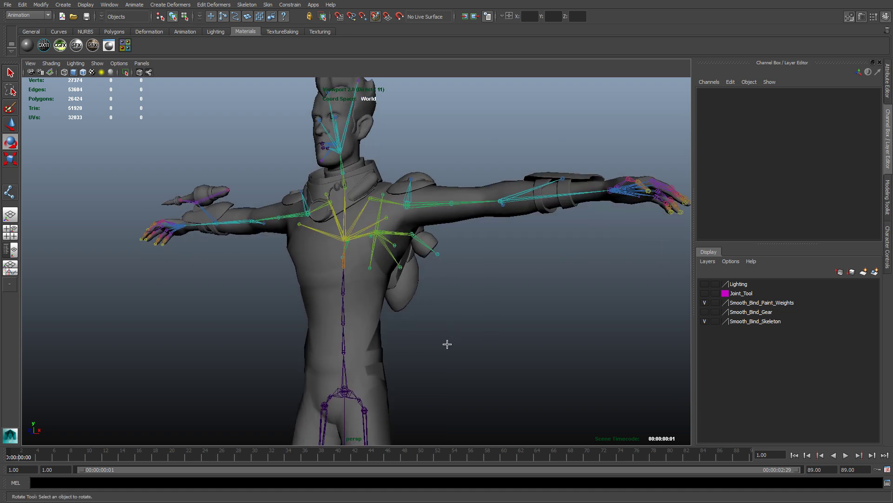
{"action": "left_click_drag", "start_coordinate": [447, 343], "coordinate": [406, 297], "text": "alt"}
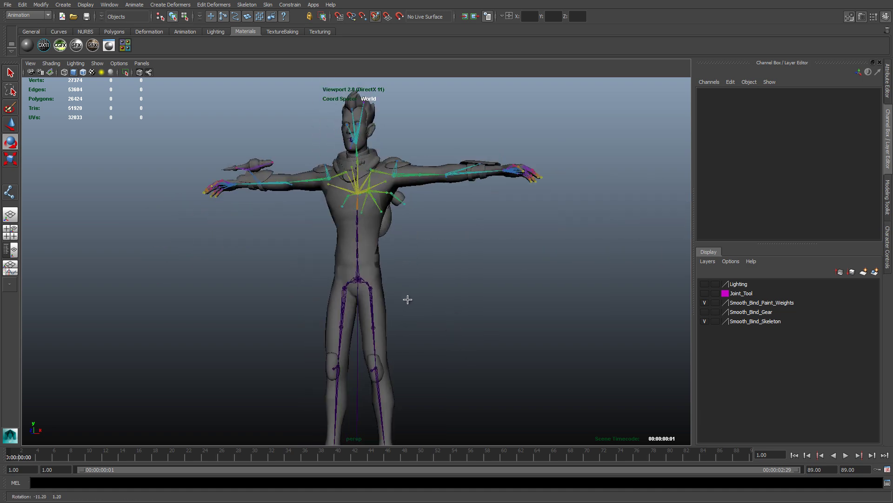
{"action": "right_click_drag", "start_coordinate": [406, 297], "coordinate": [412, 313], "text": "alt"}
{"action": "left_click_drag", "start_coordinate": [411, 313], "coordinate": [419, 250], "text": "alt"}
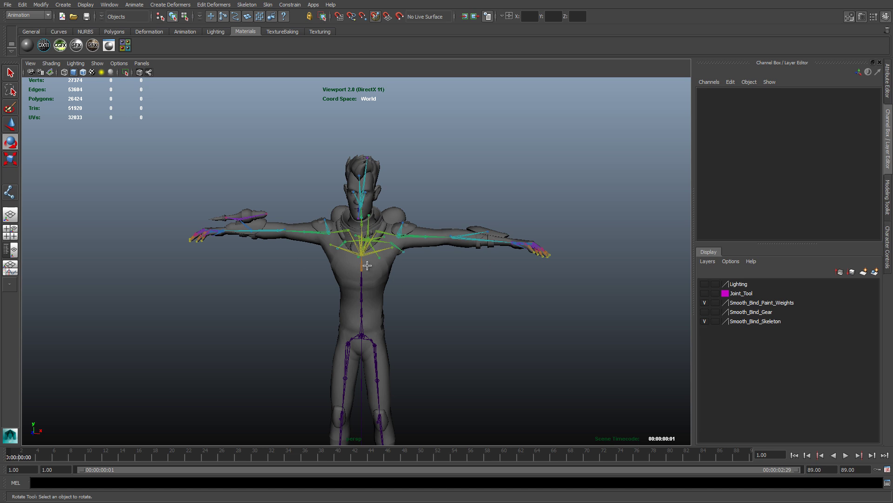
{"action": "scroll", "coordinate": [413, 259], "scroll_direction": "up", "scroll_amount": 3}
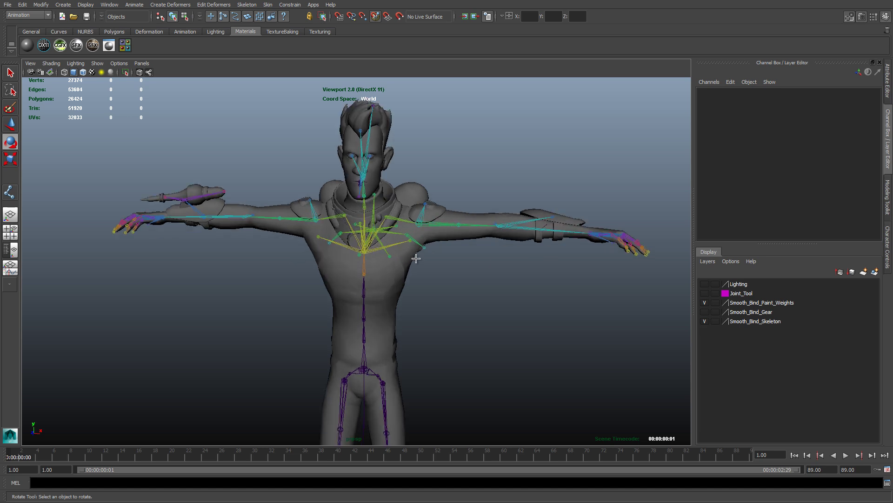
{"action": "middle_click_drag", "start_coordinate": [420, 248], "coordinate": [416, 278], "text": "alt"}
{"action": "left_click", "coordinate": [431, 255]}
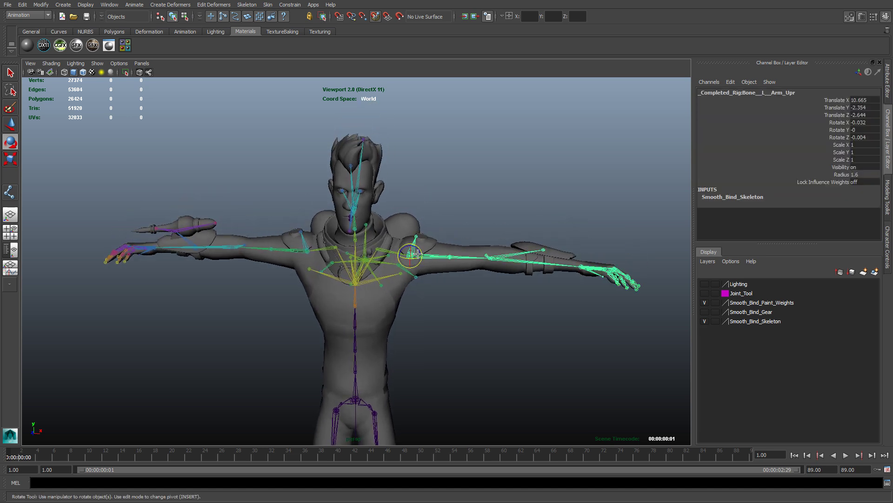
{"action": "mouse_move", "coordinate": [417, 245]}
{"action": "left_mouse_down"}
{"action": "mouse_move", "coordinate": [416, 263]}
{"action": "mouse_move", "coordinate": [420, 249]}
{"action": "left_mouse_up"}
{"action": "key", "text": "ctrl+z"}
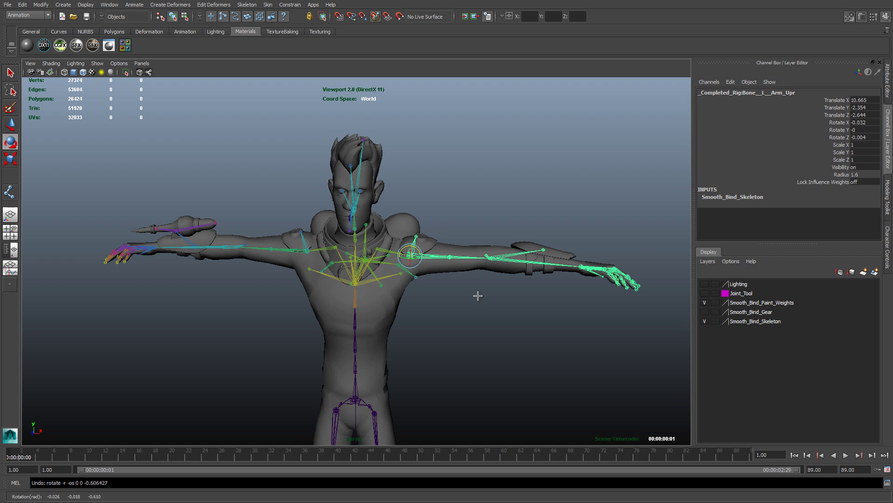
Select the skeleton from its root joint together with the body mesh and bind the mesh's skin to it.
{"action": "key", "text": "f"}
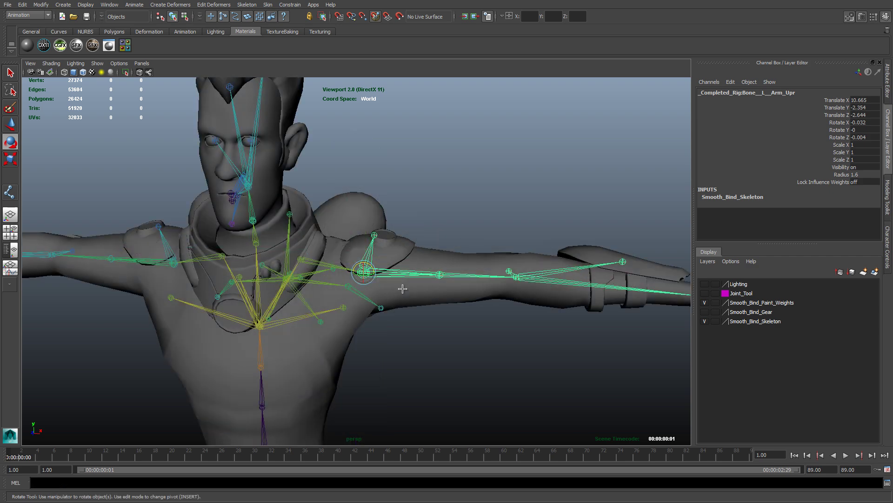
{"action": "left_click_drag", "start_coordinate": [403, 288], "coordinate": [340, 318], "text": "alt"}
{"action": "left_click", "coordinate": [448, 295]}
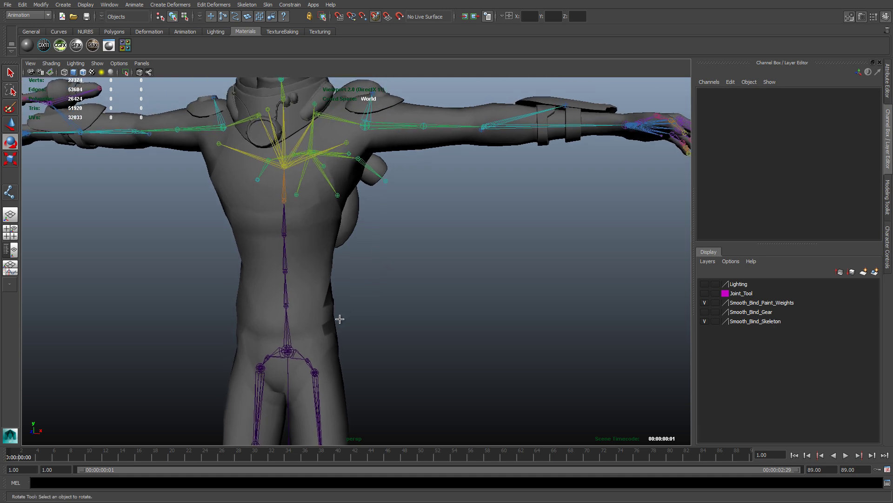
{"action": "left_click", "coordinate": [288, 350]}
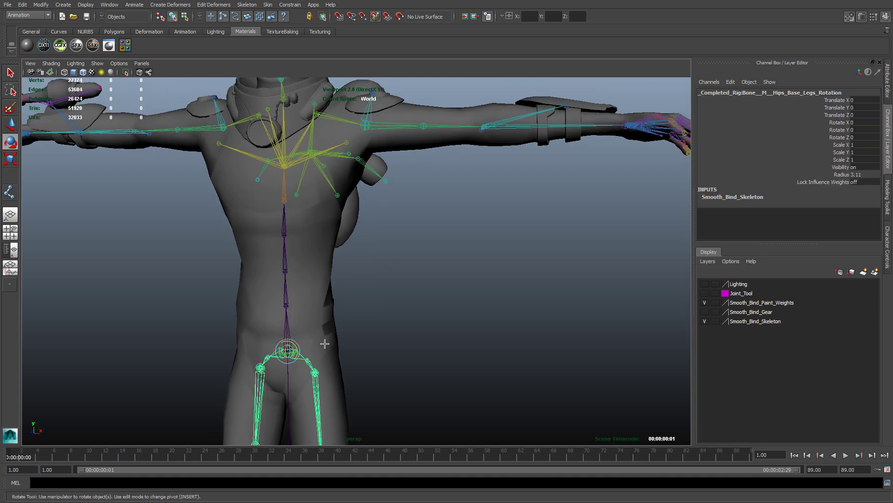
{"action": "left_click", "coordinate": [351, 318]}
{"action": "left_click", "coordinate": [286, 350]}
{"action": "left_click_drag", "start_coordinate": [344, 299], "coordinate": [368, 287], "text": "alt"}
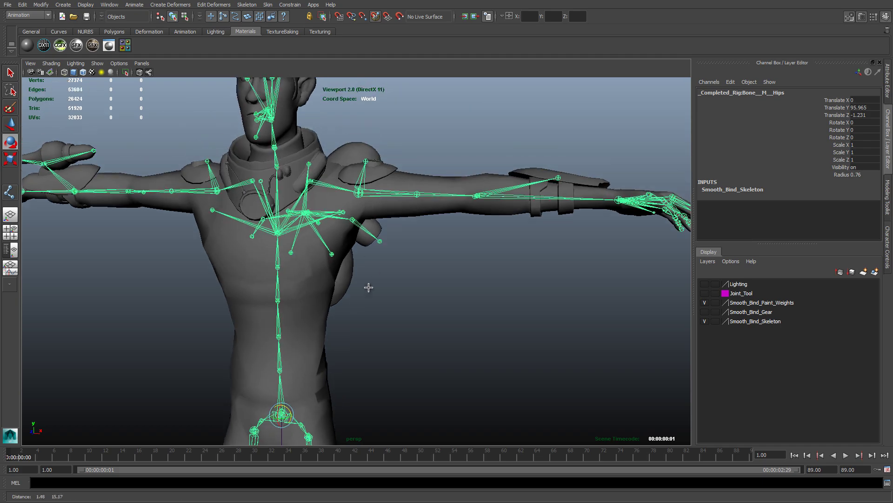
{"action": "left_click", "coordinate": [406, 180]}
{"action": "left_click_drag", "start_coordinate": [406, 180], "coordinate": [415, 359], "text": "alt"}
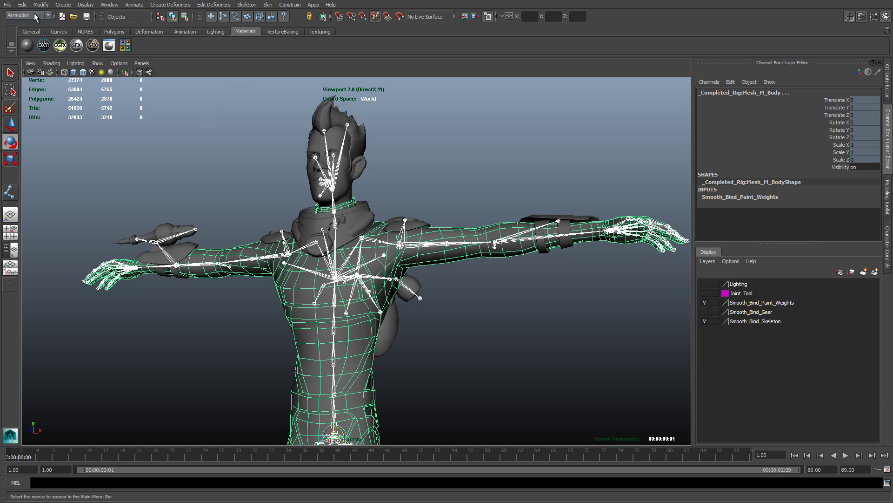
{"action": "left_click", "coordinate": [267, 6]}
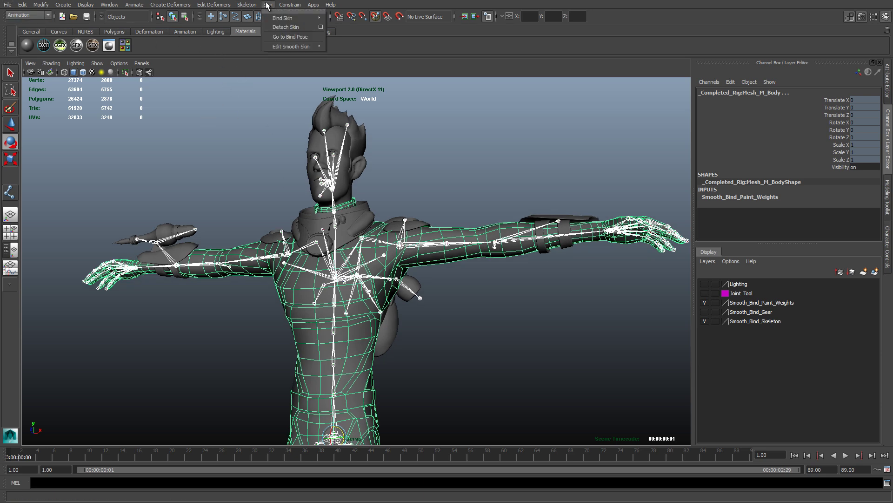
{"action": "mouse_move", "coordinate": [277, 19]}
{"action": "left_click", "coordinate": [352, 22]}
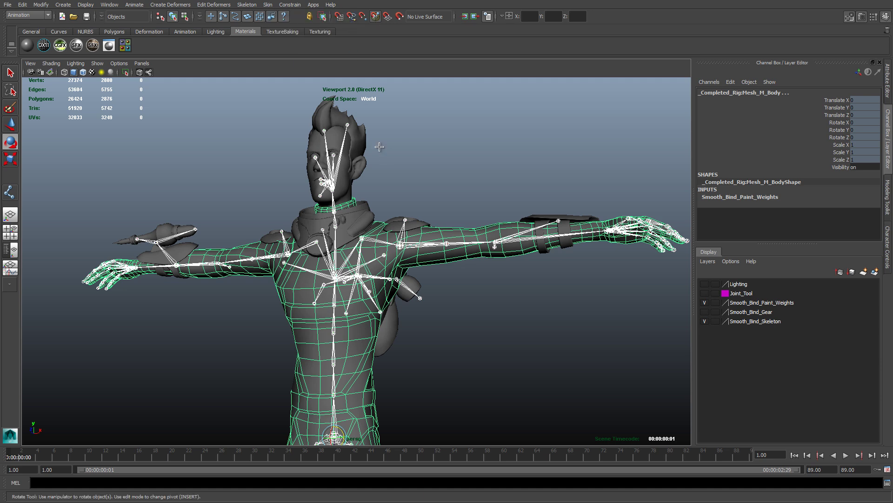
Rotate the left upper arm joint down towards the torso, to about -1.25 on Z, and examine the shoulder deformation.
{"action": "scroll", "coordinate": [433, 270], "scroll_direction": "down", "scroll_amount": 8}
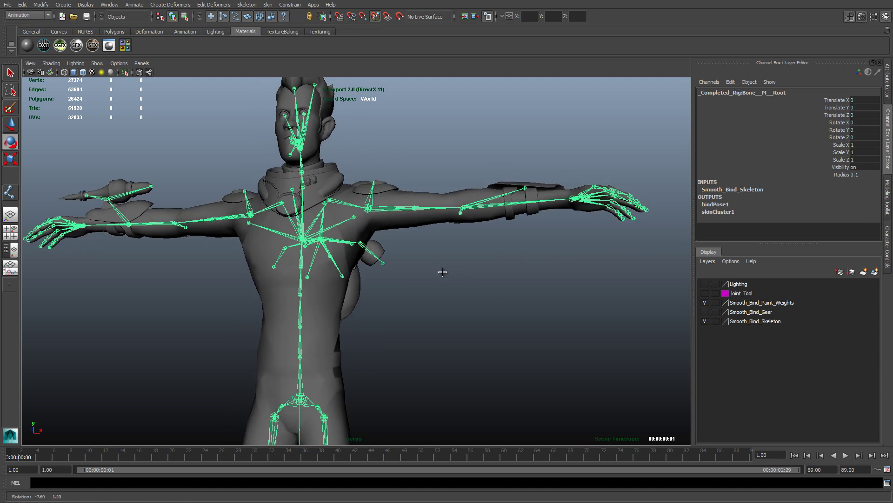
{"action": "scroll", "coordinate": [442, 287], "scroll_direction": "up", "scroll_amount": 5}
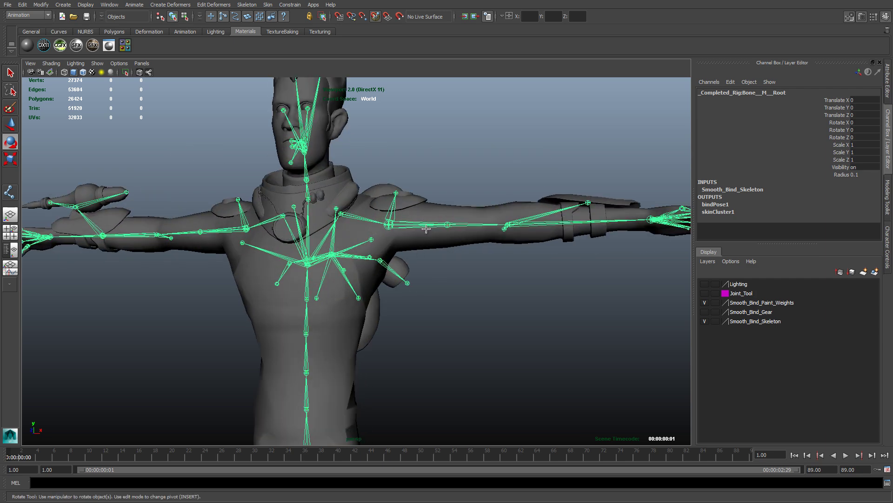
{"action": "left_click", "coordinate": [428, 223]}
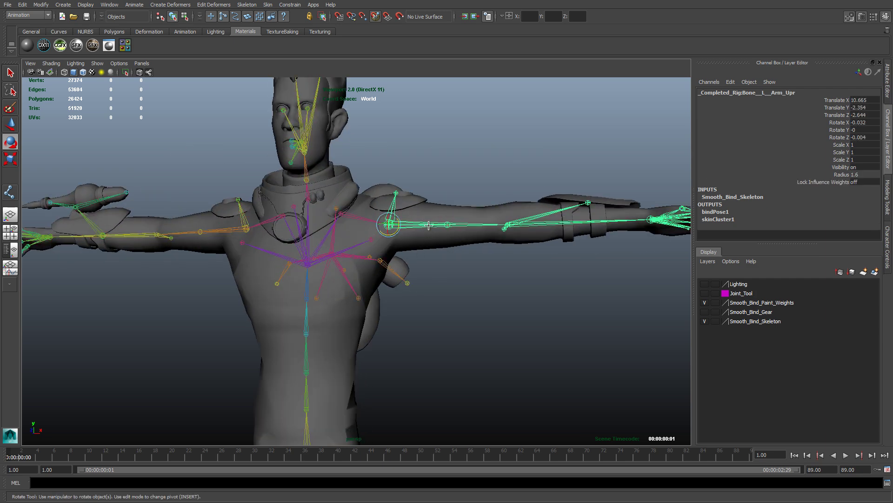
{"action": "mouse_move", "coordinate": [396, 227]}
{"action": "left_mouse_down"}
{"action": "mouse_move", "coordinate": [386, 228]}
{"action": "mouse_move", "coordinate": [392, 235]}
{"action": "left_mouse_up"}
{"action": "left_click_drag", "start_coordinate": [462, 267], "coordinate": [472, 293], "text": "alt"}
{"action": "scroll", "coordinate": [434, 255], "scroll_direction": "up", "scroll_amount": 3}
{"action": "scroll", "coordinate": [431, 253], "scroll_direction": "up", "scroll_amount": 2}
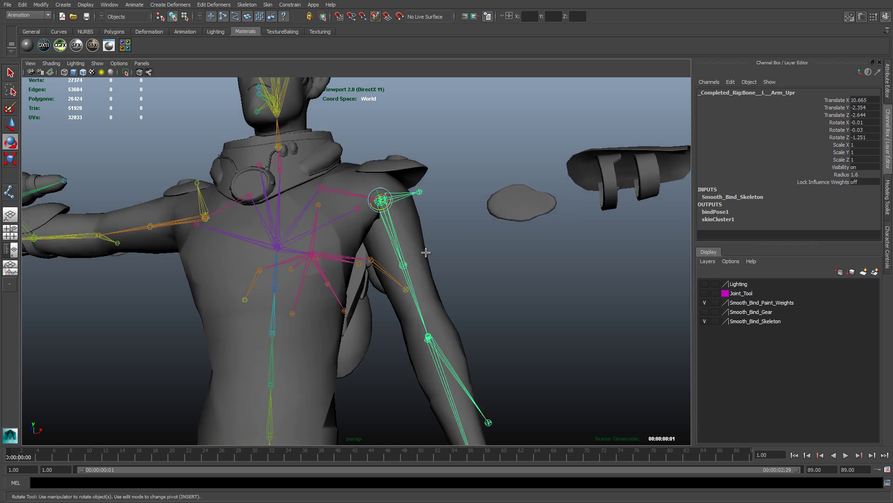
{"action": "left_click_drag", "start_coordinate": [439, 261], "coordinate": [412, 254], "text": "alt"}
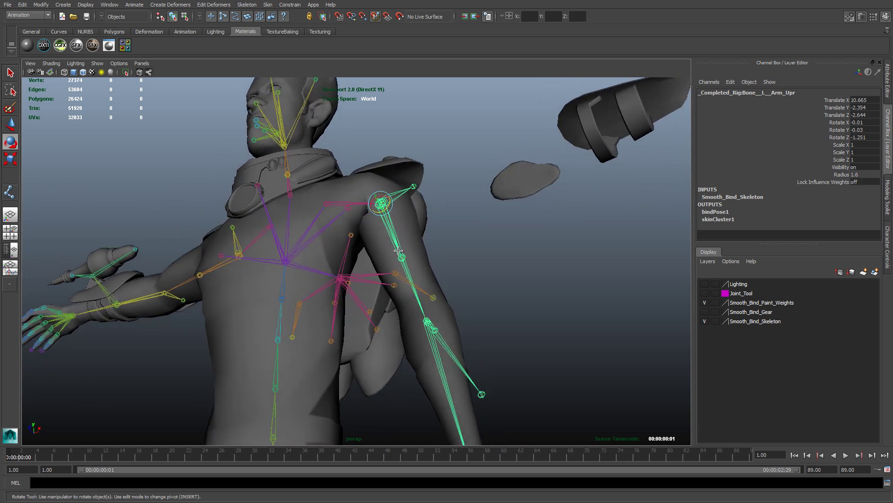
Select the body mesh and start the Paint Skin Weights Tool with its settings shown.
{"action": "left_click", "coordinate": [349, 226]}
{"action": "left_click_drag", "start_coordinate": [350, 226], "coordinate": [445, 256], "text": "alt"}
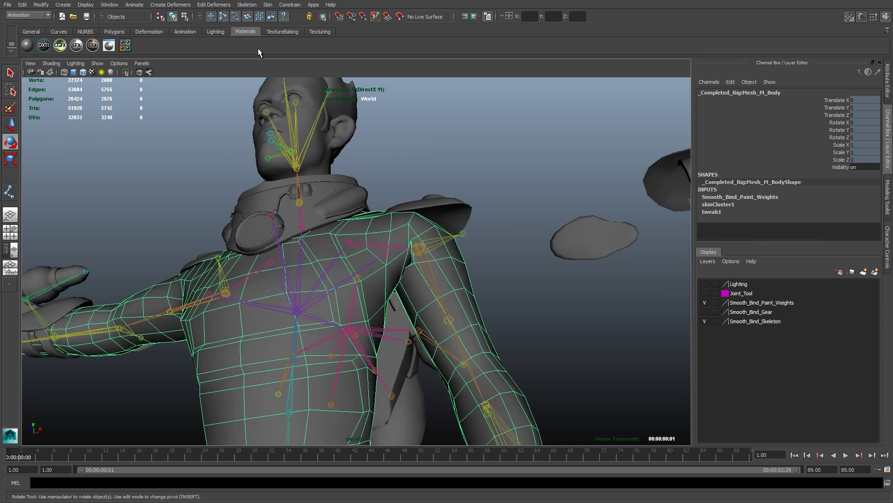
{"action": "left_click", "coordinate": [275, 4]}
{"action": "mouse_move", "coordinate": [294, 46]}
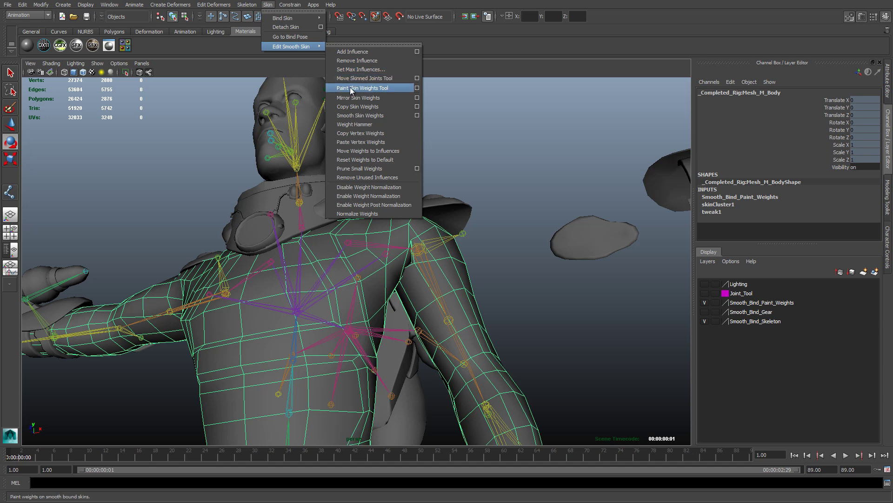
{"action": "left_click", "coordinate": [415, 88]}
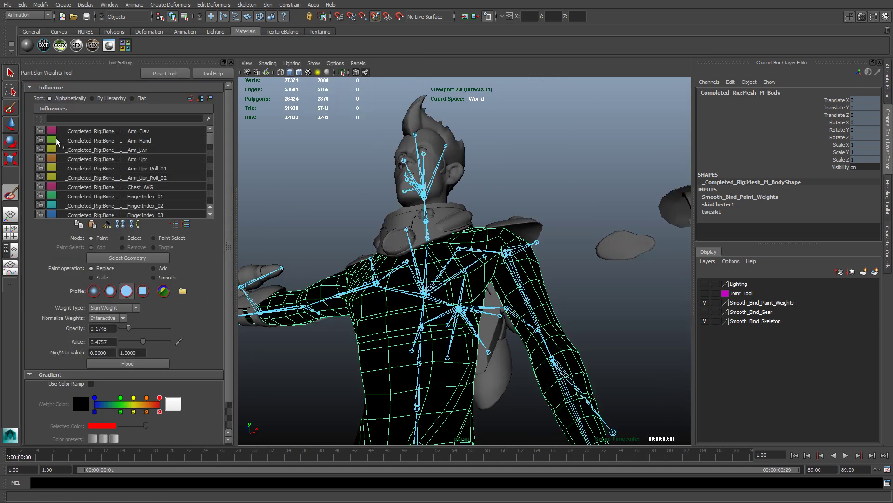
Display the skin weights of the left upper leg influence and try filtering the influences by the text "sdfasdf".
{"action": "left_click_drag", "start_coordinate": [211, 138], "coordinate": [216, 160]}
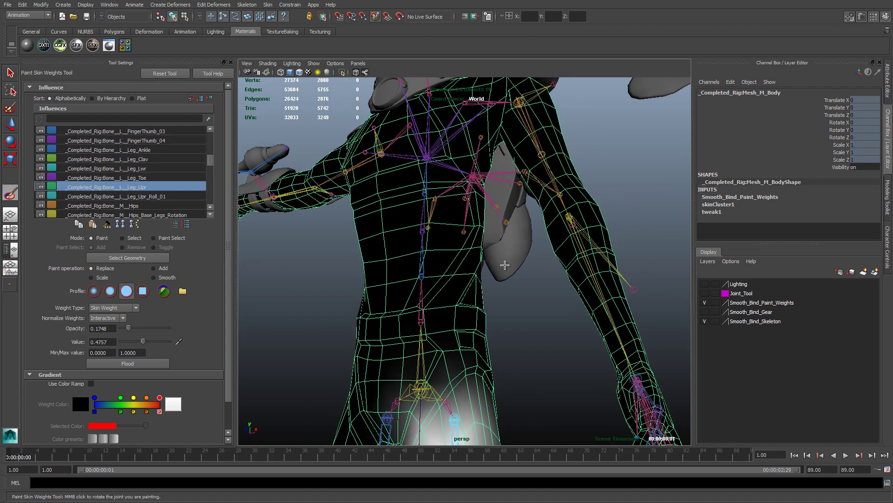
{"action": "left_click_drag", "start_coordinate": [508, 205], "coordinate": [471, 272], "text": "alt"}
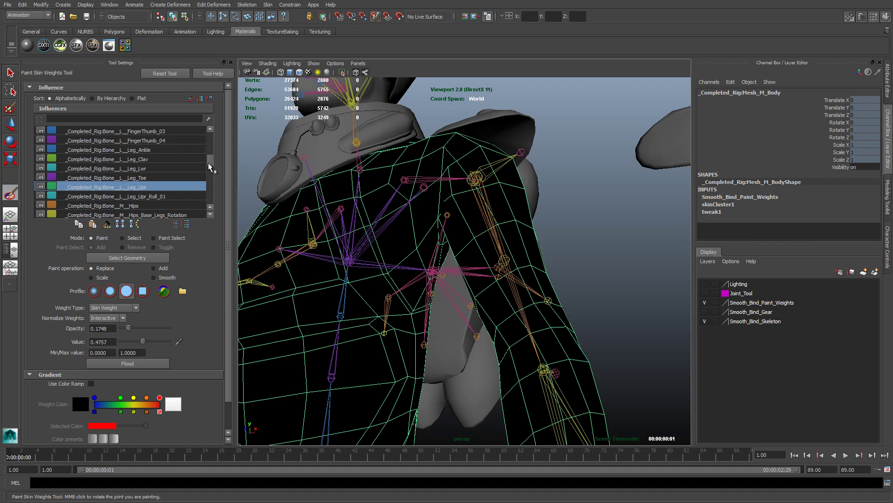
{"action": "left_click_drag", "start_coordinate": [211, 167], "coordinate": [212, 162]}
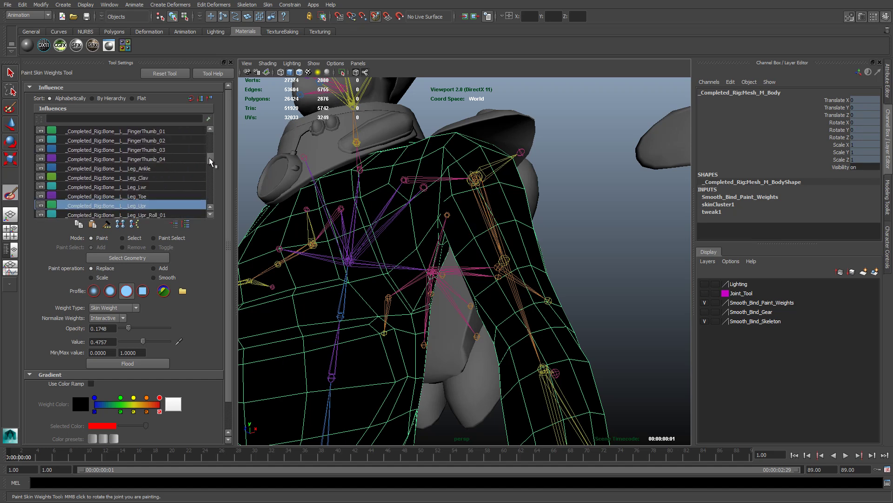
{"action": "left_click", "coordinate": [128, 119]}
{"action": "type", "text": "sdfasdf"}
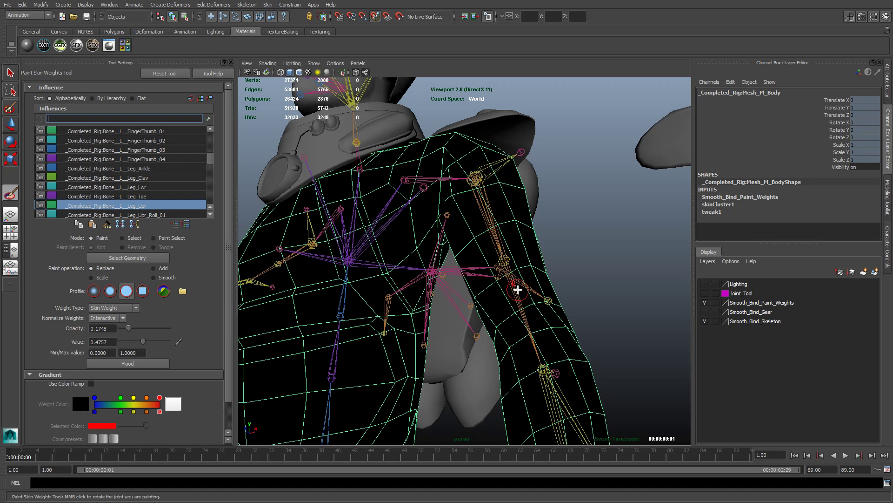
Choose the left upper arm joint as the influence to paint and examine its weights around the shoulder.
{"action": "right_click", "coordinate": [518, 290]}
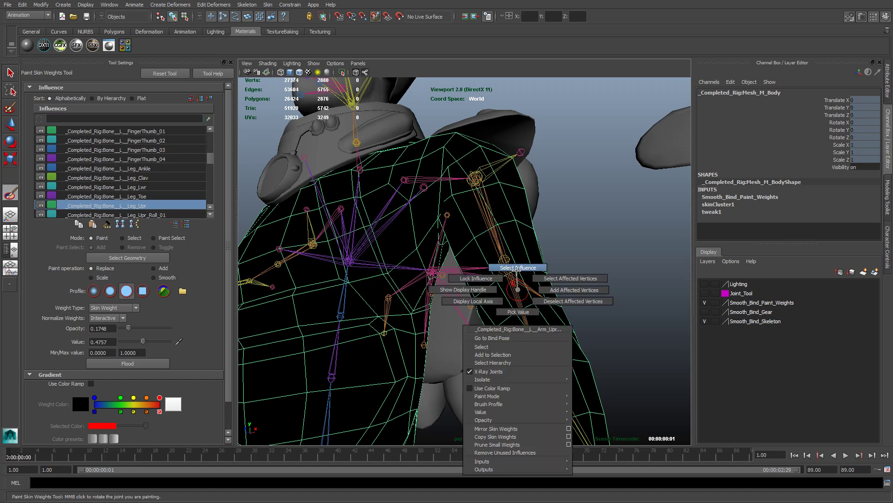
{"action": "left_click", "coordinate": [518, 268]}
{"action": "mouse_move", "coordinate": [393, 255]}
{"action": "left_mouse_down", "text": "alt"}
{"action": "mouse_move", "coordinate": [399, 237]}
{"action": "mouse_move", "coordinate": [395, 277]}
{"action": "left_mouse_up", "text": "alt"}
{"action": "mouse_move", "coordinate": [477, 304]}
{"action": "left_mouse_down", "text": "alt"}
{"action": "mouse_move", "coordinate": [470, 287]}
{"action": "mouse_move", "coordinate": [377, 249]}
{"action": "left_mouse_up", "text": "alt"}
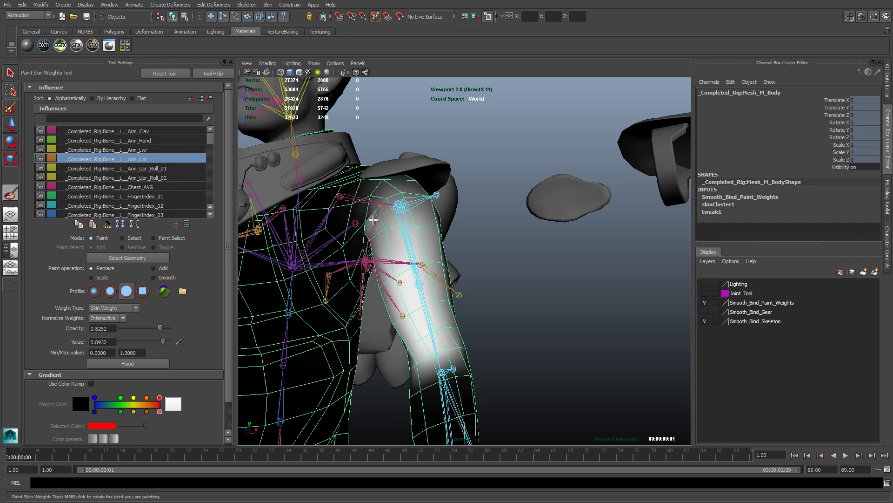
{"action": "left_click_drag", "start_coordinate": [376, 216], "coordinate": [343, 224], "text": "alt"}
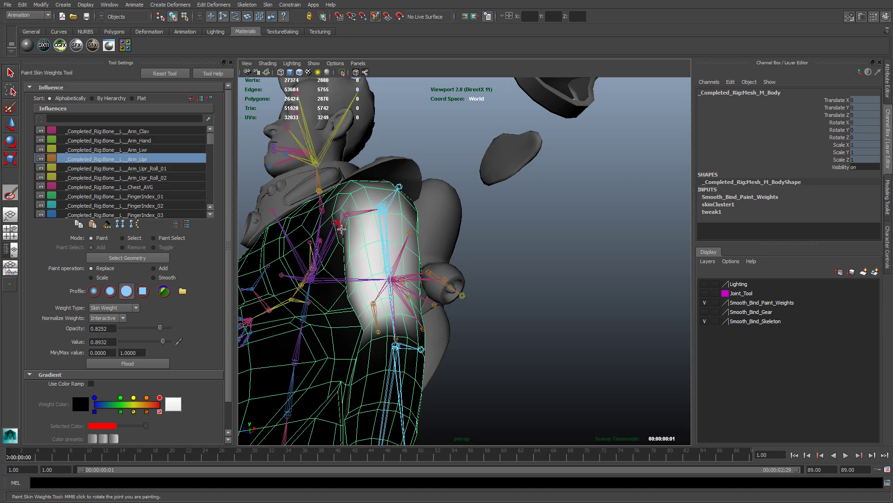
{"action": "right_click_drag", "start_coordinate": [342, 229], "coordinate": [298, 339], "text": "alt"}
{"action": "middle_click_drag", "start_coordinate": [298, 338], "coordinate": [396, 382], "text": "alt"}
{"action": "right_click_drag", "start_coordinate": [428, 322], "coordinate": [458, 333], "text": "alt"}
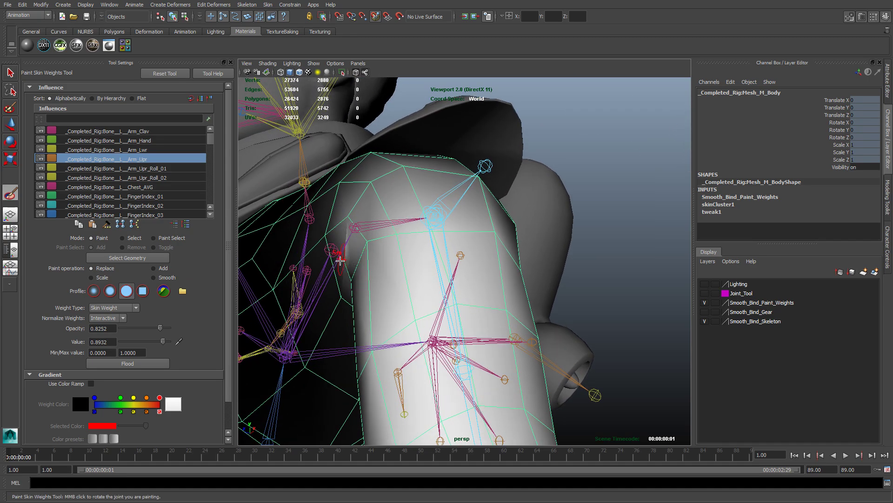
{"action": "scroll", "coordinate": [340, 260], "scroll_direction": "down", "scroll_amount": 10}
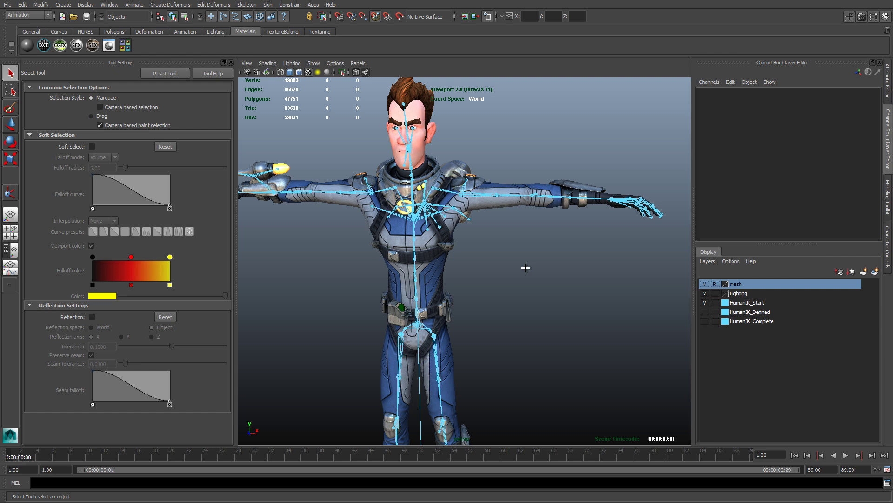
{"action": "scroll", "coordinate": [512, 275], "scroll_direction": "up", "scroll_amount": 3}
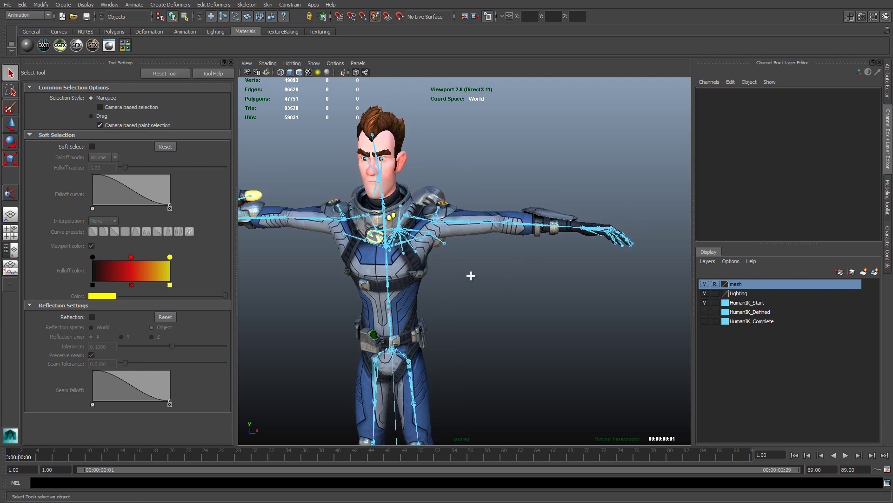
Rotate the left upper arm joint down to about -0.57 on Z and bend the left lower arm joint to about -1.06 on Y.
{"action": "middle_click_drag", "start_coordinate": [462, 256], "coordinate": [467, 268], "text": "alt"}
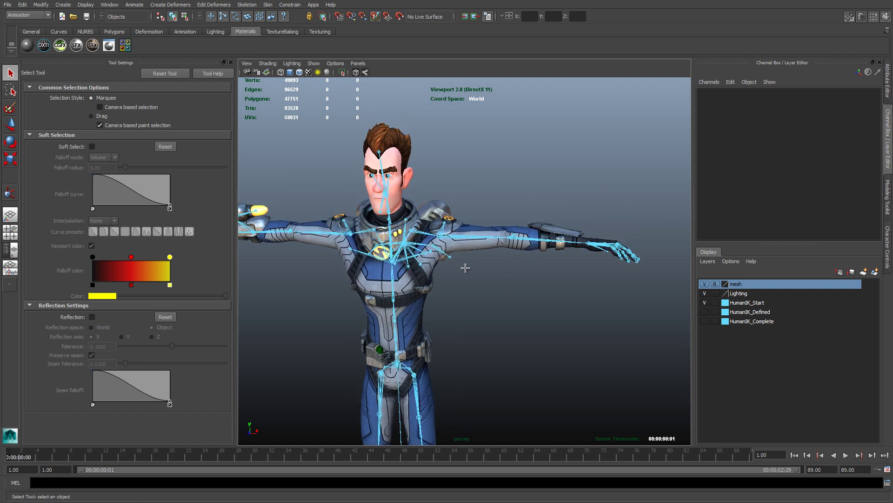
{"action": "left_click_drag", "start_coordinate": [466, 268], "coordinate": [470, 271], "text": "alt"}
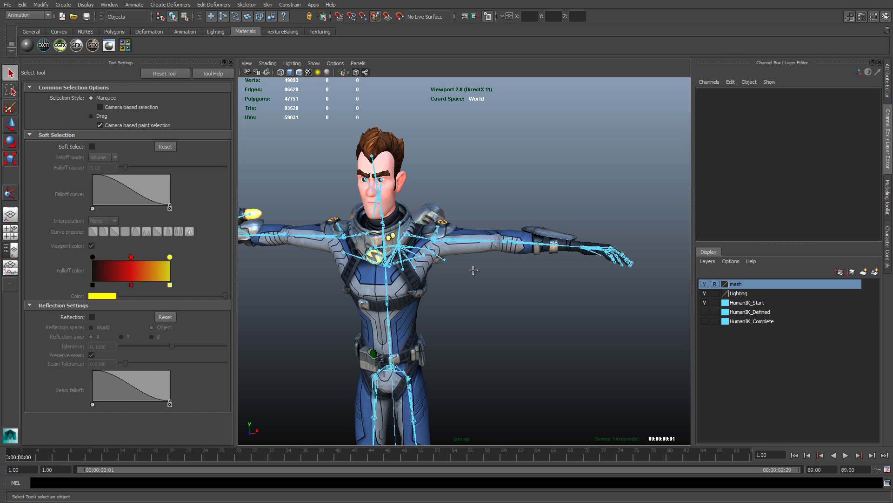
{"action": "left_click_drag", "start_coordinate": [464, 264], "coordinate": [431, 289], "text": "alt"}
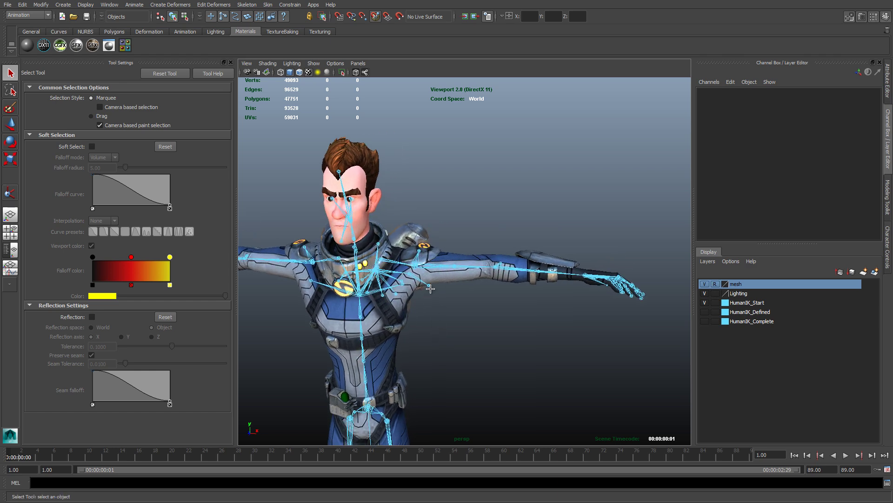
{"action": "left_click", "coordinate": [434, 266]}
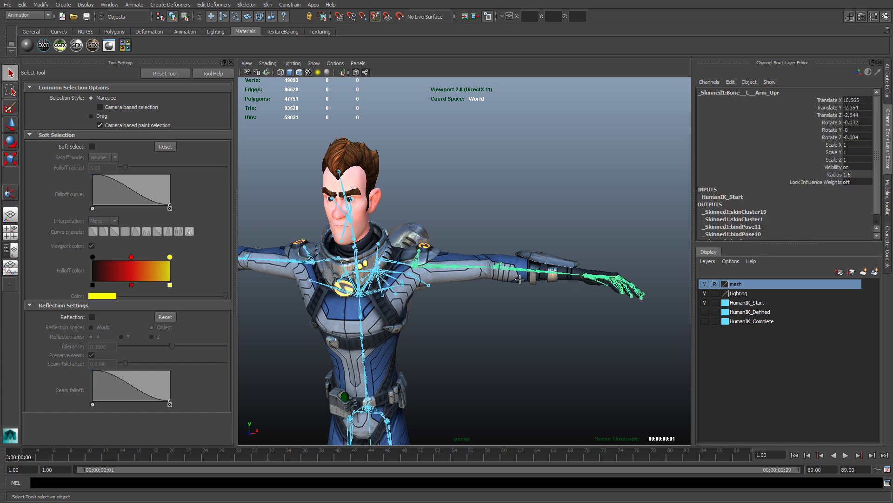
{"action": "key", "text": "e"}
{"action": "left_click_drag", "start_coordinate": [421, 257], "coordinate": [420, 266]}
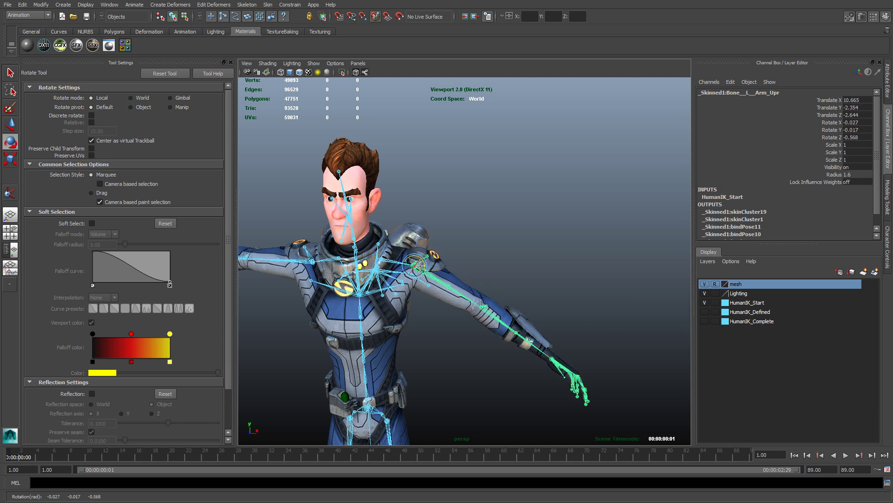
{"action": "left_click", "coordinate": [490, 315]}
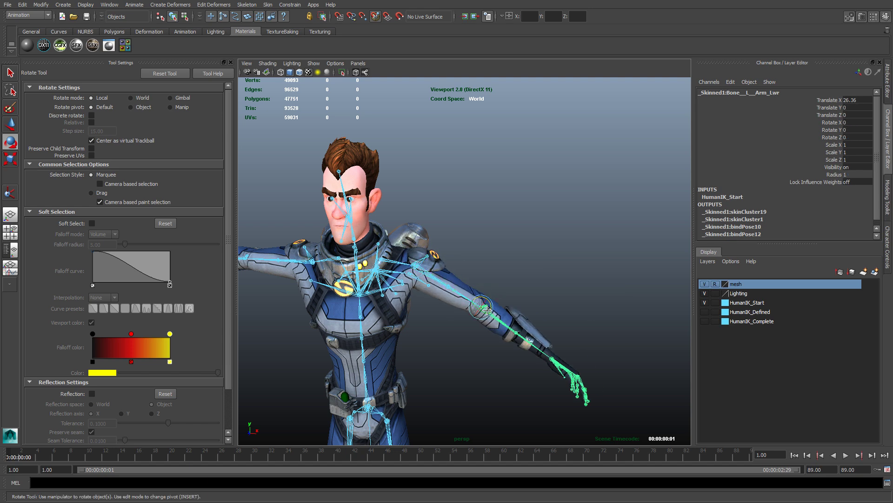
{"action": "left_click_drag", "start_coordinate": [485, 309], "coordinate": [543, 307]}
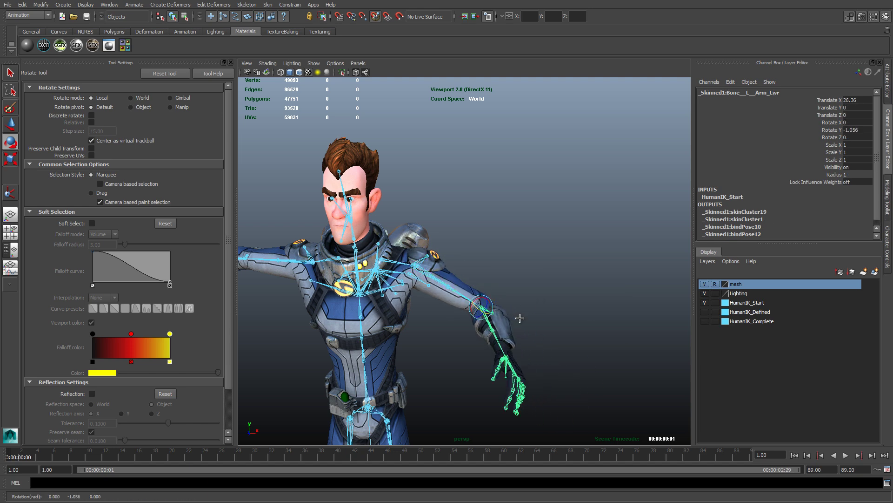
Undo the rotations of the left lower arm and upper arm joints.
{"action": "key", "text": "ctrl+z"}
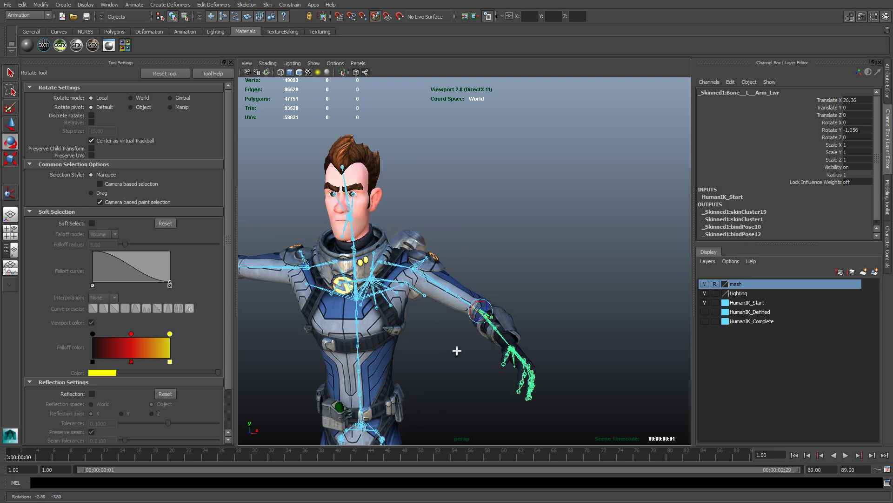
{"action": "key", "text": "ctrl+z"}
{"action": "key", "text": "ctrl+z"}
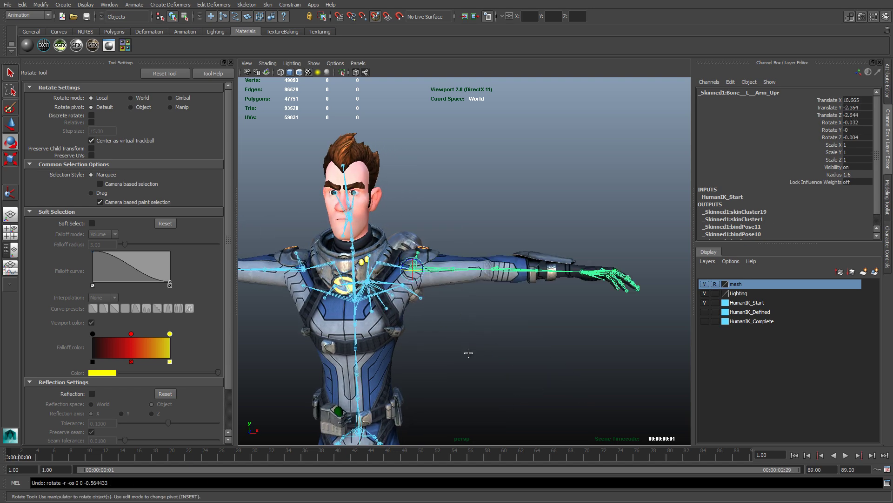
Move the left forearm roll joint at the wrist down its local Y axis to about -19.65.
{"action": "left_click", "coordinate": [581, 271]}
{"action": "key", "text": "w"}
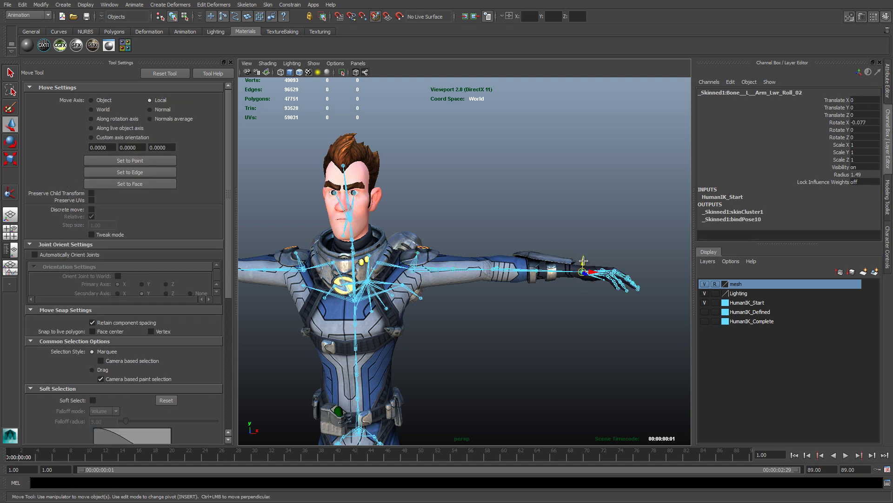
{"action": "mouse_move", "coordinate": [583, 267]}
{"action": "left_mouse_down"}
{"action": "mouse_move", "coordinate": [580, 249]}
{"action": "mouse_move", "coordinate": [568, 273]}
{"action": "mouse_move", "coordinate": [570, 254]}
{"action": "mouse_move", "coordinate": [577, 274]}
{"action": "left_mouse_up"}
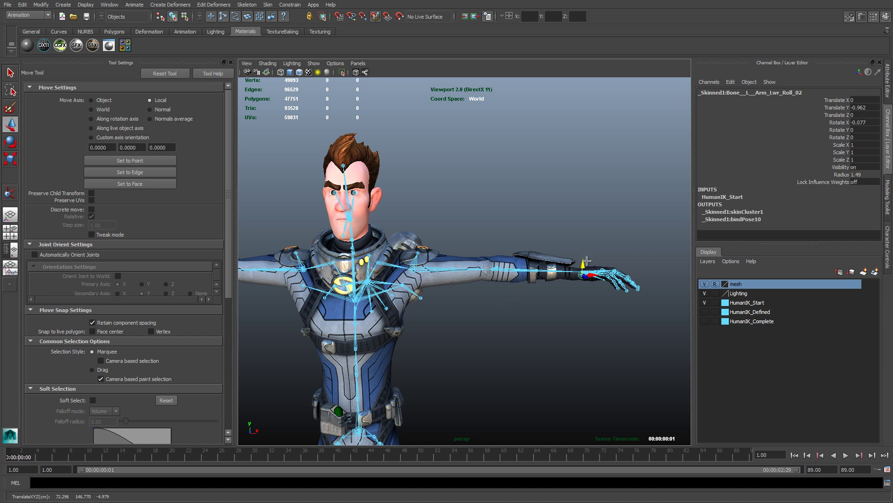
{"action": "left_click_drag", "start_coordinate": [585, 258], "coordinate": [574, 239]}
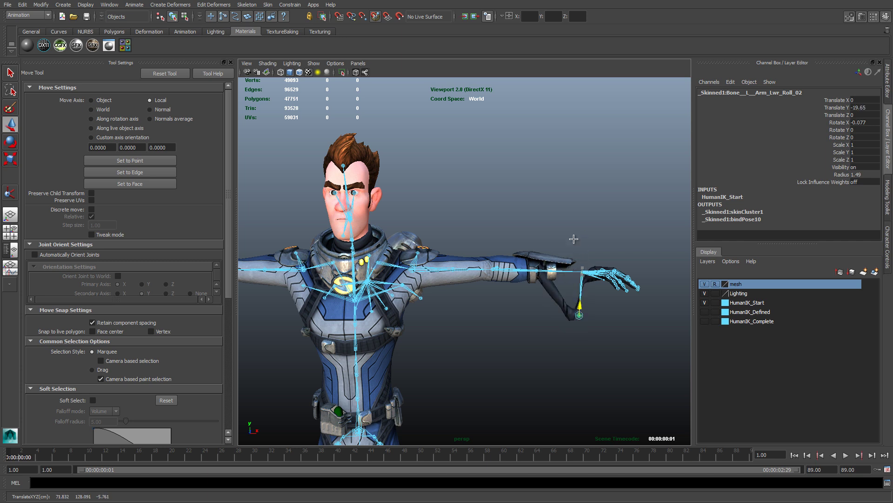
Undo the moves of the left forearm roll joint.
{"action": "key", "text": "ctrl+z"}
{"action": "key", "text": "ctrl+z"}
{"action": "key", "text": "ctrl+z"}
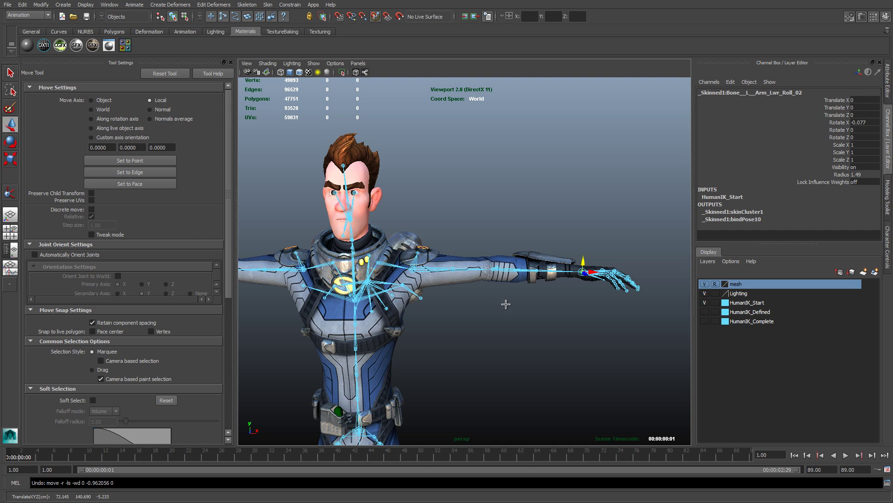
Clear the selection, toggle the mesh layer's visibility off and on, and set that layer to template display.
{"action": "left_click_drag", "start_coordinate": [506, 304], "coordinate": [520, 323], "text": "alt"}
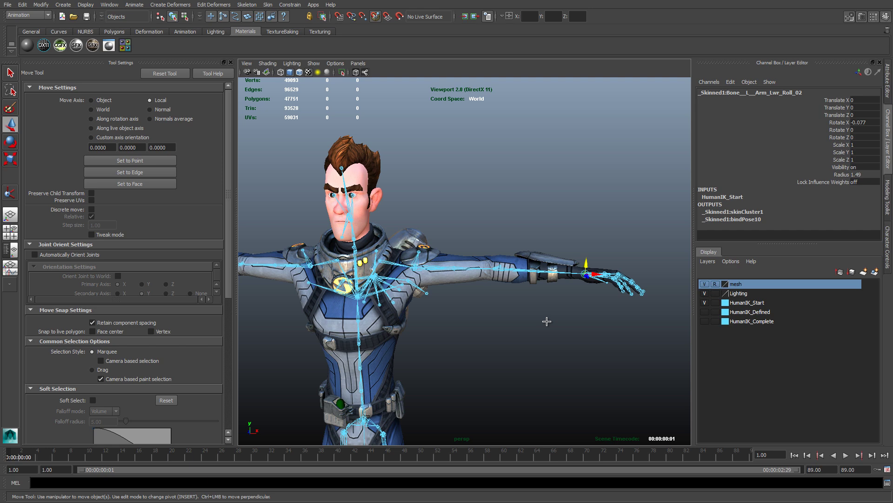
{"action": "left_click", "coordinate": [642, 321]}
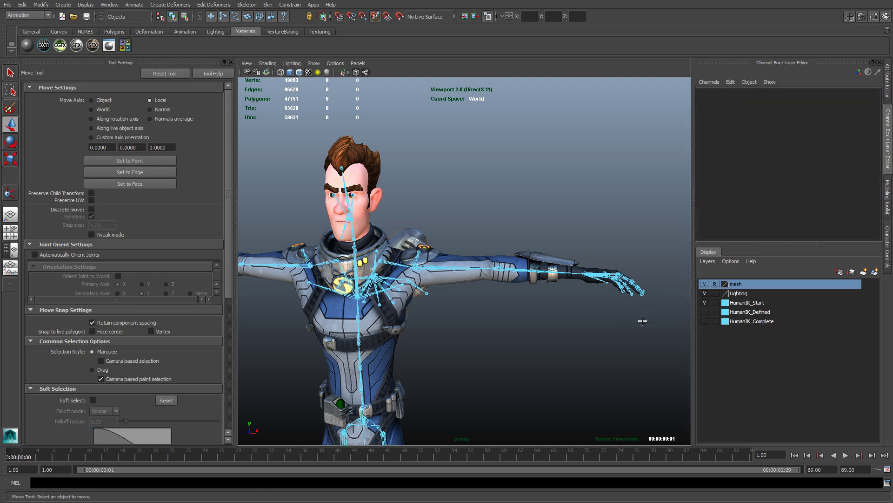
{"action": "left_click", "coordinate": [705, 284]}
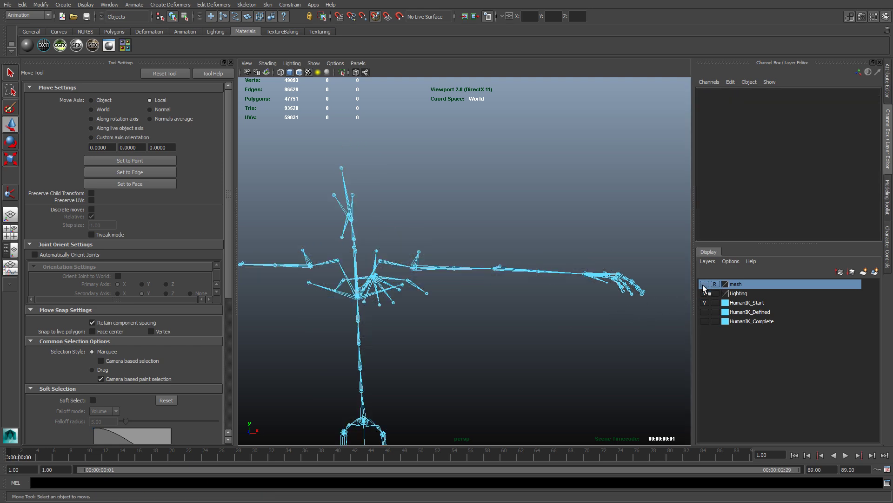
{"action": "left_click", "coordinate": [705, 284]}
{"action": "left_click", "coordinate": [704, 284]}
{"action": "left_click", "coordinate": [705, 284]}
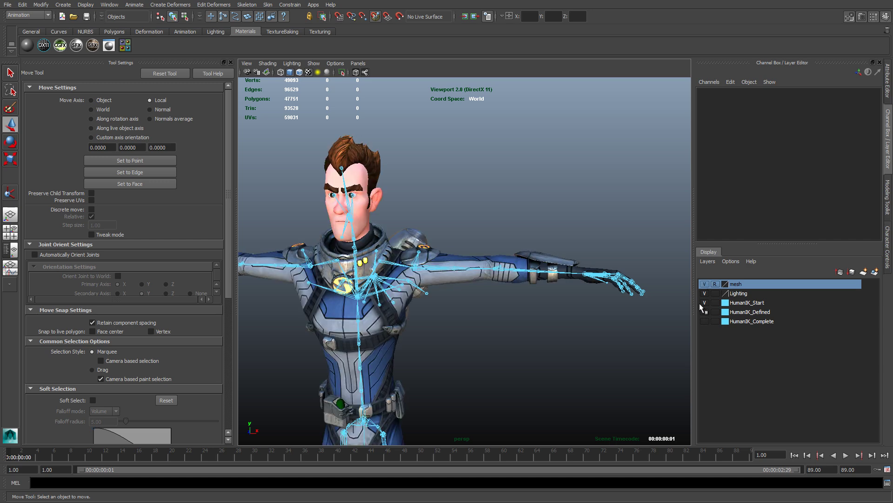
{"action": "left_click", "coordinate": [716, 284]}
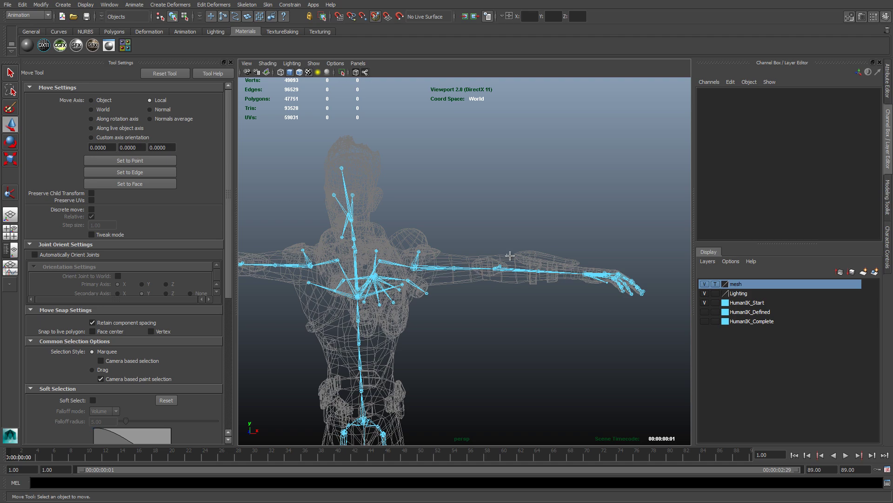
Clear the joint selection and start the IK Handle Tool with the Rotate-Plane Solver as its current solver.
{"action": "left_click_drag", "start_coordinate": [455, 300], "coordinate": [474, 279], "text": "alt"}
{"action": "left_click", "coordinate": [485, 277]}
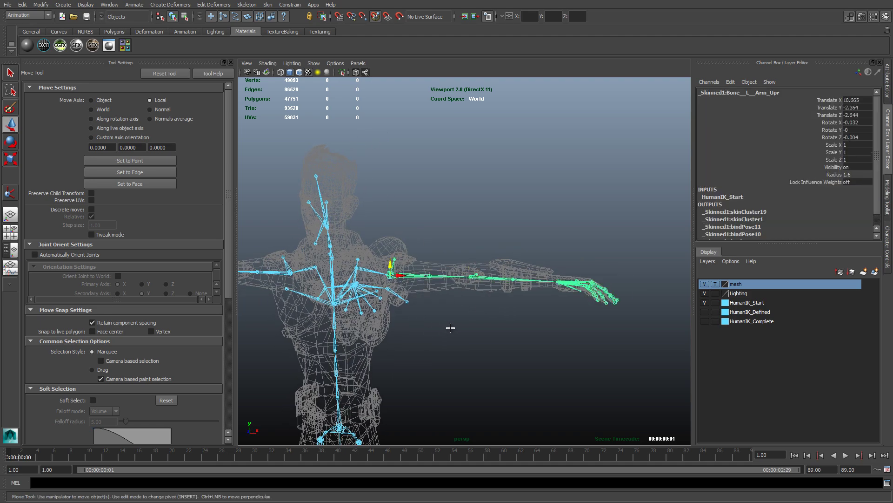
{"action": "left_click_drag", "start_coordinate": [450, 325], "coordinate": [455, 219], "text": "alt"}
{"action": "left_click", "coordinate": [435, 255]}
{"action": "left_click_drag", "start_coordinate": [434, 255], "coordinate": [437, 207], "text": "alt"}
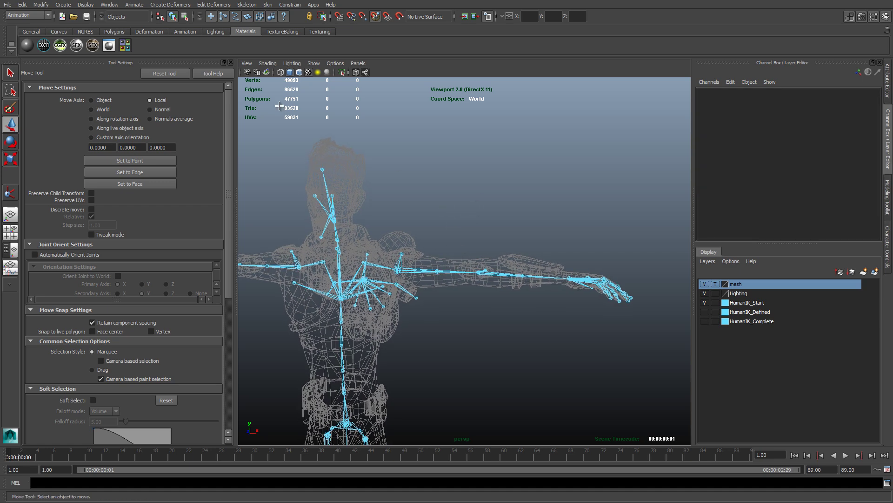
{"action": "left_click", "coordinate": [247, 5]}
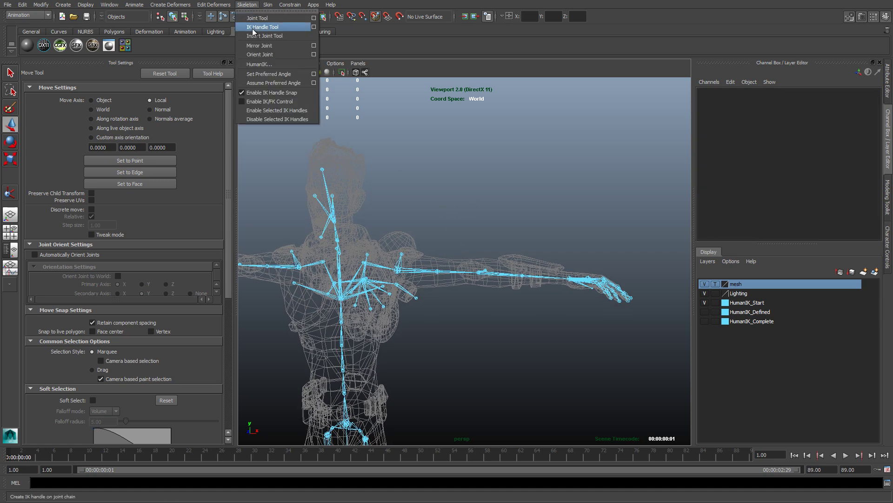
{"action": "left_click", "coordinate": [314, 28]}
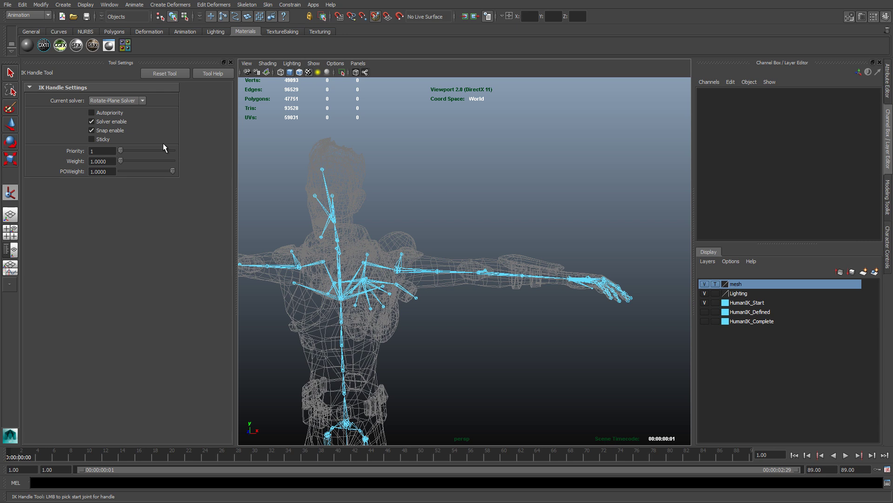
{"action": "left_click", "coordinate": [125, 102]}
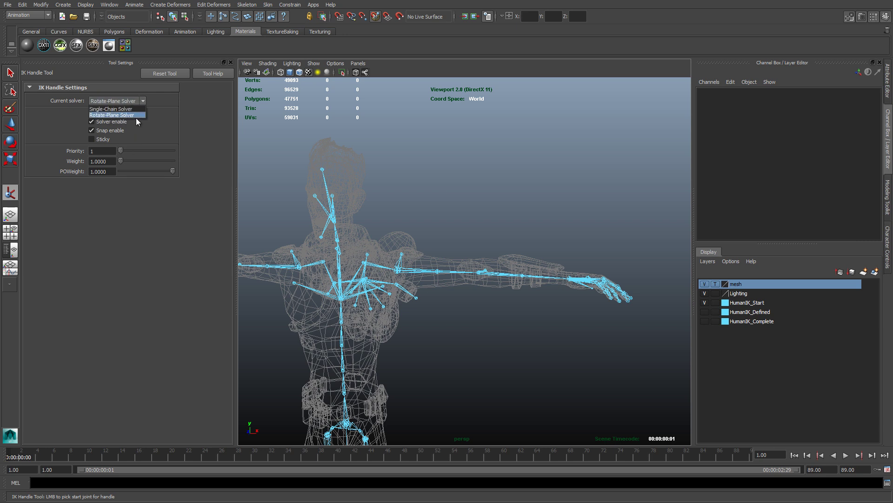
{"action": "left_click", "coordinate": [130, 116]}
Create an IK handle between the left forearm roll joint at the wrist and the left upper arm joint.
{"action": "right_click_drag", "start_coordinate": [493, 321], "coordinate": [535, 321], "text": "alt"}
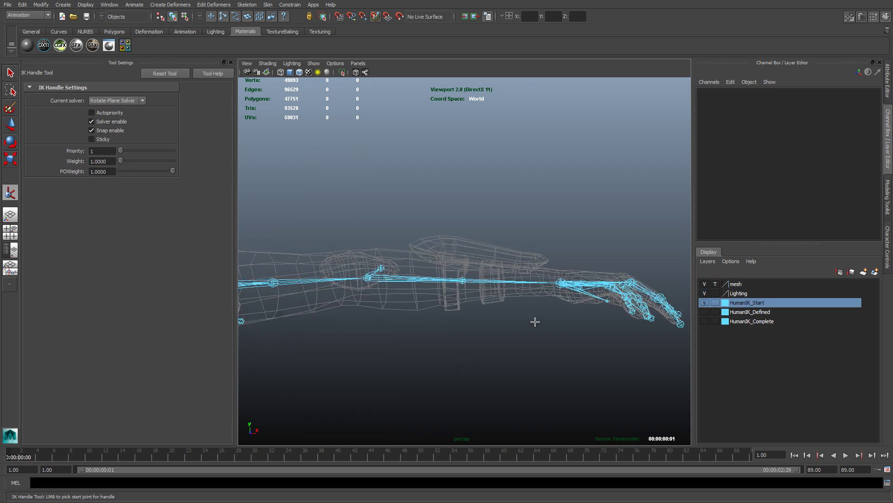
{"action": "middle_click_drag", "start_coordinate": [534, 321], "coordinate": [526, 327], "text": "alt"}
{"action": "left_click", "coordinate": [551, 287]}
{"action": "middle_click_drag", "start_coordinate": [305, 324], "coordinate": [479, 325], "text": "alt"}
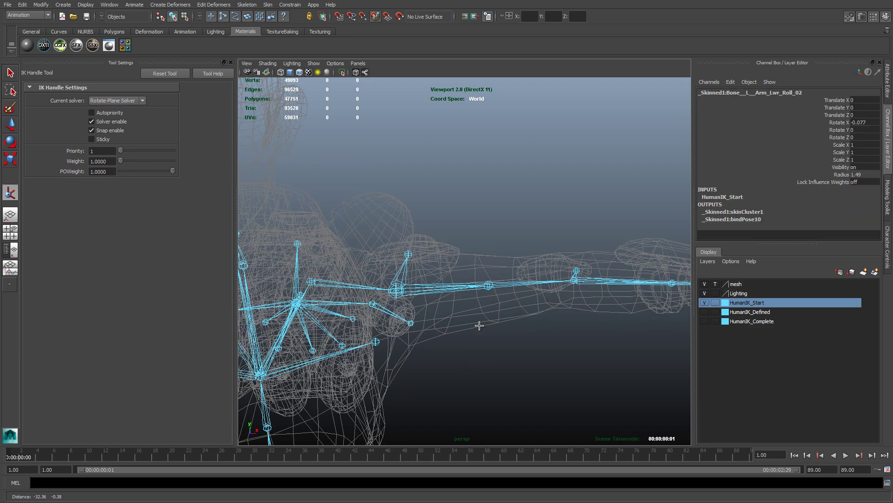
{"action": "left_click_drag", "start_coordinate": [437, 352], "coordinate": [389, 351], "text": "alt"}
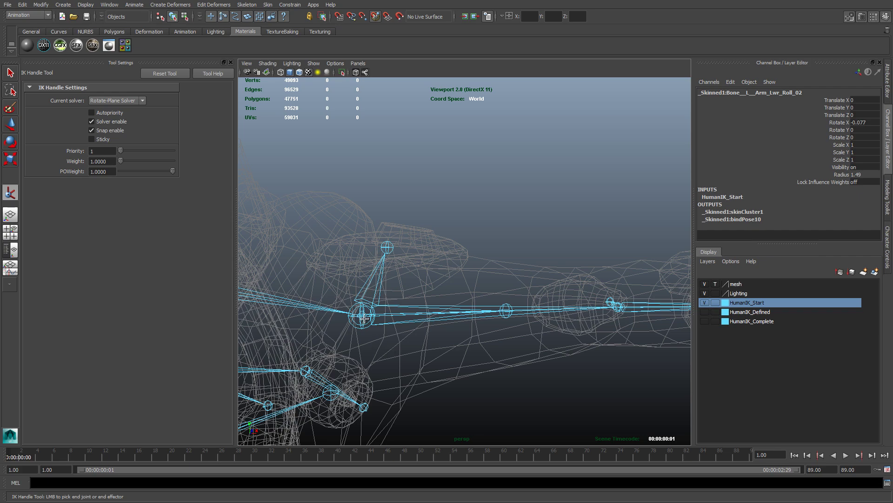
{"action": "left_click", "coordinate": [361, 315]}
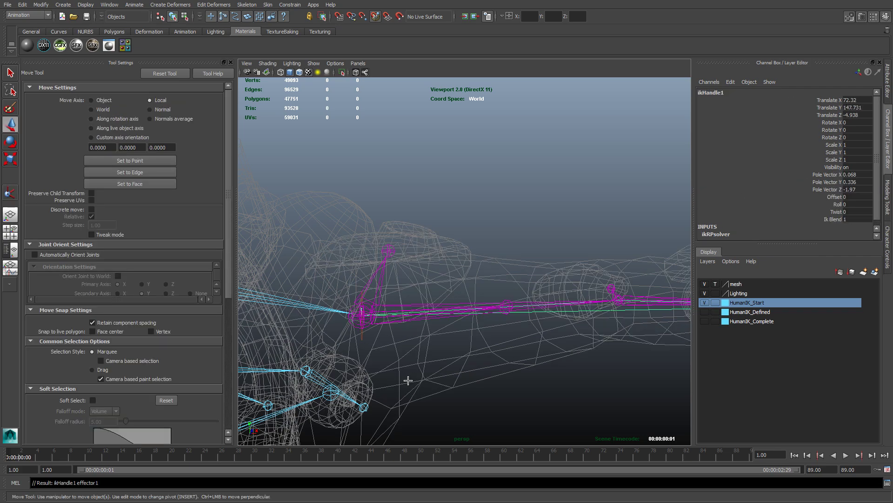
Examine the left arm's IK chain and move its wrist handle to about X 56.1, Y 146 and Z 5.45.
{"action": "left_click_drag", "start_coordinate": [445, 390], "coordinate": [420, 341], "text": "alt"}
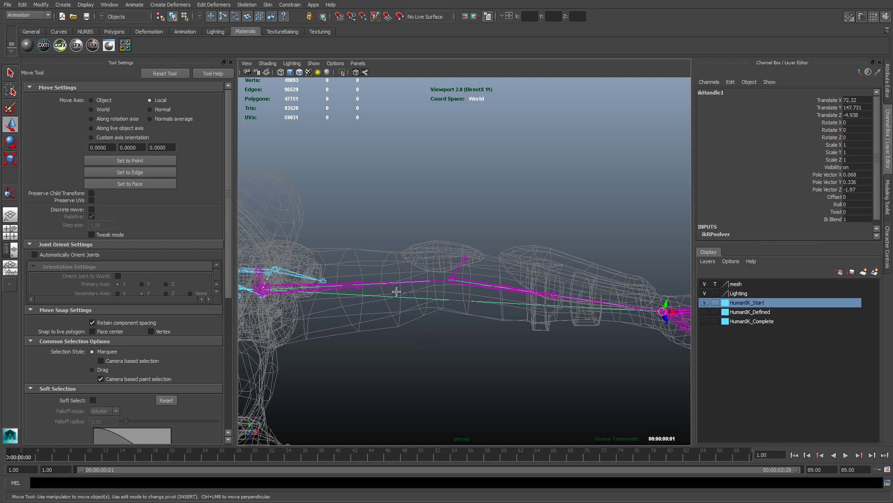
{"action": "left_click_drag", "start_coordinate": [397, 292], "coordinate": [216, 284], "text": "alt"}
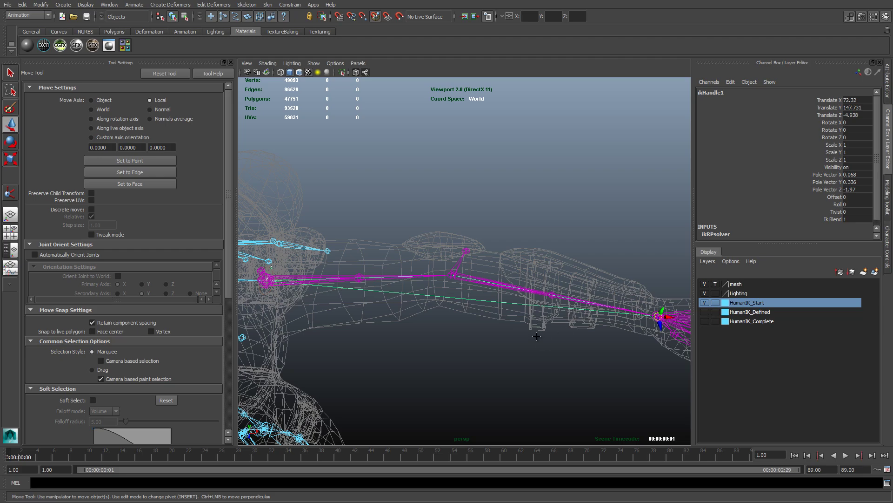
{"action": "mouse_move", "coordinate": [537, 336]}
{"action": "left_mouse_down", "text": "alt"}
{"action": "mouse_move", "coordinate": [476, 353]}
{"action": "mouse_move", "coordinate": [425, 315]}
{"action": "mouse_move", "coordinate": [445, 349]}
{"action": "mouse_move", "coordinate": [529, 341]}
{"action": "left_mouse_up", "text": "alt"}
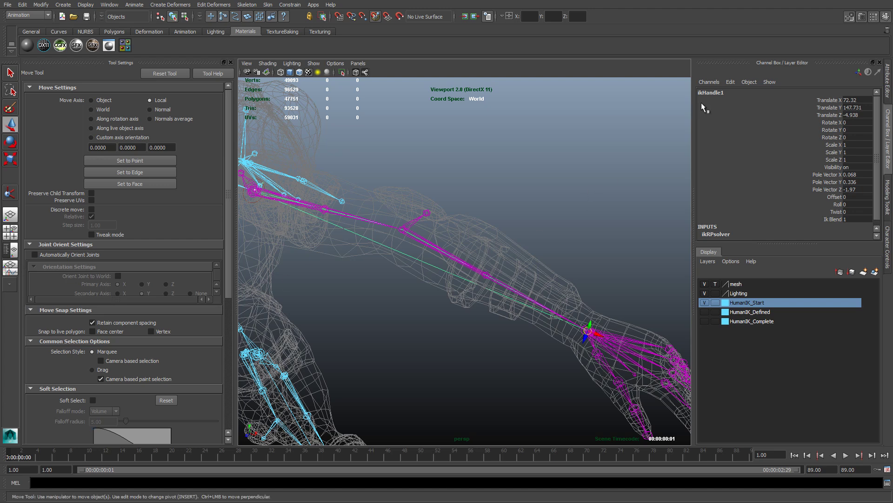
{"action": "left_click_drag", "start_coordinate": [437, 372], "coordinate": [492, 332], "text": "alt"}
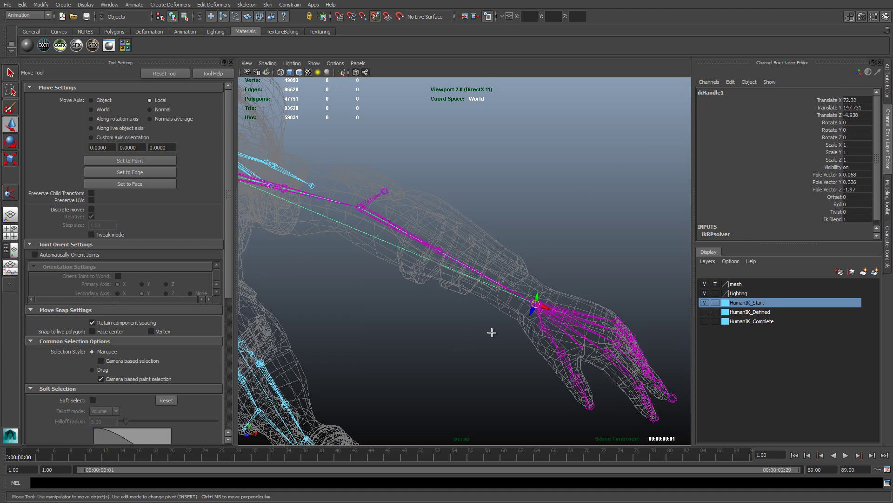
{"action": "left_click_drag", "start_coordinate": [538, 304], "coordinate": [287, 401]}
Set the mesh layer to reference display and move the left arm's IK handle around to bend the elbow and bring the hand towards the torso.
{"action": "left_click", "coordinate": [715, 284]}
{"action": "middle_click_drag", "start_coordinate": [286, 401], "coordinate": [455, 425]}
{"action": "left_click_drag", "start_coordinate": [313, 413], "coordinate": [530, 257], "text": "alt"}
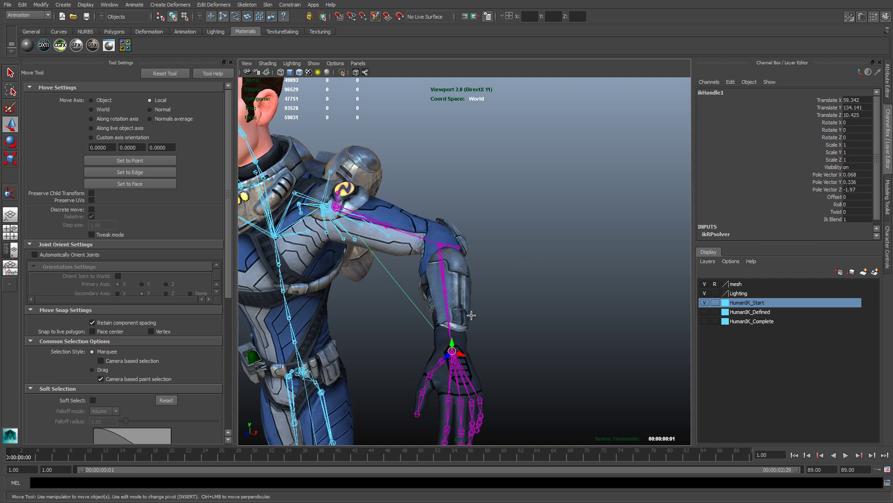
{"action": "left_click_drag", "start_coordinate": [450, 342], "coordinate": [387, 314]}
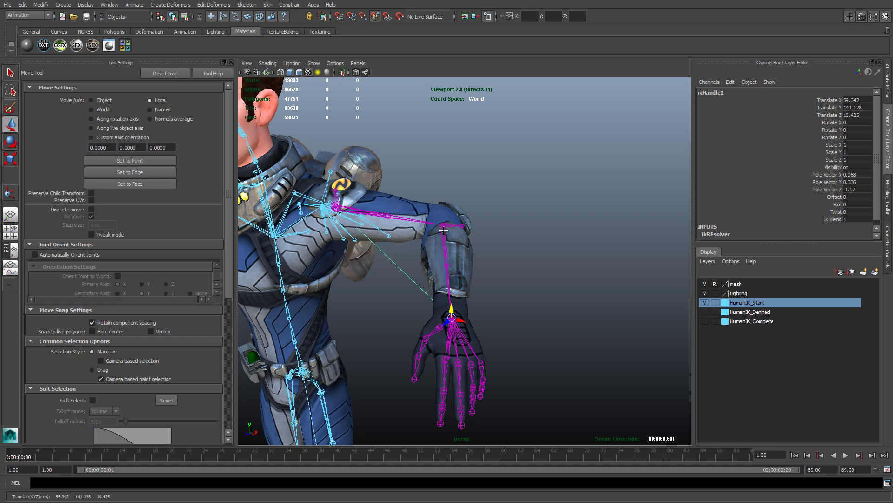
{"action": "left_click_drag", "start_coordinate": [443, 230], "coordinate": [420, 331], "text": "alt"}
{"action": "left_click_drag", "start_coordinate": [448, 301], "coordinate": [207, 306]}
{"action": "left_click_drag", "start_coordinate": [496, 328], "coordinate": [518, 329], "text": "alt"}
Undo the latest IK handle moves and the mesh layer's display type change.
{"action": "key", "text": "ctrl+z"}
{"action": "key", "text": "ctrl+z"}
{"action": "key", "text": "ctrl+z"}
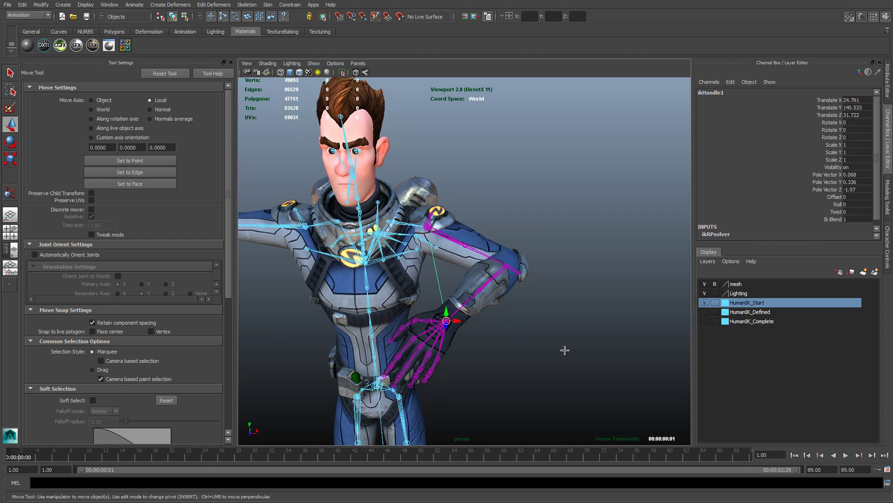
{"action": "key", "text": "ctrl+z"}
{"action": "key", "text": "ctrl+z"}
{"action": "key", "text": "ctrl+z"}
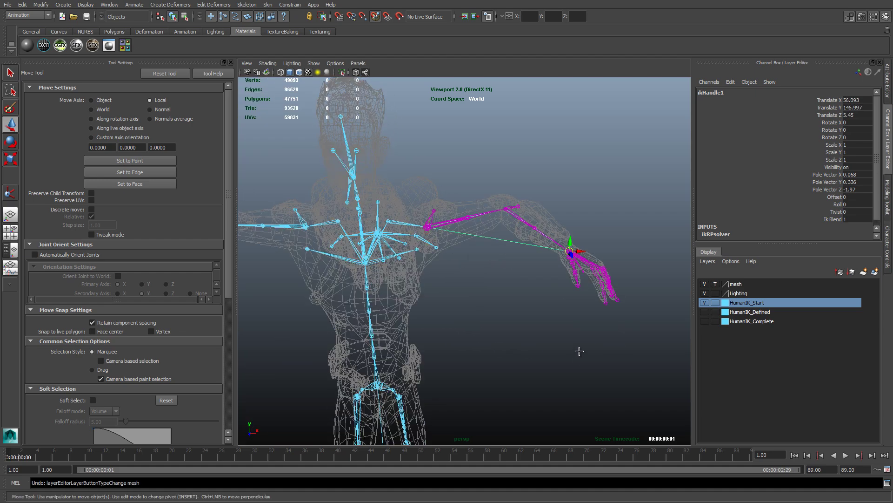
Draw a NURBS circle around the left elbow in the front view.
{"action": "left_click_drag", "start_coordinate": [564, 307], "coordinate": [476, 340], "text": "alt"}
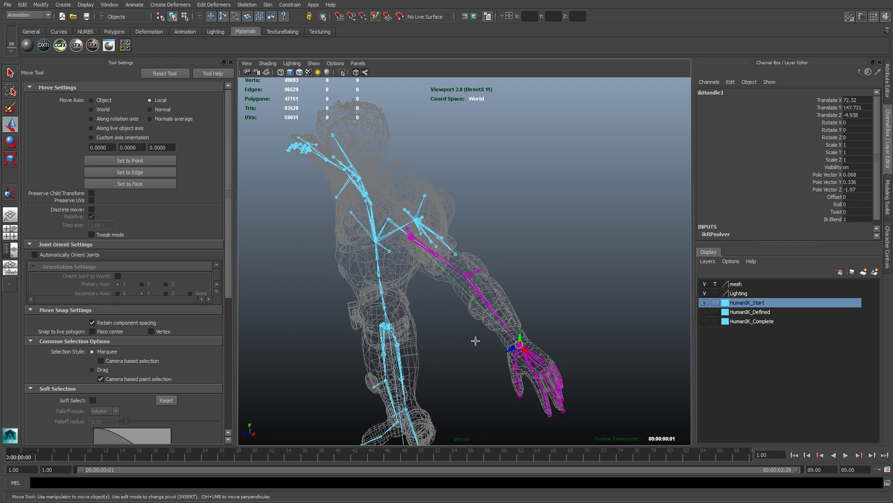
{"action": "right_click_drag", "start_coordinate": [526, 215], "coordinate": [453, 277], "text": "alt"}
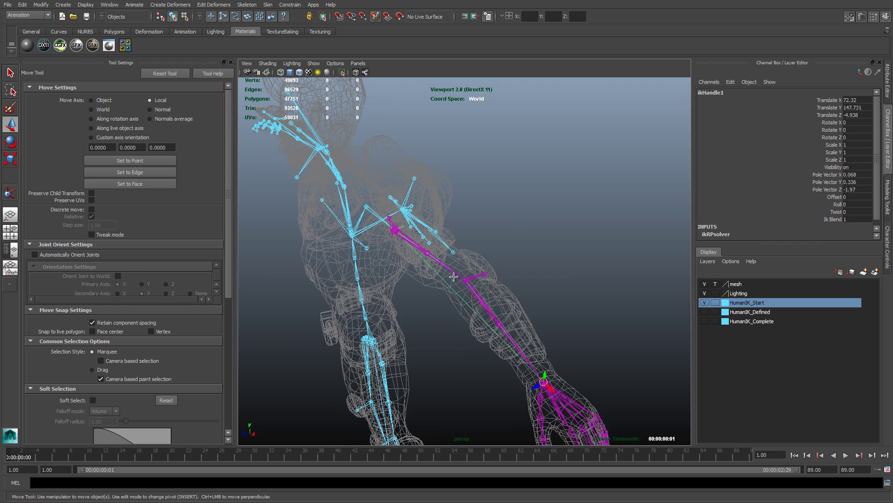
{"action": "left_click_drag", "start_coordinate": [472, 278], "coordinate": [451, 319], "text": "alt"}
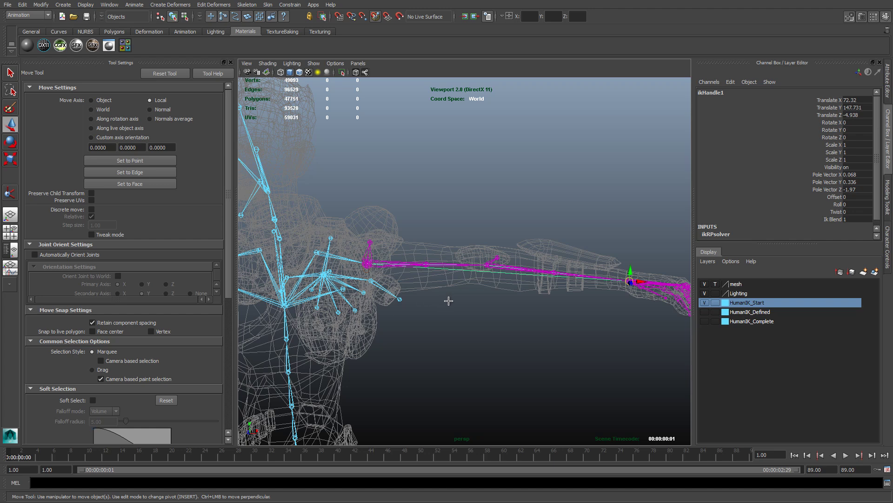
{"action": "key", "text": "space"}
{"action": "key", "text": "space"}
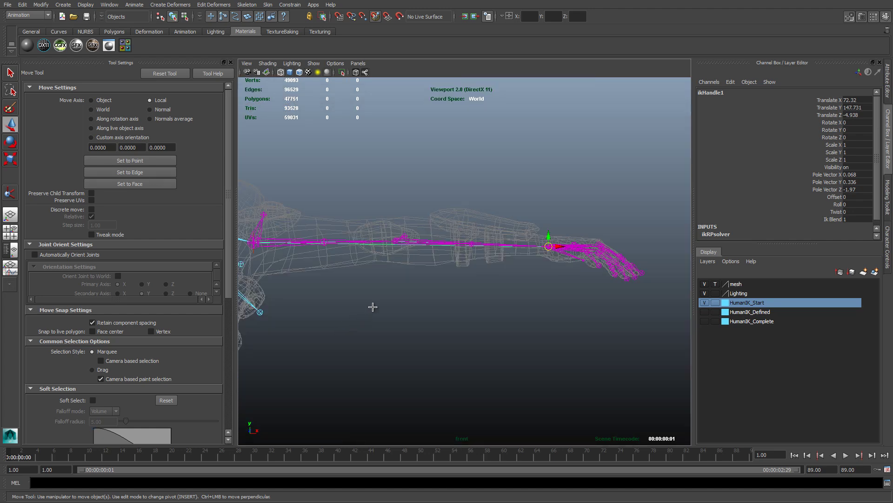
{"action": "left_click", "coordinate": [60, 31]}
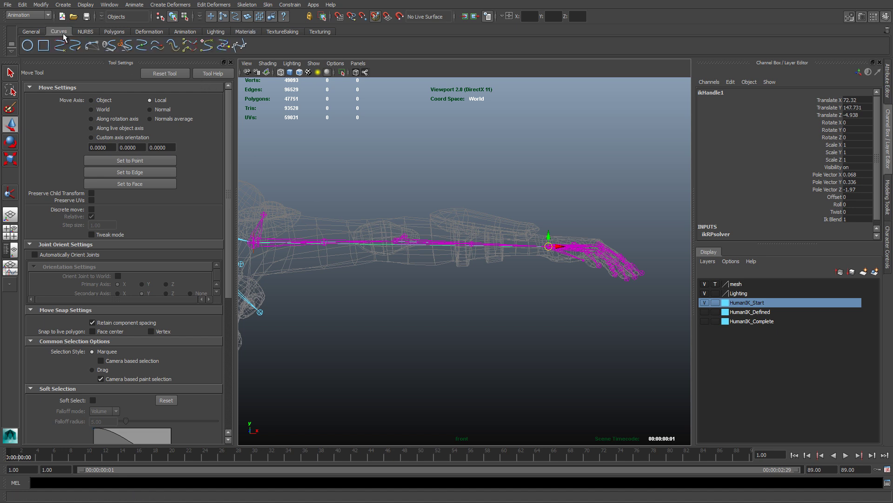
{"action": "left_click", "coordinate": [28, 45]}
{"action": "left_click_drag", "start_coordinate": [409, 250], "coordinate": [411, 255]}
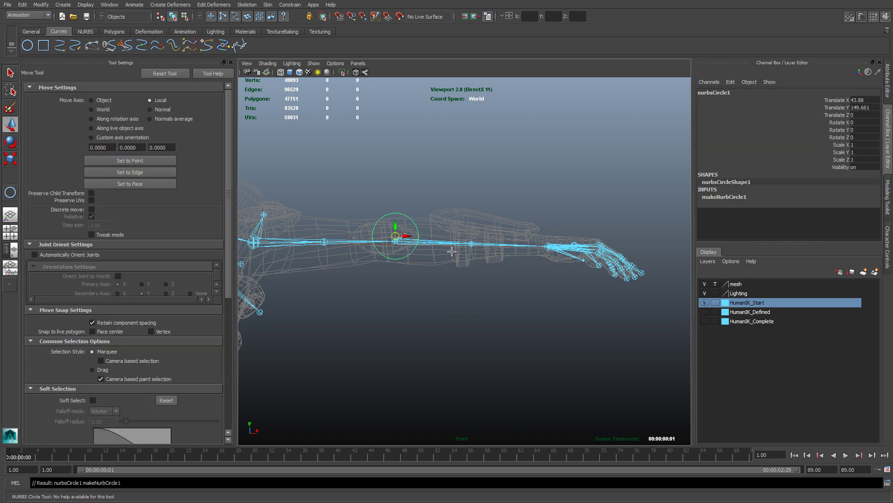
Move the circle behind the left arm in the top view and snap it onto the elbow joint.
{"action": "key", "text": "space"}
{"action": "key", "text": "space"}
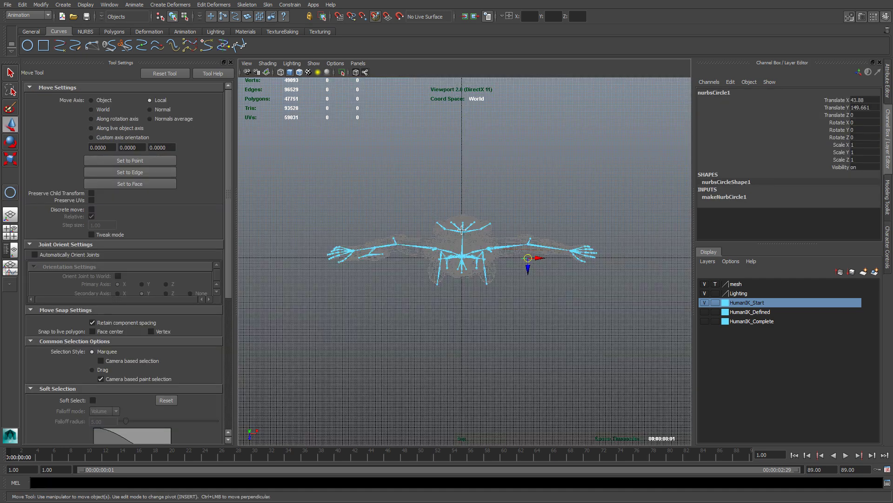
{"action": "scroll", "coordinate": [467, 287], "scroll_direction": "up", "scroll_amount": 6}
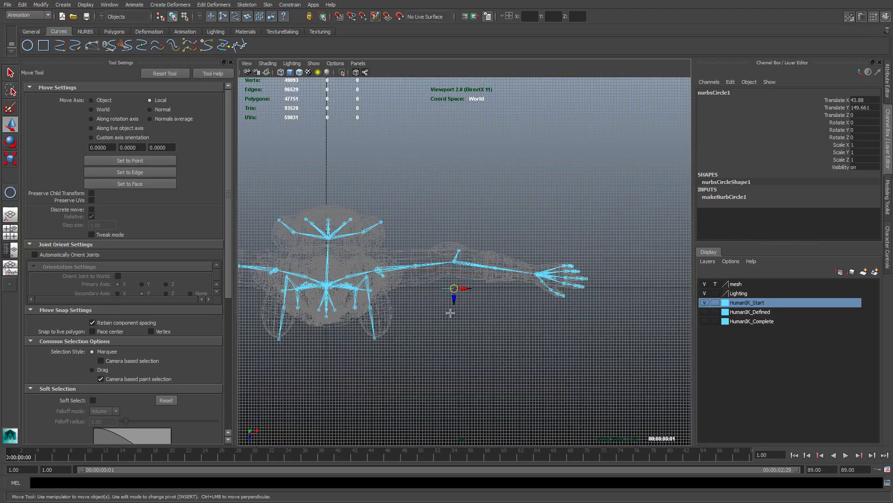
{"action": "left_click_drag", "start_coordinate": [454, 299], "coordinate": [453, 238]}
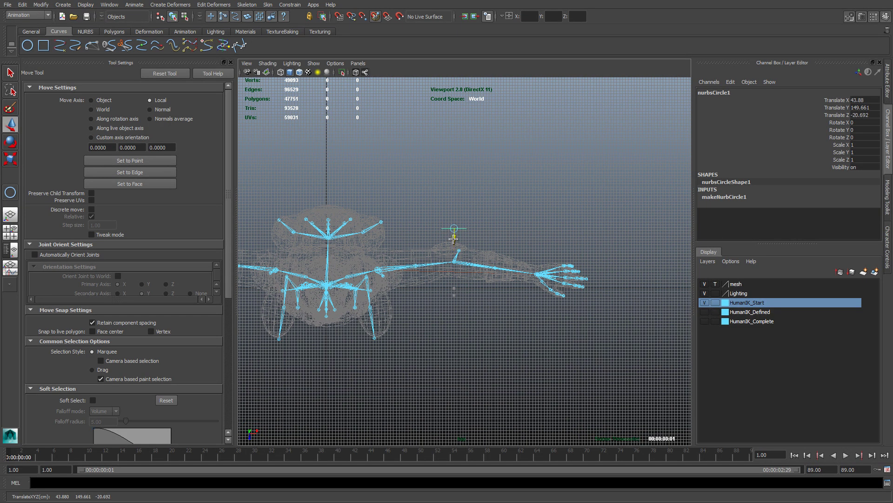
{"action": "scroll", "coordinate": [453, 238], "scroll_direction": "up", "scroll_amount": 2}
{"action": "scroll", "coordinate": [454, 238], "scroll_direction": "up", "scroll_amount": 4}
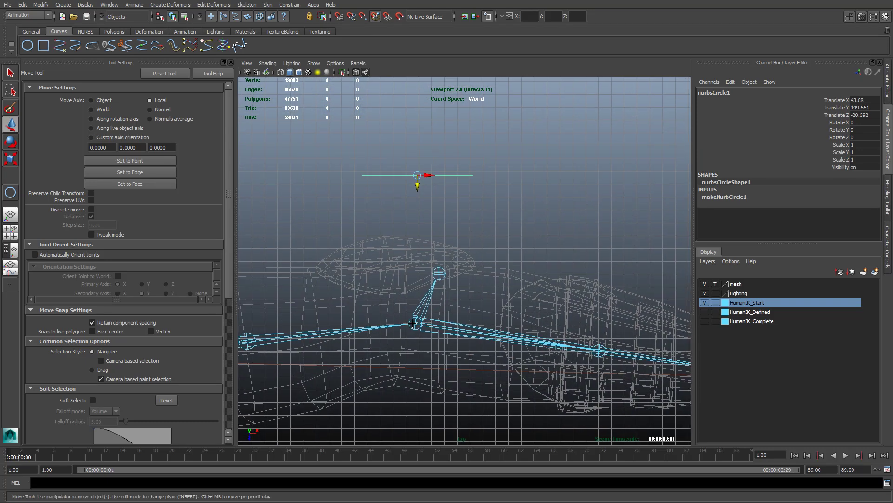
{"action": "key", "text": "v"}
{"action": "left_click_drag", "start_coordinate": [419, 175], "coordinate": [423, 178]}
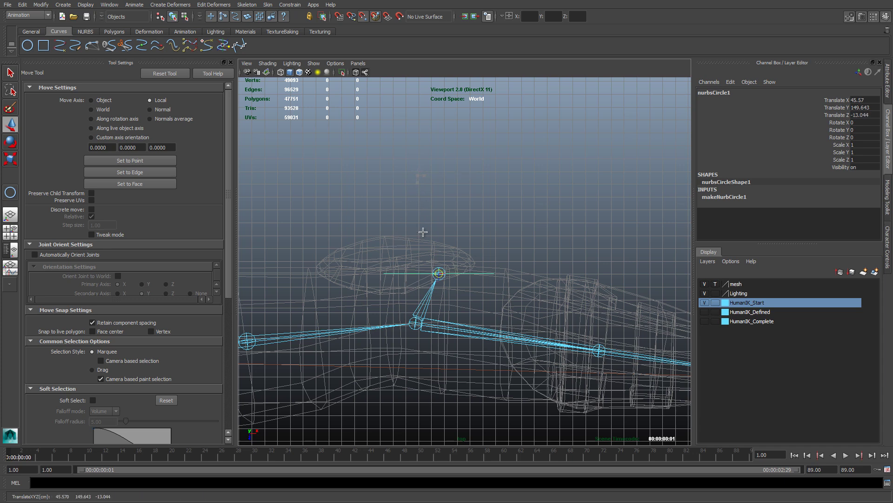
{"action": "middle_click_drag", "start_coordinate": [423, 232], "coordinate": [415, 324]}
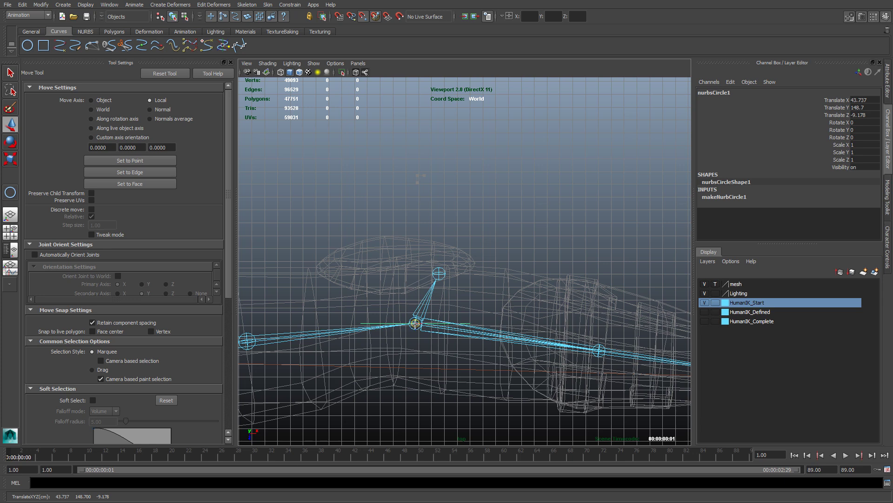
Move the circle straight back behind the left elbow to about Z -25.8 in the top view.
{"action": "key", "text": "space"}
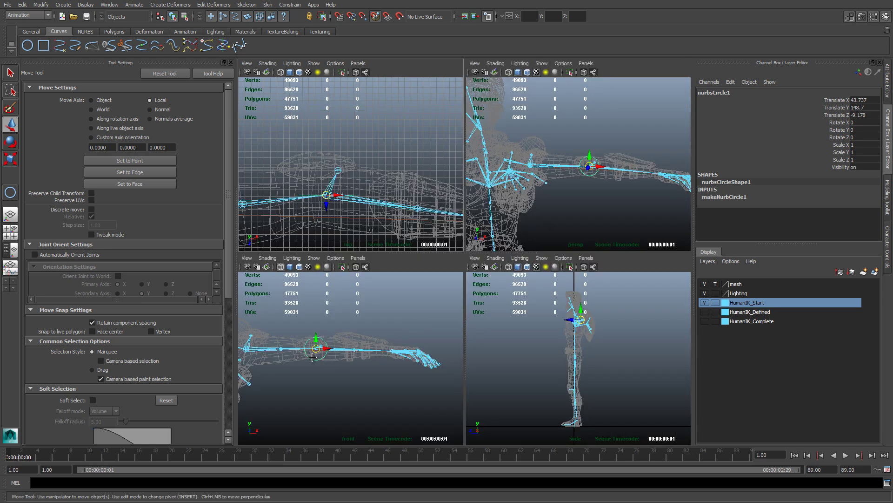
{"action": "key", "text": "space"}
{"action": "scroll", "coordinate": [405, 241], "scroll_direction": "up", "scroll_amount": 3}
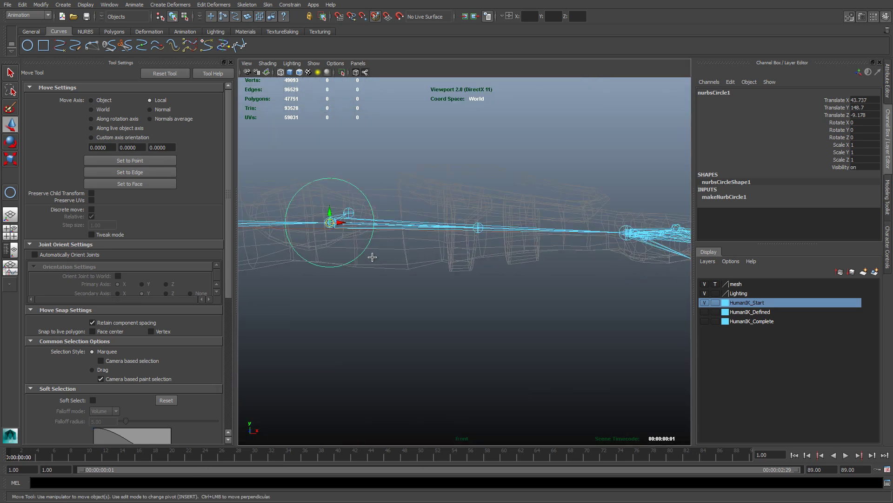
{"action": "key", "text": "space"}
{"action": "key", "text": "space"}
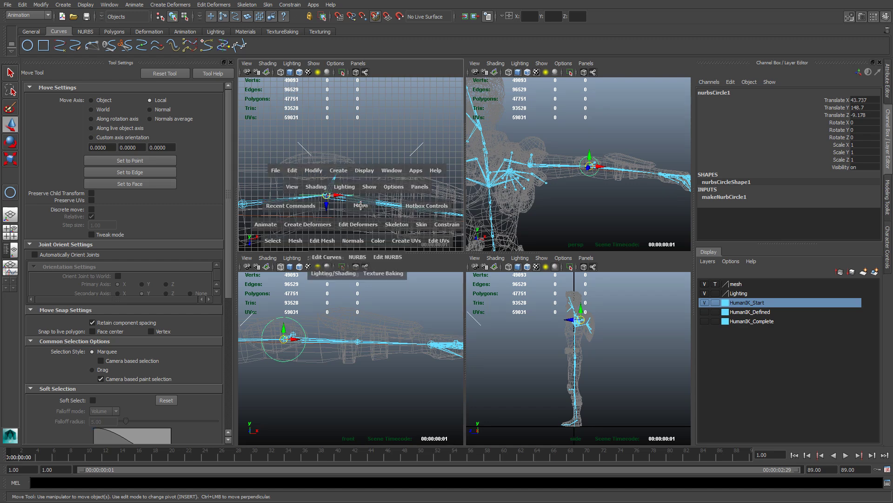
{"action": "left_click_drag", "start_coordinate": [414, 332], "coordinate": [415, 120]}
{"action": "scroll", "coordinate": [426, 284], "scroll_direction": "down", "scroll_amount": 5}
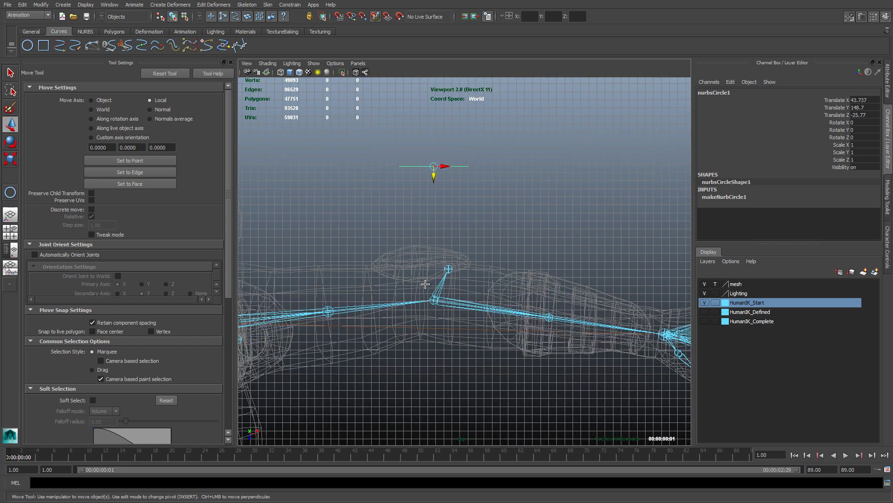
Apply a pole vector constraint from the circle to the left arm's IK handle.
{"action": "key", "text": "space"}
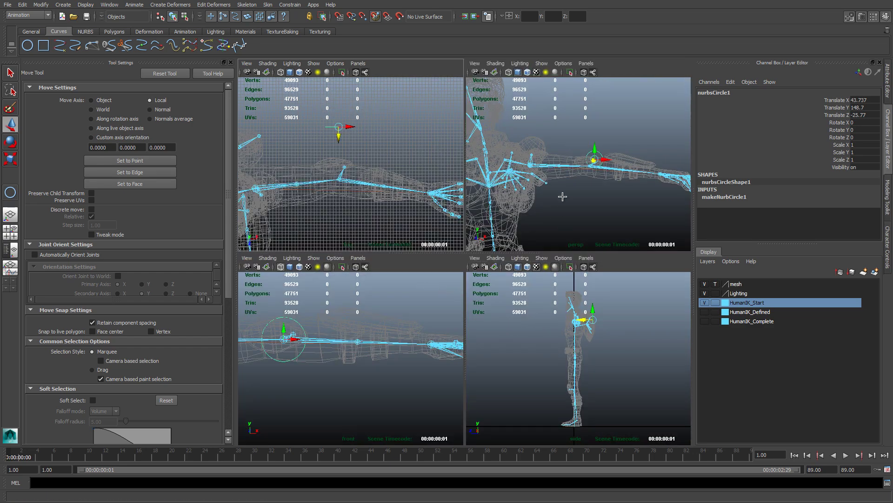
{"action": "key", "text": "space"}
{"action": "left_click_drag", "start_coordinate": [550, 207], "coordinate": [533, 251], "text": "alt"}
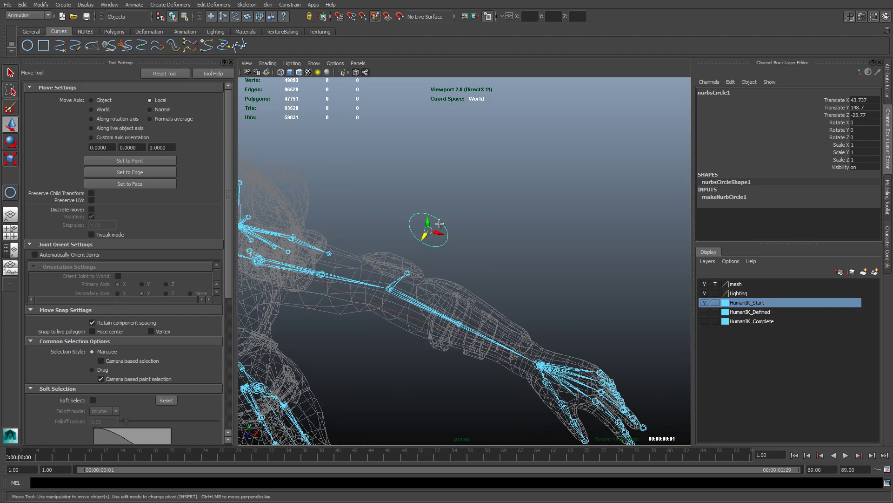
{"action": "left_click_drag", "start_coordinate": [540, 320], "coordinate": [540, 304], "text": "alt"}
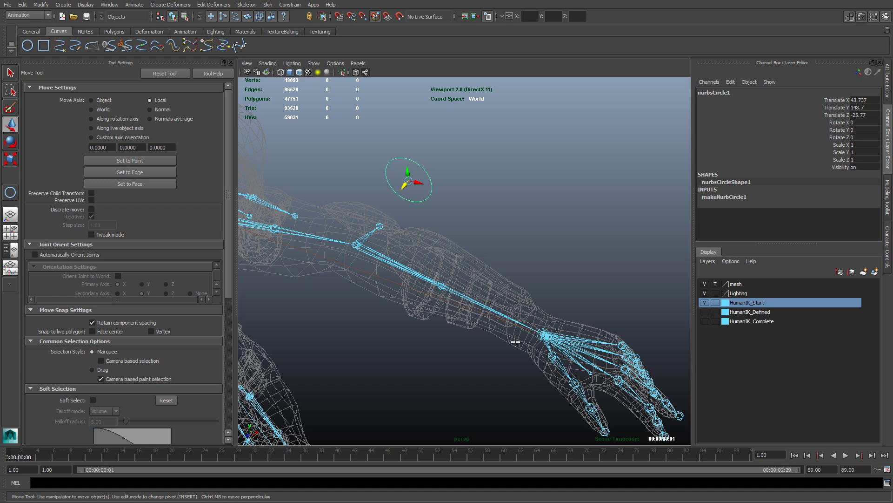
{"action": "left_click", "coordinate": [10, 250]}
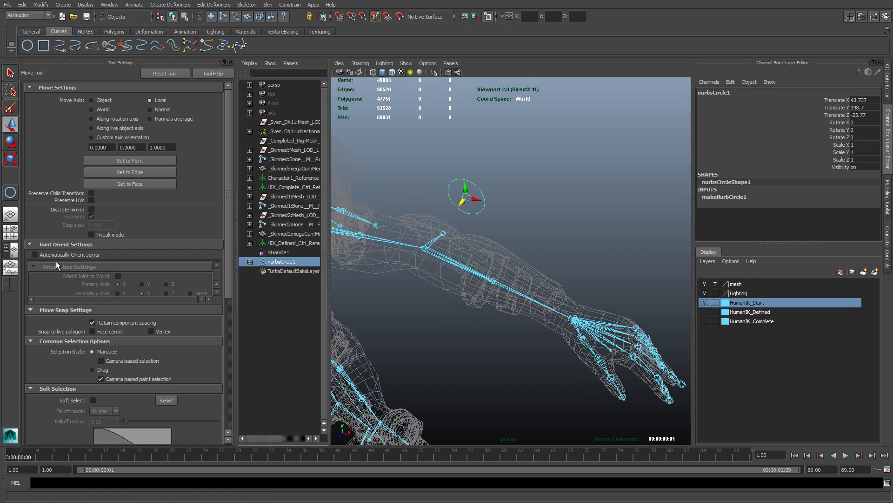
{"action": "left_click", "coordinate": [278, 252], "text": "ctrl"}
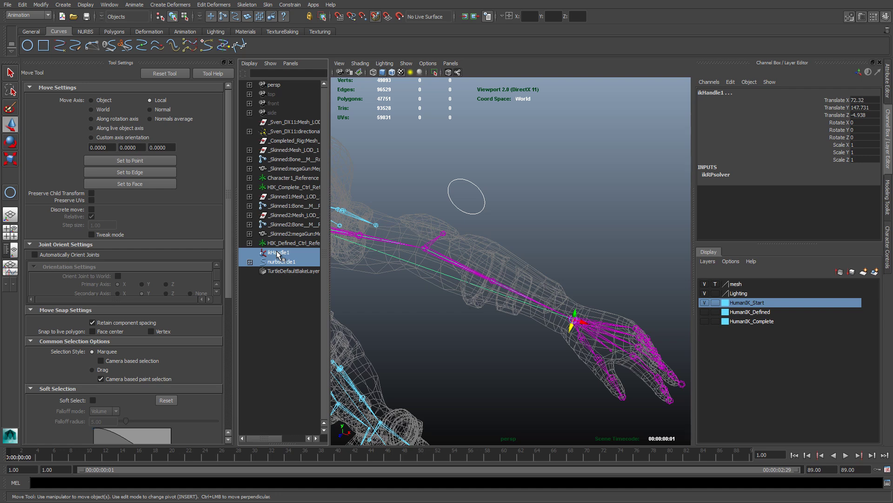
{"action": "left_click", "coordinate": [290, 4]}
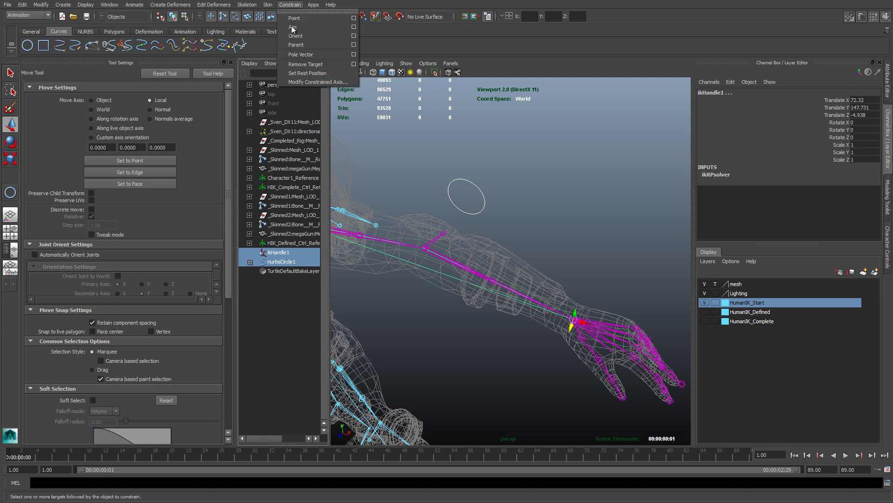
{"action": "left_click", "coordinate": [306, 55]}
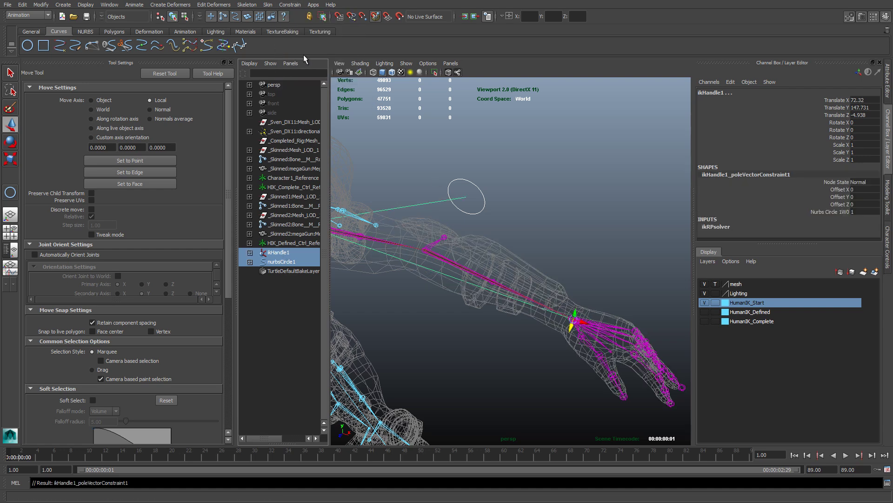
Move the circle up and down to swivel the left elbow, leaving it at about Y 153.
{"action": "middle_click_drag", "start_coordinate": [455, 233], "coordinate": [472, 254], "text": "alt"}
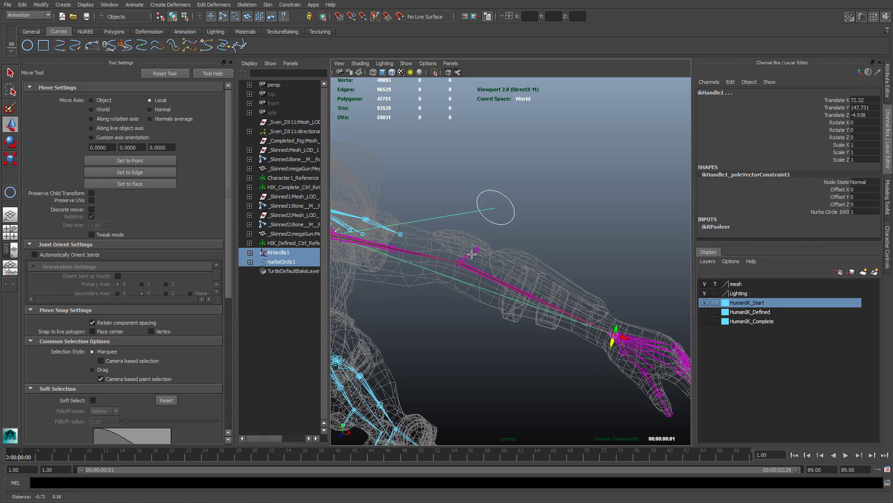
{"action": "mouse_move", "coordinate": [472, 254]}
{"action": "left_mouse_down", "text": "alt"}
{"action": "mouse_move", "coordinate": [487, 278]}
{"action": "mouse_move", "coordinate": [498, 260]}
{"action": "mouse_move", "coordinate": [476, 269]}
{"action": "left_mouse_up", "text": "alt"}
{"action": "left_click", "coordinate": [531, 204]}
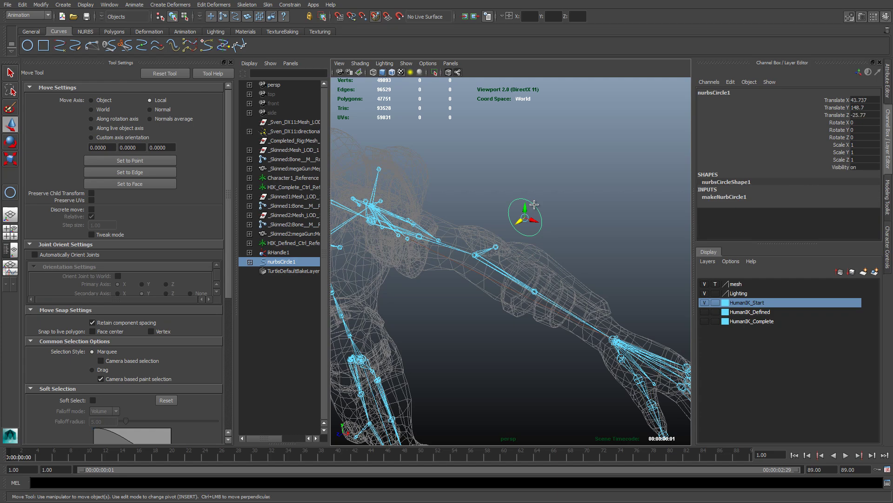
{"action": "left_click_drag", "start_coordinate": [525, 207], "coordinate": [517, 245]}
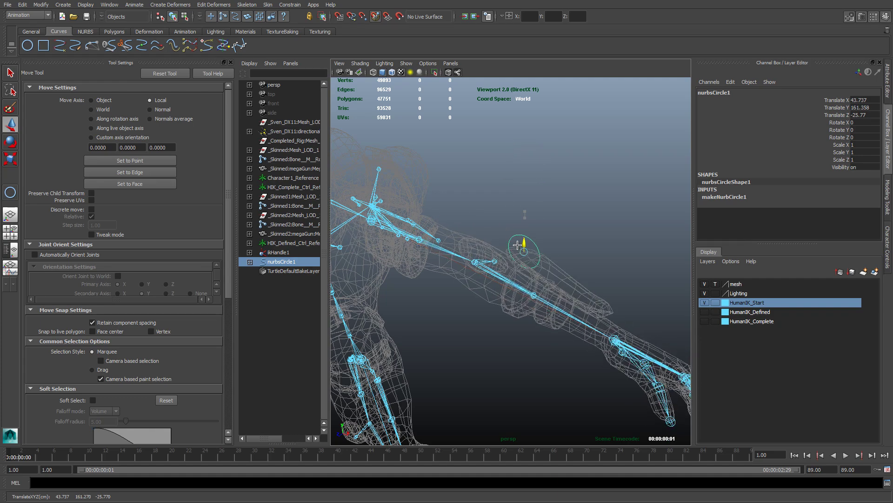
Set the mesh layer to reference display and bring the shaded left arm into view.
{"action": "left_click", "coordinate": [716, 284]}
{"action": "middle_click_drag", "start_coordinate": [560, 272], "coordinate": [527, 272], "text": "alt"}
{"action": "left_click_drag", "start_coordinate": [527, 272], "coordinate": [485, 187], "text": "alt"}
{"action": "left_click_drag", "start_coordinate": [479, 328], "coordinate": [533, 345], "text": "alt"}
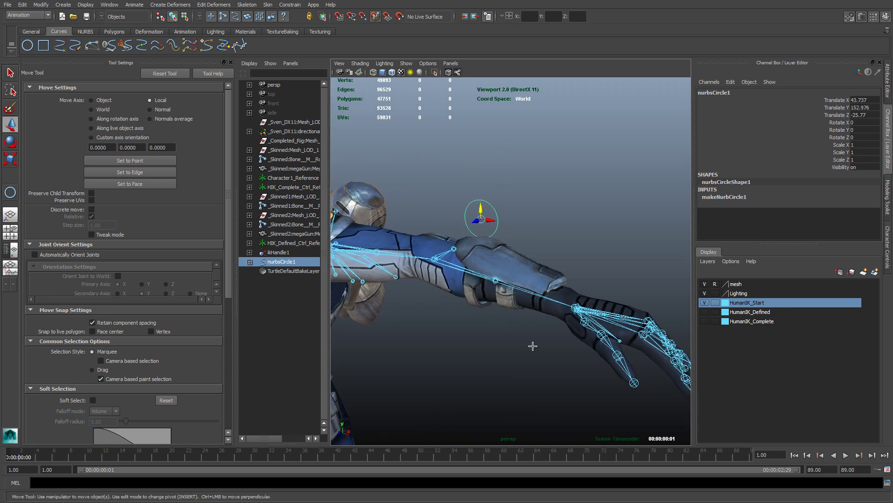
Move the left arm's IK handle down and forward to about X 61.2, Y 135.5 and Z 17.7, bending the elbow.
{"action": "left_click", "coordinate": [576, 307]}
{"action": "left_click_drag", "start_coordinate": [576, 307], "coordinate": [453, 368], "text": "alt"}
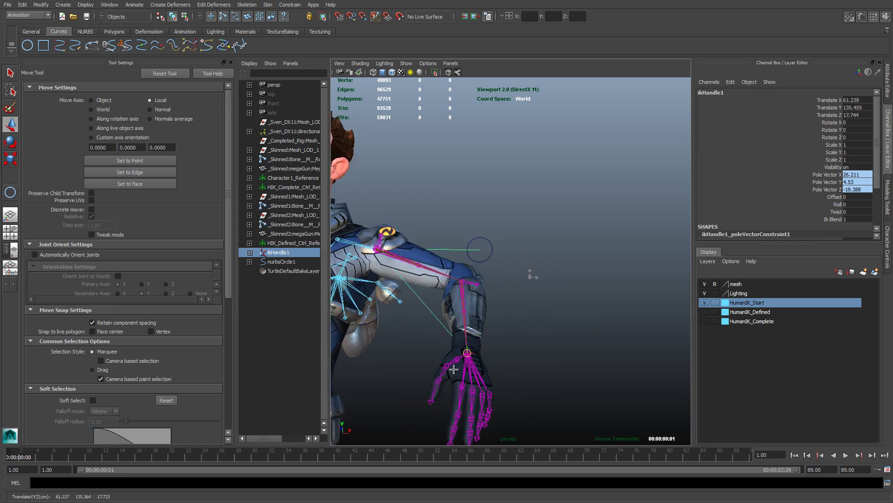
{"action": "left_click_drag", "start_coordinate": [522, 360], "coordinate": [453, 282], "text": "alt"}
Move the pole vector circle around to reorient the left elbow, placing it at about X 33.9, Y 131.9 and Z -33.6.
{"action": "left_click", "coordinate": [482, 242]}
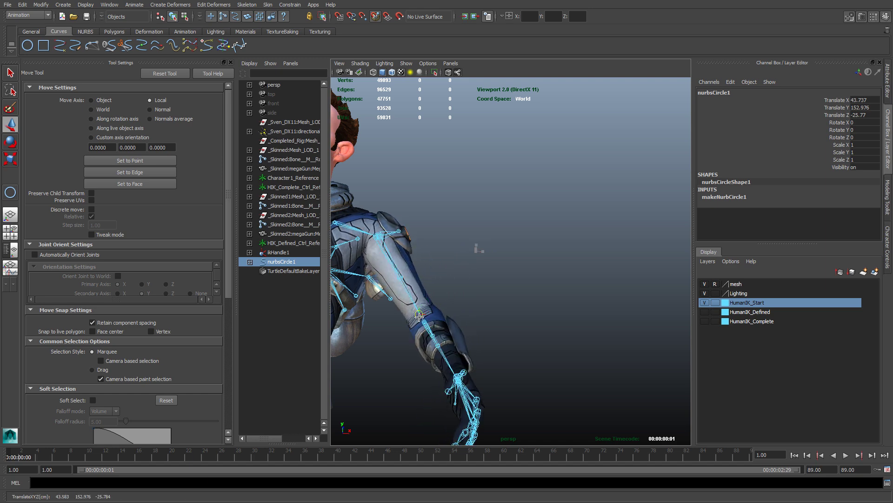
{"action": "left_click_drag", "start_coordinate": [419, 316], "coordinate": [476, 276]}
{"action": "left_click_drag", "start_coordinate": [512, 302], "coordinate": [349, 365], "text": "alt"}
{"action": "left_click_drag", "start_coordinate": [394, 328], "coordinate": [398, 270], "text": "alt"}
Draw a NURBS circle in the front view, centred between the character's eyes and large enough to surround both of them.
{"action": "scroll", "coordinate": [409, 221], "scroll_direction": "up", "scroll_amount": 2}
{"action": "scroll", "coordinate": [398, 270], "scroll_direction": "up", "scroll_amount": 2}
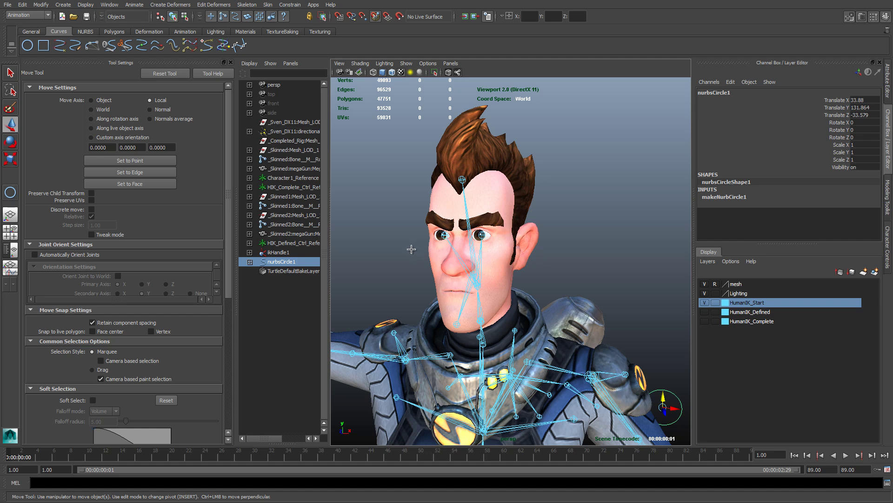
{"action": "key", "text": "space"}
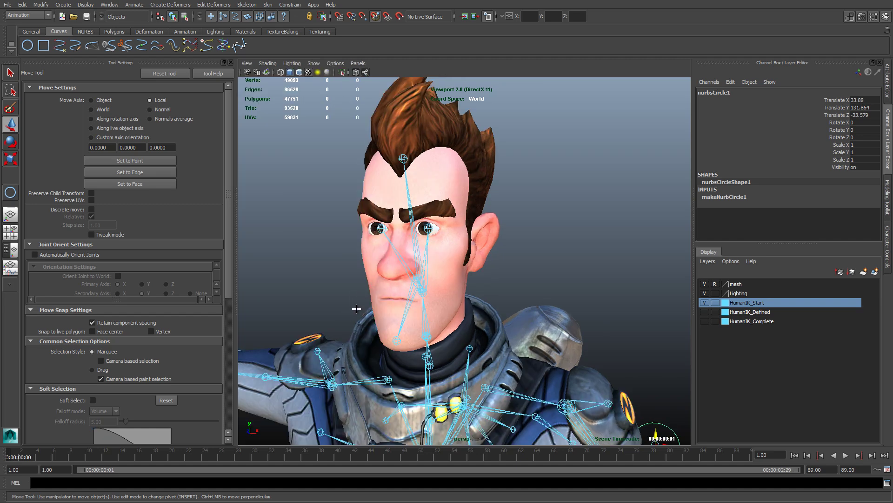
{"action": "left_click", "coordinate": [10, 232]}
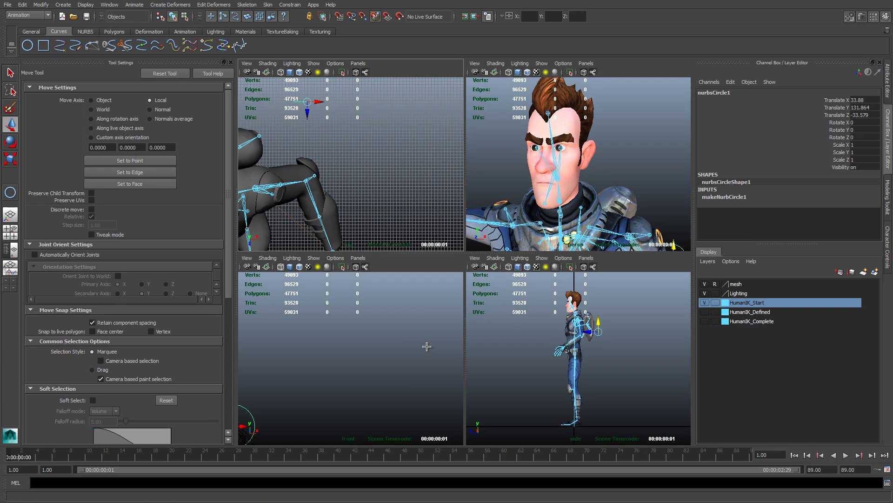
{"action": "left_click", "coordinate": [231, 63]}
{"action": "key", "text": "space"}
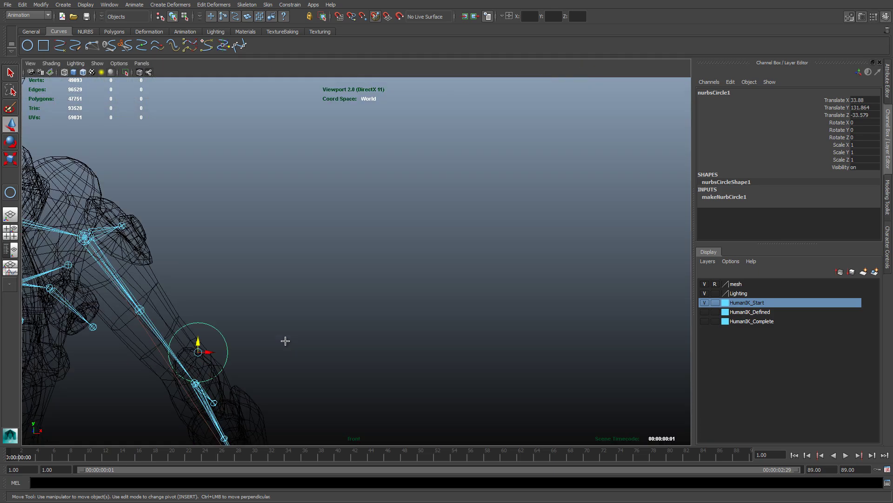
{"action": "middle_click_drag", "start_coordinate": [285, 341], "coordinate": [596, 383], "text": "alt"}
{"action": "scroll", "coordinate": [442, 300], "scroll_direction": "up", "scroll_amount": 2}
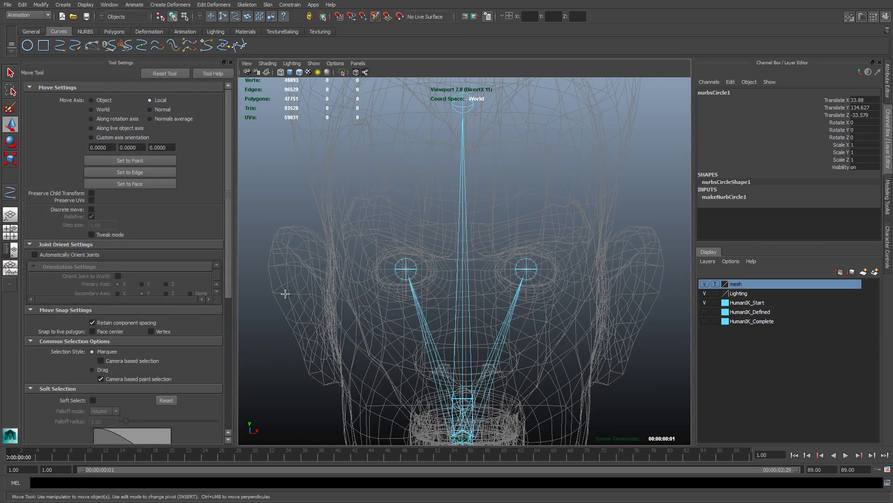
{"action": "left_click", "coordinate": [27, 45]}
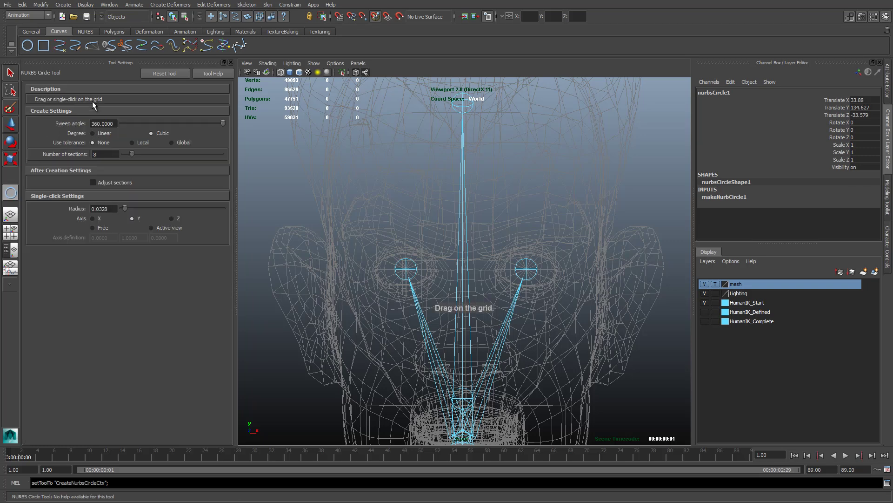
{"action": "left_click_drag", "start_coordinate": [464, 270], "coordinate": [538, 366]}
{"action": "key", "text": "w"}
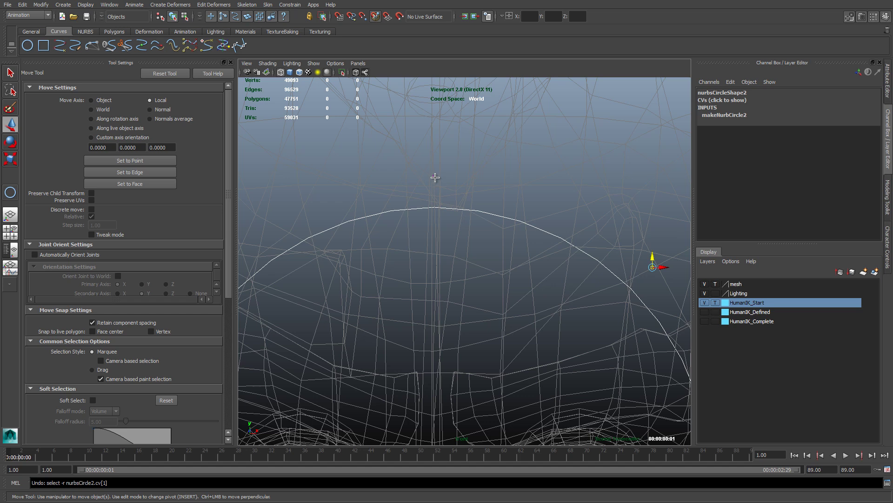
Scale the circle's uppermost and lowermost control vertices vertically toward each other to form a goggle-shaped outline around both eyes.
{"action": "left_click", "coordinate": [435, 177]}
{"action": "right_click_drag", "start_coordinate": [481, 245], "coordinate": [434, 259], "text": "alt"}
{"action": "middle_click_drag", "start_coordinate": [435, 259], "coordinate": [419, 191], "text": "alt"}
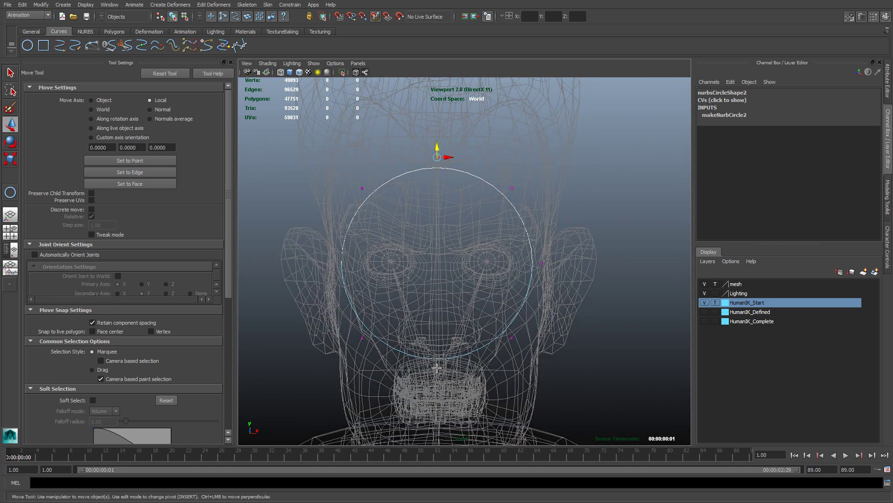
{"action": "left_click", "coordinate": [438, 368], "text": "shift"}
{"action": "key", "text": "r"}
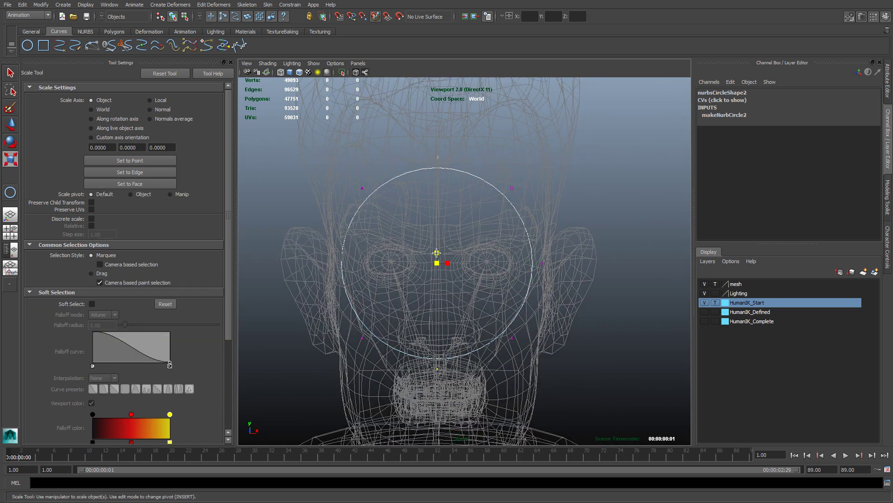
{"action": "left_click_drag", "start_coordinate": [436, 253], "coordinate": [435, 262]}
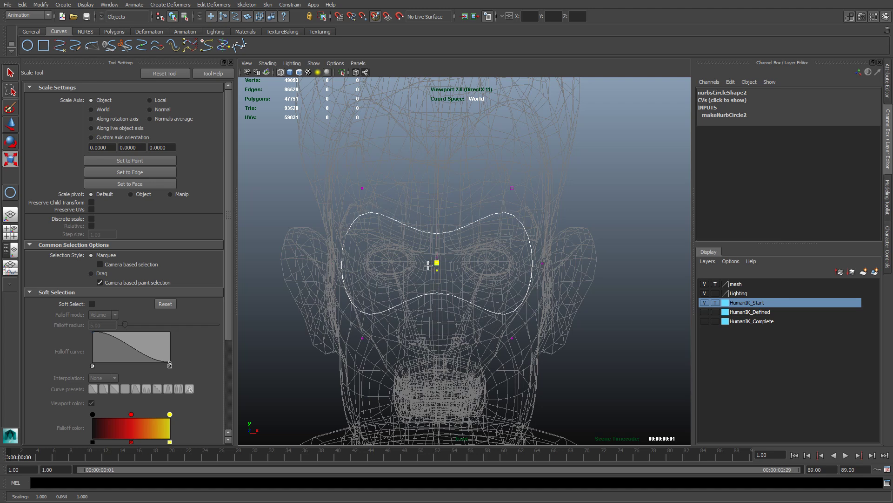
{"action": "key", "text": "w"}
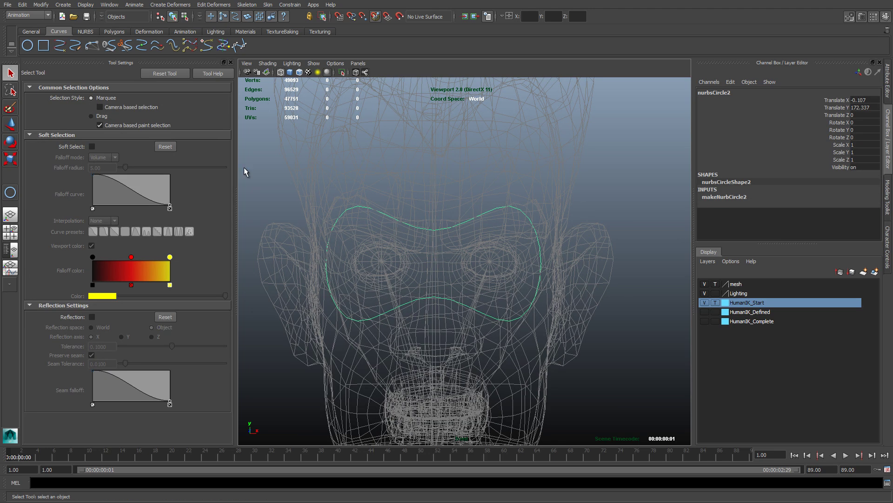
Center the pivot of the goggle-shaped curve and delete its construction history.
{"action": "left_click", "coordinate": [41, 6]}
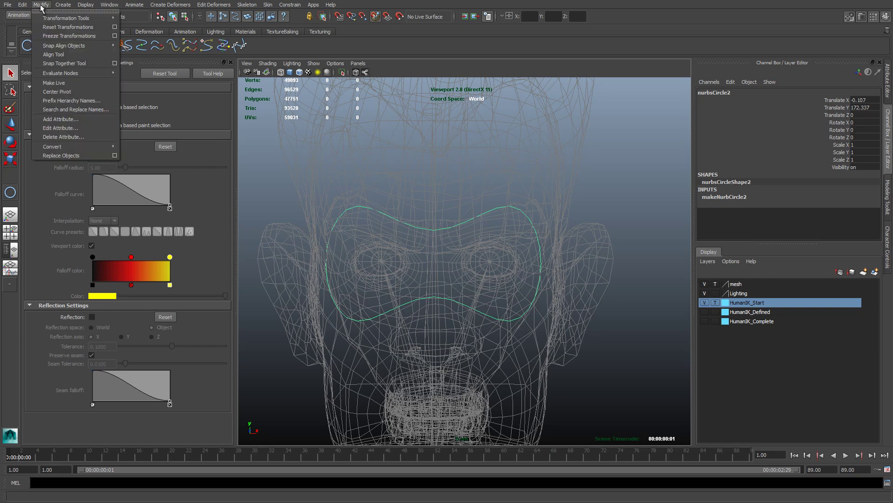
{"action": "left_click", "coordinate": [54, 90]}
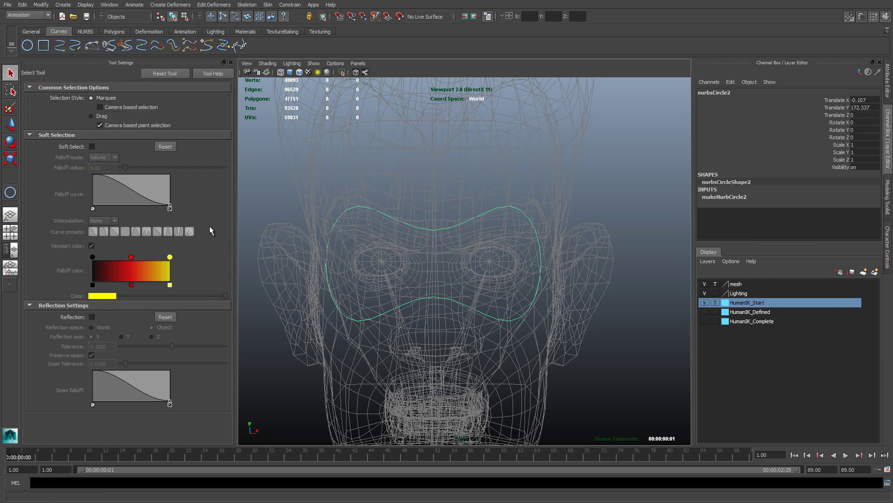
{"action": "left_click", "coordinate": [22, 5]}
{"action": "mouse_move", "coordinate": [47, 100]}
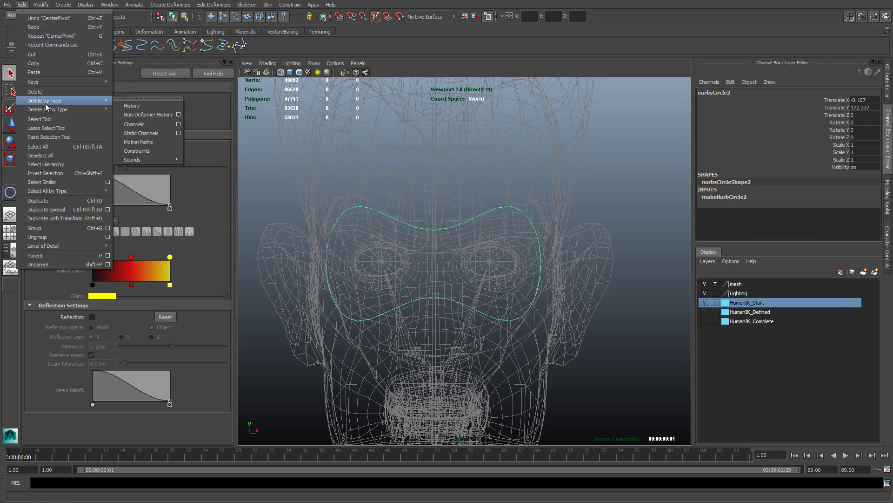
{"action": "left_click", "coordinate": [132, 106]}
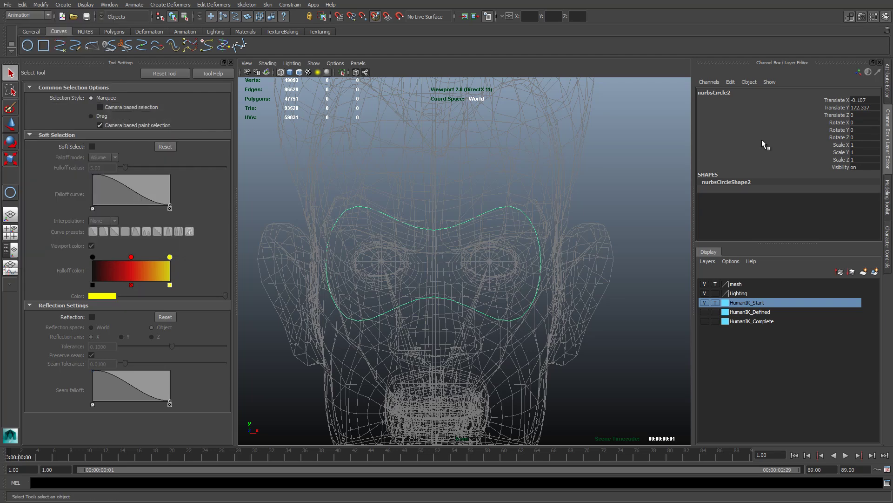
Set the goggle-shaped curve's Translate X to 0.
{"action": "double_click", "coordinate": [875, 100]}
{"action": "type", "text": "0"}
{"action": "key", "text": "Tab"}
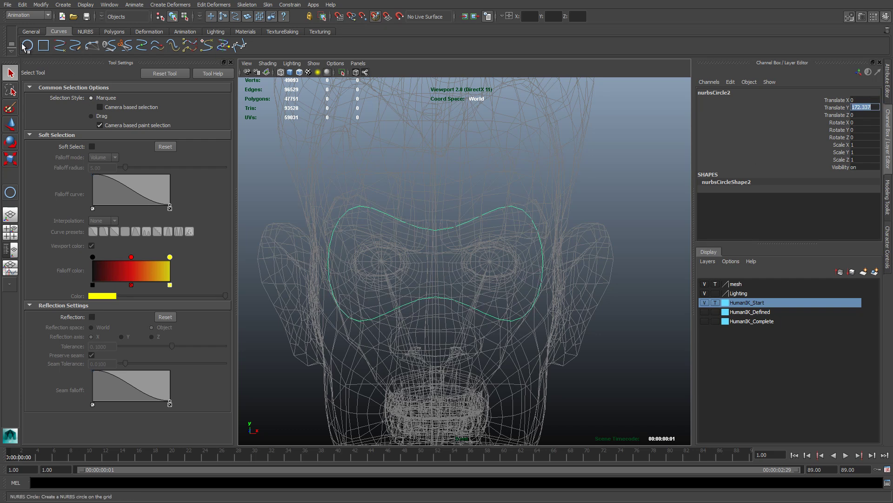
Draw a smaller NURBS circle around the character's right eye in the front view.
{"action": "left_click", "coordinate": [28, 46]}
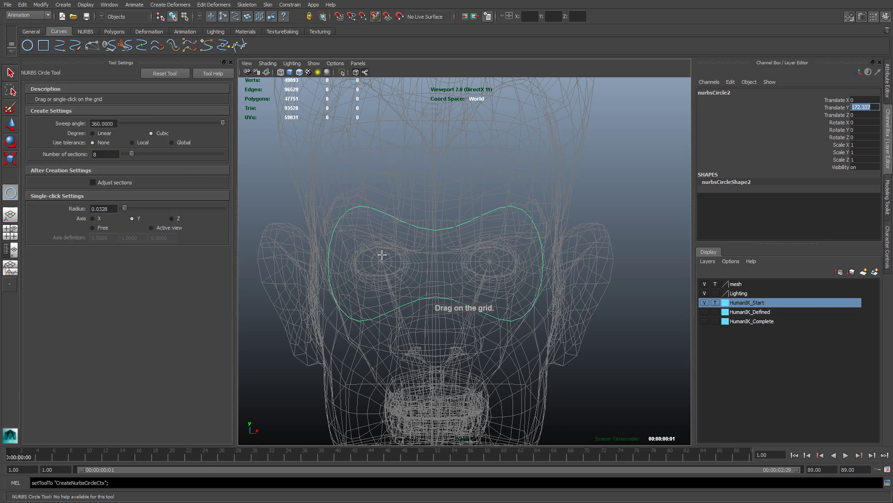
{"action": "left_click_drag", "start_coordinate": [379, 259], "coordinate": [398, 284]}
{"action": "scroll", "coordinate": [398, 283], "scroll_direction": "up", "scroll_amount": 4}
{"action": "key", "text": "w"}
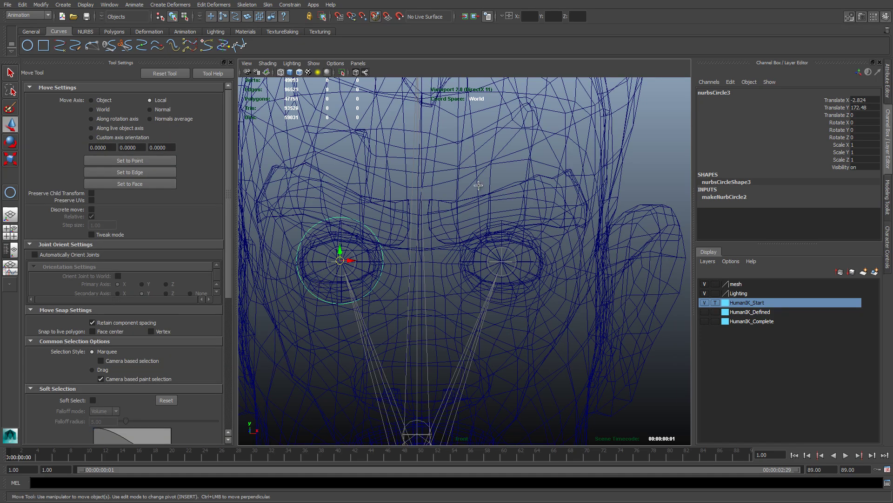
Move the right eye's circle out in front of the face, to about X -2.8, Y 172.4 and Z 20.5.
{"action": "key", "text": "space"}
{"action": "key", "text": "space"}
{"action": "left_click_drag", "start_coordinate": [485, 191], "coordinate": [317, 311], "text": "alt"}
{"action": "left_click_drag", "start_coordinate": [377, 320], "coordinate": [402, 337], "text": "alt"}
{"action": "right_click_drag", "start_coordinate": [274, 205], "coordinate": [305, 268], "text": "alt"}
{"action": "left_click_drag", "start_coordinate": [305, 268], "coordinate": [366, 264], "text": "alt"}
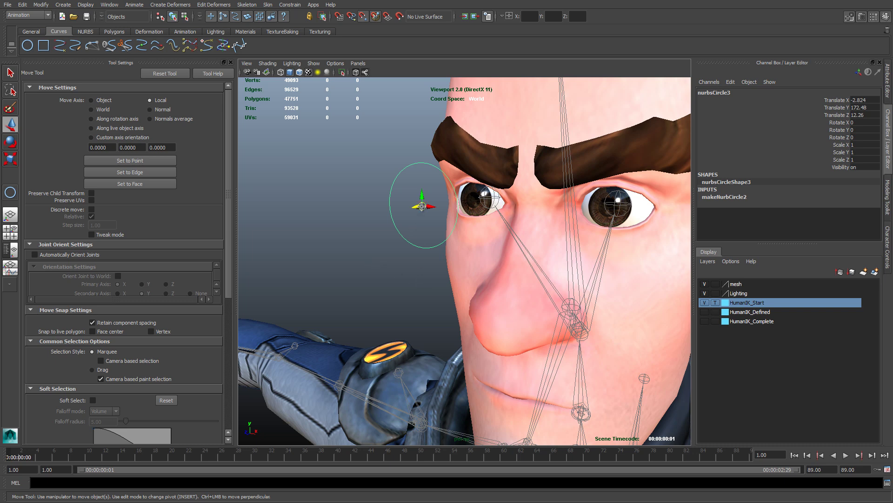
{"action": "left_click_drag", "start_coordinate": [421, 207], "coordinate": [473, 200]}
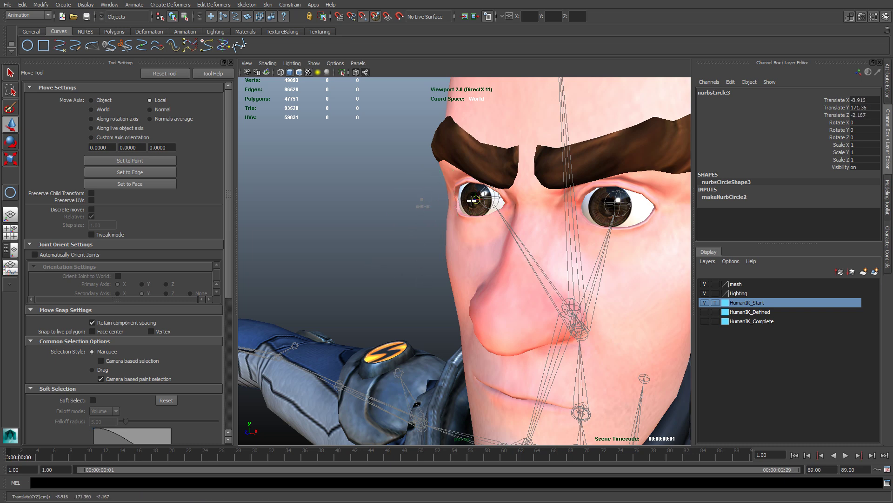
{"action": "left_click_drag", "start_coordinate": [343, 260], "coordinate": [462, 319], "text": "alt"}
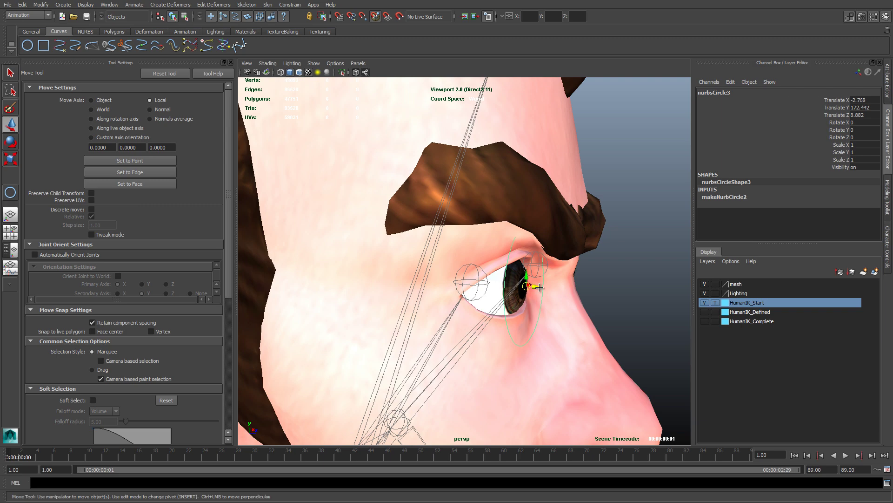
{"action": "left_click_drag", "start_coordinate": [539, 287], "coordinate": [660, 306]}
{"action": "left_click_drag", "start_coordinate": [568, 345], "coordinate": [514, 321], "text": "alt"}
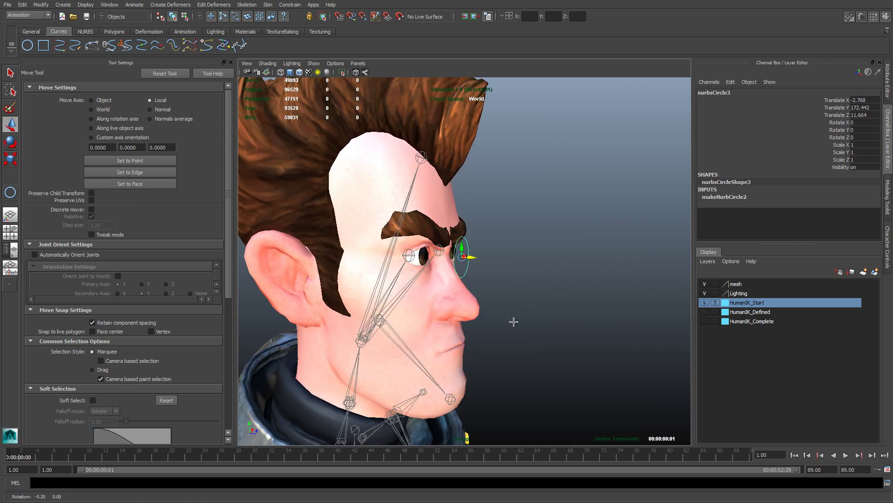
{"action": "left_click_drag", "start_coordinate": [475, 257], "coordinate": [604, 261]}
{"action": "left_click_drag", "start_coordinate": [583, 333], "coordinate": [496, 329], "text": "alt"}
Duplicate the small circle and move the copy over to the character's left eye, at about X 2.8.
{"action": "key", "text": "space"}
{"action": "key", "text": "space"}
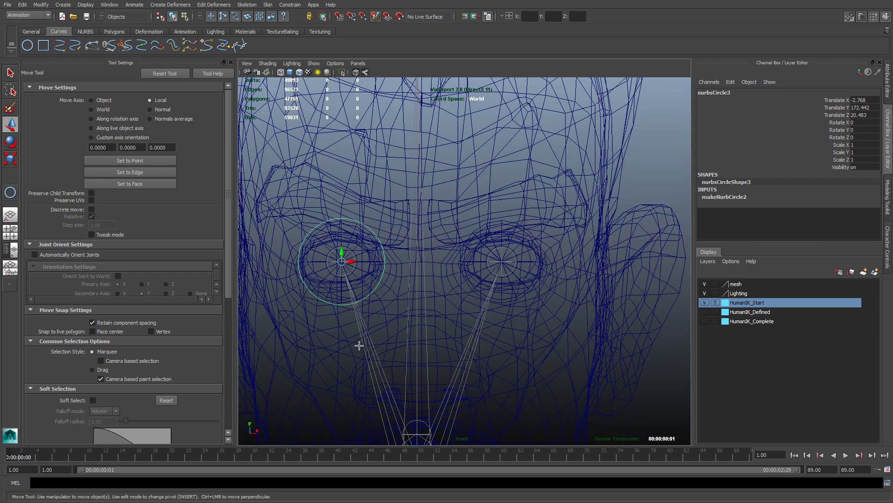
{"action": "middle_click_drag", "start_coordinate": [438, 276], "coordinate": [450, 281], "text": "alt"}
{"action": "right_click_drag", "start_coordinate": [450, 281], "coordinate": [435, 296], "text": "alt"}
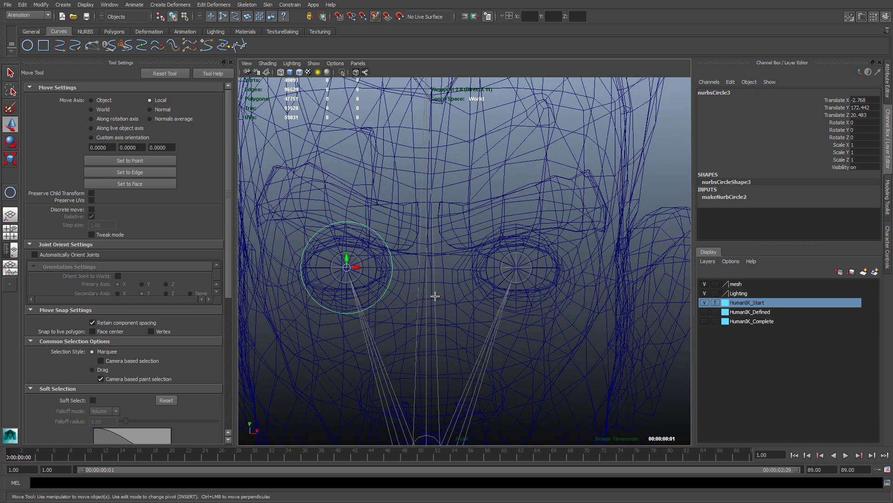
{"action": "middle_click_drag", "start_coordinate": [475, 299], "coordinate": [448, 298], "text": "alt"}
{"action": "key", "text": "ctrl+d"}
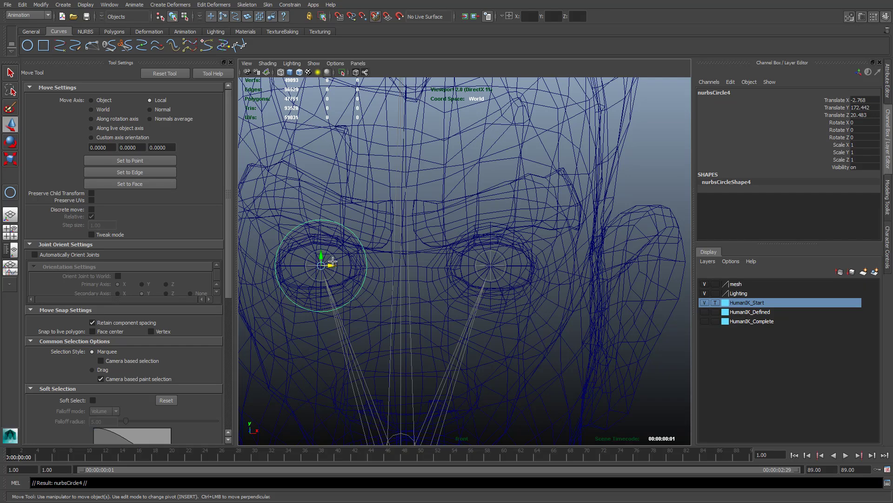
{"action": "left_click_drag", "start_coordinate": [329, 265], "coordinate": [501, 281]}
Parent both small eye circles to the goggle-shaped curve.
{"action": "key", "text": "space"}
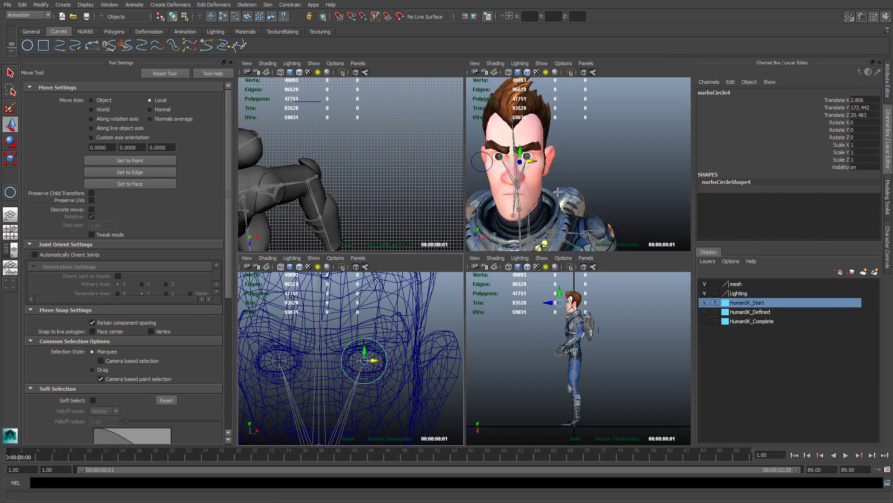
{"action": "key", "text": "space"}
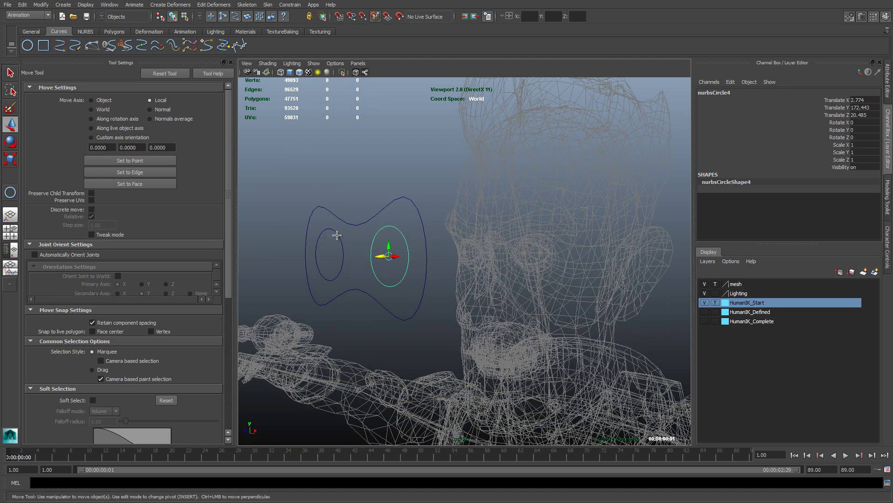
{"action": "left_click_drag", "start_coordinate": [383, 254], "coordinate": [342, 263]}
{"action": "left_click", "coordinate": [381, 199]}
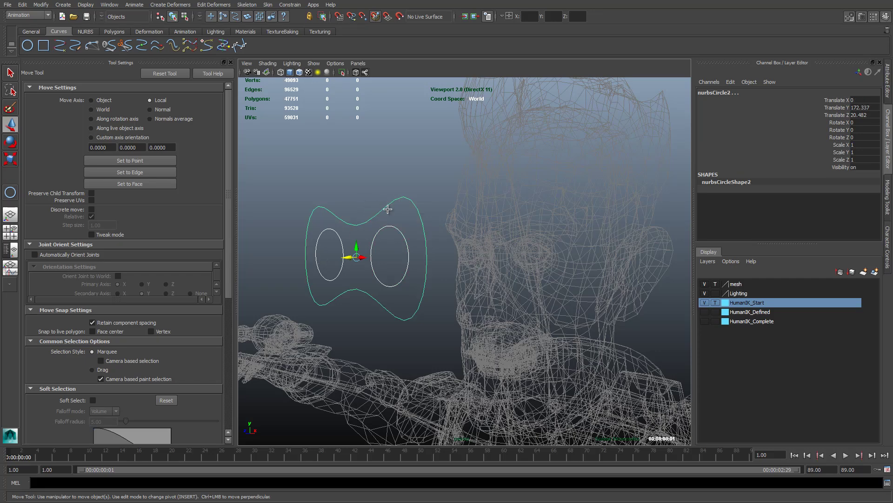
{"action": "key", "text": "p"}
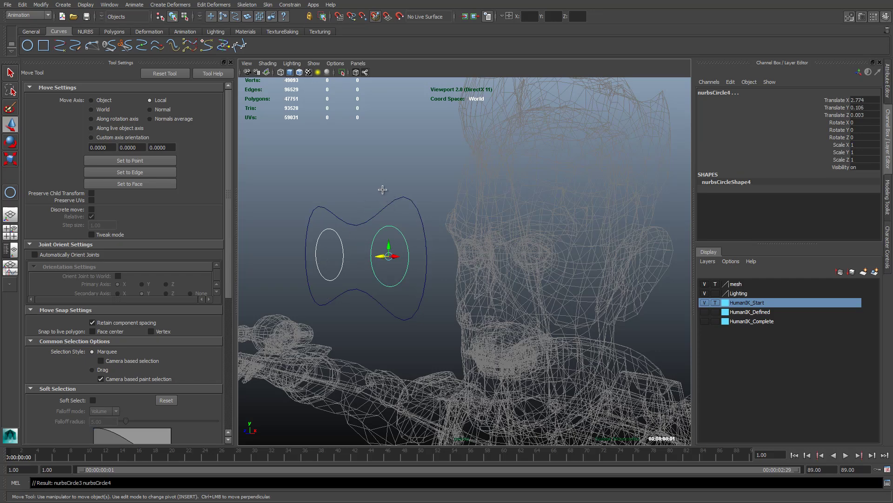
Test the hierarchy by moving the goggle-shaped curve with its two child circles, and undo the move.
{"action": "left_click_drag", "start_coordinate": [382, 189], "coordinate": [416, 209]}
{"action": "mouse_move", "coordinate": [359, 260]}
{"action": "left_mouse_down"}
{"action": "mouse_move", "coordinate": [445, 230]}
{"action": "mouse_move", "coordinate": [353, 282]}
{"action": "mouse_move", "coordinate": [352, 261]}
{"action": "left_mouse_up"}
{"action": "key", "text": "ctrl+z"}
Display the local rotation axes of the small eye circle at about X -2.8 inside the goggle-shaped curve.
{"action": "left_click_drag", "start_coordinate": [579, 221], "coordinate": [587, 240], "text": "alt"}
{"action": "left_click_drag", "start_coordinate": [587, 239], "coordinate": [574, 242], "text": "alt"}
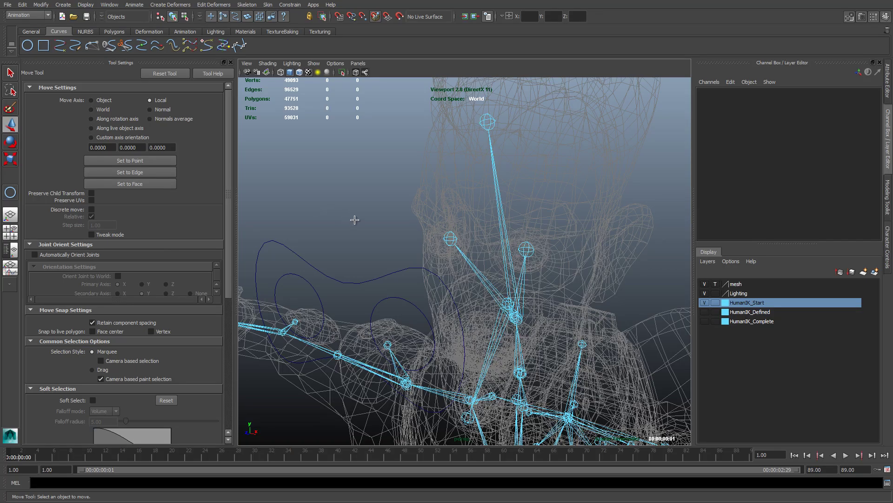
{"action": "left_click_drag", "start_coordinate": [355, 217], "coordinate": [260, 212], "text": "alt"}
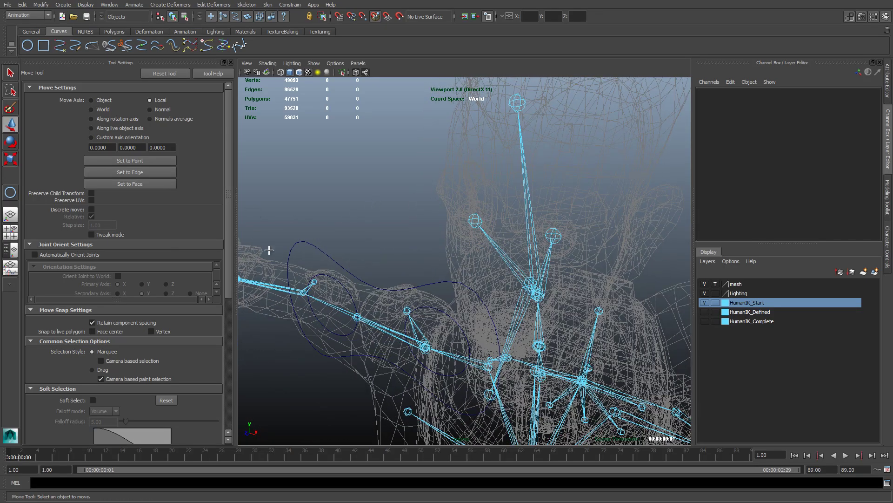
{"action": "mouse_move", "coordinate": [390, 262]}
{"action": "left_mouse_down", "text": "alt"}
{"action": "mouse_move", "coordinate": [384, 222]}
{"action": "mouse_move", "coordinate": [395, 246]}
{"action": "left_mouse_up", "text": "alt"}
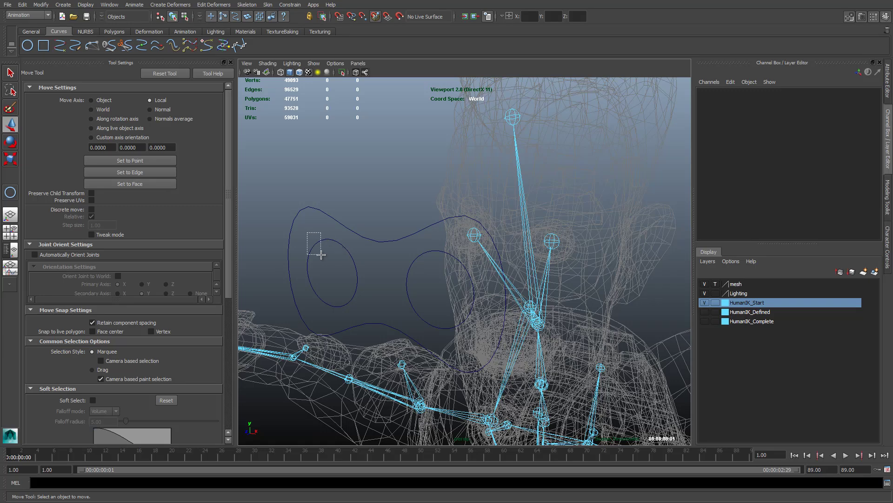
{"action": "left_click", "coordinate": [311, 249]}
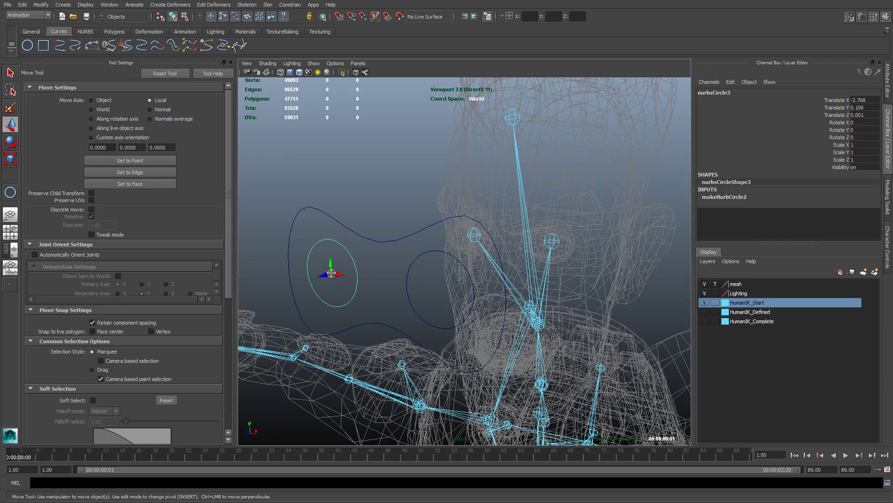
{"action": "left_click", "coordinate": [86, 5]}
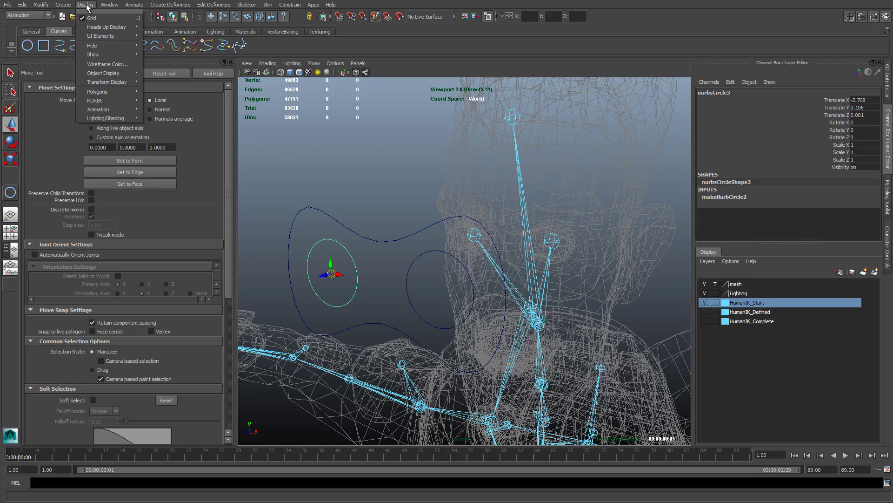
{"action": "mouse_move", "coordinate": [111, 82]}
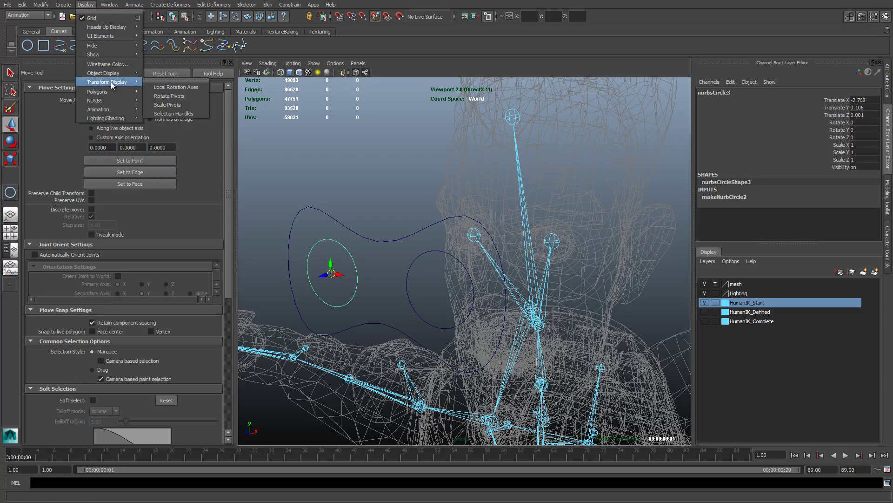
{"action": "left_click", "coordinate": [172, 87]}
{"action": "left_click", "coordinate": [352, 223]}
Display the local rotation axes of the Bone__L__Eye joint behind that circle.
{"action": "left_click_drag", "start_coordinate": [371, 242], "coordinate": [319, 261], "text": "alt"}
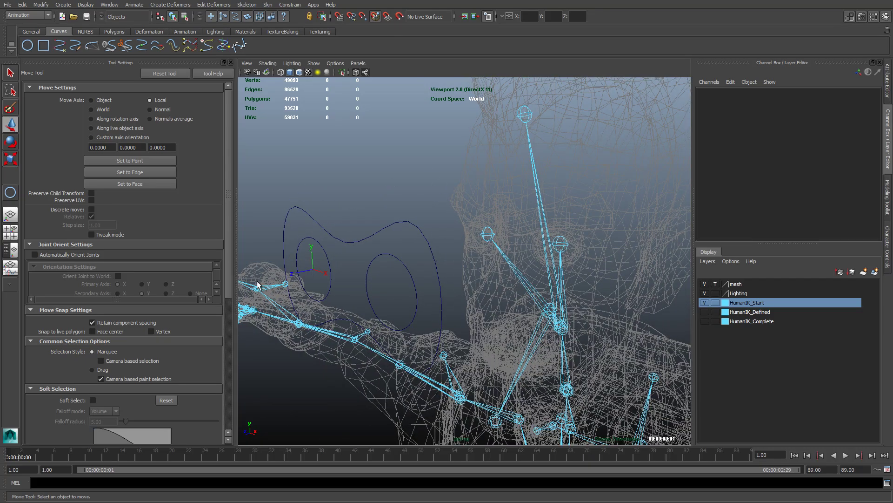
{"action": "left_click_drag", "start_coordinate": [365, 239], "coordinate": [303, 263], "text": "alt"}
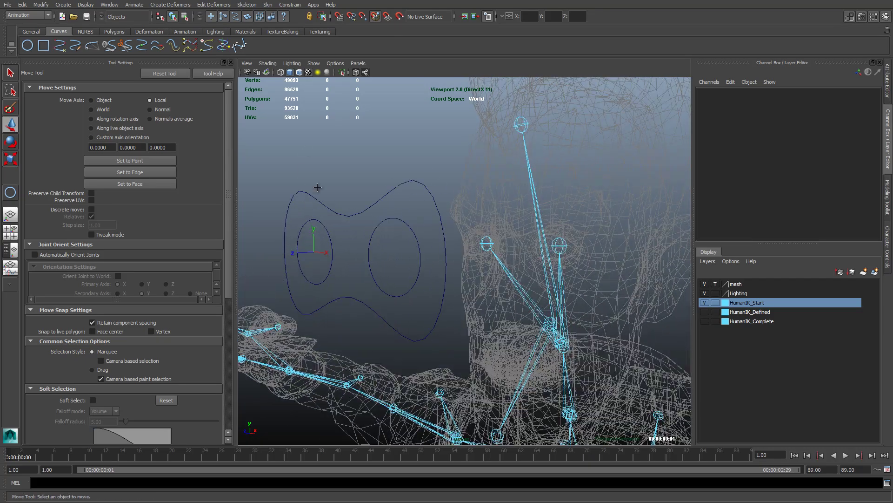
{"action": "left_click_drag", "start_coordinate": [360, 222], "coordinate": [508, 214], "text": "alt"}
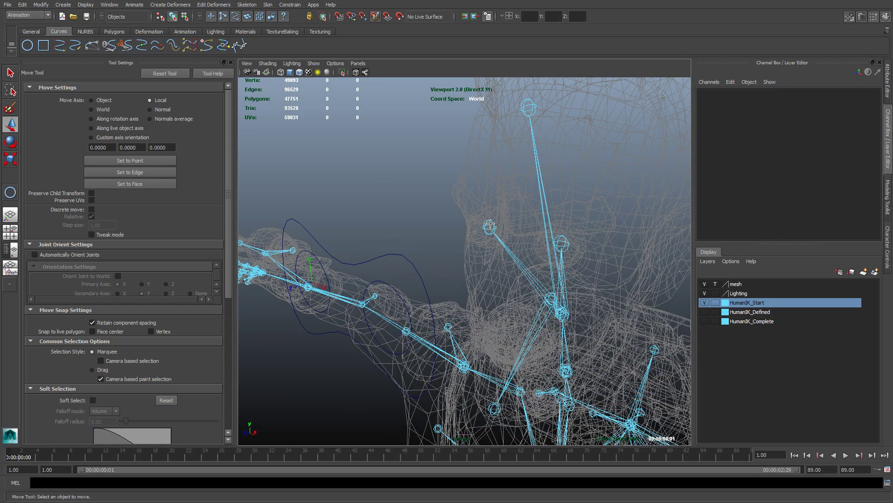
{"action": "left_click", "coordinate": [490, 225]}
{"action": "left_click_drag", "start_coordinate": [364, 179], "coordinate": [358, 176], "text": "alt"}
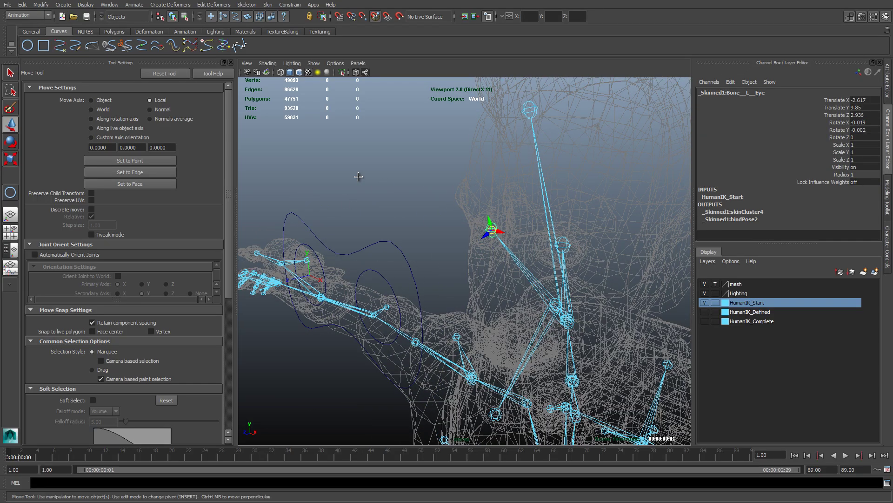
{"action": "left_click", "coordinate": [86, 4]}
{"action": "mouse_move", "coordinate": [110, 82]}
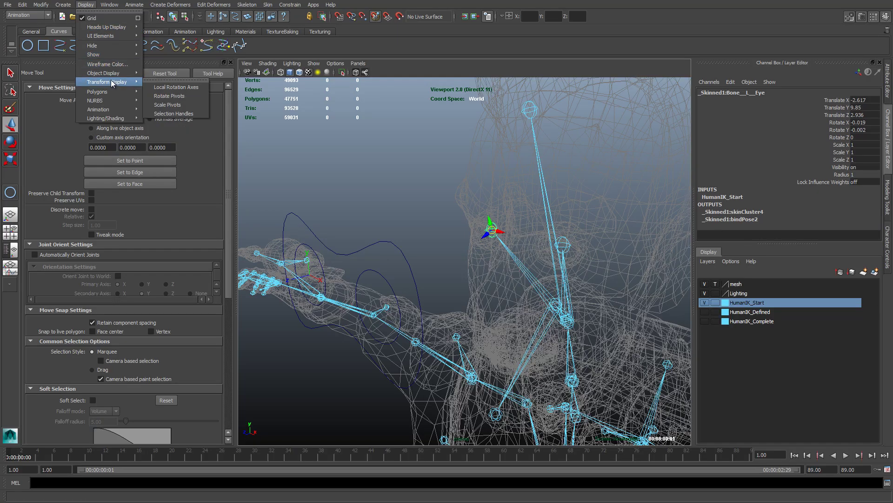
{"action": "left_click", "coordinate": [169, 87]}
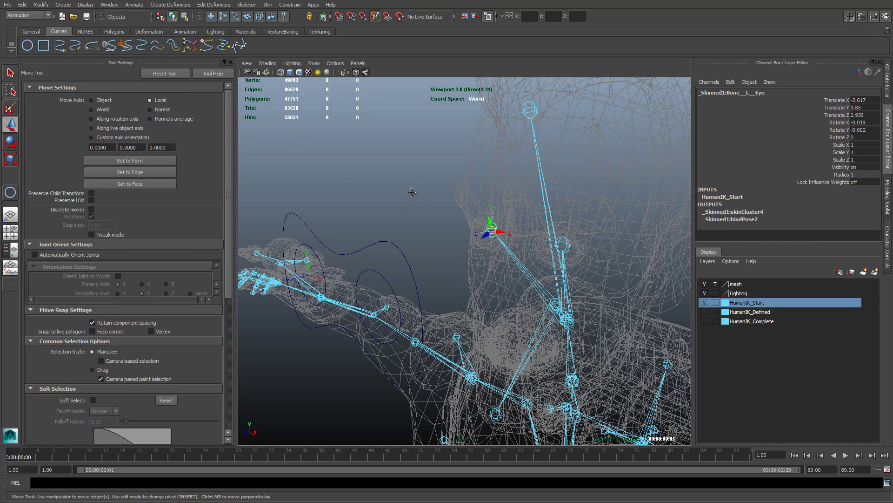
{"action": "left_click_drag", "start_coordinate": [409, 194], "coordinate": [455, 258], "text": "alt"}
{"action": "left_click", "coordinate": [394, 254]}
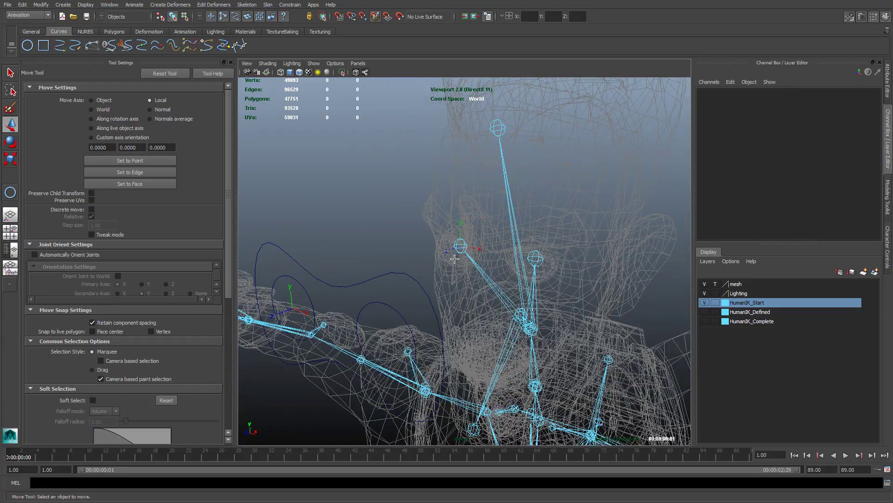
Select the small circle at X -2.8, add the Bone__L__Eye joint to the selection, and open the aim constraint options.
{"action": "left_click_drag", "start_coordinate": [356, 233], "coordinate": [349, 238], "text": "alt"}
{"action": "middle_click_drag", "start_coordinate": [349, 238], "coordinate": [400, 189], "text": "alt"}
{"action": "left_click", "coordinate": [329, 254]}
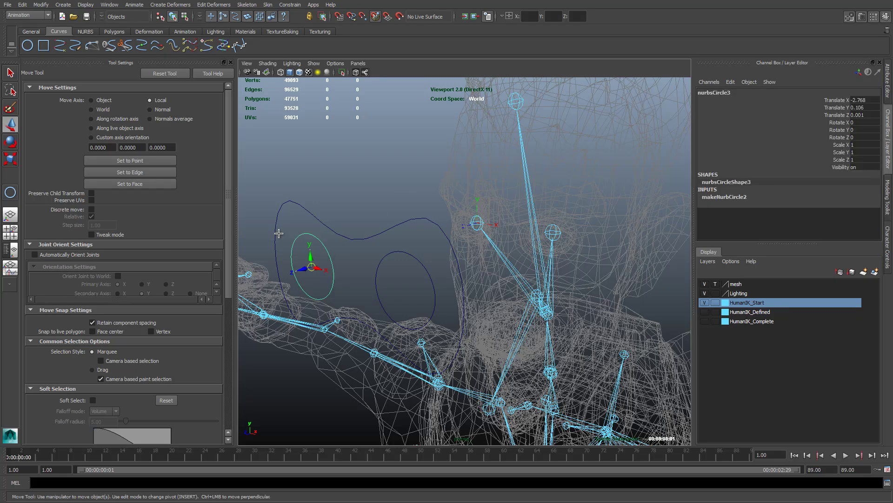
{"action": "left_click_drag", "start_coordinate": [383, 184], "coordinate": [383, 207], "text": "alt"}
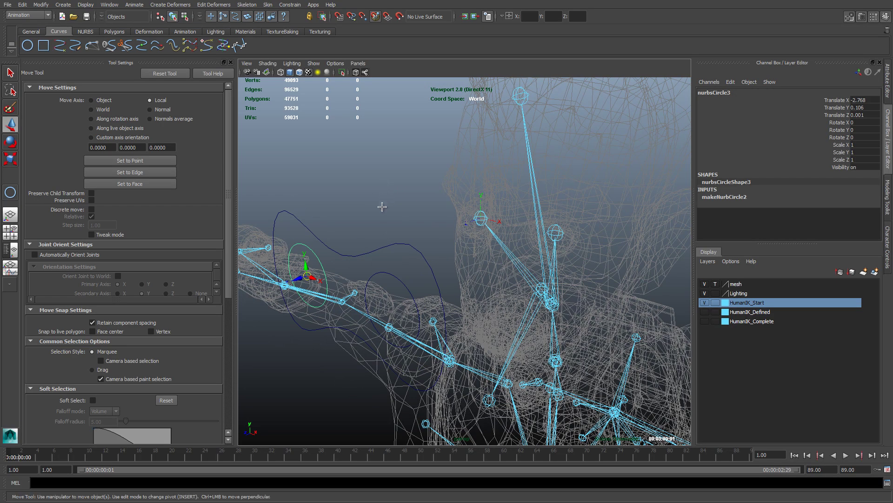
{"action": "left_click", "coordinate": [482, 218]}
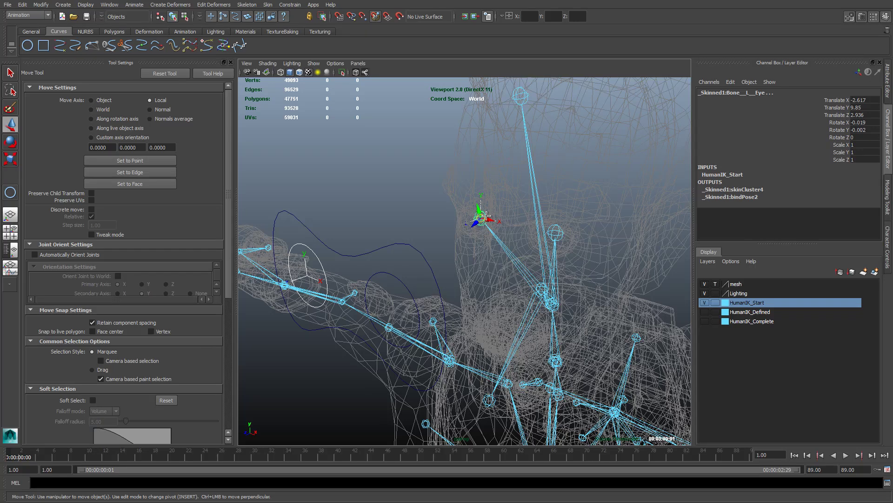
{"action": "left_click_drag", "start_coordinate": [365, 199], "coordinate": [372, 201], "text": "alt"}
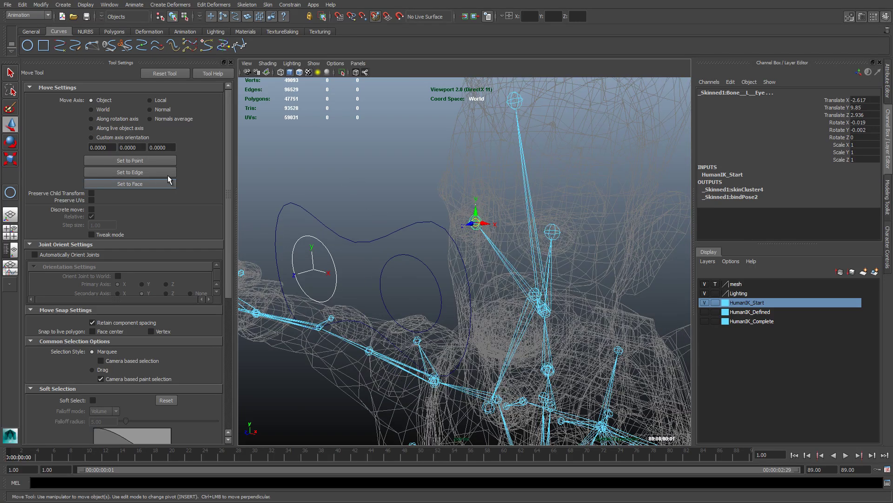
{"action": "left_click", "coordinate": [289, 5]}
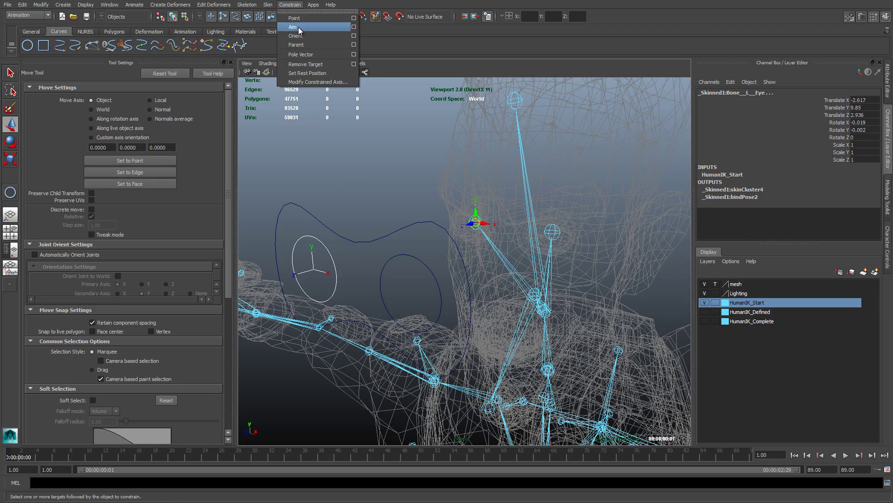
{"action": "left_click", "coordinate": [354, 27]}
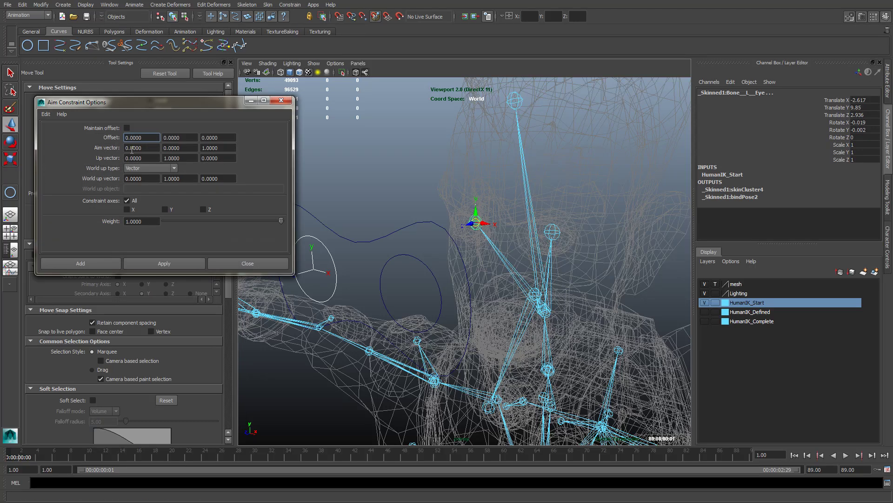
Aim-constrain the Bone__L__Eye joint to the circle with aim vector 0, 0, 1 and up vector 0, 1, 0.
{"action": "left_click_drag", "start_coordinate": [365, 201], "coordinate": [430, 196], "text": "alt"}
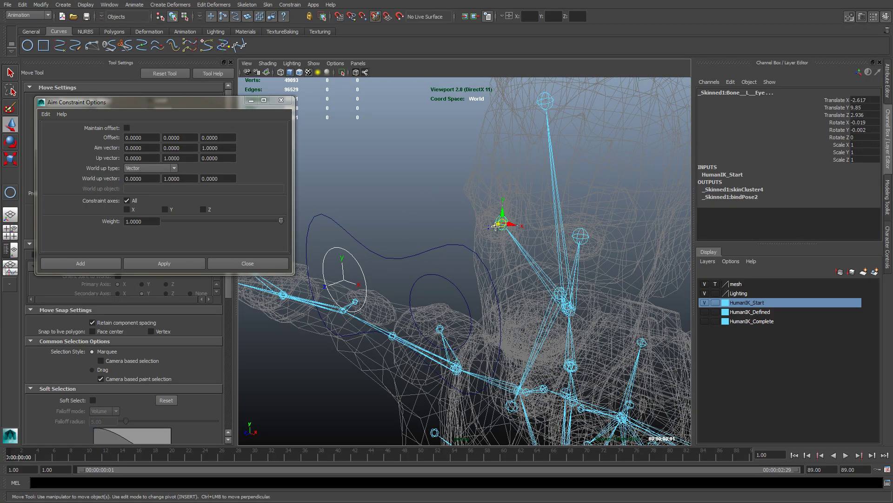
{"action": "left_click_drag", "start_coordinate": [467, 226], "coordinate": [488, 226], "text": "alt"}
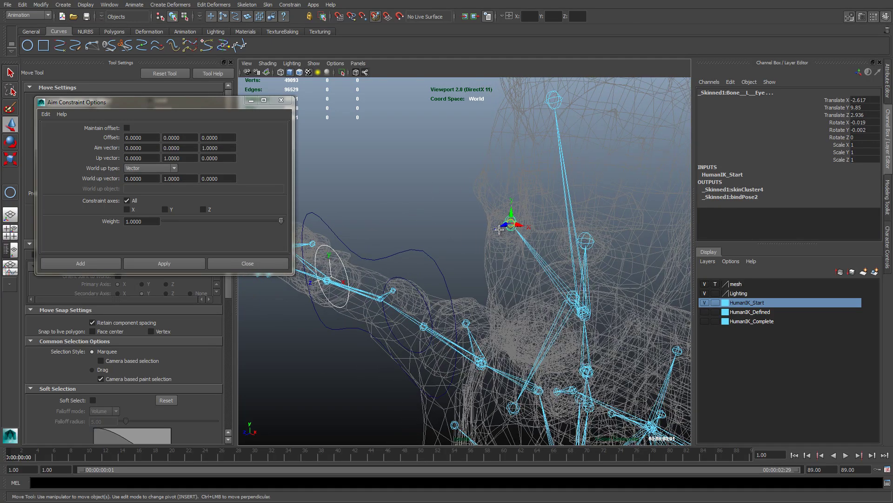
{"action": "middle_click_drag", "start_coordinate": [387, 206], "coordinate": [432, 198], "text": "alt"}
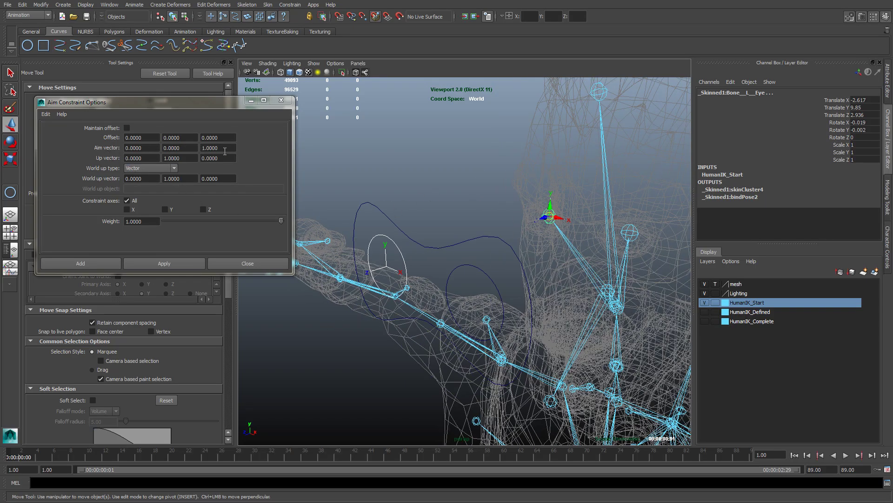
{"action": "left_click", "coordinate": [224, 149]}
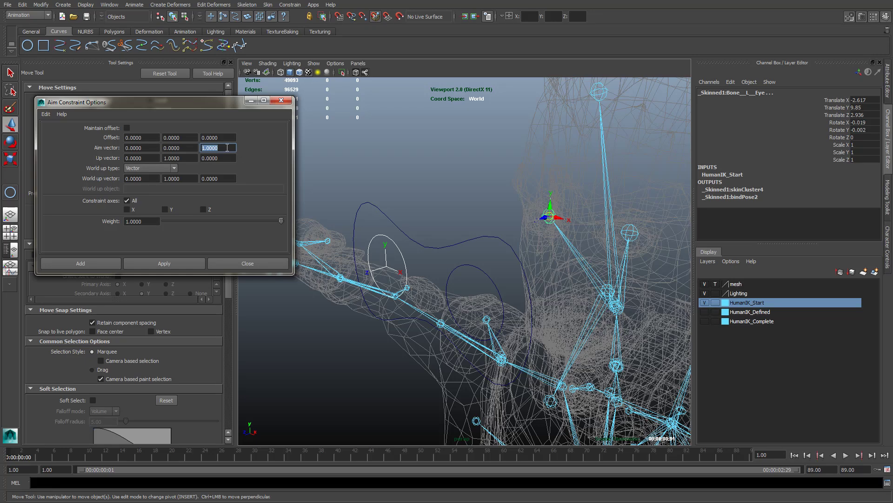
{"action": "left_click", "coordinate": [140, 148]}
{"action": "left_click", "coordinate": [225, 148]}
{"action": "left_click", "coordinate": [158, 262]}
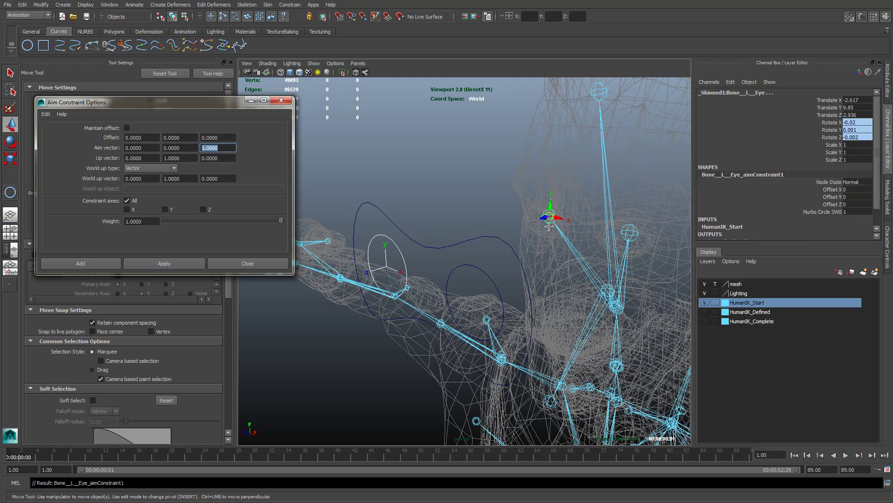
{"action": "left_click", "coordinate": [247, 264]}
Undo the aim constraint and the selection of the eye joint, leaving only the circle selected.
{"action": "left_click_drag", "start_coordinate": [480, 229], "coordinate": [383, 234], "text": "alt"}
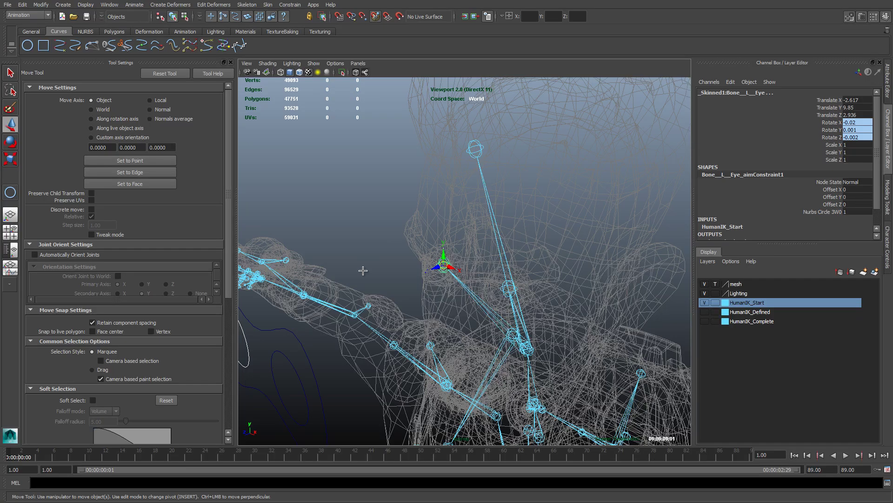
{"action": "left_click_drag", "start_coordinate": [363, 267], "coordinate": [374, 210], "text": "alt"}
{"action": "key", "text": "ctrl+z"}
{"action": "key", "text": "ctrl+z"}
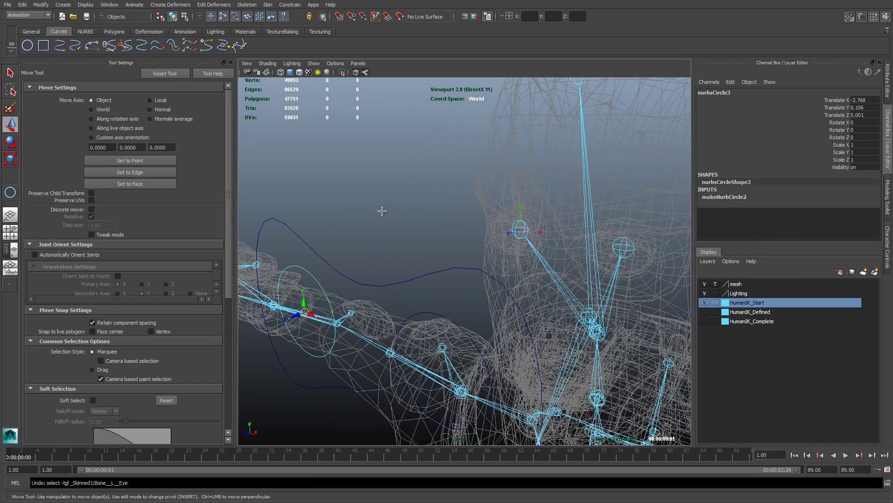
Add the eye joint to the selection again and aim-constrain it to the circle with aim vector 1, 0, 0.
{"action": "left_click", "coordinate": [523, 223], "text": "shift"}
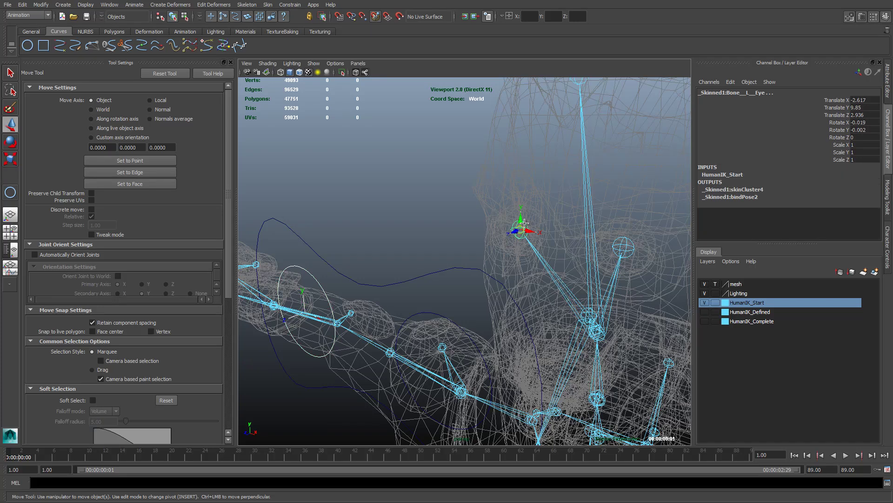
{"action": "left_click", "coordinate": [296, 6]}
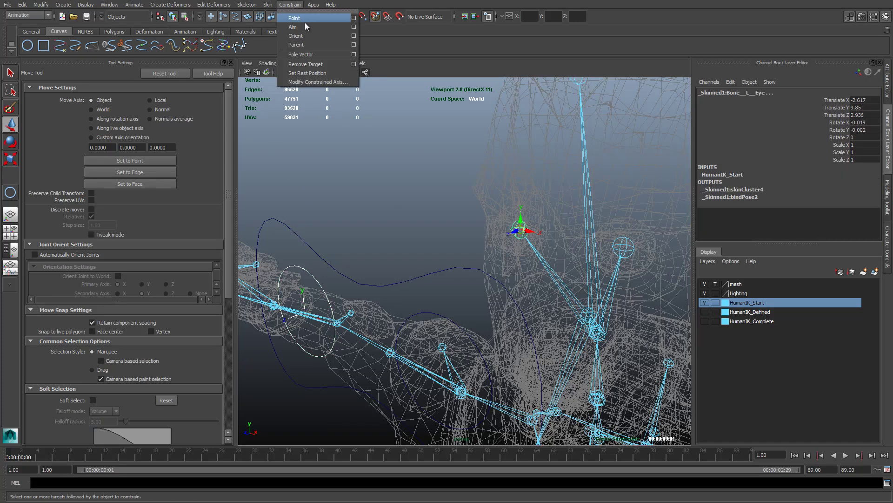
{"action": "left_click", "coordinate": [355, 27]}
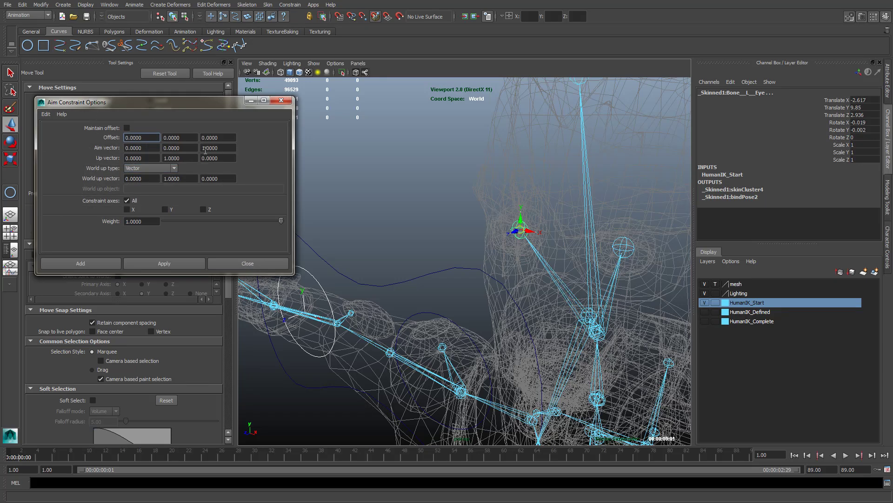
{"action": "double_click", "coordinate": [150, 147]}
{"action": "type", "text": "1"}
{"action": "key", "text": "Tab"}
{"action": "key", "text": "Tab"}
{"action": "type", "text": "0"}
{"action": "key", "text": "Tab"}
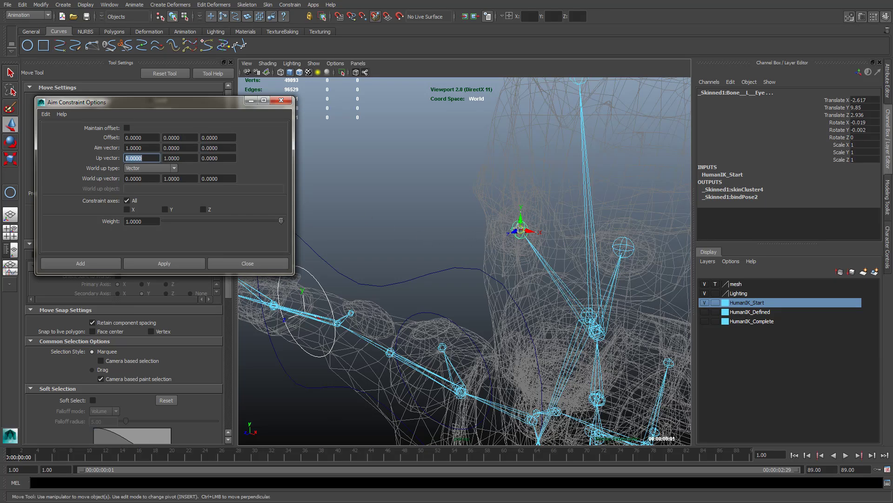
{"action": "left_click", "coordinate": [185, 264]}
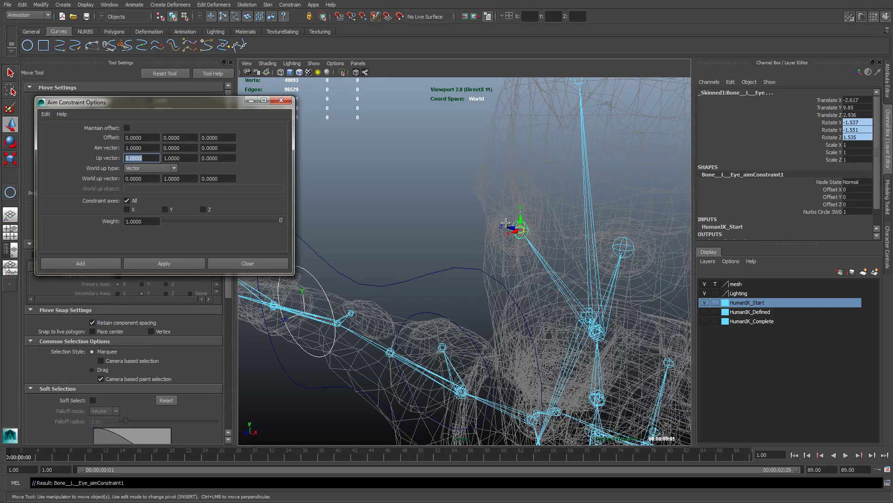
Inspect the eye joint's orientation from another angle and undo the X-axis aim constraint.
{"action": "left_click_drag", "start_coordinate": [434, 216], "coordinate": [484, 215], "text": "alt"}
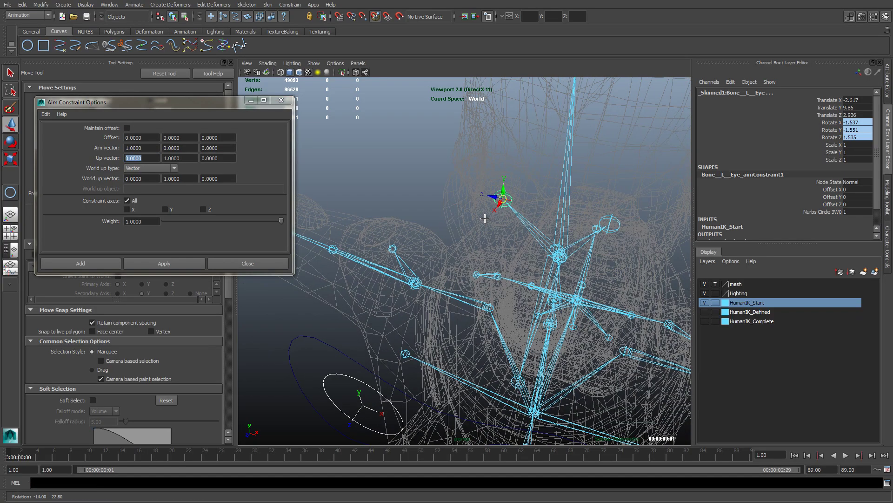
{"action": "left_click_drag", "start_coordinate": [400, 215], "coordinate": [363, 194], "text": "alt"}
{"action": "key", "text": "ctrl+z"}
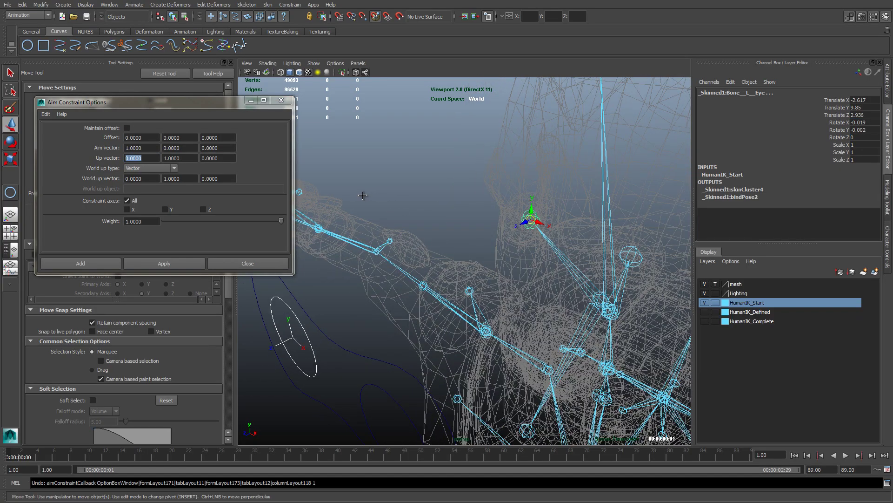
Set the aim constraint's aim vector to 0, 0, 1.
{"action": "left_click", "coordinate": [119, 150]}
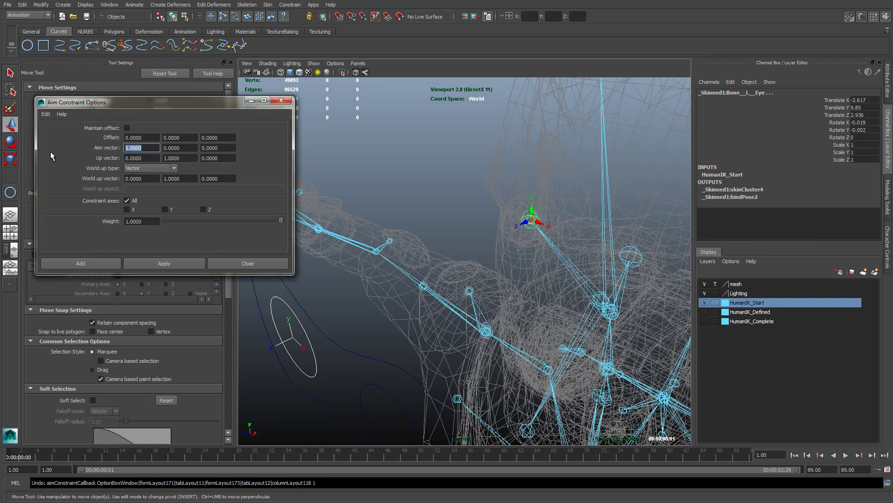
{"action": "type", "text": "0"}
{"action": "key", "text": "Tab"}
{"action": "key", "text": "Tab"}
{"action": "type", "text": "1"}
{"action": "key", "text": "Tab"}
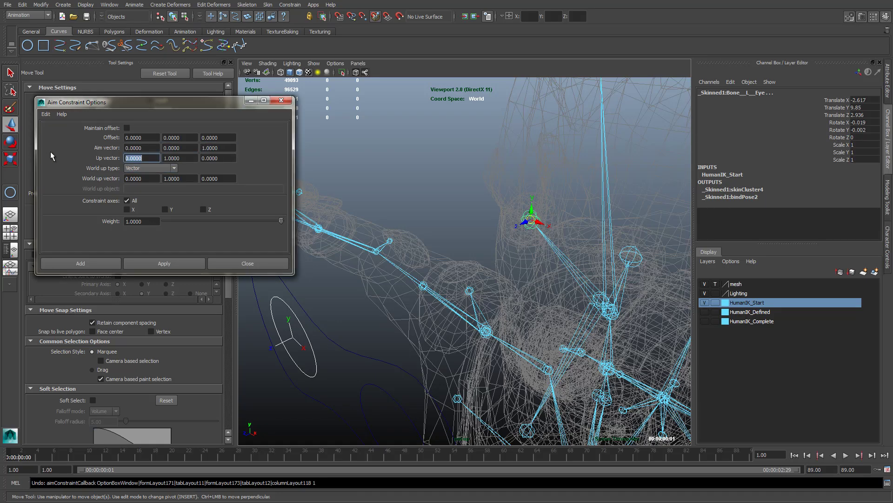
Apply the aim constraint to the selected eye joint, close its options and show the character mesh shaded again.
{"action": "left_click", "coordinate": [150, 263]}
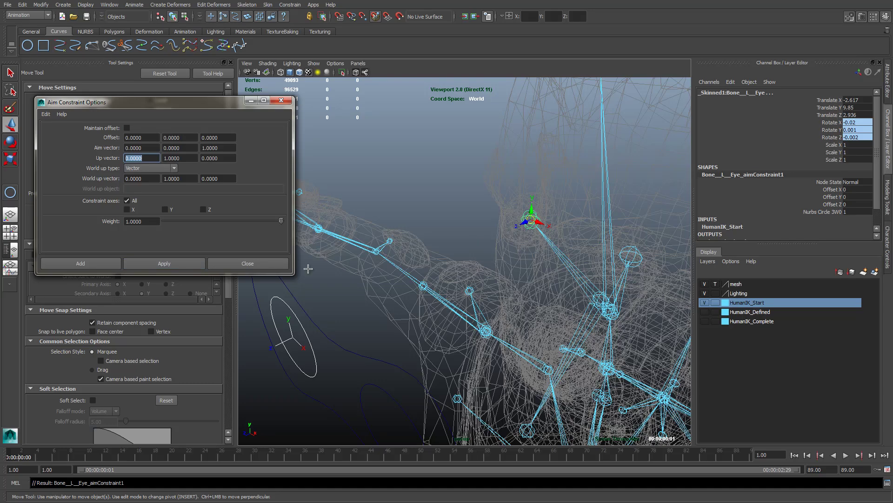
{"action": "left_click", "coordinate": [267, 264]}
{"action": "left_click", "coordinate": [715, 284]}
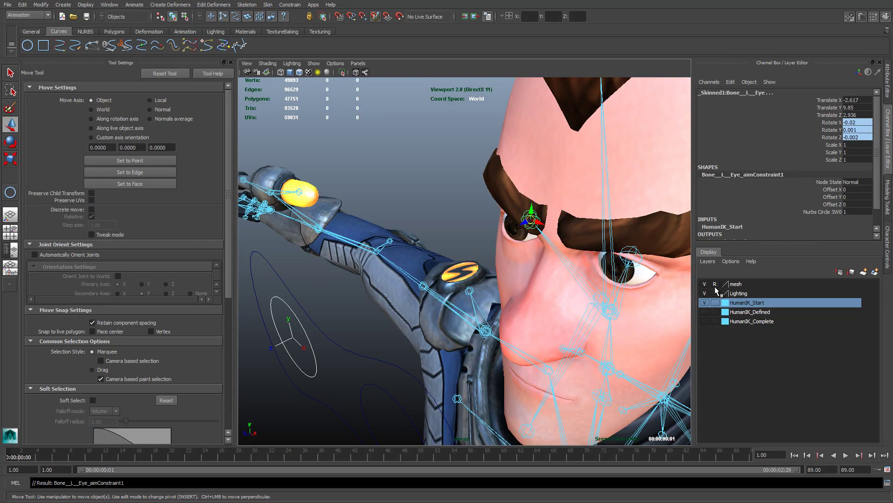
{"action": "mouse_move", "coordinate": [328, 252]}
{"action": "left_mouse_down", "text": "alt"}
{"action": "mouse_move", "coordinate": [367, 203]}
{"action": "mouse_move", "coordinate": [369, 239]}
{"action": "left_mouse_up", "text": "alt"}
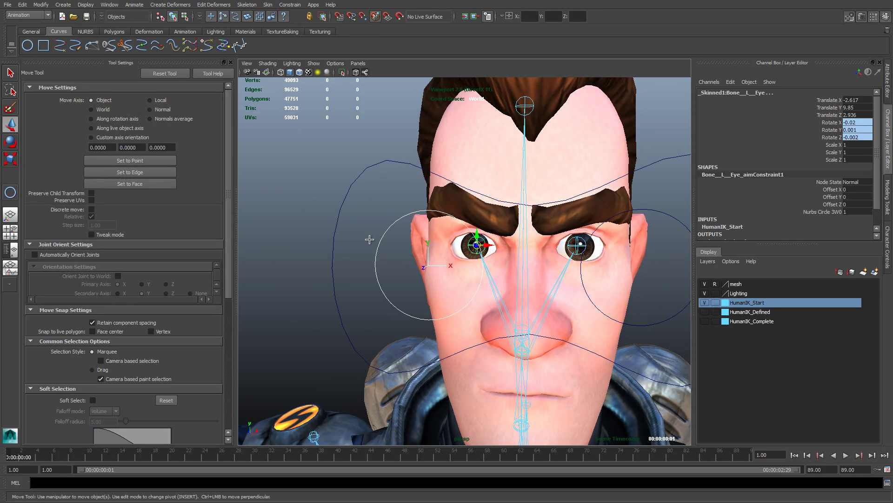
Move the single eye circle and the main eye control to test the constrained eye, and undo the test moves.
{"action": "left_click", "coordinate": [393, 223]}
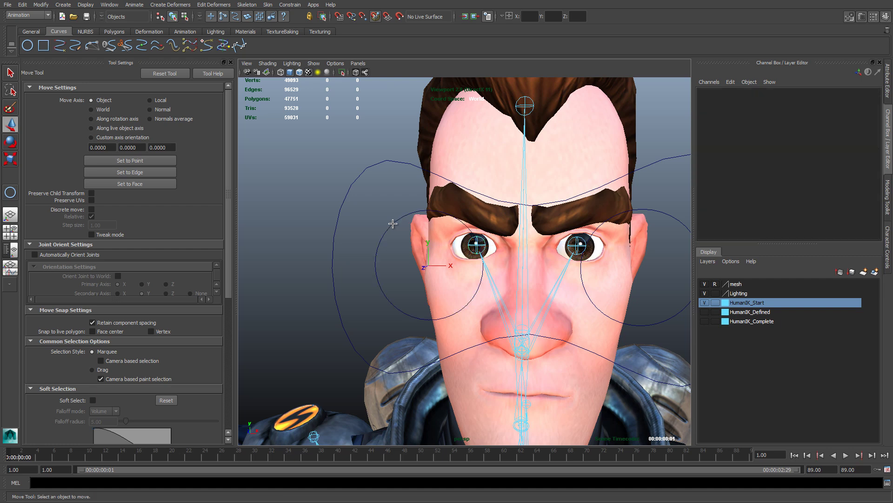
{"action": "left_click", "coordinate": [379, 244]}
{"action": "mouse_move", "coordinate": [427, 266]}
{"action": "left_mouse_down"}
{"action": "mouse_move", "coordinate": [412, 242]}
{"action": "mouse_move", "coordinate": [393, 277]}
{"action": "mouse_move", "coordinate": [409, 203]}
{"action": "mouse_move", "coordinate": [380, 298]}
{"action": "mouse_move", "coordinate": [393, 221]}
{"action": "mouse_move", "coordinate": [390, 233]}
{"action": "mouse_move", "coordinate": [415, 268]}
{"action": "mouse_move", "coordinate": [426, 265]}
{"action": "left_mouse_up"}
{"action": "left_click", "coordinate": [360, 150]}
{"action": "left_click_drag", "start_coordinate": [356, 162], "coordinate": [385, 212]}
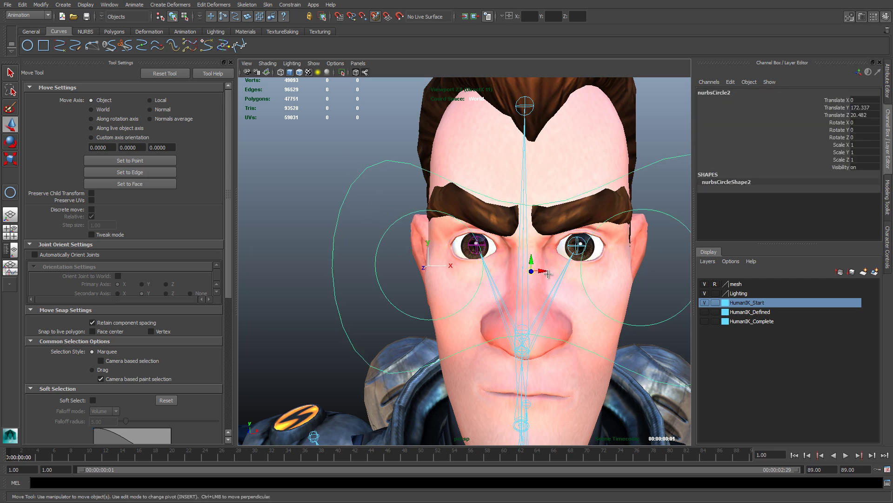
{"action": "left_click_drag", "start_coordinate": [532, 271], "coordinate": [361, 292]}
{"action": "key", "text": "ctrl+z"}
{"action": "key", "text": "ctrl+z"}
{"action": "key", "text": "ctrl+z"}
{"action": "key", "text": "ctrl+z"}
{"action": "key", "text": "ctrl+z"}
{"action": "key", "text": "ctrl+z"}
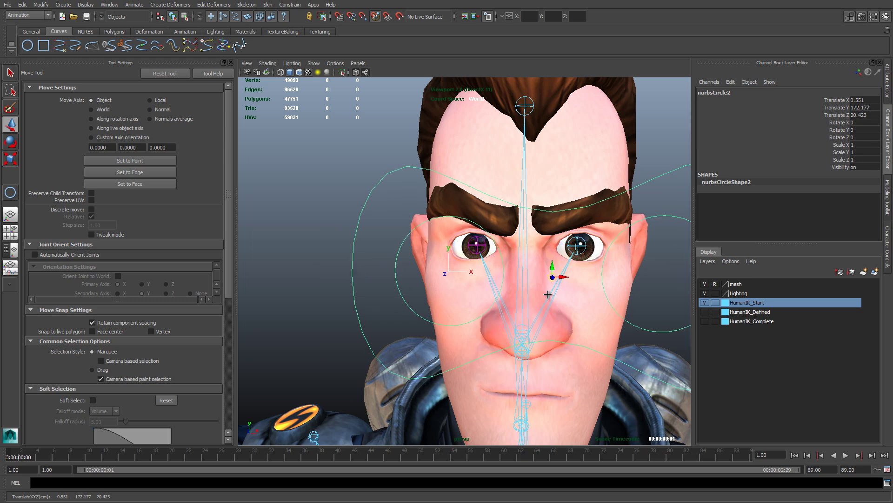
Aim-constrain the Bone__R__Eye joint to its circle control with aim vector 0, 0, 1.
{"action": "left_click_drag", "start_coordinate": [541, 300], "coordinate": [523, 248], "text": "alt"}
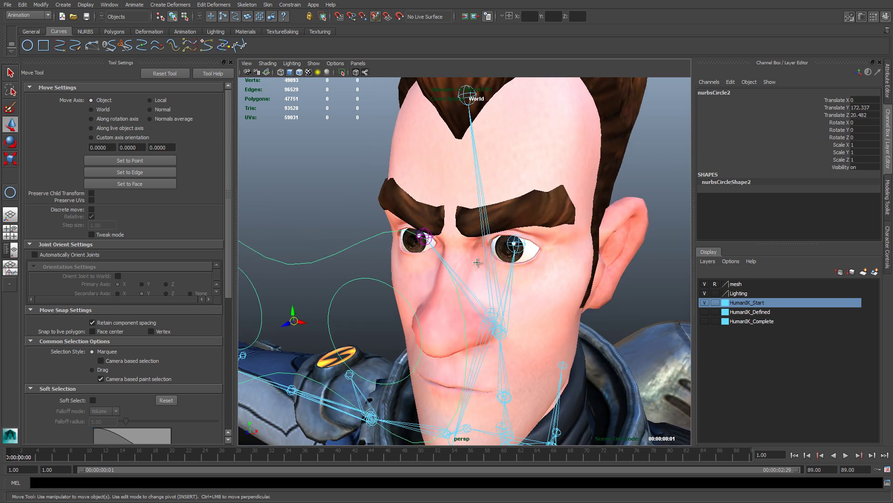
{"action": "left_click", "coordinate": [372, 279]}
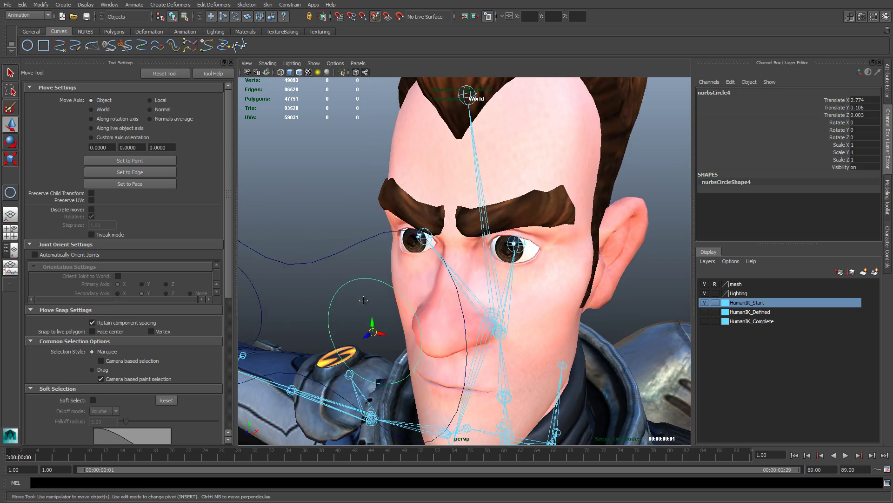
{"action": "left_click", "coordinate": [520, 245]}
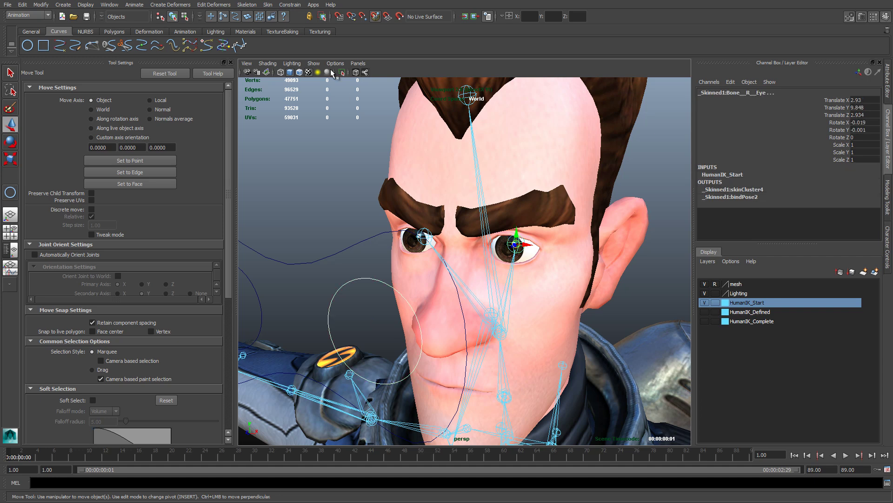
{"action": "left_click", "coordinate": [288, 6]}
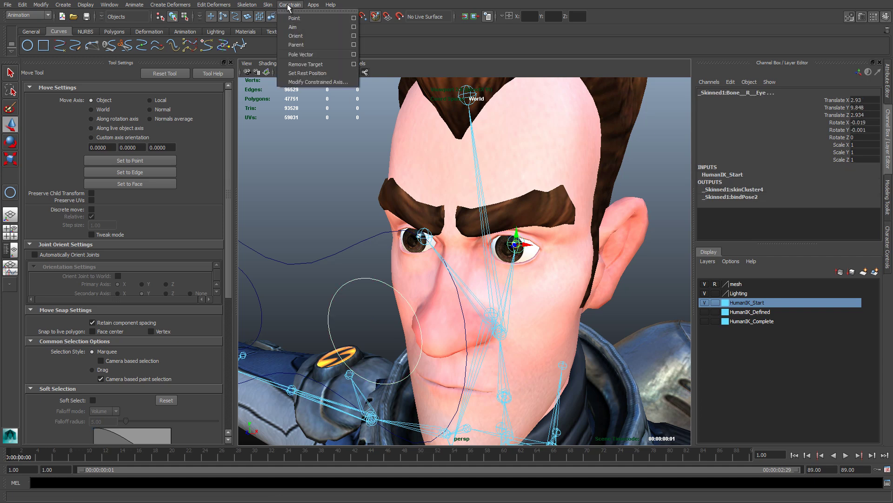
{"action": "left_click", "coordinate": [354, 29]}
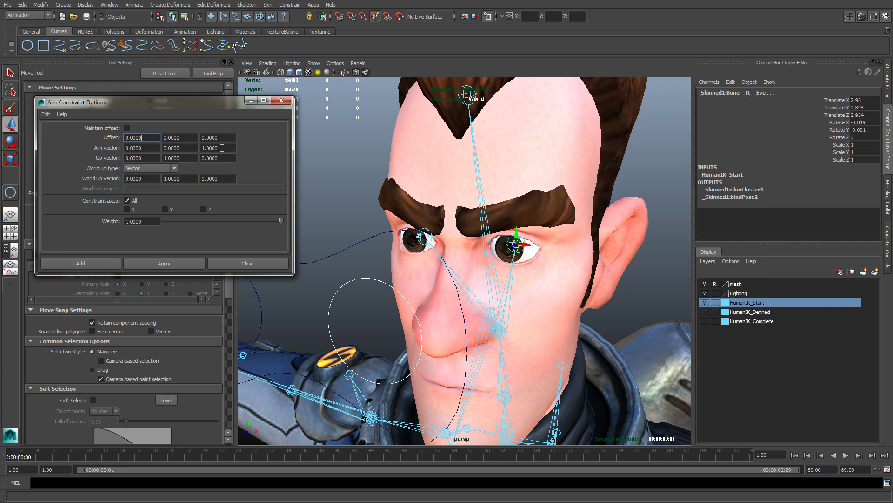
{"action": "left_click", "coordinate": [93, 267]}
Check the eyes from another angle and undo the trial moves of the eye controls.
{"action": "middle_click_drag", "start_coordinate": [411, 296], "coordinate": [439, 258], "text": "alt"}
{"action": "left_click_drag", "start_coordinate": [439, 258], "coordinate": [378, 282], "text": "alt"}
{"action": "key", "text": "ctrl+z"}
{"action": "key", "text": "ctrl+z"}
{"action": "key", "text": "ctrl+z"}
{"action": "key", "text": "ctrl+z"}
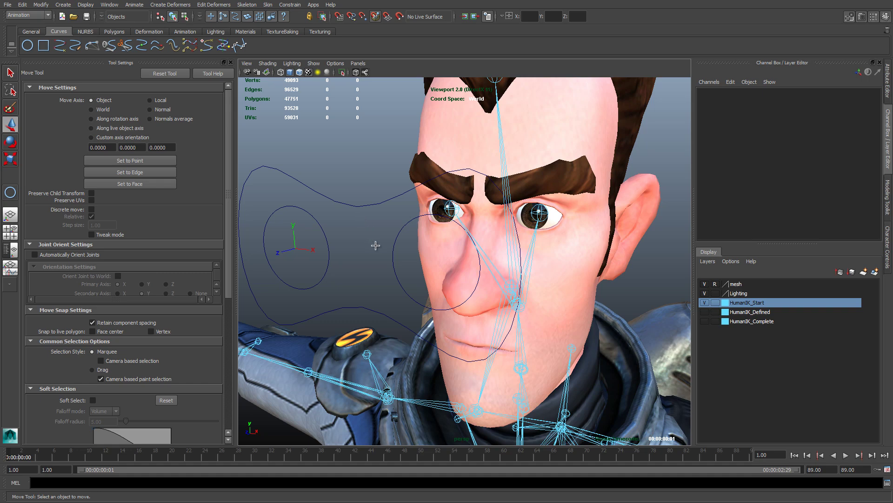
Select the main eye control curve around both circles and move it freely to test both eyes.
{"action": "left_click_drag", "start_coordinate": [379, 309], "coordinate": [441, 306], "text": "alt"}
{"action": "left_click_drag", "start_coordinate": [312, 171], "coordinate": [423, 223]}
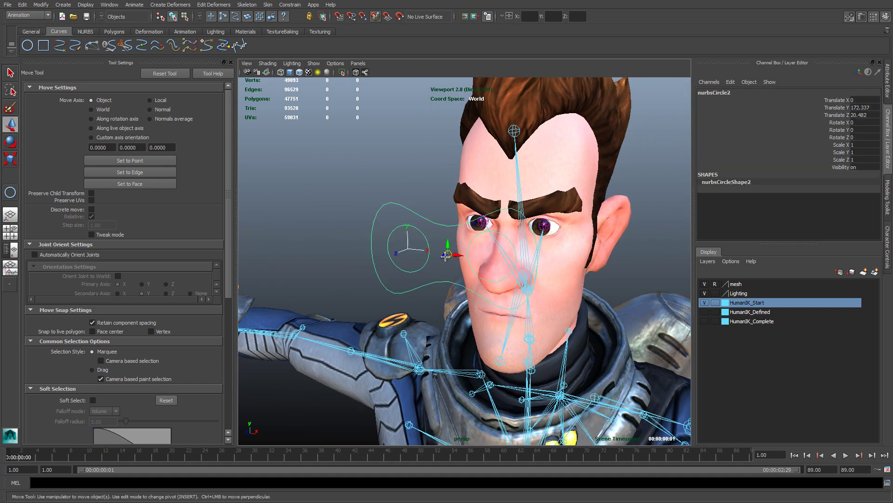
{"action": "middle_click_drag", "start_coordinate": [447, 256], "coordinate": [387, 234]}
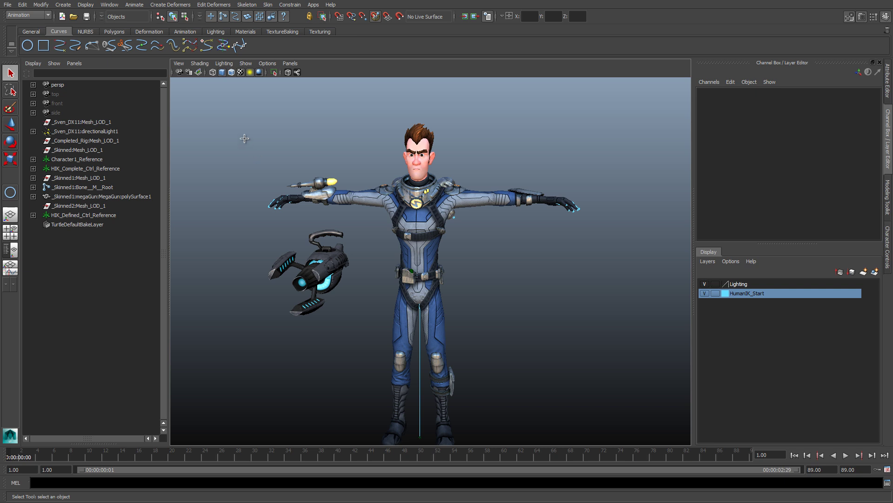
Open the Samples Visor on the Mocap Examples and enlarge the thumbnail area.
{"action": "left_click", "coordinate": [109, 5]}
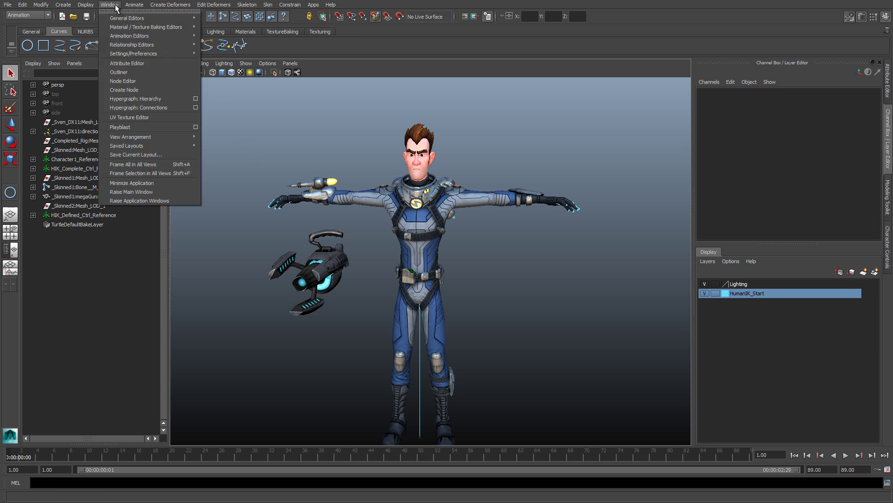
{"action": "mouse_move", "coordinate": [119, 18]}
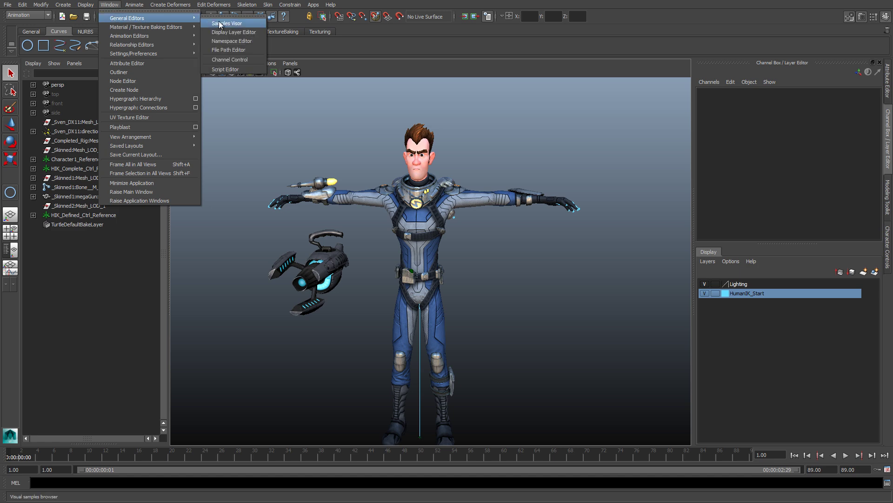
{"action": "left_click", "coordinate": [220, 21]}
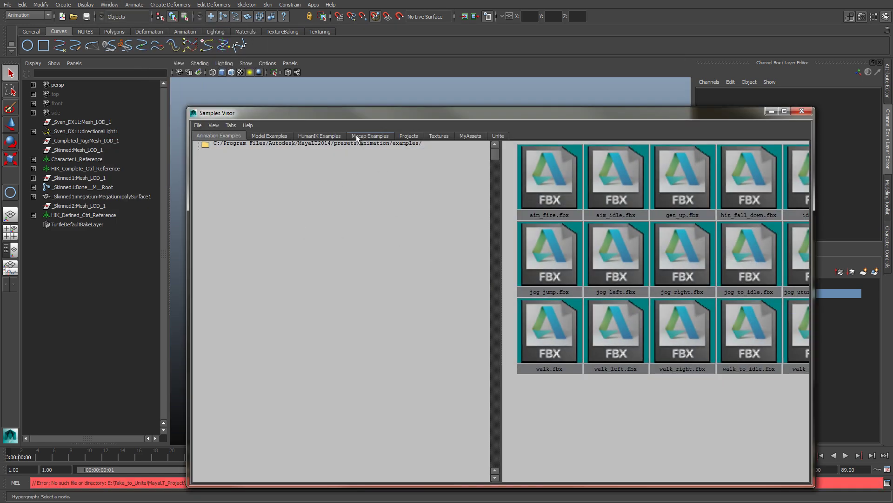
{"action": "left_click", "coordinate": [371, 135]}
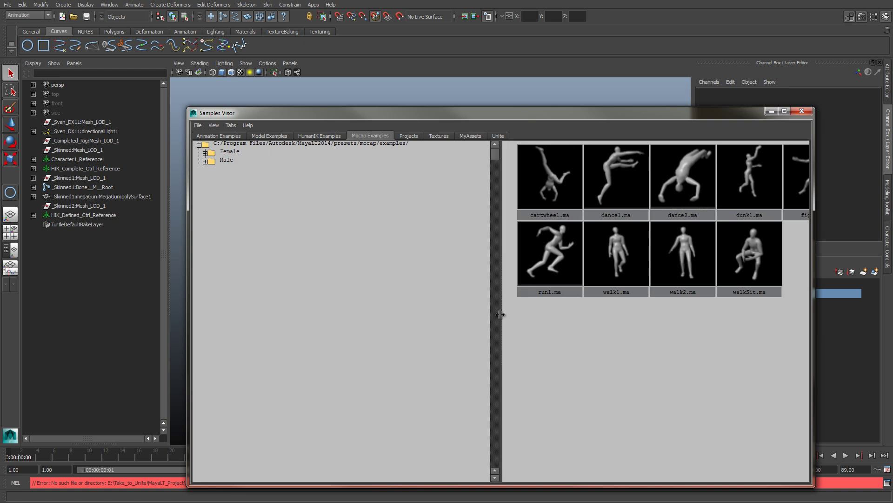
{"action": "left_click_drag", "start_coordinate": [500, 314], "coordinate": [272, 300]}
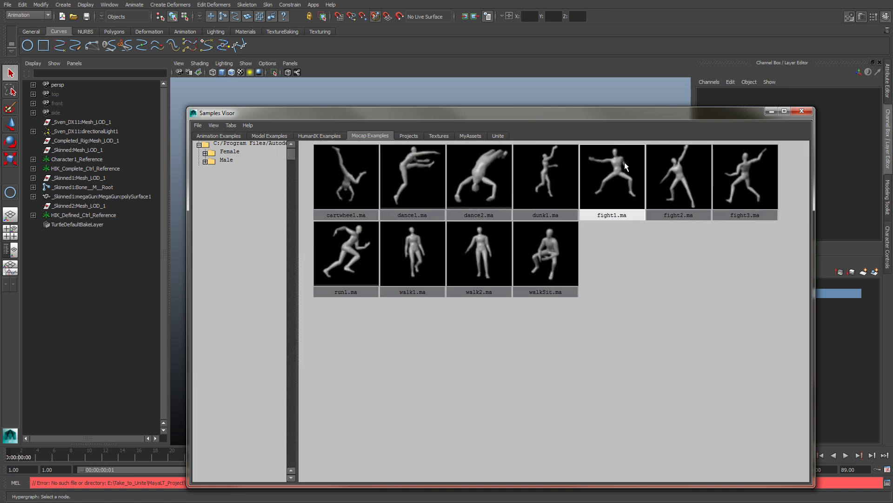
Import the fight1.ma mocap example into the scene, dismiss the import notice and close the Samples Visor.
{"action": "left_click_drag", "start_coordinate": [594, 116], "coordinate": [758, 117]}
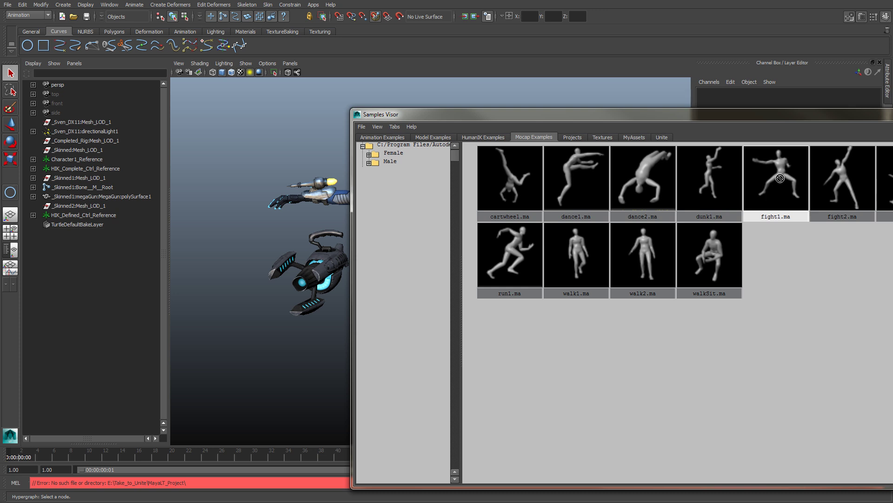
{"action": "left_click_drag", "start_coordinate": [780, 178], "coordinate": [203, 355]}
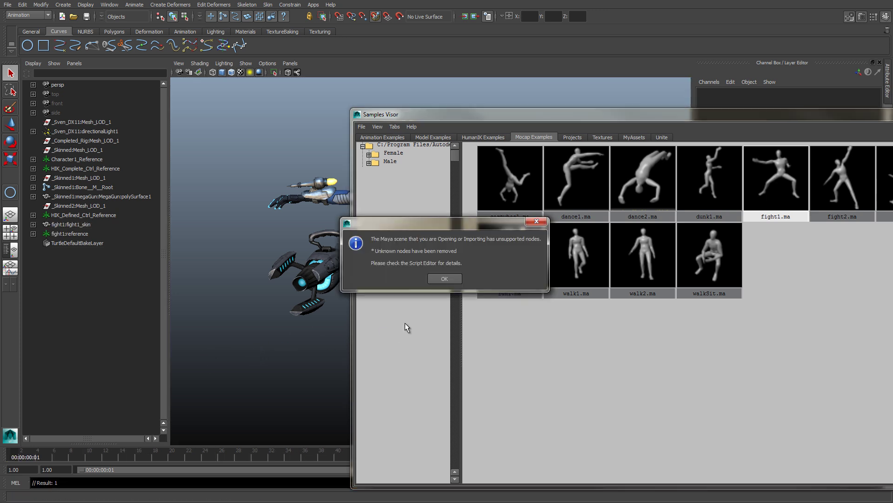
{"action": "left_click", "coordinate": [458, 280]}
{"action": "left_click_drag", "start_coordinate": [838, 116], "coordinate": [734, 122]}
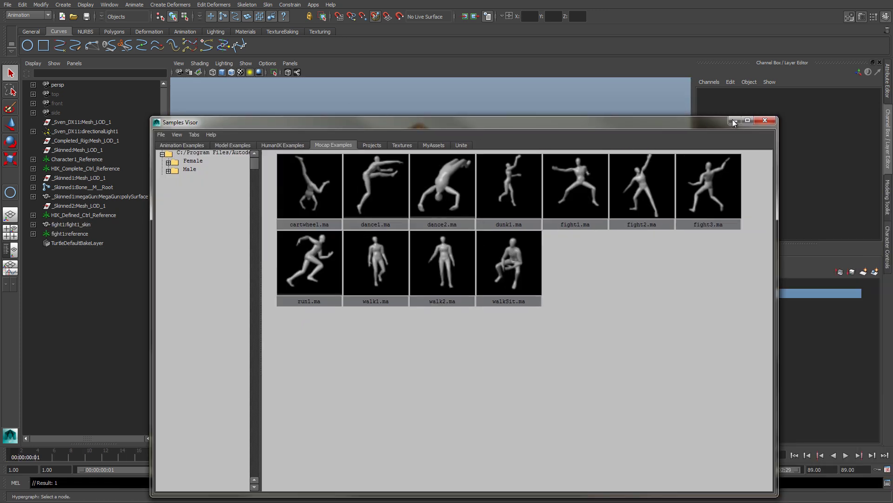
{"action": "left_click", "coordinate": [765, 121]}
Delete the floating gun mesh beside the character and frame both figures.
{"action": "left_click", "coordinate": [329, 264]}
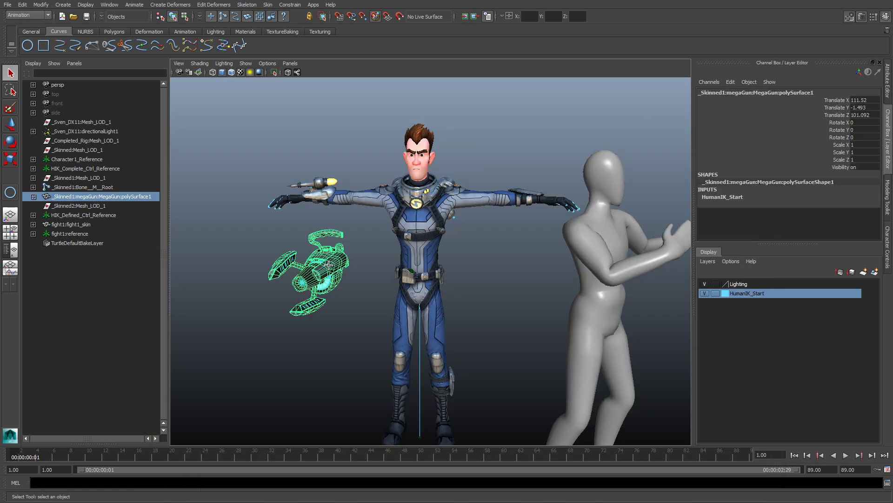
{"action": "key", "text": "Delete"}
{"action": "scroll", "coordinate": [383, 354], "scroll_direction": "down", "scroll_amount": 5}
{"action": "middle_click_drag", "start_coordinate": [450, 334], "coordinate": [392, 277], "text": "alt"}
{"action": "scroll", "coordinate": [336, 313], "scroll_direction": "up", "scroll_amount": 2}
Play the imported fight animation in the viewport and stop it.
{"action": "key", "text": "alt+v"}
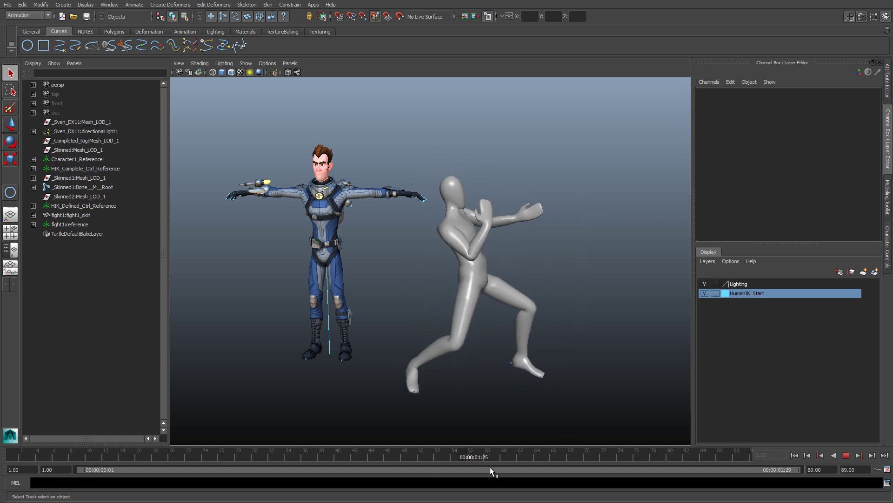
{"action": "key", "text": "alt+v"}
{"action": "middle_click_drag", "start_coordinate": [392, 217], "coordinate": [432, 226], "text": "alt"}
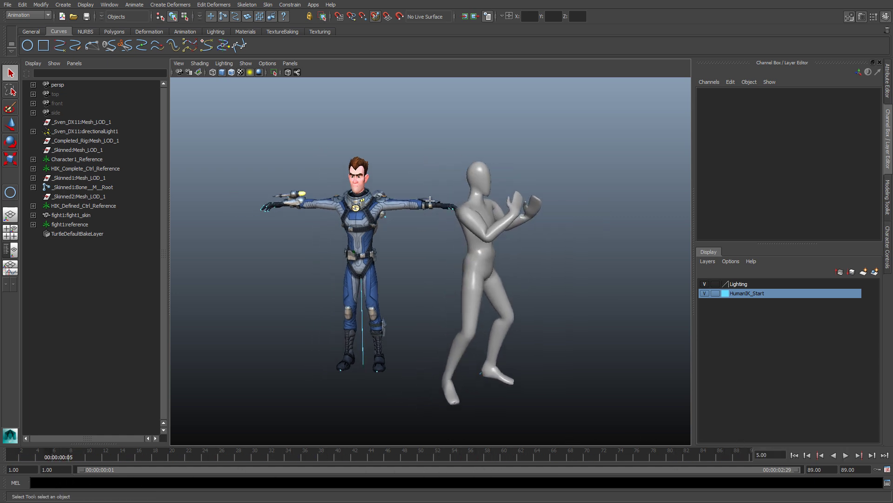
{"action": "right_click_drag", "start_coordinate": [432, 226], "coordinate": [466, 229], "text": "alt"}
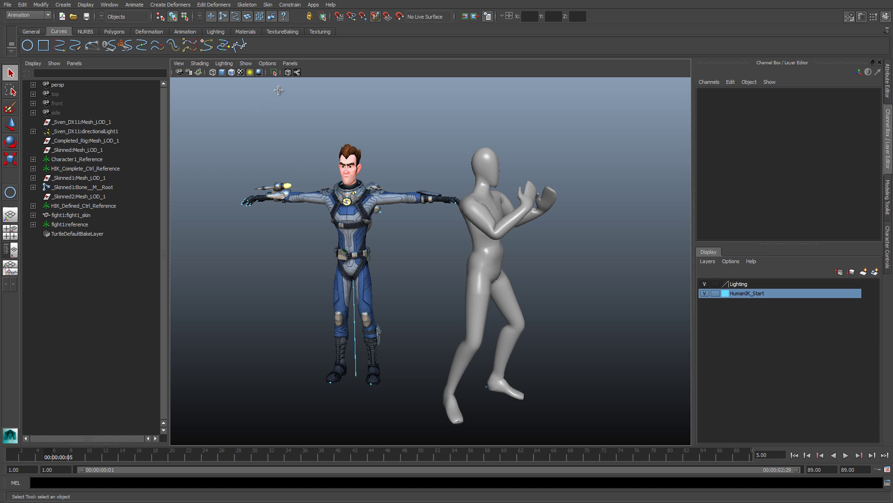
Display the joints through the meshes and scrub the mocap animation from frame 1 to frame 12.
{"action": "left_click", "coordinate": [298, 74]}
{"action": "left_click_drag", "start_coordinate": [391, 219], "coordinate": [292, 143], "text": "alt"}
{"action": "left_click_drag", "start_coordinate": [62, 457], "coordinate": [12, 457]}
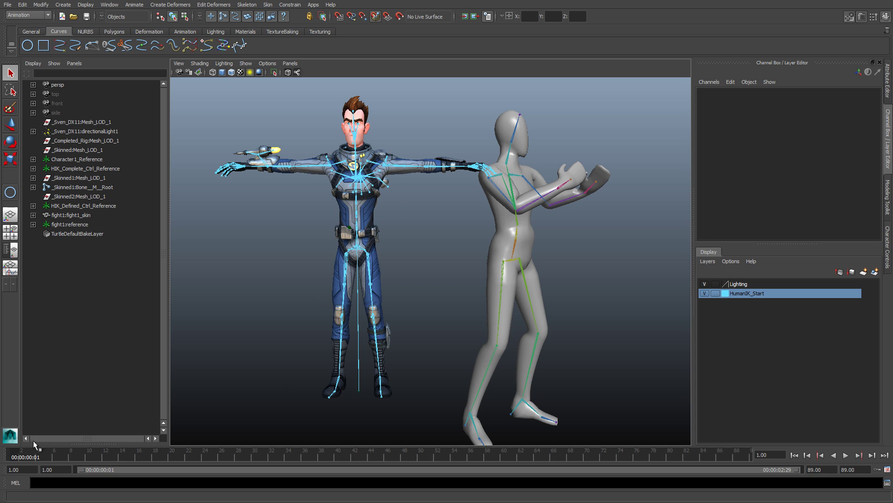
{"action": "left_click_drag", "start_coordinate": [51, 456], "coordinate": [105, 459]}
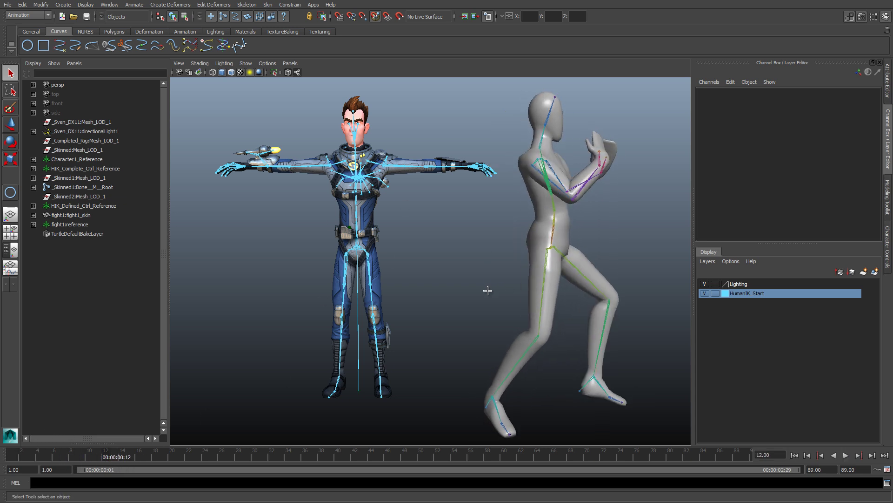
{"action": "middle_click_drag", "start_coordinate": [487, 291], "coordinate": [424, 257], "text": "alt"}
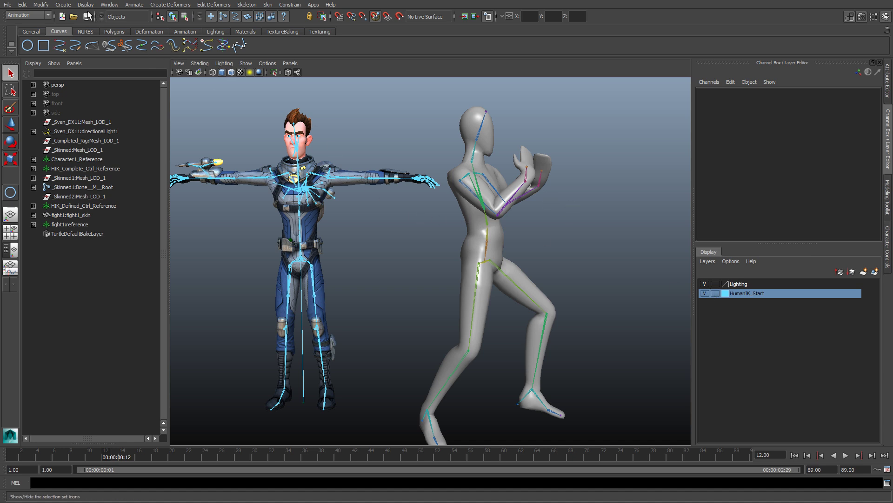
Open the HumanIK character controls and start a new skeleton definition.
{"action": "left_click", "coordinate": [111, 5]}
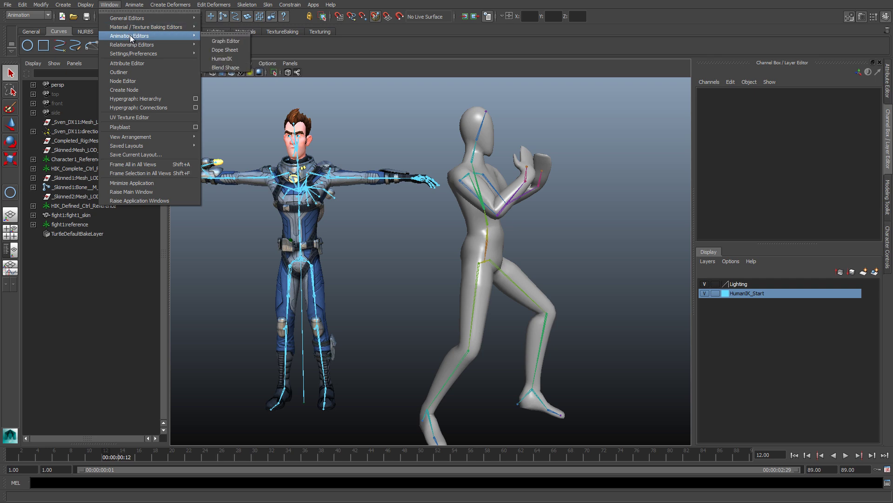
{"action": "mouse_move", "coordinate": [130, 36]}
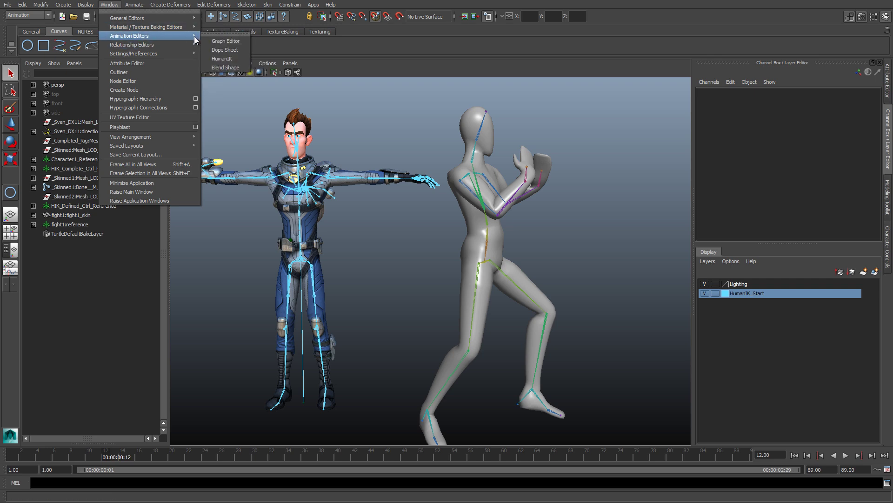
{"action": "left_click", "coordinate": [222, 59]}
{"action": "right_click_drag", "start_coordinate": [417, 225], "coordinate": [426, 233], "text": "alt"}
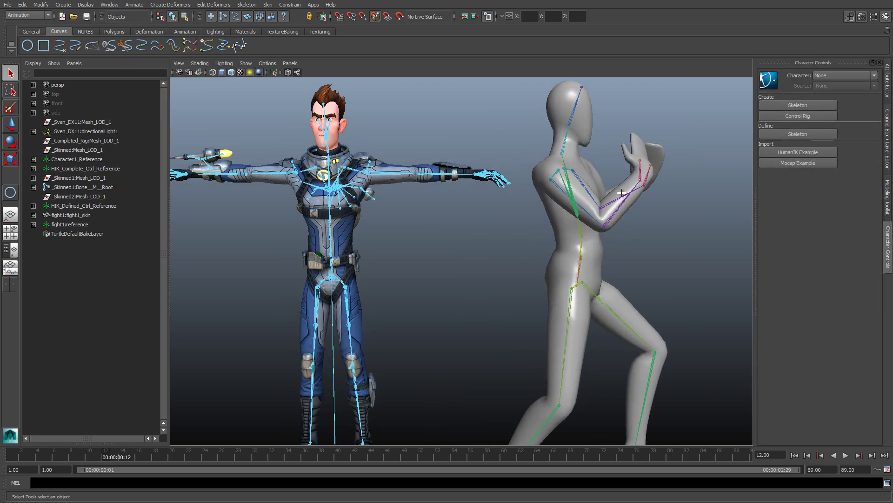
{"action": "left_click", "coordinate": [789, 134]}
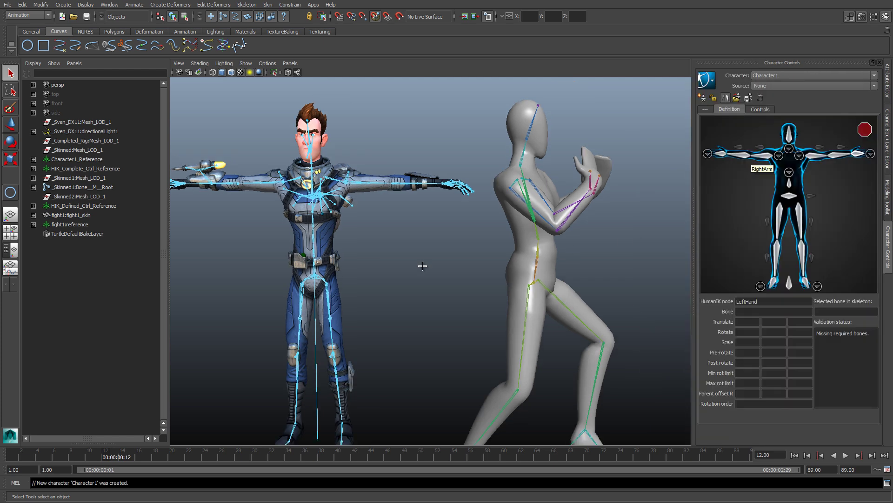
Assign the character's left upper arm bone, Bone__L__Arm_Upr, to the LeftArm node of the HumanIK definition.
{"action": "middle_click_drag", "start_coordinate": [423, 265], "coordinate": [449, 262], "text": "alt"}
{"action": "scroll", "coordinate": [433, 185], "scroll_direction": "up", "scroll_amount": 3}
{"action": "middle_click_drag", "start_coordinate": [434, 187], "coordinate": [445, 247], "text": "alt"}
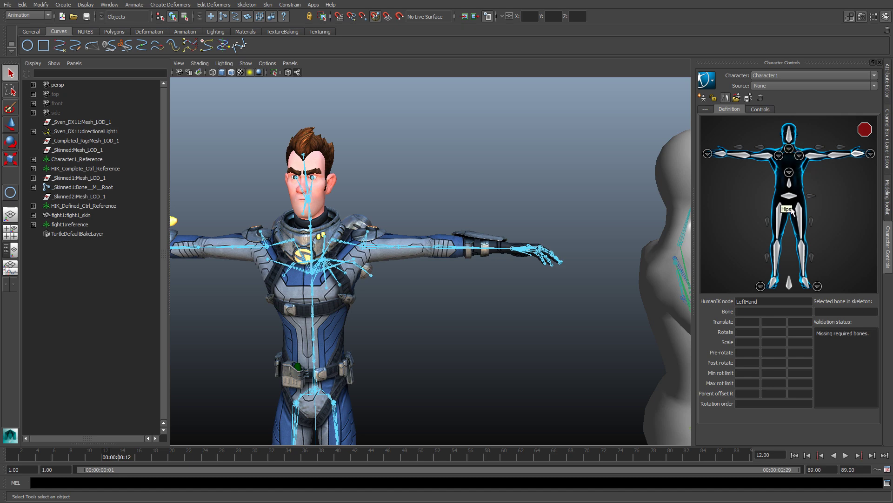
{"action": "left_click", "coordinate": [818, 161]}
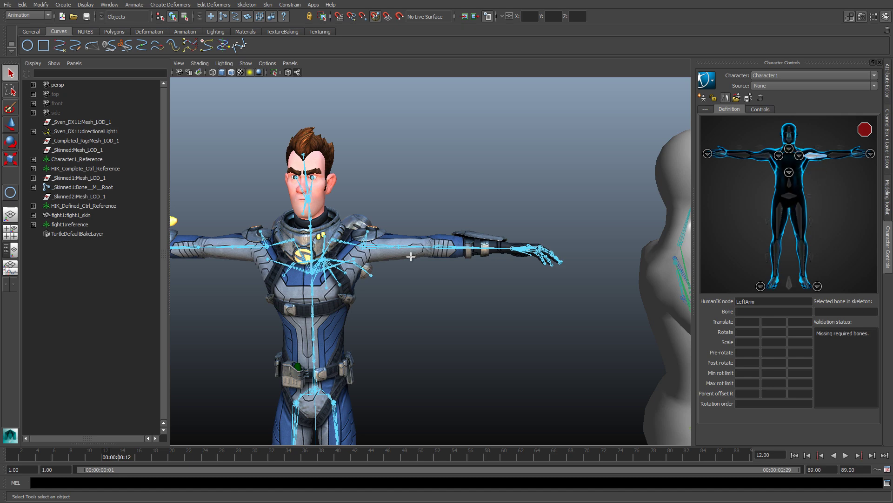
{"action": "scroll", "coordinate": [392, 295], "scroll_direction": "up", "scroll_amount": 5}
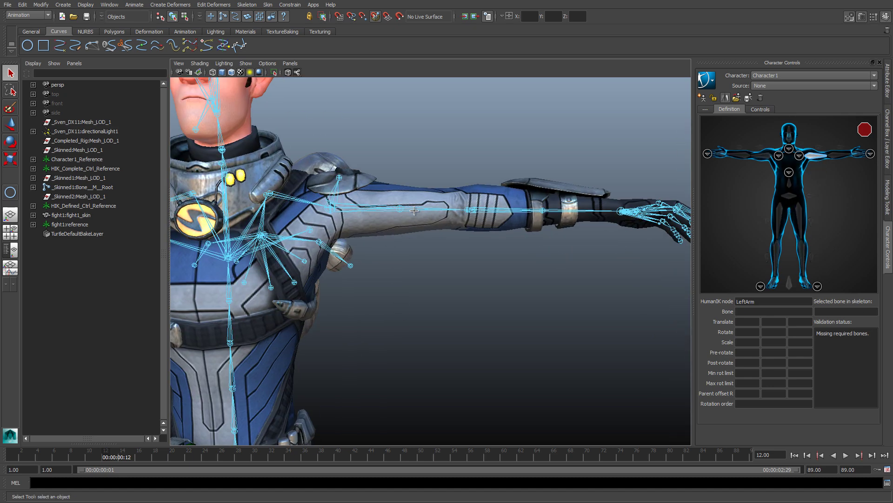
{"action": "left_click", "coordinate": [417, 210]}
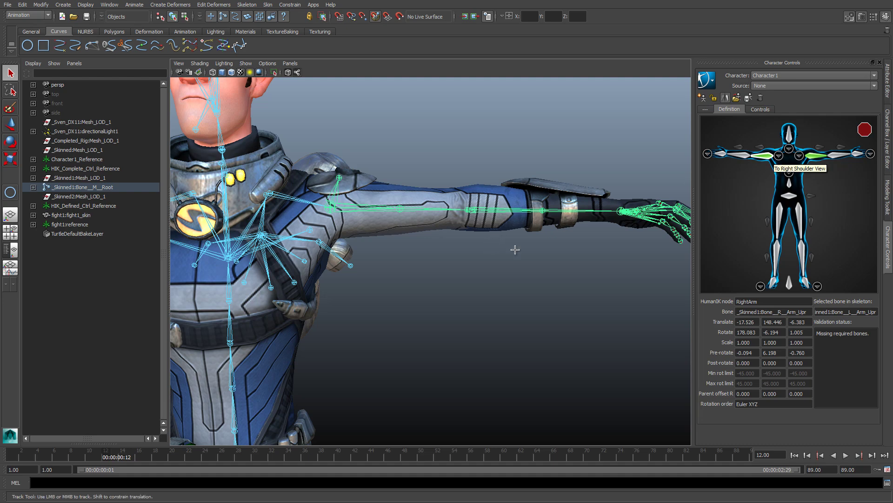
Assign the left lower arm bone, Bone__L__Arm_Lwr, to the LeftForeArm node of the definition.
{"action": "middle_click_drag", "start_coordinate": [515, 249], "coordinate": [716, 275], "text": "alt"}
{"action": "middle_click_drag", "start_coordinate": [660, 275], "coordinate": [378, 273], "text": "alt"}
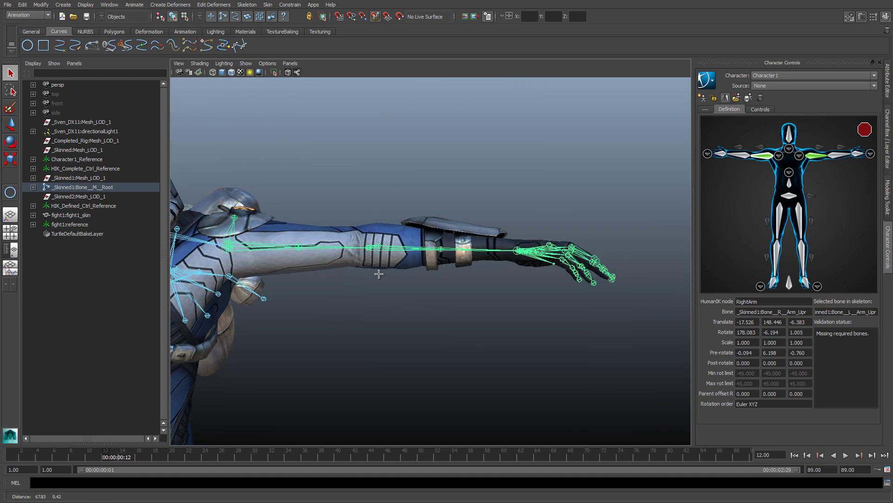
{"action": "left_click", "coordinate": [835, 156]}
{"action": "left_click", "coordinate": [464, 248]}
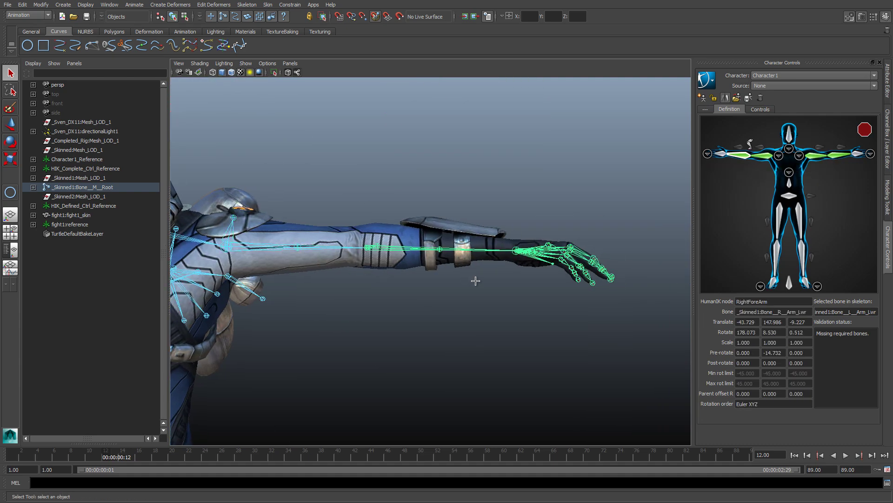
Map the head, hands and remaining required bones to complete the skeleton definition, and frame both figures.
{"action": "middle_click_drag", "start_coordinate": [372, 326], "coordinate": [421, 326], "text": "alt"}
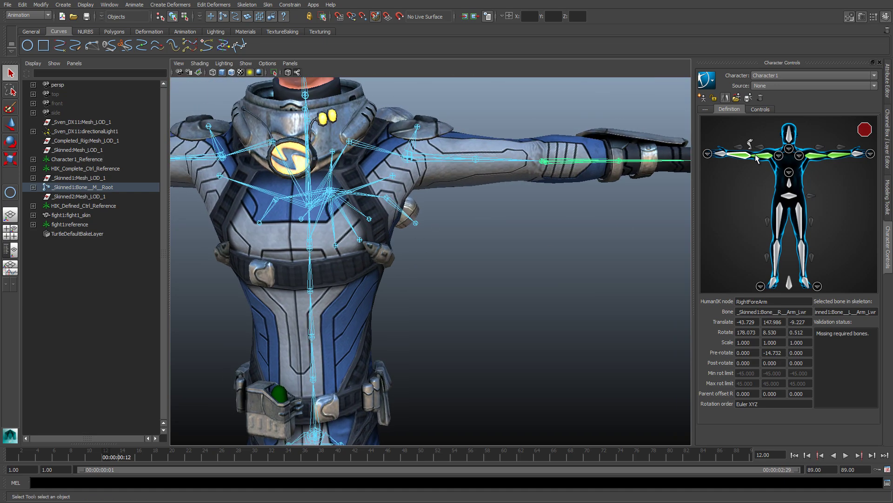
{"action": "left_click", "coordinate": [789, 136]}
{"action": "middle_click_drag", "start_coordinate": [363, 116], "coordinate": [384, 240], "text": "alt"}
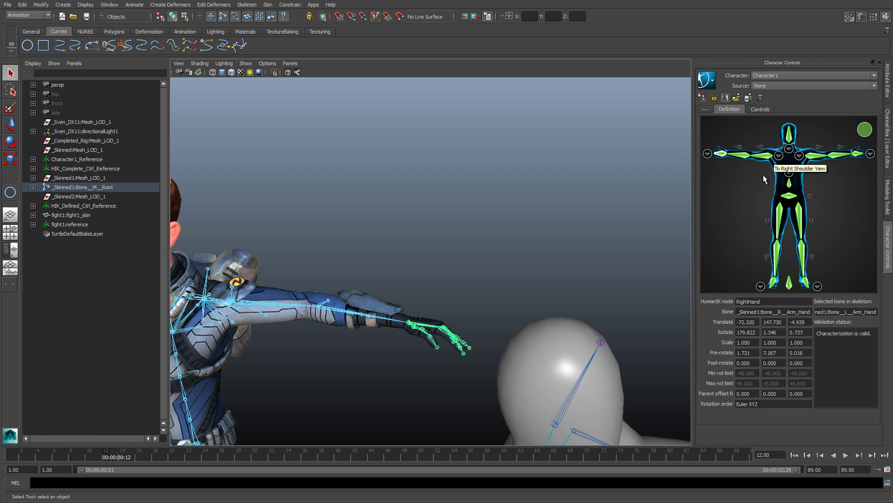
{"action": "left_click_drag", "start_coordinate": [375, 228], "coordinate": [415, 255], "text": "alt"}
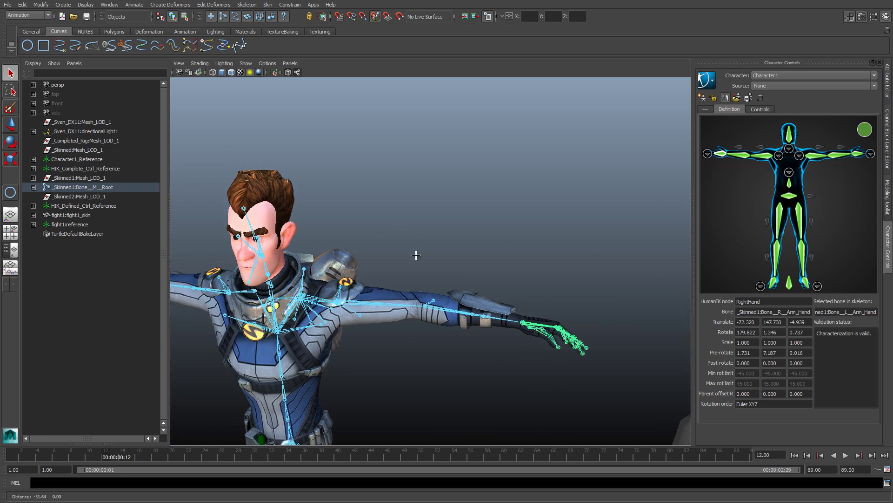
{"action": "right_click_drag", "start_coordinate": [415, 255], "coordinate": [390, 266], "text": "alt"}
{"action": "left_click_drag", "start_coordinate": [391, 284], "coordinate": [396, 268], "text": "alt"}
{"action": "middle_click_drag", "start_coordinate": [443, 243], "coordinate": [447, 264], "text": "alt"}
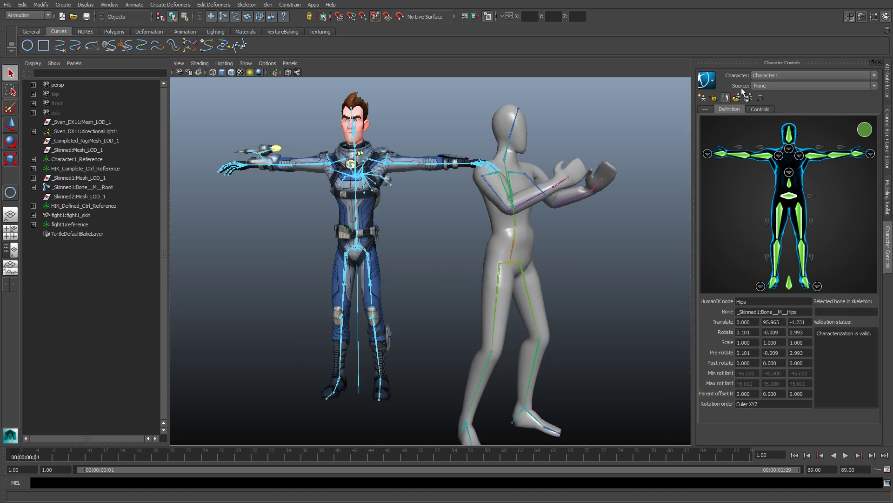
Set Character1's source to fight1:MocapExample, play the retargeted animation and return to frame 1.
{"action": "left_click", "coordinate": [761, 85]}
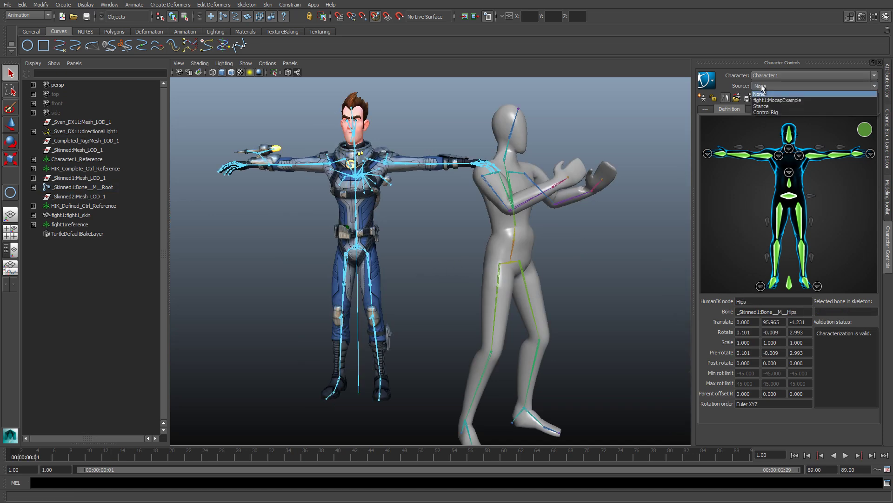
{"action": "left_click", "coordinate": [783, 101]}
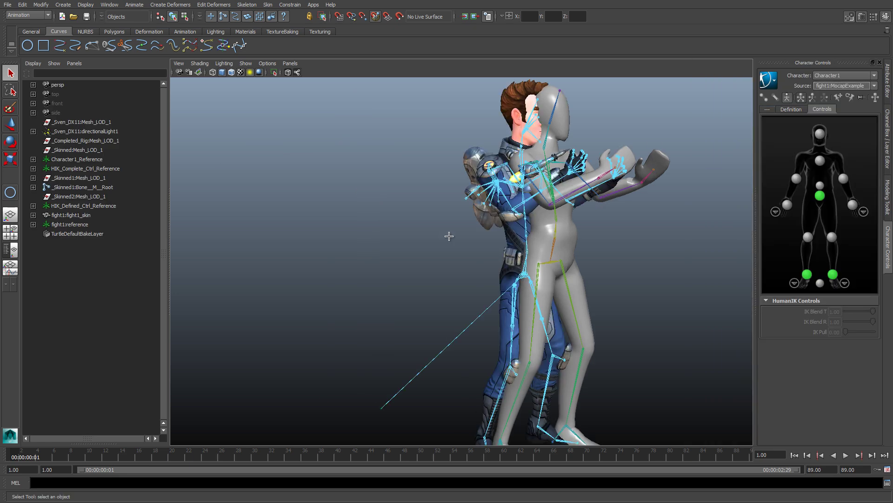
{"action": "key", "text": "alt+v"}
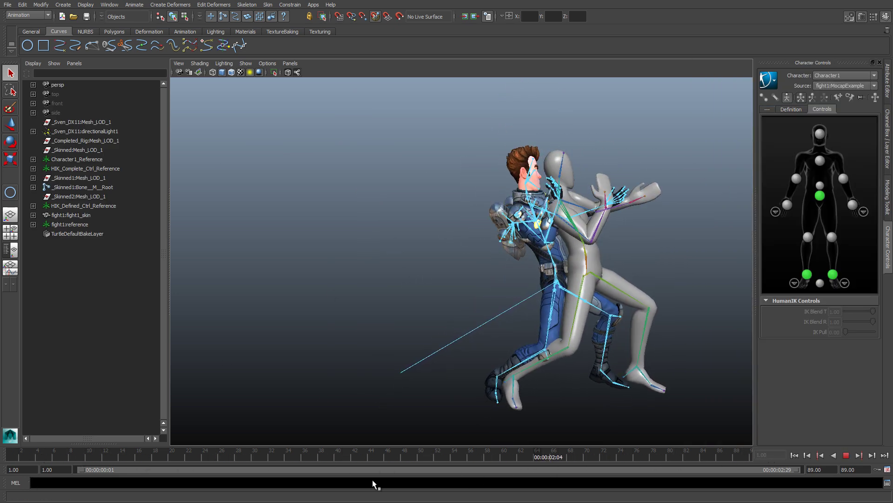
{"action": "key", "text": "alt+v"}
{"action": "key", "text": "alt+shift+v"}
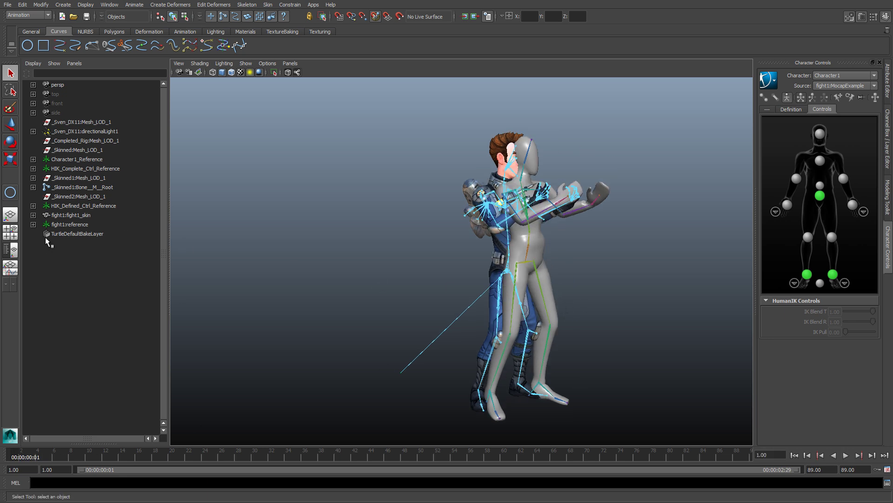
Select the fight1:reference node, try moving it along X and undo the move.
{"action": "left_click", "coordinate": [62, 224]}
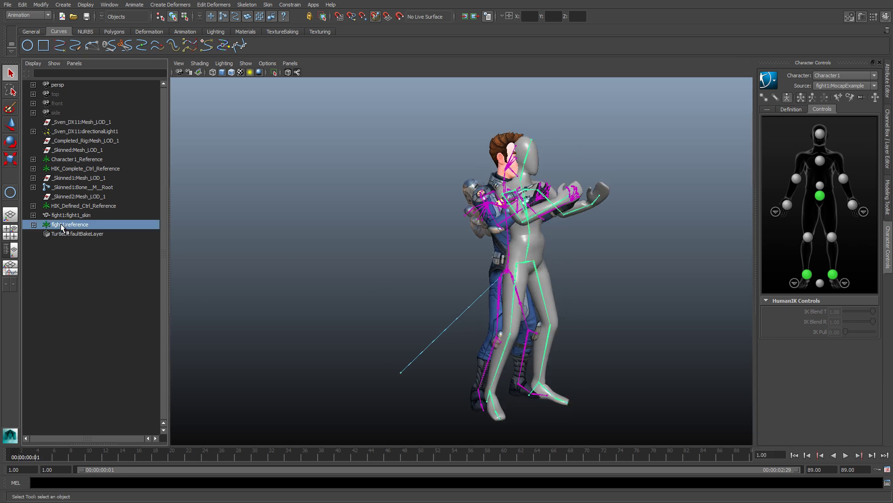
{"action": "key", "text": "w"}
{"action": "key", "text": "ctrl+z"}
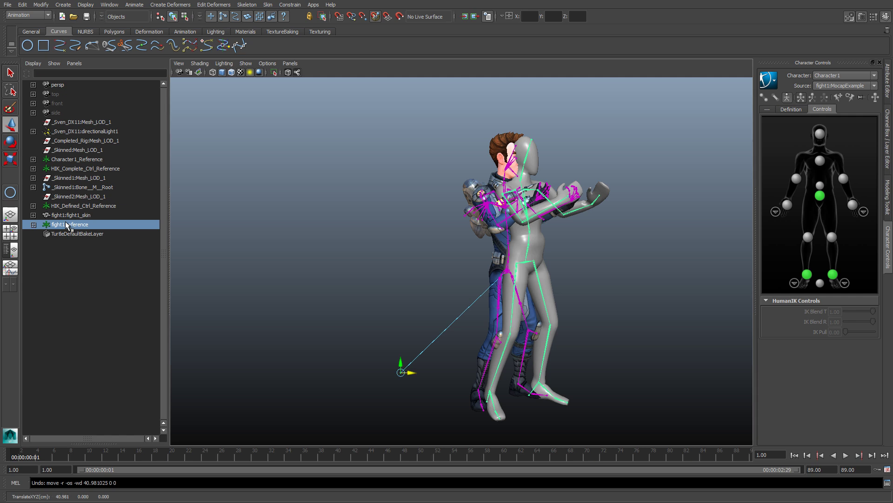
Expand fight1:reference, select its entire joint hierarchy and hide it.
{"action": "left_click", "coordinate": [33, 224]}
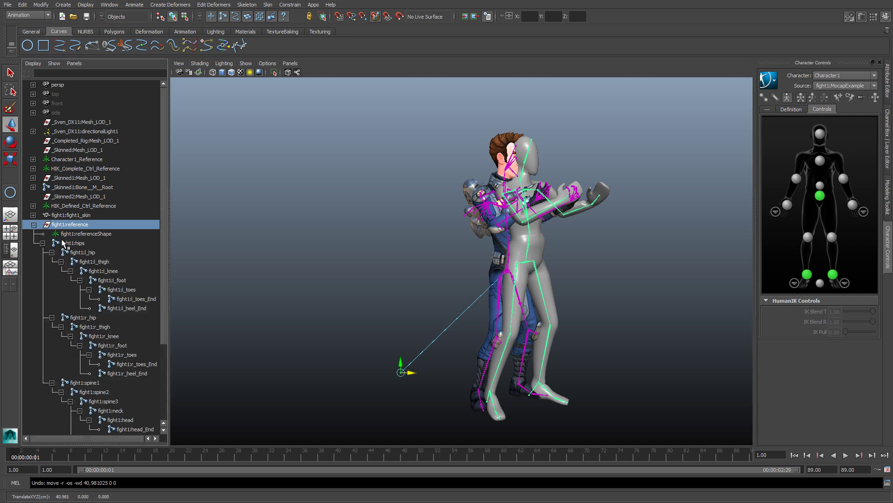
{"action": "scroll", "coordinate": [59, 266], "scroll_direction": "down", "scroll_amount": 4}
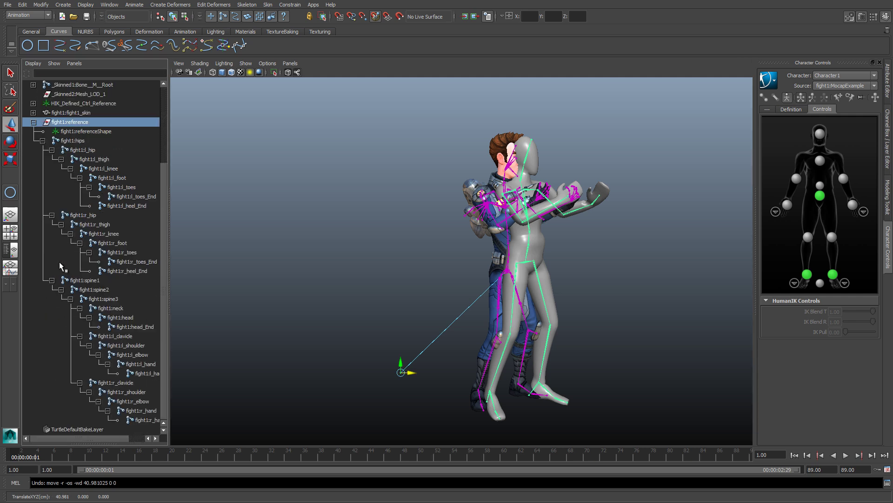
{"action": "left_click", "coordinate": [134, 419], "text": "shift"}
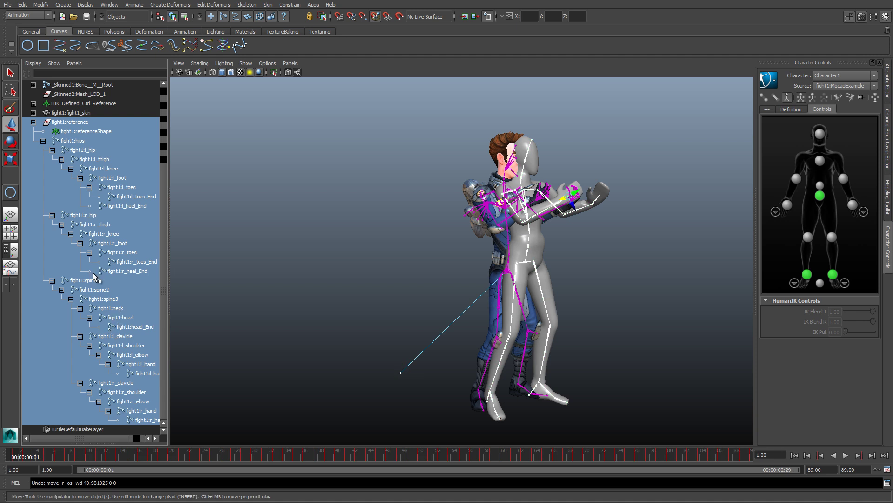
{"action": "key", "text": "space"}
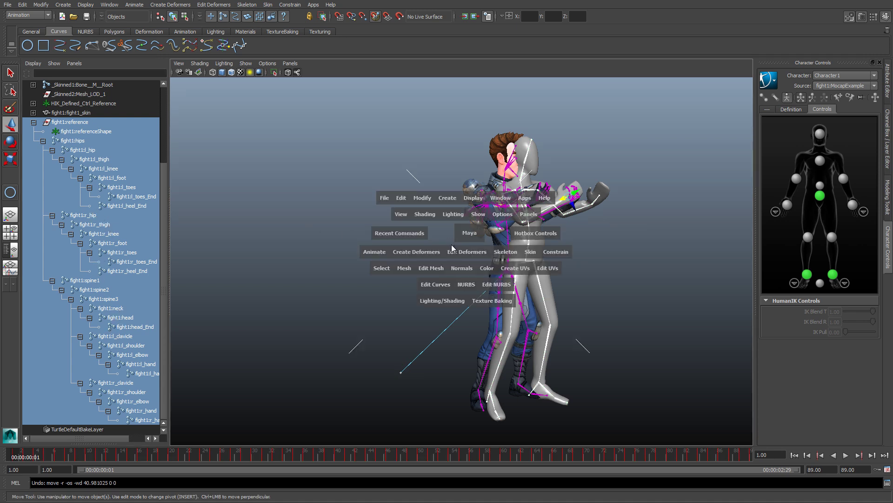
{"action": "left_click", "coordinate": [472, 201]}
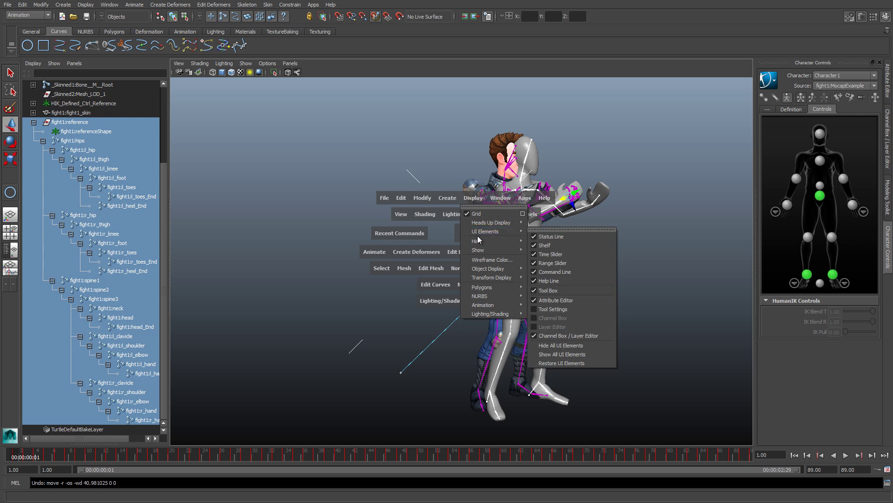
{"action": "mouse_move", "coordinate": [478, 241]}
{"action": "left_click", "coordinate": [555, 246]}
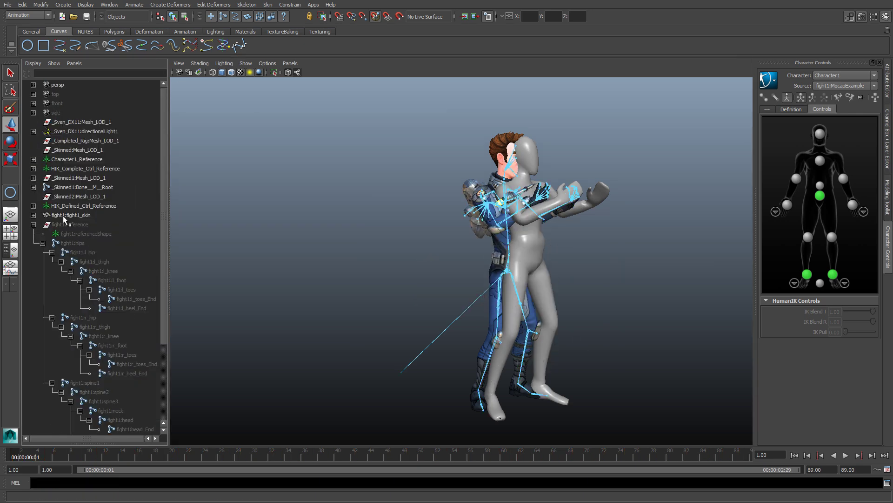
Hide the grey mocap mesh fight1_skin together with its shape node.
{"action": "left_click", "coordinate": [61, 216]}
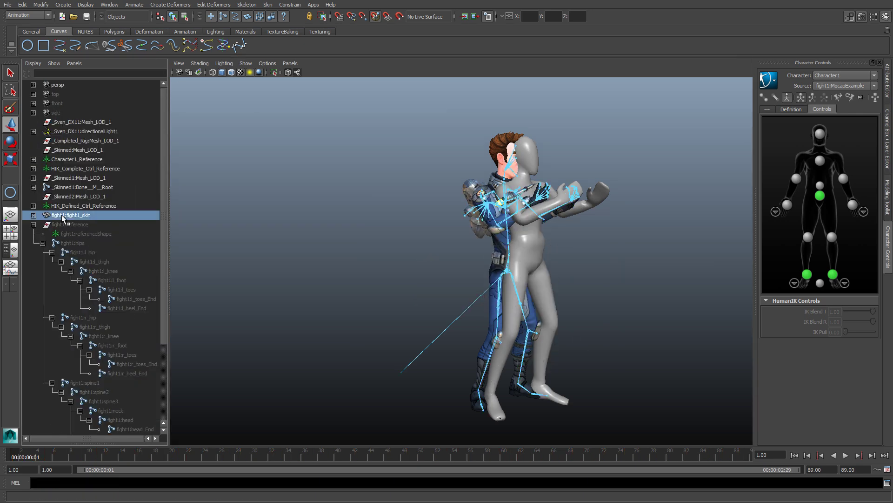
{"action": "left_click", "coordinate": [33, 215]}
{"action": "left_click", "coordinate": [74, 225]}
{"action": "key", "text": "space"}
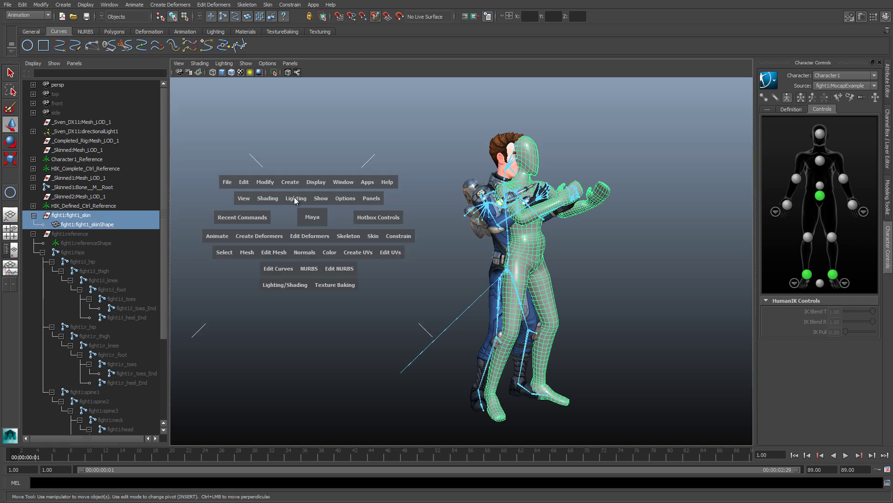
{"action": "left_click", "coordinate": [315, 183]}
{"action": "mouse_move", "coordinate": [326, 218]}
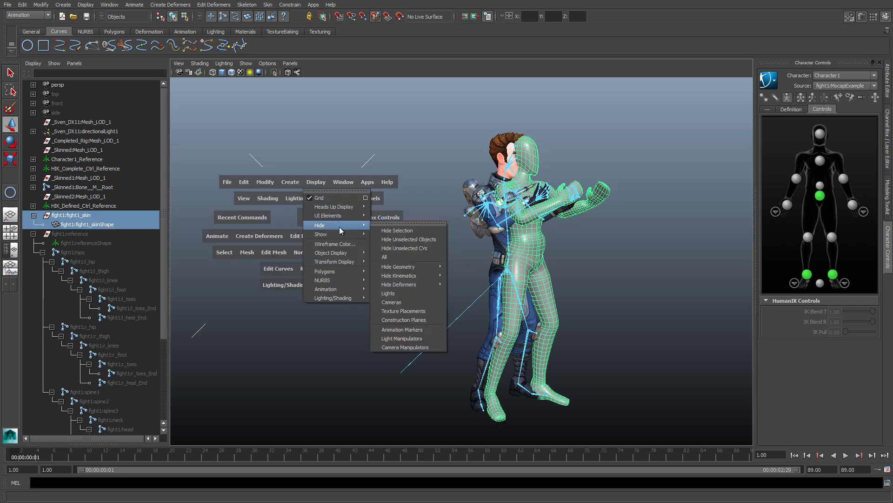
{"action": "left_click", "coordinate": [394, 231]}
Play the fight animation on the character alone, inspect it from several angles and rewind to frame 1.
{"action": "key", "text": "alt+v"}
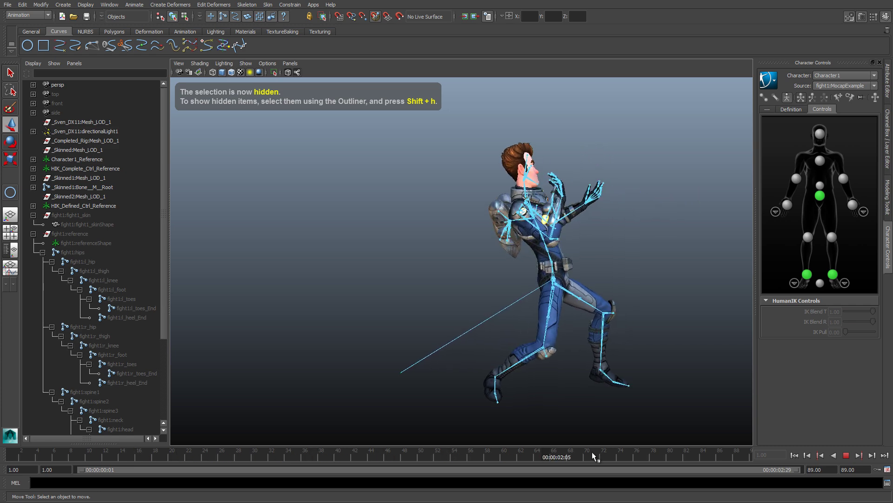
{"action": "key", "text": "alt+v"}
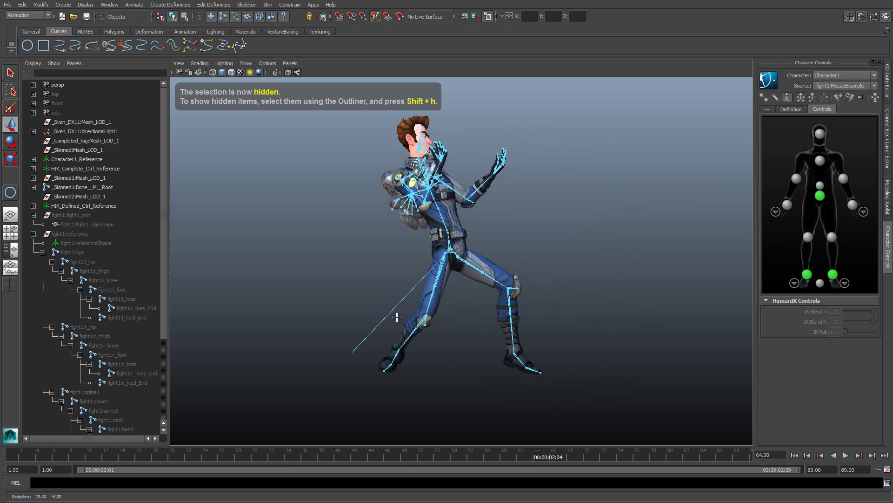
{"action": "key", "text": "alt+v"}
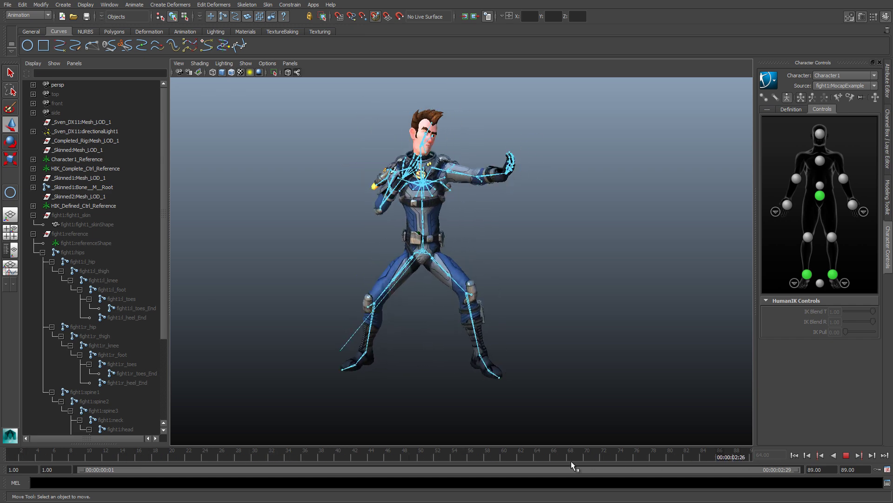
{"action": "key", "text": "shift+alt+v"}
{"action": "left_click_drag", "start_coordinate": [191, 300], "coordinate": [208, 298], "text": "alt"}
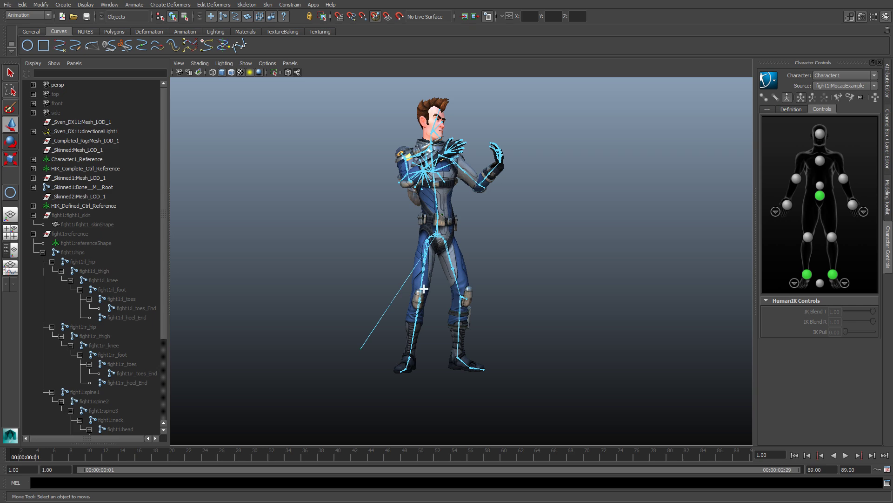
Frame the character around a selected upper-leg joint, play the fight animation and scrub back to frame 1.
{"action": "left_click", "coordinate": [80, 187]}
{"action": "key", "text": "f"}
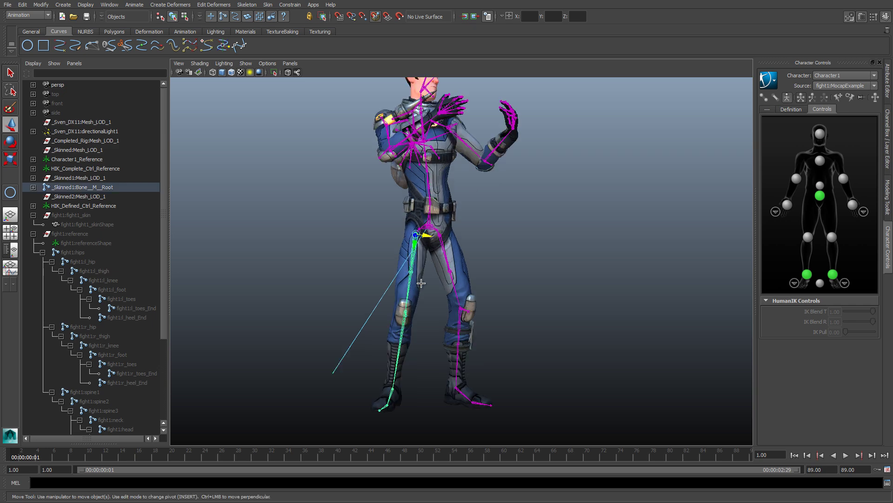
{"action": "key", "text": "alt+v"}
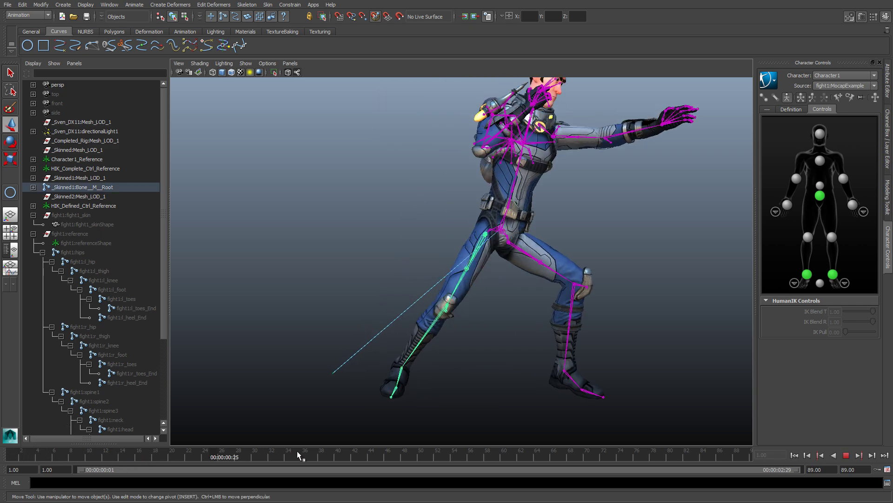
{"action": "key", "text": "alt+v"}
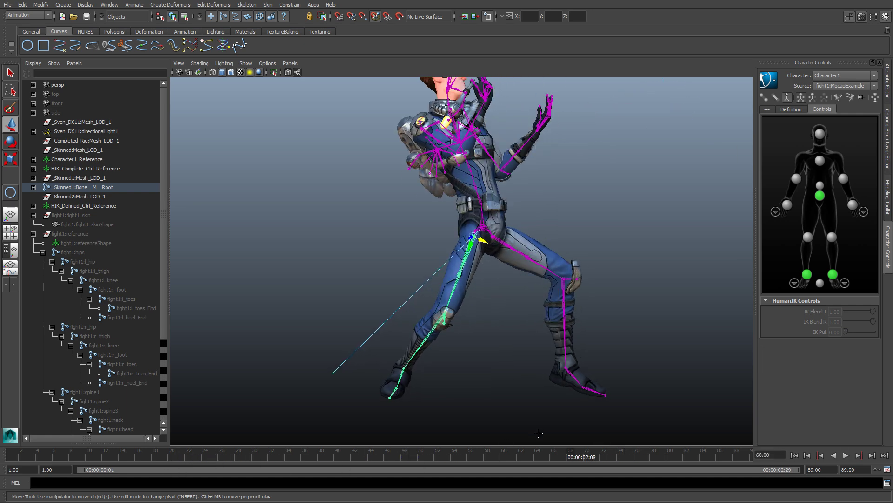
{"action": "left_click_drag", "start_coordinate": [570, 459], "coordinate": [14, 460]}
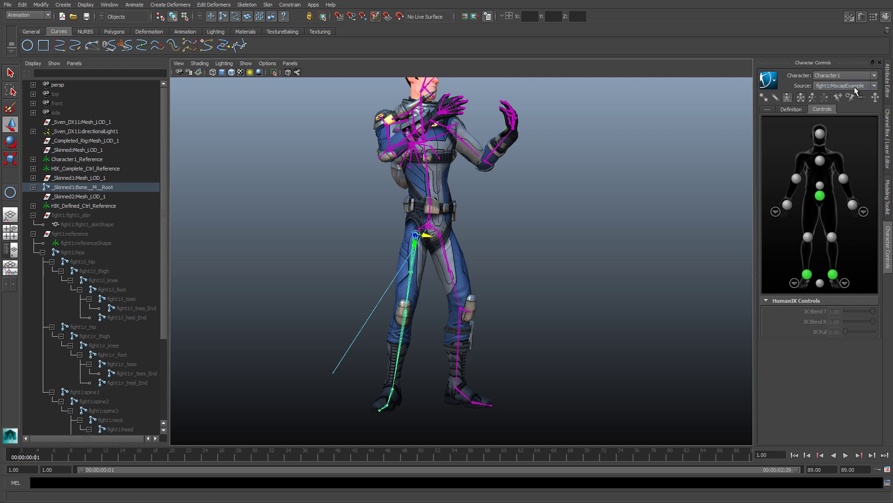
Bake Character1's retargeted animation to the skeleton over the time slider range, sampling by 5.
{"action": "left_click", "coordinate": [768, 80]}
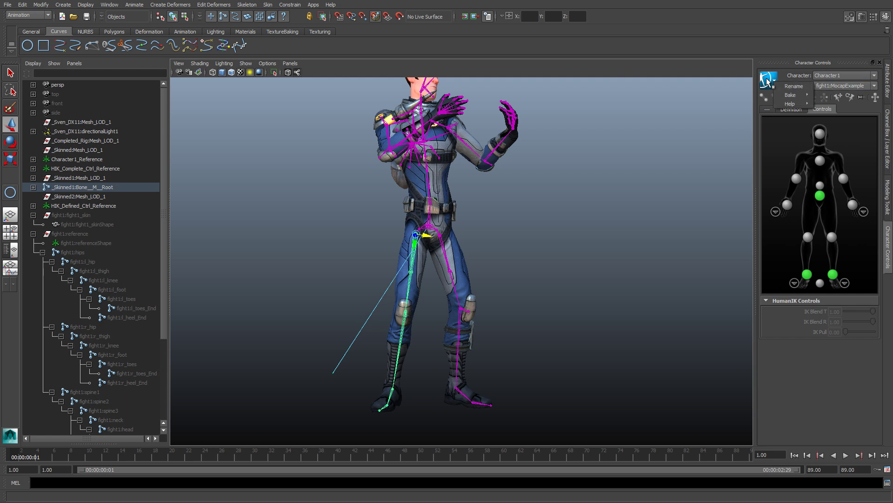
{"action": "mouse_move", "coordinate": [796, 100]}
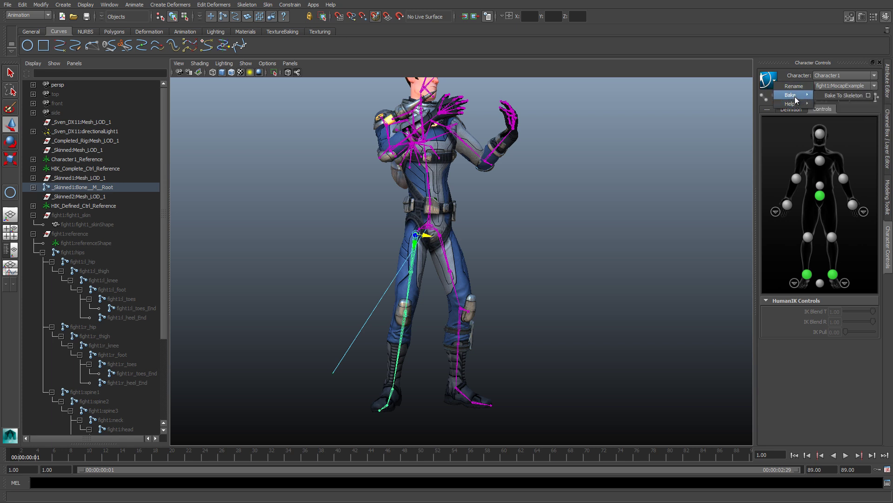
{"action": "left_click", "coordinate": [868, 94]}
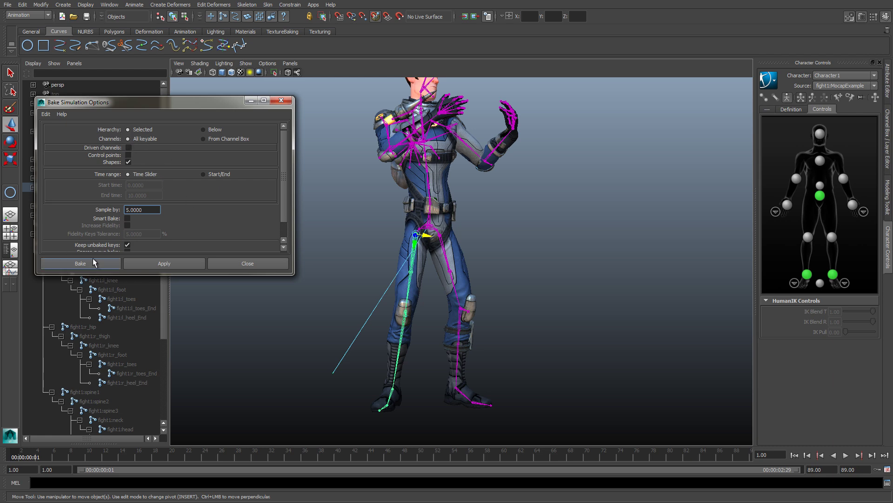
{"action": "left_click", "coordinate": [101, 266]}
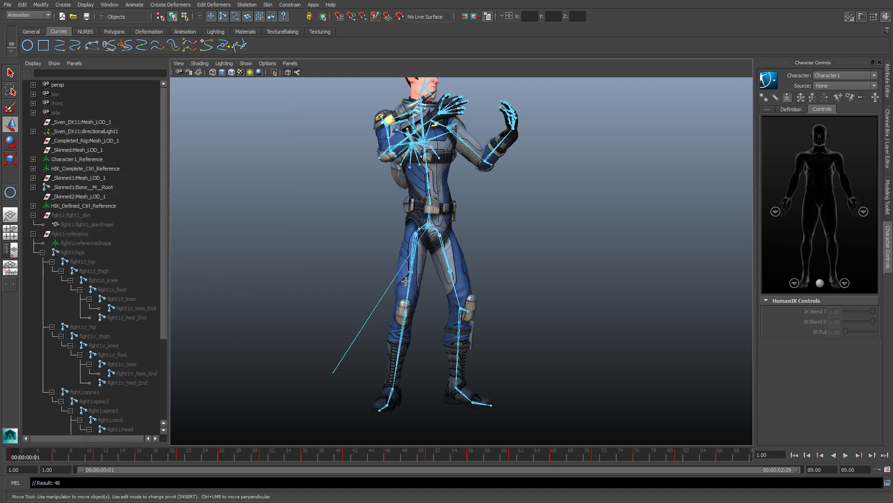
Select the upper-leg joint, play the baked animation and check the frames around 40.
{"action": "left_click", "coordinate": [412, 283]}
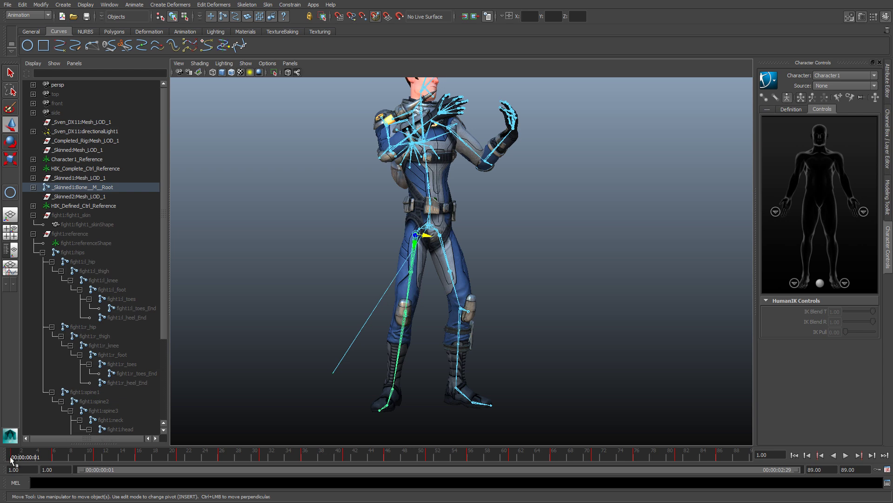
{"action": "key", "text": "alt+v"}
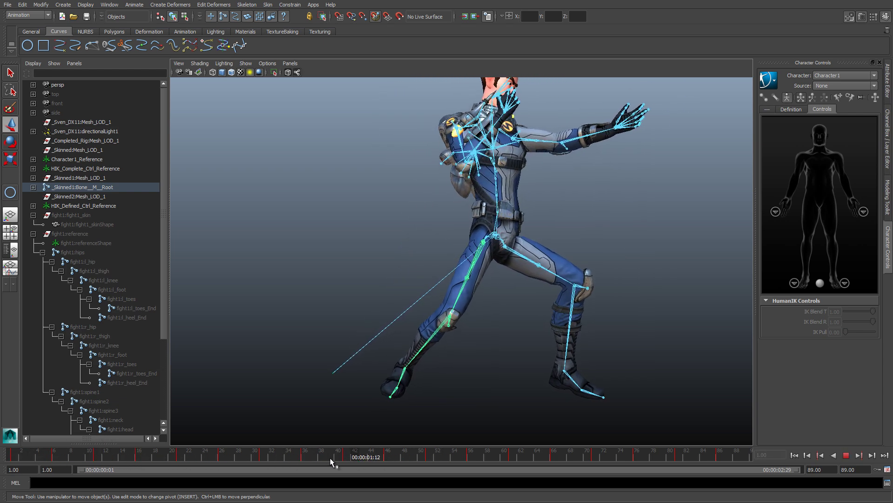
{"action": "left_click", "coordinate": [331, 457]}
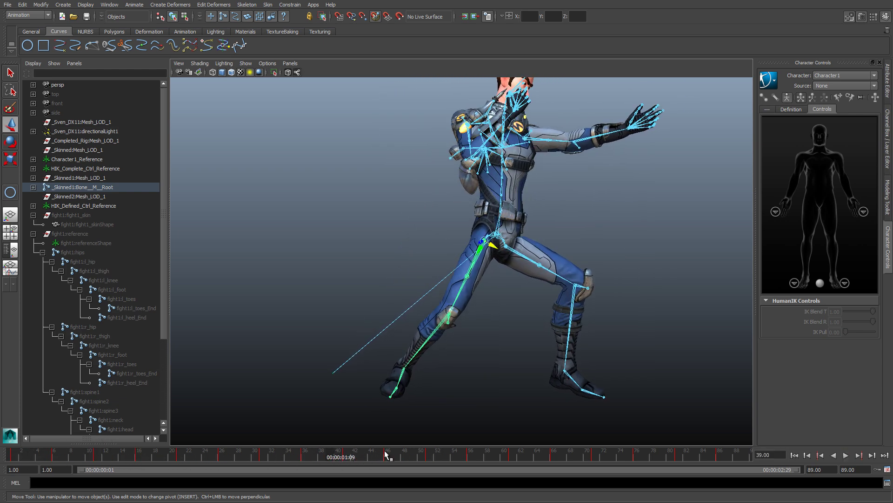
{"action": "left_click", "coordinate": [341, 457]}
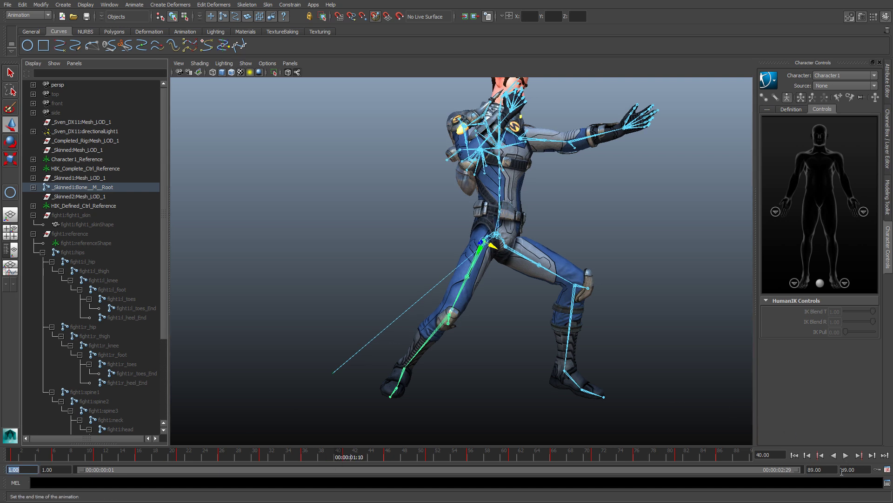
Set the animation end time to 1000 and the playback end time to 100.
{"action": "left_click_drag", "start_coordinate": [824, 469], "coordinate": [742, 460]}
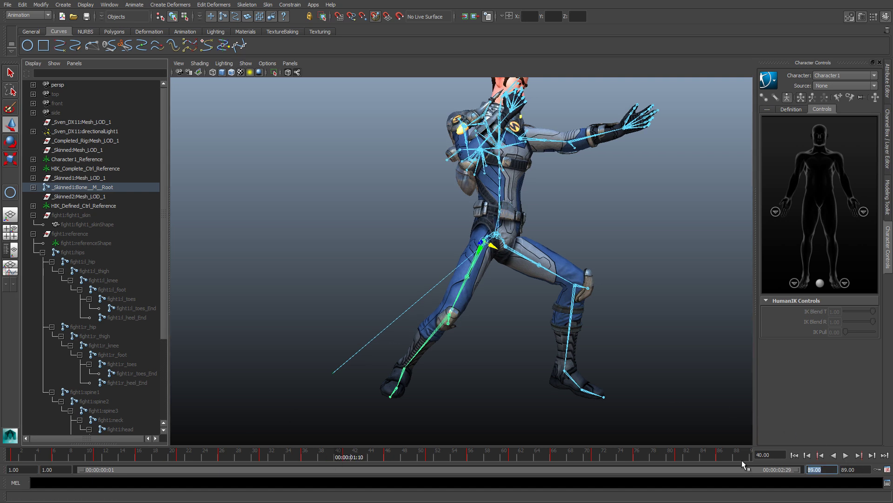
{"action": "type", "text": "1000"}
{"action": "key", "text": "Tab"}
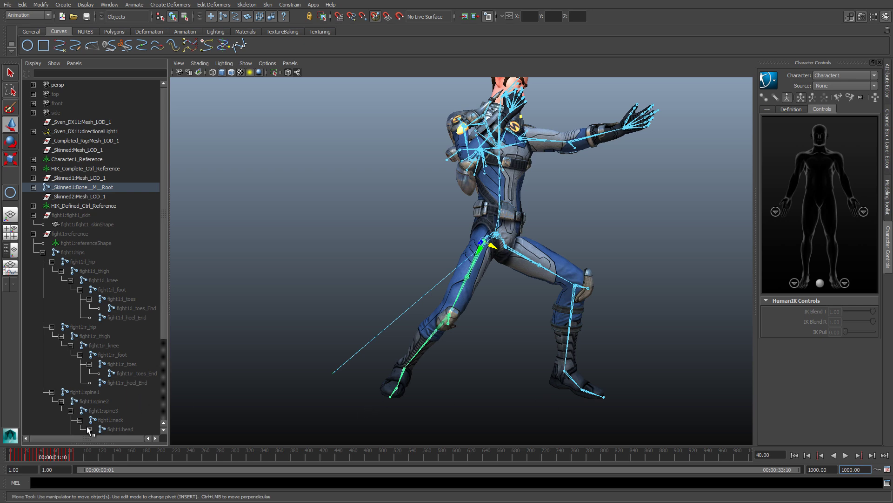
{"action": "key", "text": "shift+Tab"}
{"action": "type", "text": "100"}
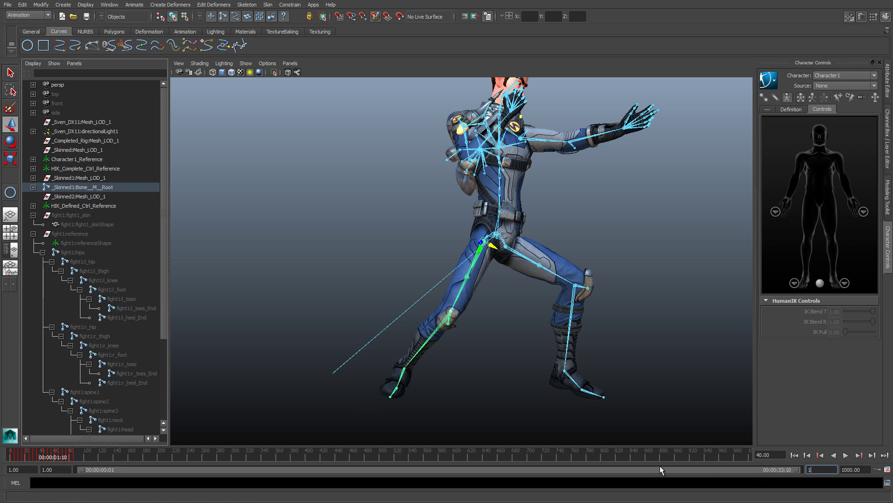
{"action": "key", "text": "Tab"}
Play the baked animation over the new playback range and inspect the whole character from the side.
{"action": "key", "text": "alt+v"}
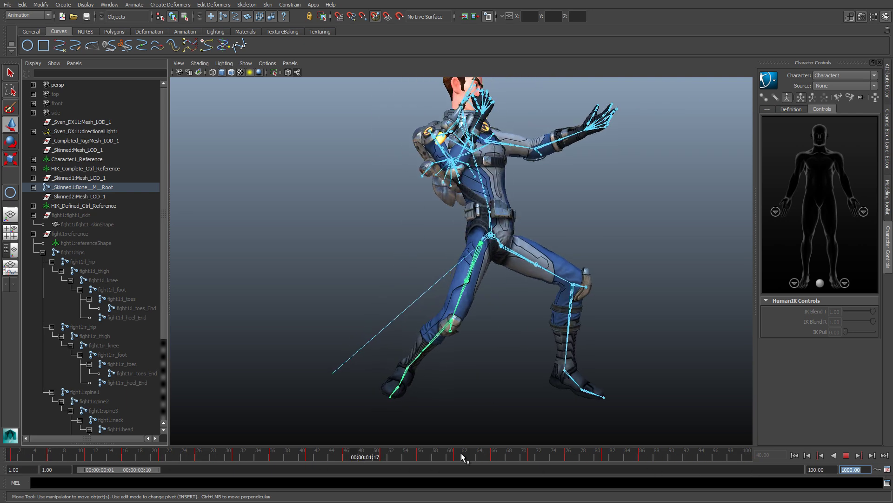
{"action": "key", "text": "alt+v"}
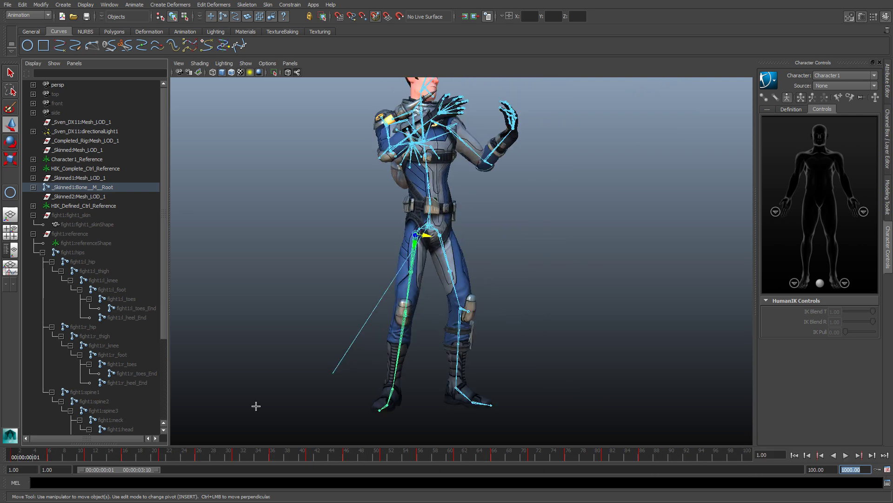
{"action": "left_click_drag", "start_coordinate": [324, 272], "coordinate": [350, 239], "text": "alt"}
{"action": "scroll", "coordinate": [350, 239], "scroll_direction": "up", "scroll_amount": 3}
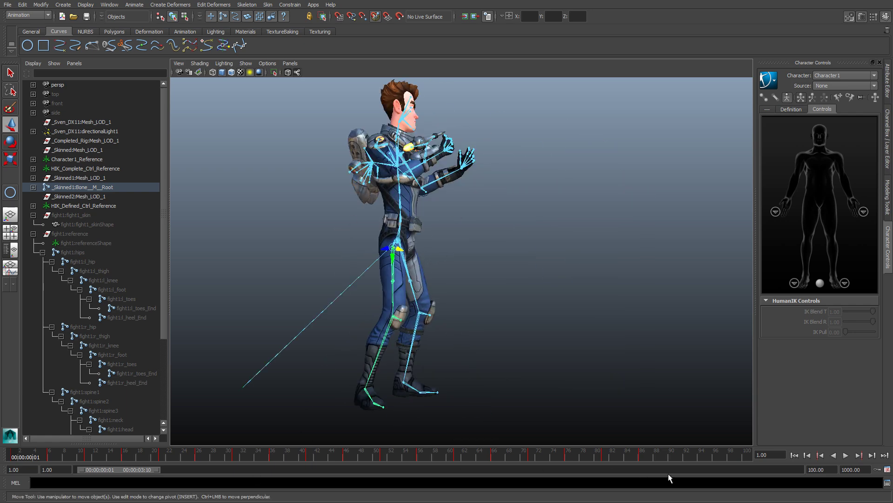
{"action": "key", "text": "alt+v"}
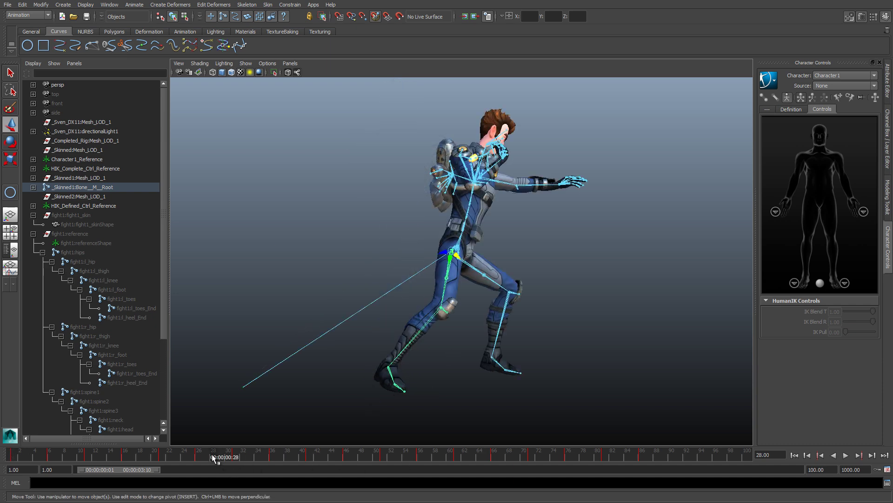
Try selecting and shifting the leg joint's keys between frames 28 and 44 on the timeline, then clear the selection.
{"action": "left_click_drag", "start_coordinate": [212, 458], "coordinate": [233, 457], "text": "shift"}
{"action": "left_click_drag", "start_coordinate": [254, 457], "coordinate": [325, 459], "text": "shift"}
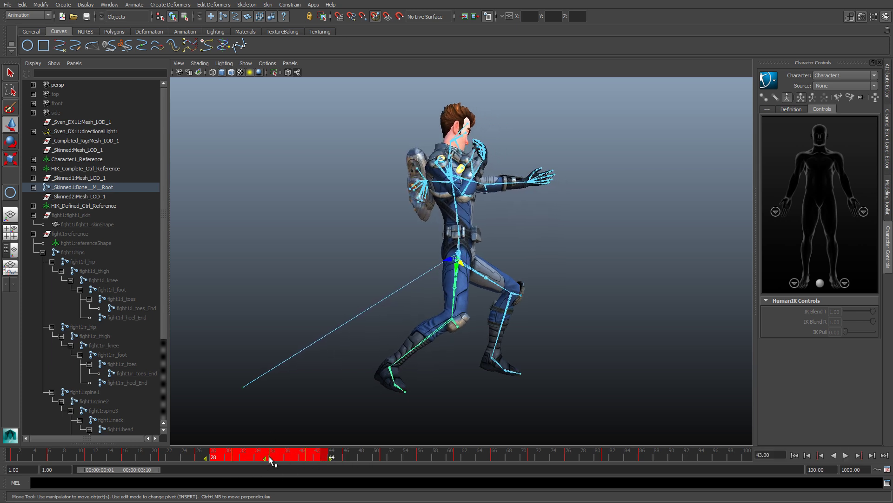
{"action": "mouse_move", "coordinate": [268, 458]}
{"action": "left_mouse_down"}
{"action": "mouse_move", "coordinate": [256, 458]}
{"action": "mouse_move", "coordinate": [285, 459]}
{"action": "mouse_move", "coordinate": [247, 461]}
{"action": "mouse_move", "coordinate": [287, 461]}
{"action": "mouse_move", "coordinate": [270, 460]}
{"action": "left_mouse_up"}
{"action": "left_click", "coordinate": [470, 368]}
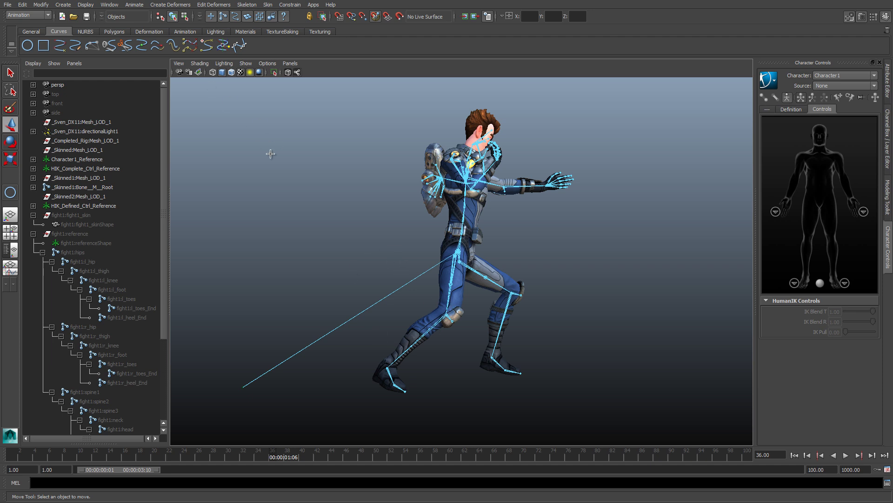
Open the Dope Sheet for the _Skinned1:Bone__M__Hips joint, widen it and examine the baked keys.
{"action": "left_click", "coordinate": [106, 5]}
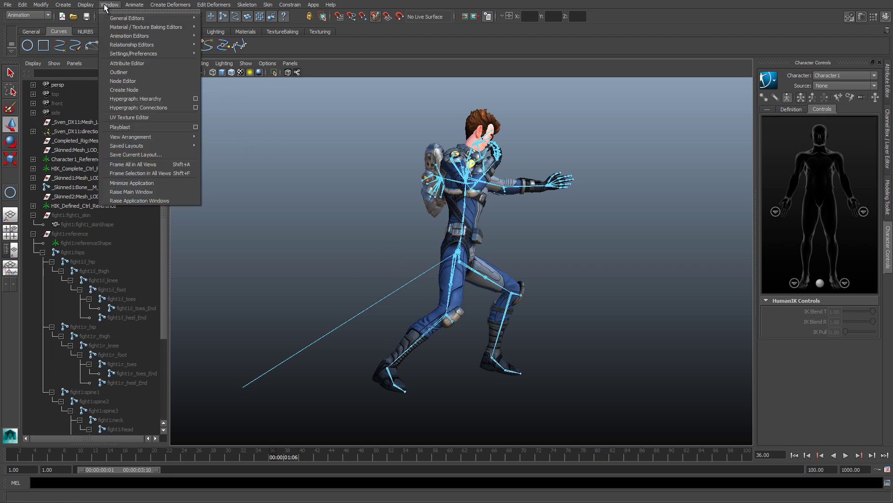
{"action": "mouse_move", "coordinate": [128, 36]}
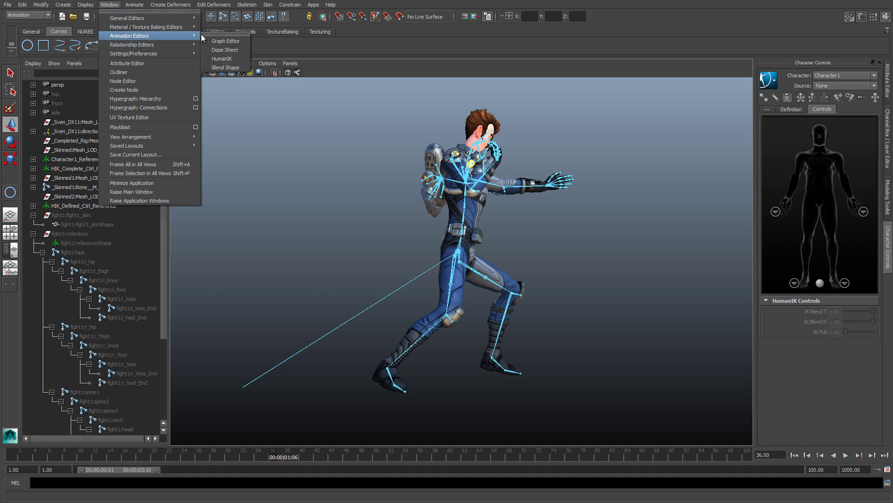
{"action": "left_click", "coordinate": [221, 49]}
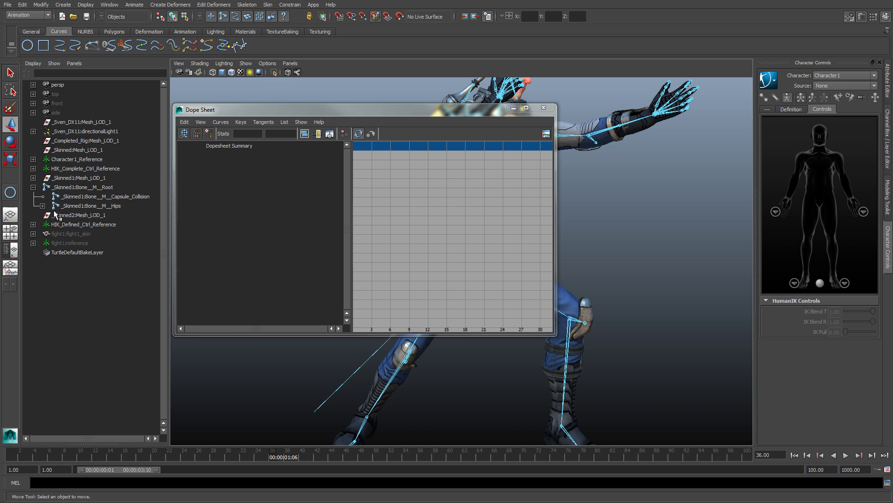
{"action": "left_click", "coordinate": [69, 206]}
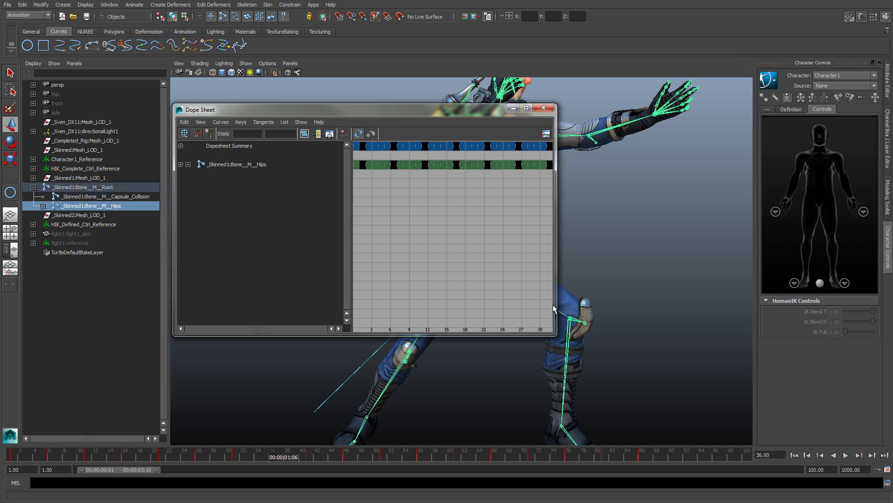
{"action": "left_click_drag", "start_coordinate": [555, 306], "coordinate": [711, 306]}
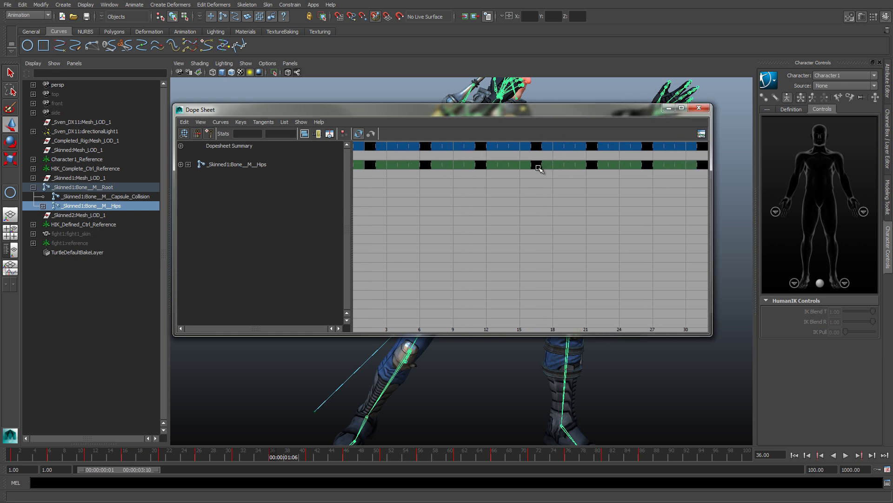
{"action": "scroll", "coordinate": [537, 179], "scroll_direction": "down", "scroll_amount": 3}
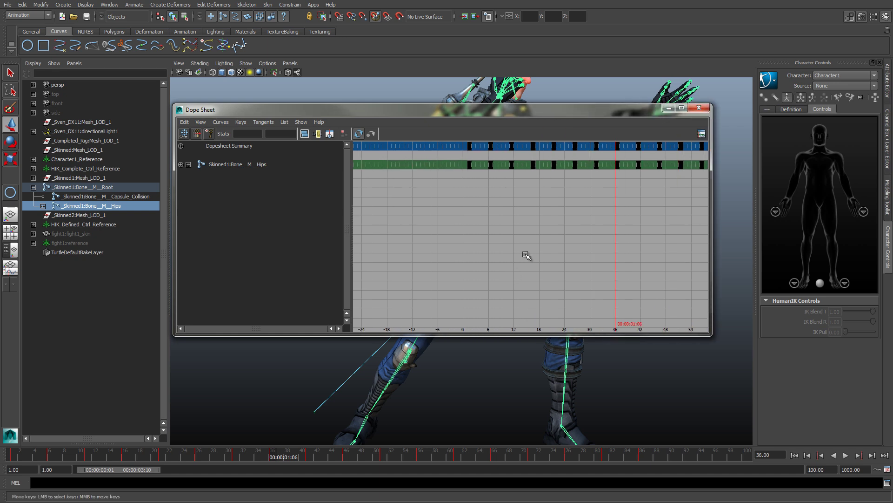
{"action": "middle_click_drag", "start_coordinate": [587, 218], "coordinate": [450, 225], "text": "alt"}
{"action": "scroll", "coordinate": [481, 227], "scroll_direction": "down", "scroll_amount": 3}
{"action": "scroll", "coordinate": [451, 226], "scroll_direction": "up", "scroll_amount": 3}
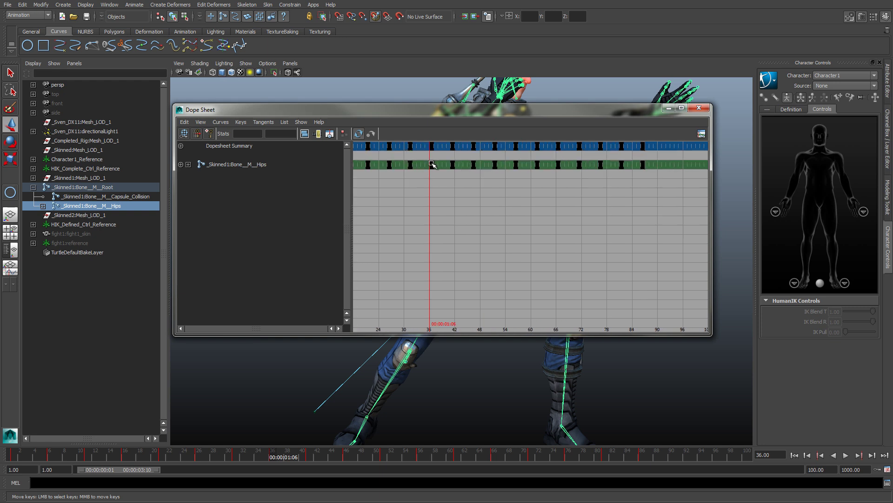
Select the hips keys at frames 36 to 46 in the Dope Sheet and try moving them in time.
{"action": "left_click", "coordinate": [431, 164]}
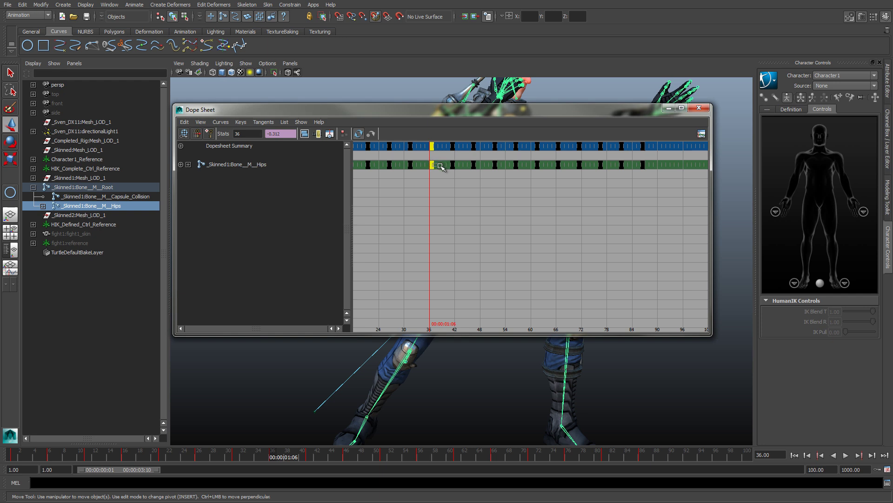
{"action": "left_click", "coordinate": [436, 169]}
{"action": "left_click_drag", "start_coordinate": [435, 165], "coordinate": [482, 171]}
{"action": "mouse_move", "coordinate": [452, 166]}
{"action": "middle_mouse_down"}
{"action": "mouse_move", "coordinate": [439, 166]}
{"action": "mouse_move", "coordinate": [467, 173]}
{"action": "mouse_move", "coordinate": [432, 167]}
{"action": "mouse_move", "coordinate": [455, 174]}
{"action": "middle_mouse_up"}
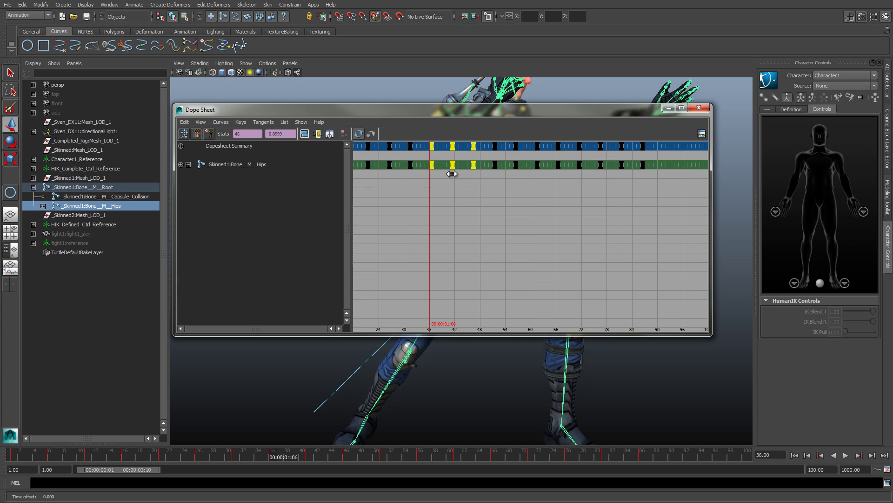
Expand the hips hierarchy in the Dope Sheet, select all hips and left-leg keys, and try offsetting them in time.
{"action": "left_click", "coordinate": [187, 164]}
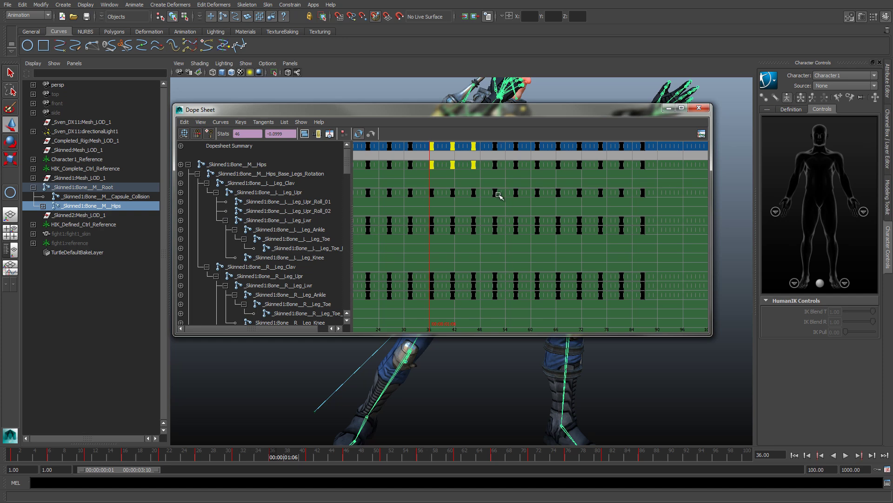
{"action": "scroll", "coordinate": [498, 194], "scroll_direction": "down", "scroll_amount": 5}
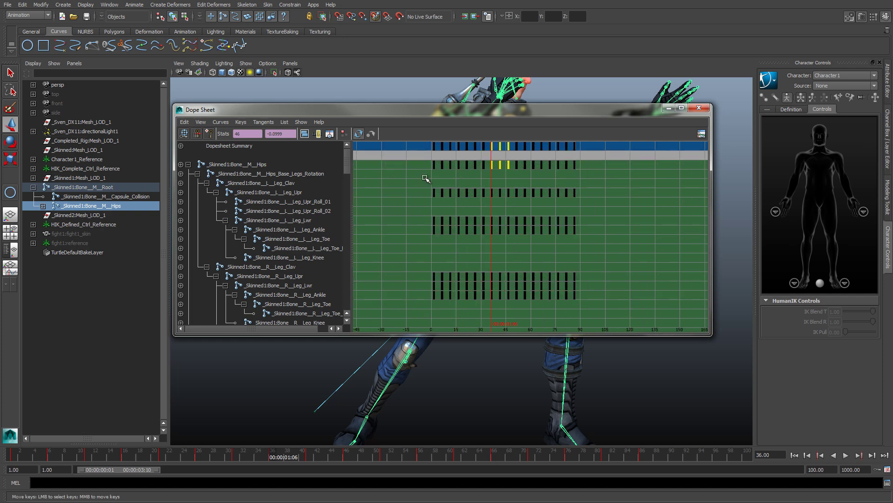
{"action": "left_click_drag", "start_coordinate": [595, 161], "coordinate": [581, 250]}
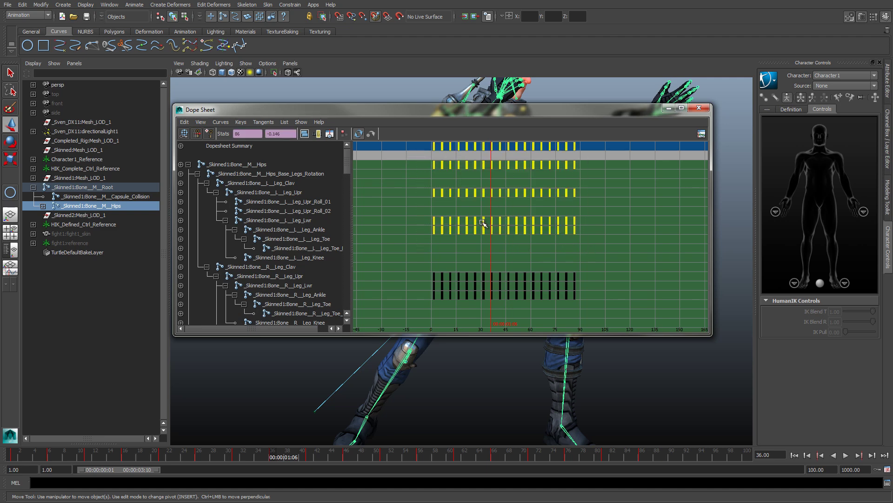
{"action": "left_click_drag", "start_coordinate": [712, 201], "coordinate": [522, 201]}
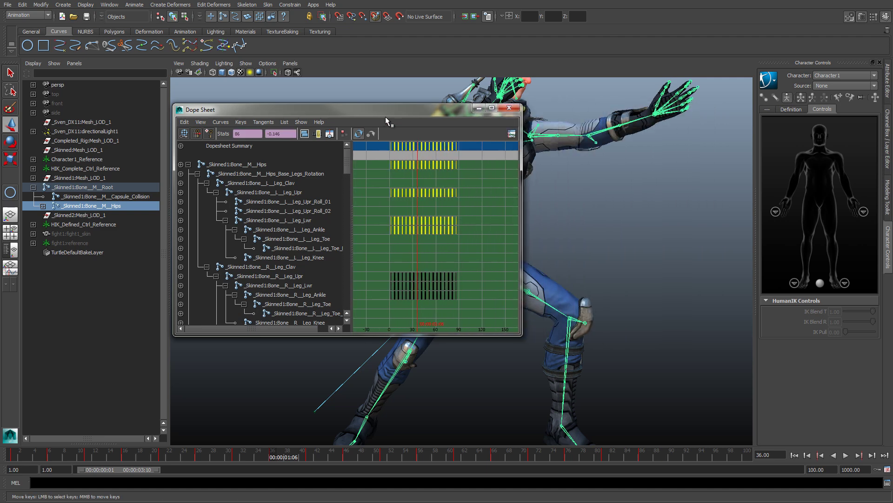
{"action": "left_click_drag", "start_coordinate": [385, 109], "coordinate": [212, 105]}
{"action": "mouse_move", "coordinate": [253, 184]}
{"action": "middle_mouse_down"}
{"action": "mouse_move", "coordinate": [307, 191]}
{"action": "mouse_move", "coordinate": [244, 191]}
{"action": "middle_mouse_up"}
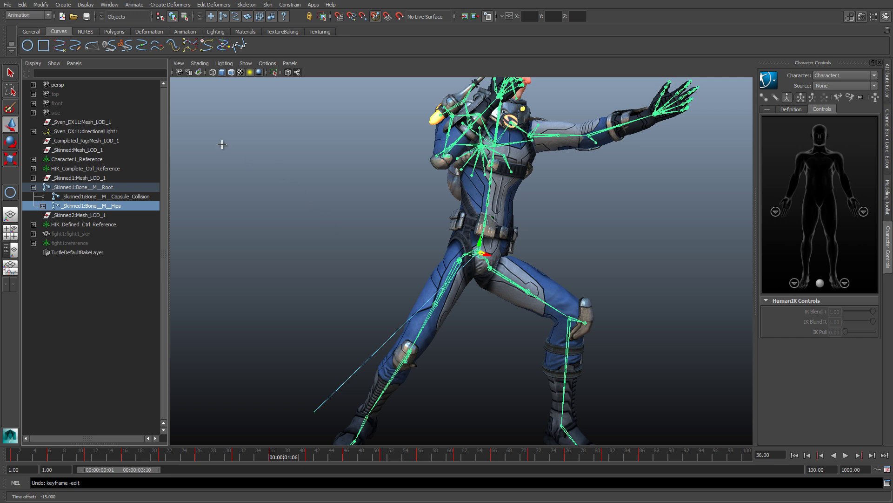
Open the Graph Editor for the hips joint and examine its baked animation curves.
{"action": "left_click", "coordinate": [106, 6]}
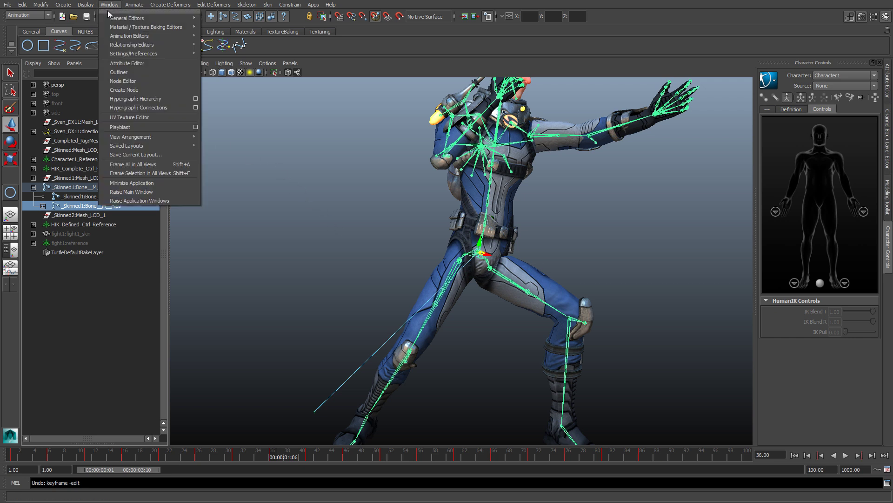
{"action": "mouse_move", "coordinate": [150, 36]}
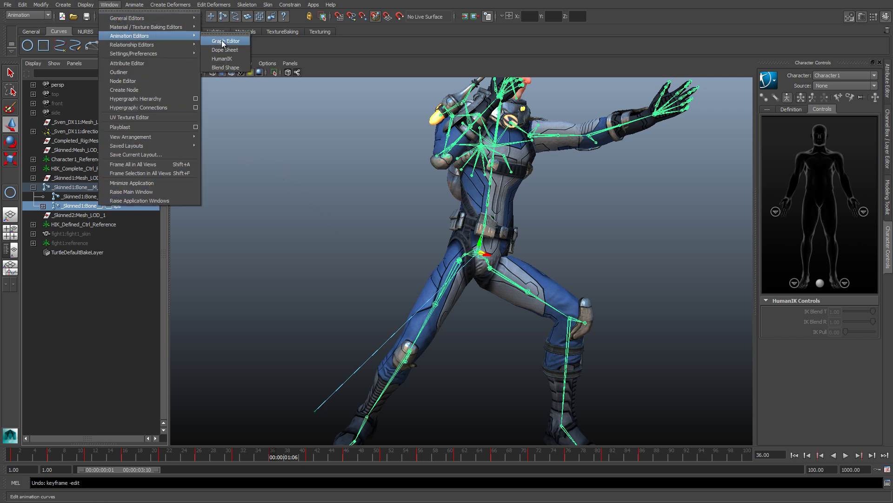
{"action": "left_click", "coordinate": [223, 42]}
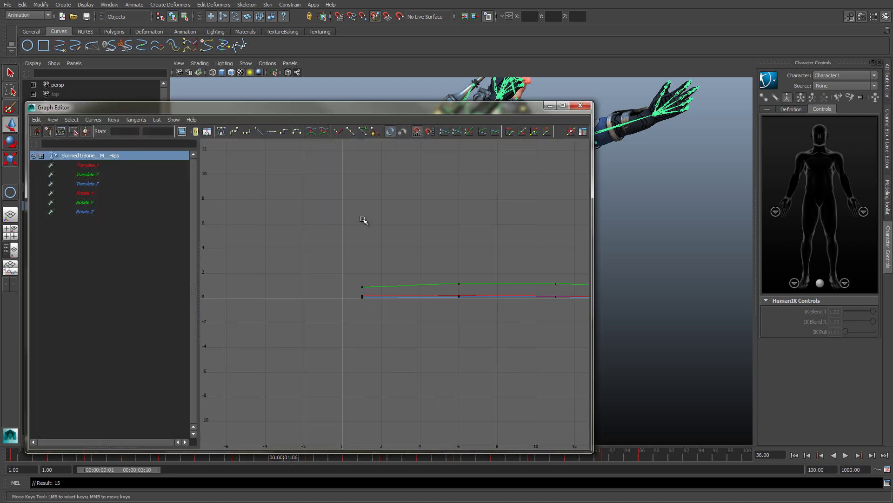
{"action": "middle_click_drag", "start_coordinate": [364, 220], "coordinate": [281, 229], "text": "alt"}
{"action": "middle_click_drag", "start_coordinate": [407, 260], "coordinate": [389, 242], "text": "alt"}
{"action": "scroll", "coordinate": [387, 242], "scroll_direction": "down", "scroll_amount": 3}
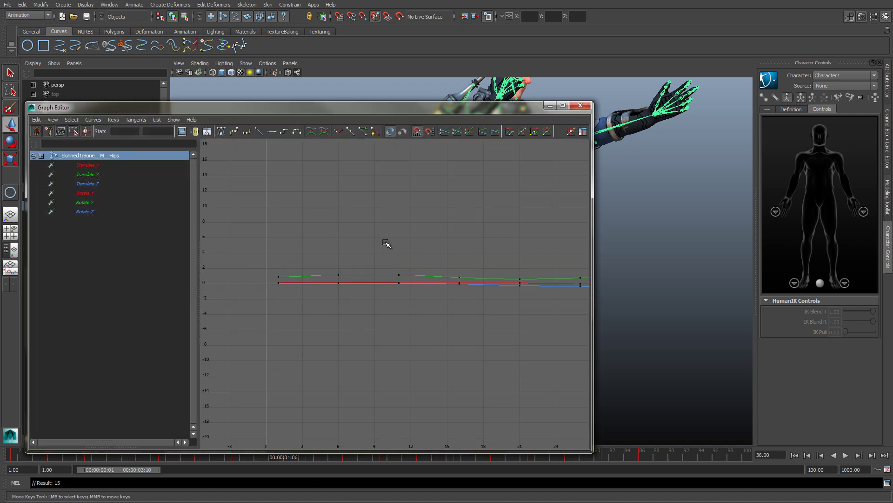
Reposition and narrow the Graph Editor, and frame all of the hips joint's animation curves in it.
{"action": "left_click", "coordinate": [436, 277]}
{"action": "left_click", "coordinate": [580, 154]}
{"action": "left_click_drag", "start_coordinate": [521, 108], "coordinate": [521, 95]}
{"action": "left_click_drag", "start_coordinate": [590, 287], "coordinate": [536, 287]}
{"action": "key", "text": "a"}
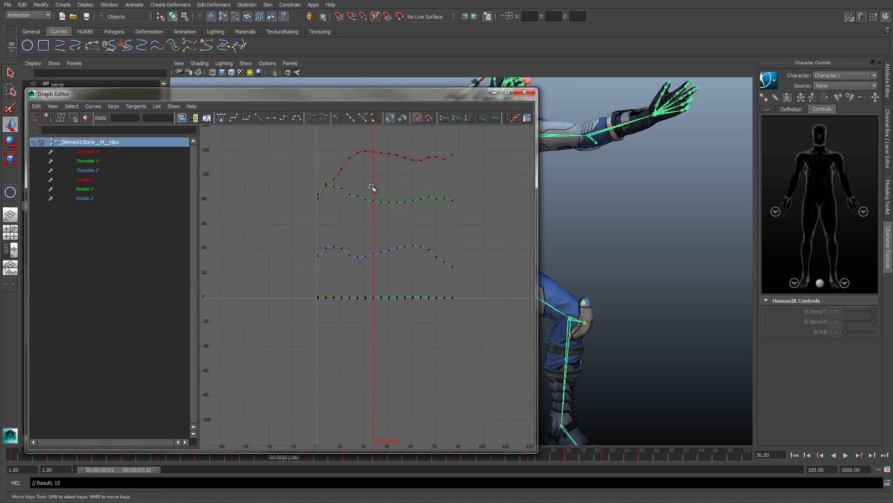
Isolate the hips' Translate X, Y, Z and Rotate X, Y, Z curves one by one, ending on Translate X.
{"action": "left_click", "coordinate": [83, 152]}
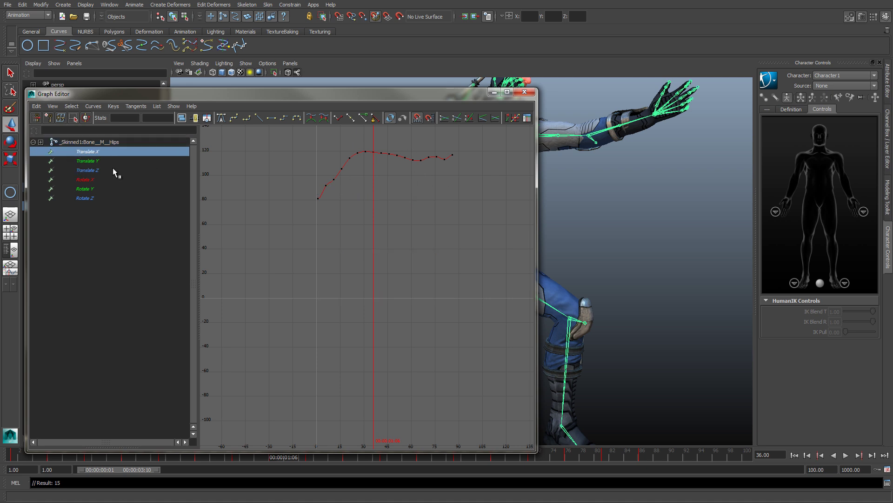
{"action": "left_click", "coordinate": [88, 161]}
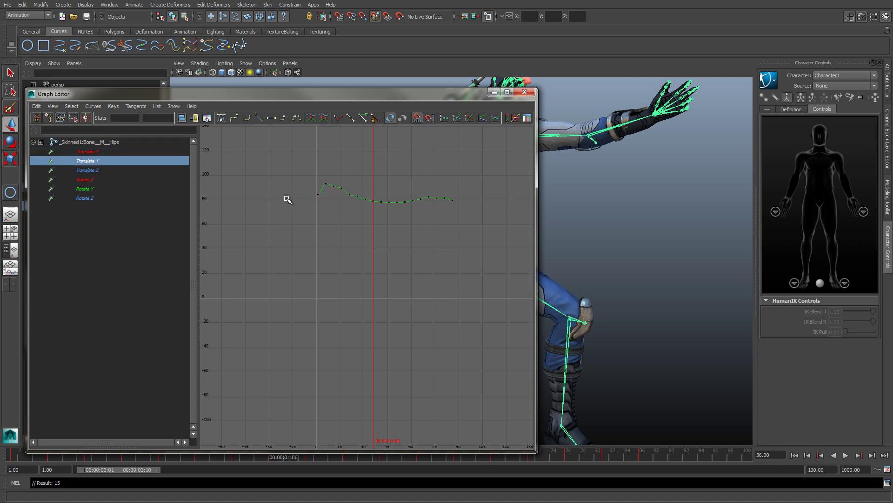
{"action": "left_click", "coordinate": [83, 170]}
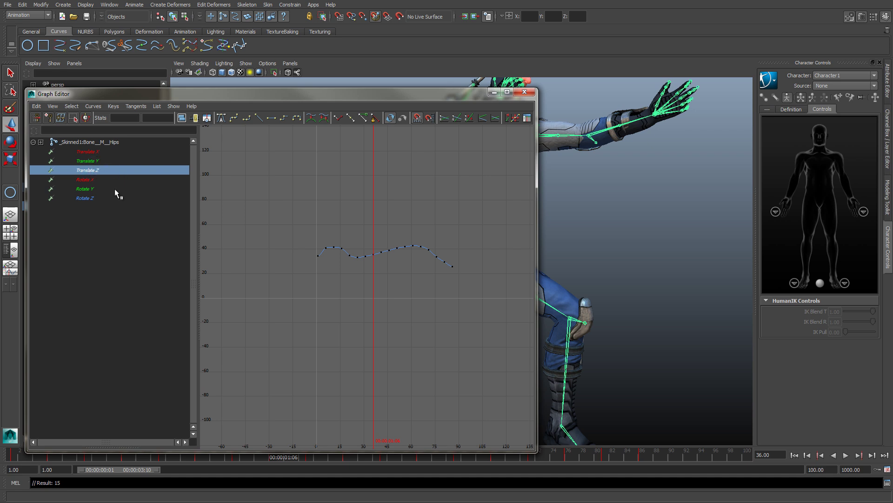
{"action": "left_click", "coordinate": [82, 181]}
{"action": "left_click", "coordinate": [83, 189]}
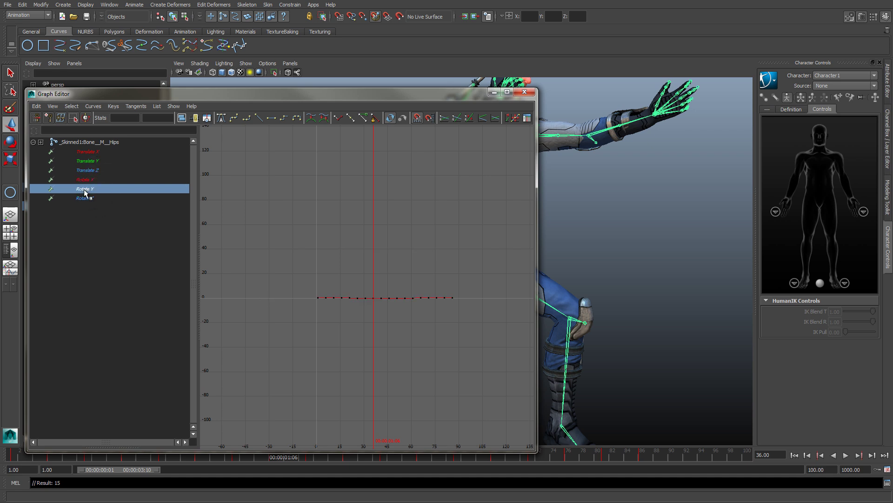
{"action": "left_click", "coordinate": [89, 199]}
{"action": "left_click", "coordinate": [80, 152]}
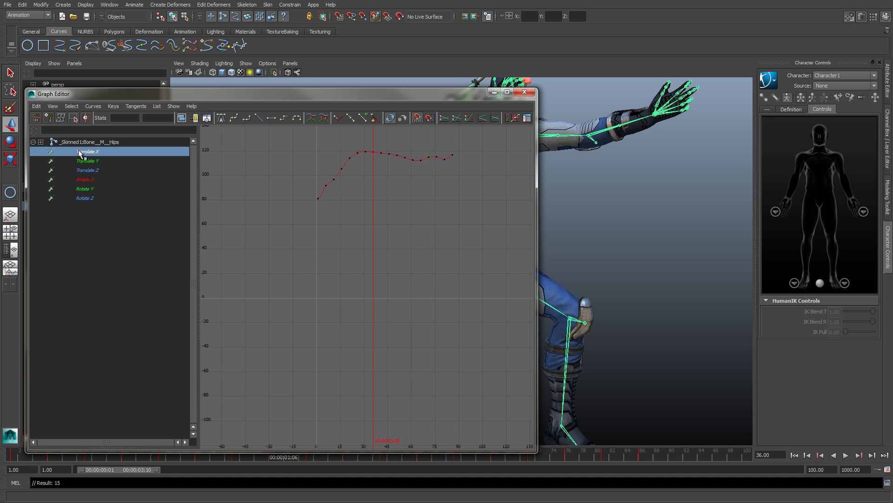
Move the second key of the hips' Translate X curve to frame 7 with a value of about 89.7.
{"action": "middle_click_drag", "start_coordinate": [375, 200], "coordinate": [388, 247], "text": "alt"}
{"action": "right_click_drag", "start_coordinate": [283, 174], "coordinate": [356, 218], "text": "alt"}
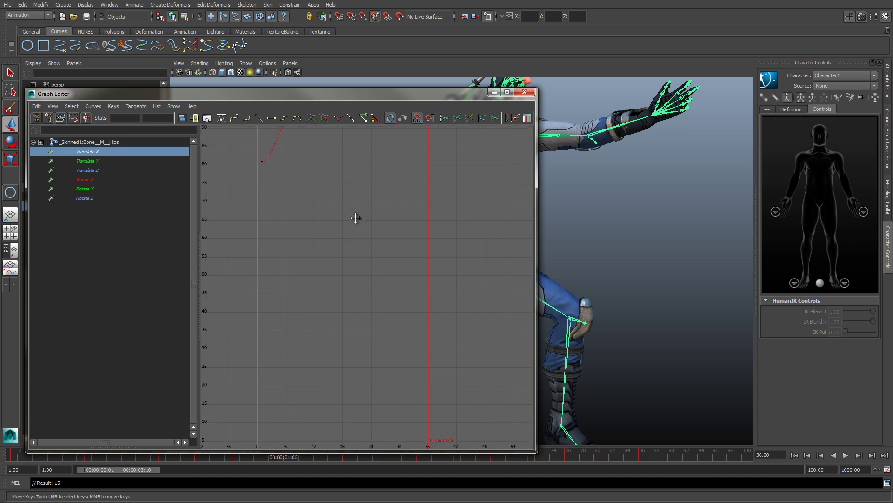
{"action": "middle_click_drag", "start_coordinate": [356, 217], "coordinate": [359, 315], "text": "alt"}
{"action": "right_click_drag", "start_coordinate": [359, 314], "coordinate": [359, 273], "text": "alt"}
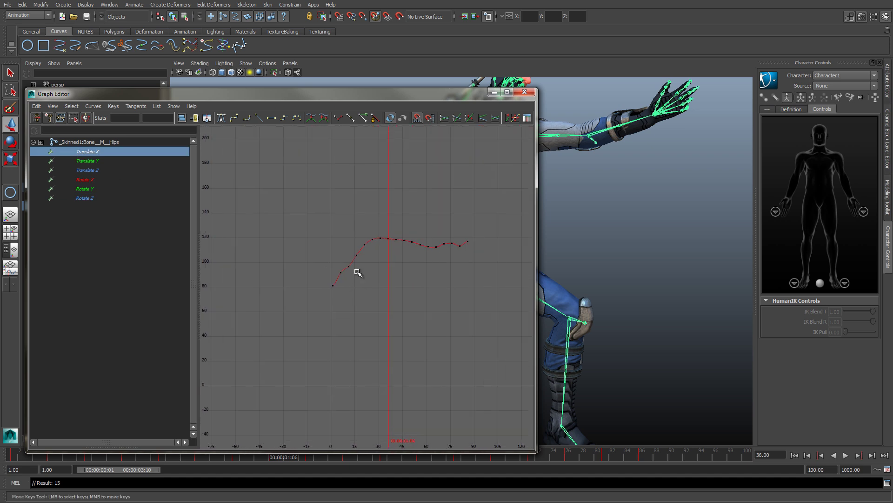
{"action": "left_click", "coordinate": [342, 272]}
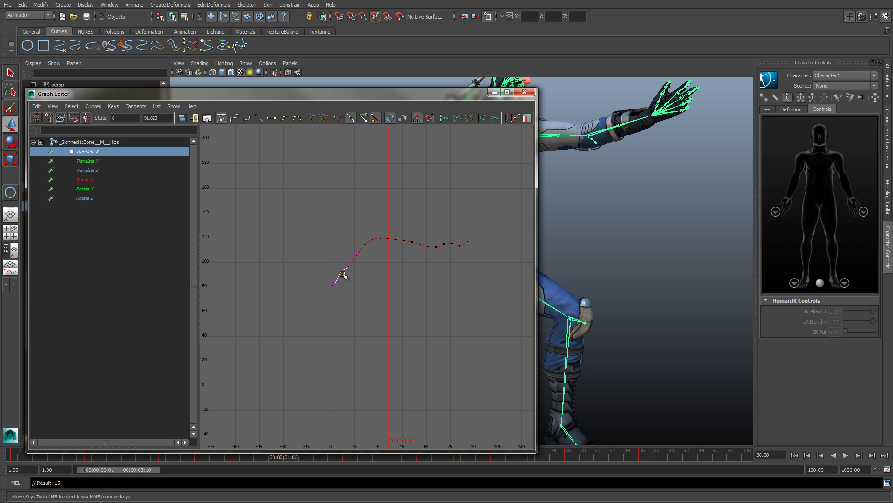
{"action": "scroll", "coordinate": [373, 289], "scroll_direction": "up", "scroll_amount": 5}
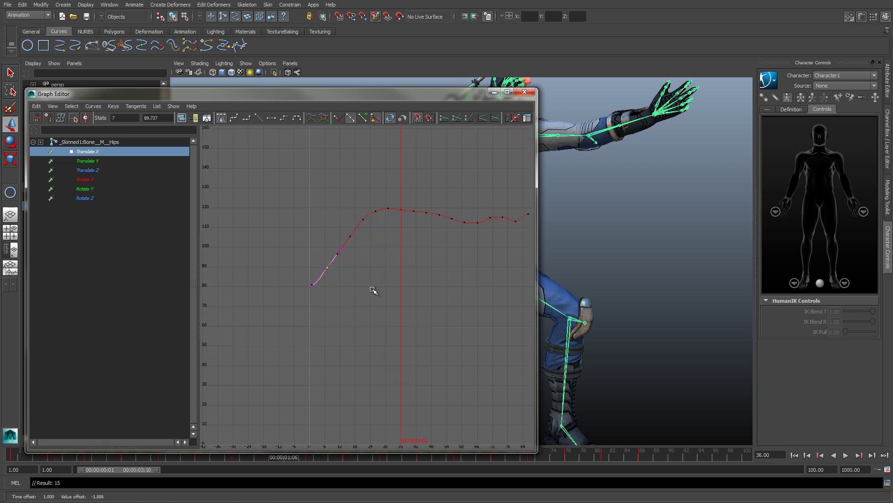
{"action": "left_click", "coordinate": [362, 285]}
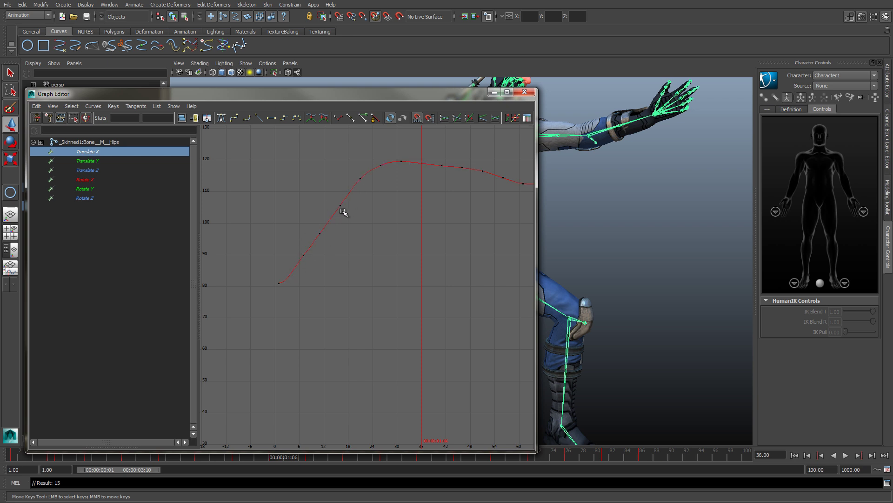
Thin out the Translate X curve by deleting intermediate keys between frames 1 and 21 and between 31 and 66, and preview the animation.
{"action": "left_click_drag", "start_coordinate": [294, 199], "coordinate": [346, 263]}
{"action": "left_click", "coordinate": [340, 258]}
{"action": "middle_click_drag", "start_coordinate": [373, 231], "coordinate": [328, 246], "text": "alt"}
{"action": "left_click_drag", "start_coordinate": [369, 187], "coordinate": [420, 212]}
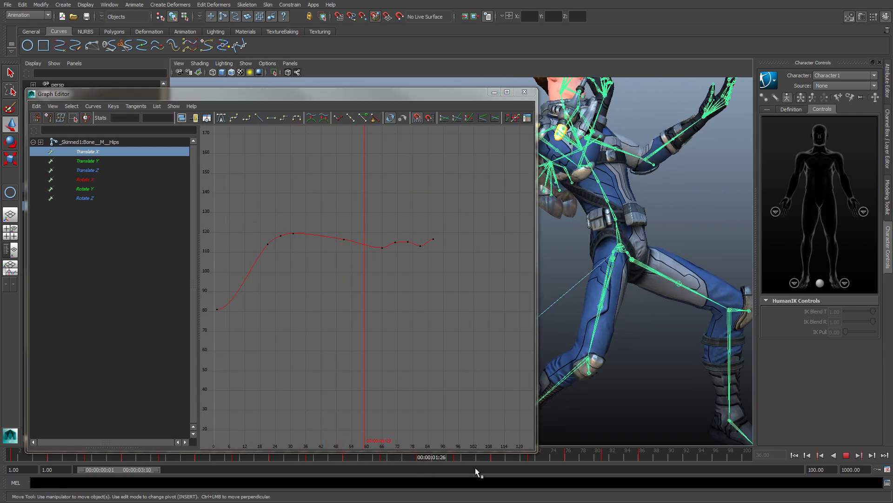
{"action": "left_click_drag", "start_coordinate": [475, 467], "coordinate": [230, 471]}
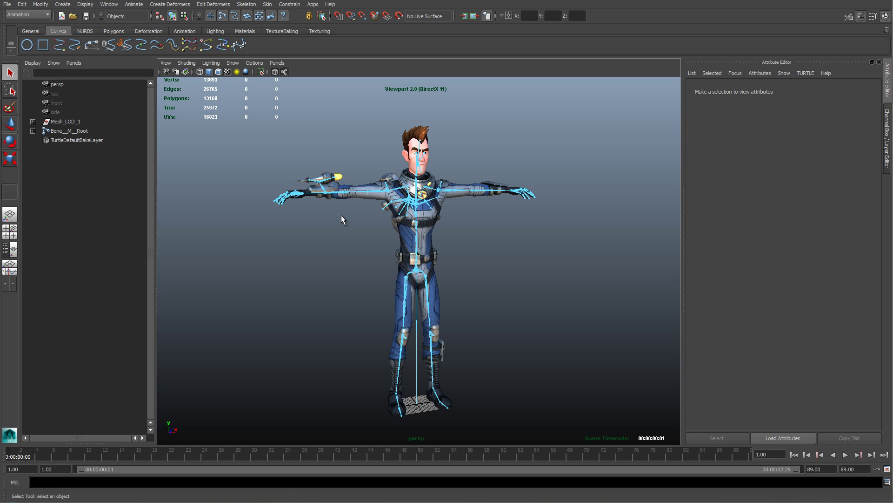
Inspect the shaders assigned to the character's body and hair meshes in the T-pose scene, and clear the selection.
{"action": "left_click", "coordinate": [426, 241]}
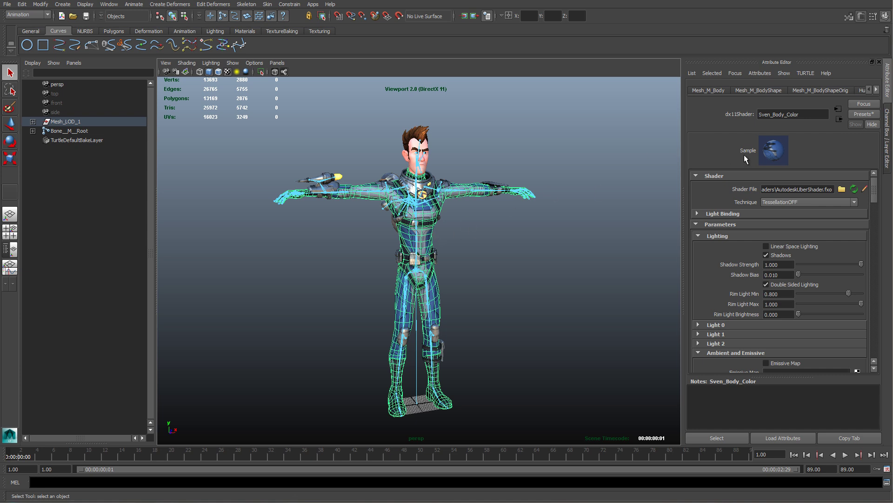
{"action": "left_click_drag", "start_coordinate": [815, 115], "coordinate": [754, 119]}
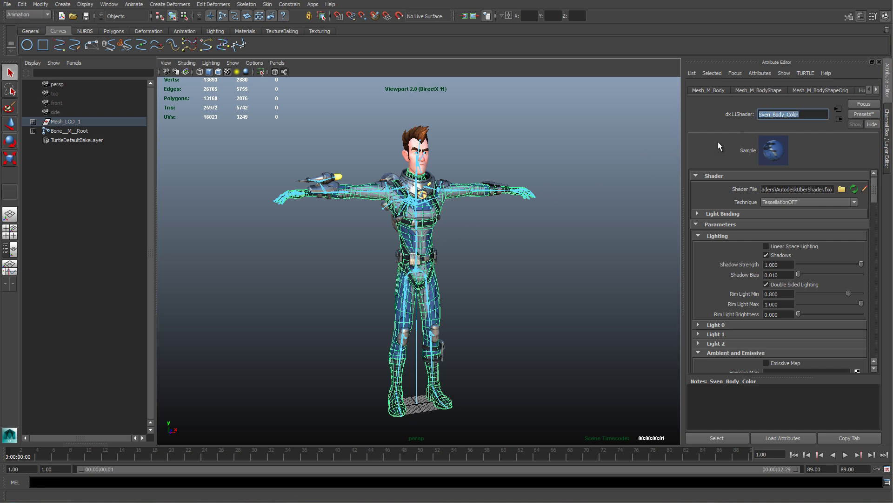
{"action": "left_click", "coordinate": [425, 138]}
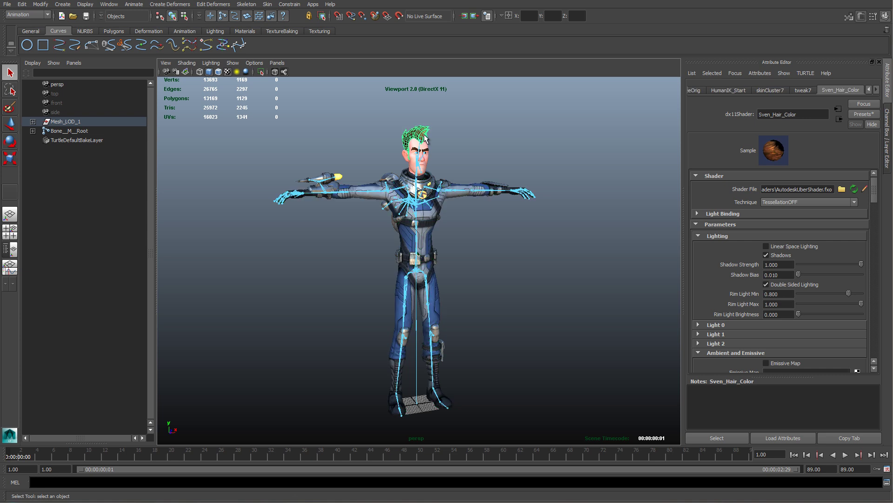
{"action": "left_click_drag", "start_coordinate": [819, 114], "coordinate": [722, 124]}
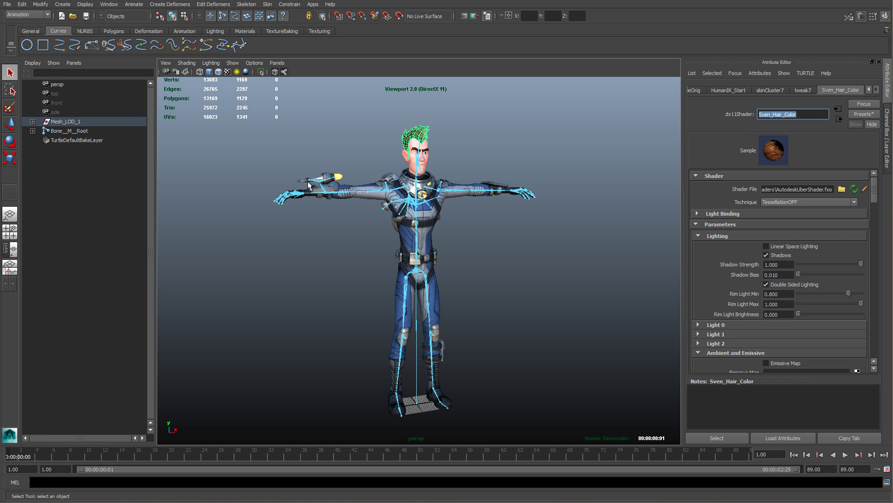
{"action": "left_click", "coordinate": [314, 263]}
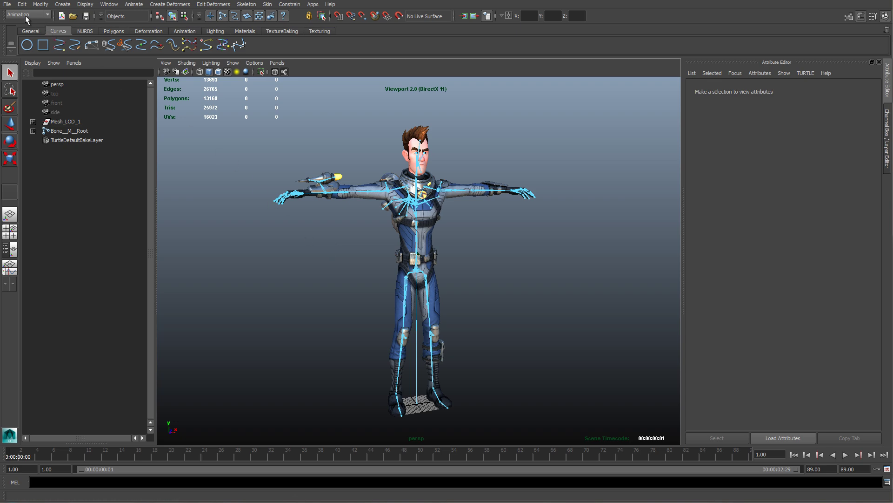
Send the selected Mesh_LOD_1 and Bone__M__Root to Unity as an FBX file named sven1 in the models folder.
{"action": "left_click", "coordinate": [8, 4]}
{"action": "mouse_move", "coordinate": [32, 114]}
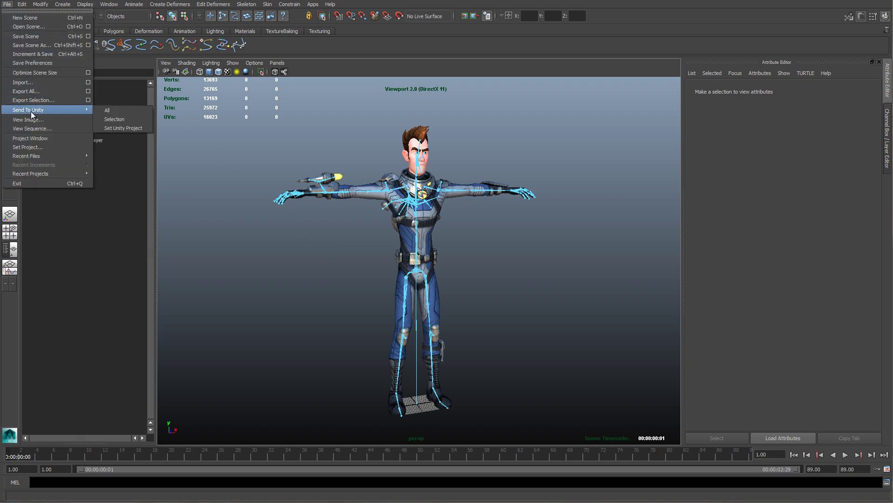
{"action": "left_click", "coordinate": [114, 119]}
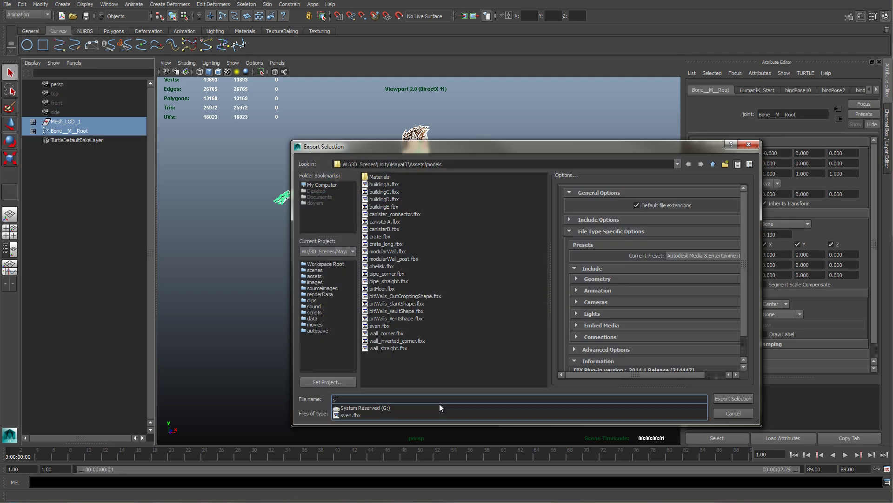
{"action": "type", "text": "sven1"}
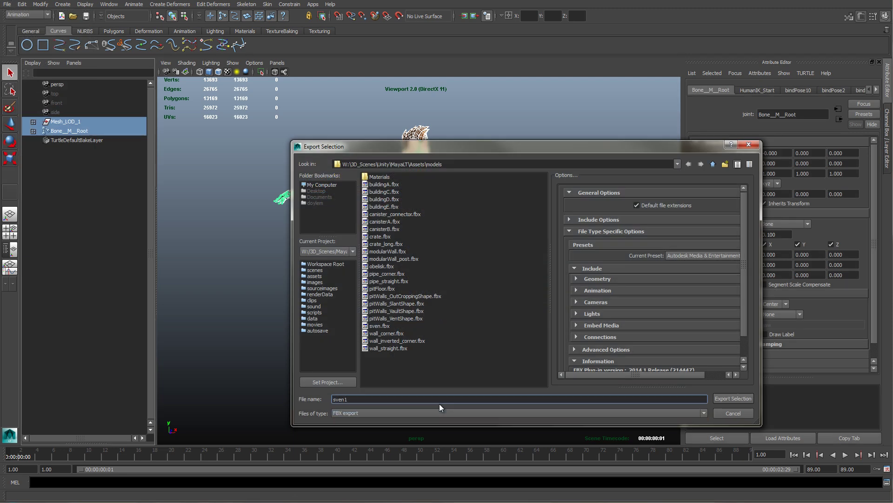
{"action": "key", "text": "Return"}
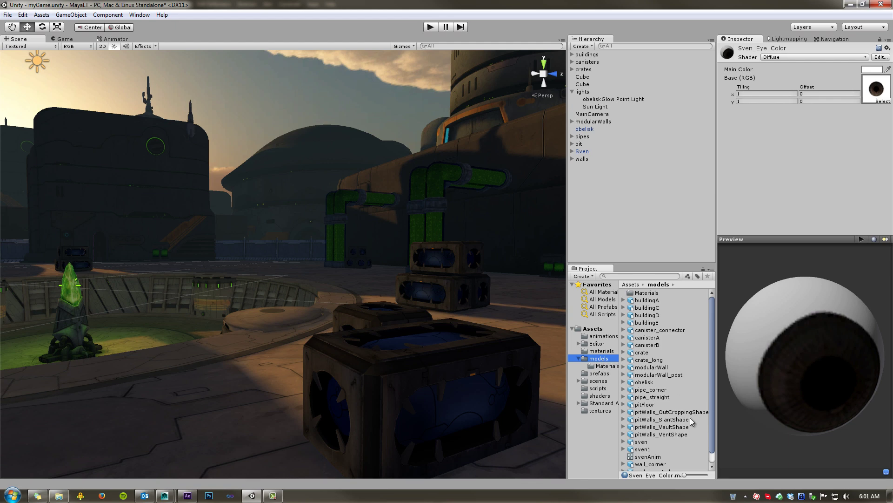
Switch to Unity and examine the imported sven1 model from several angles in its preview.
{"action": "left_click", "coordinate": [642, 449]}
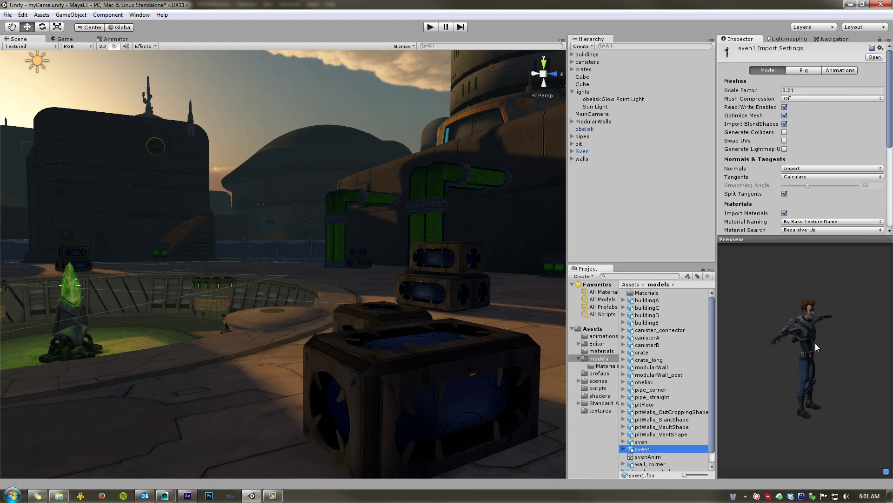
{"action": "left_click_drag", "start_coordinate": [816, 343], "coordinate": [764, 336]}
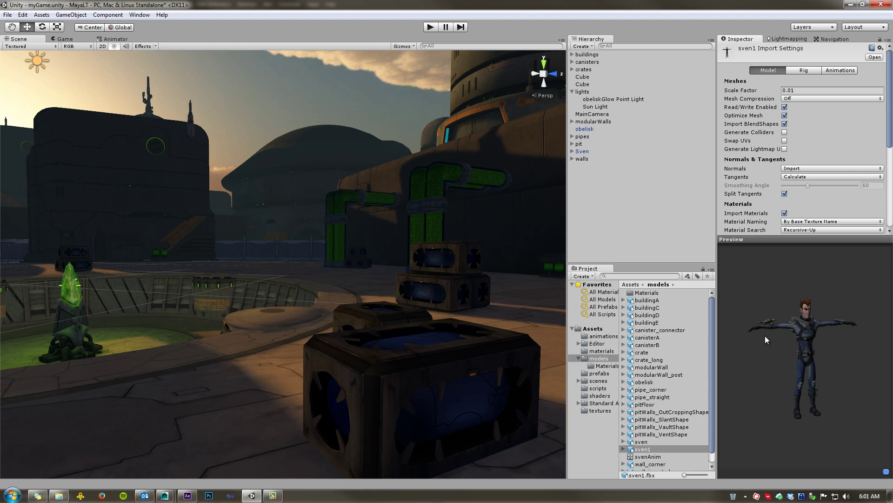
{"action": "mouse_move", "coordinate": [828, 341]}
{"action": "left_mouse_down"}
{"action": "mouse_move", "coordinate": [747, 331]}
{"action": "mouse_move", "coordinate": [840, 355]}
{"action": "mouse_move", "coordinate": [836, 339]}
{"action": "left_mouse_up"}
Place sven1 in the scene near the pit to inspect it up close, and delete that instance.
{"action": "left_click_drag", "start_coordinate": [643, 453], "coordinate": [197, 423]}
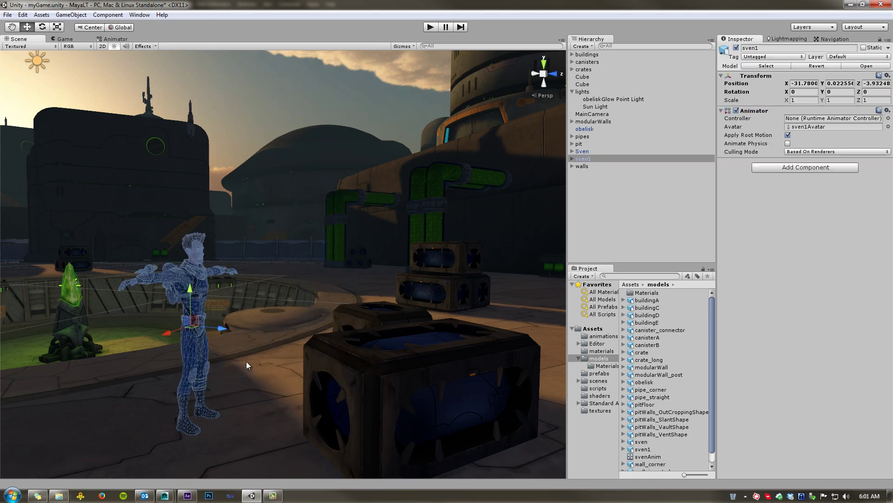
{"action": "key", "text": "f"}
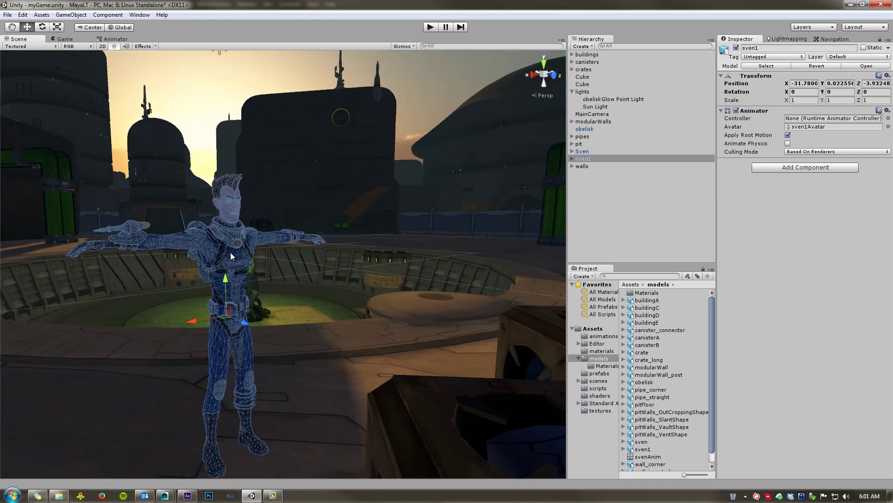
{"action": "left_click", "coordinate": [597, 221]}
{"action": "left_click_drag", "start_coordinate": [536, 233], "coordinate": [409, 270], "text": "alt"}
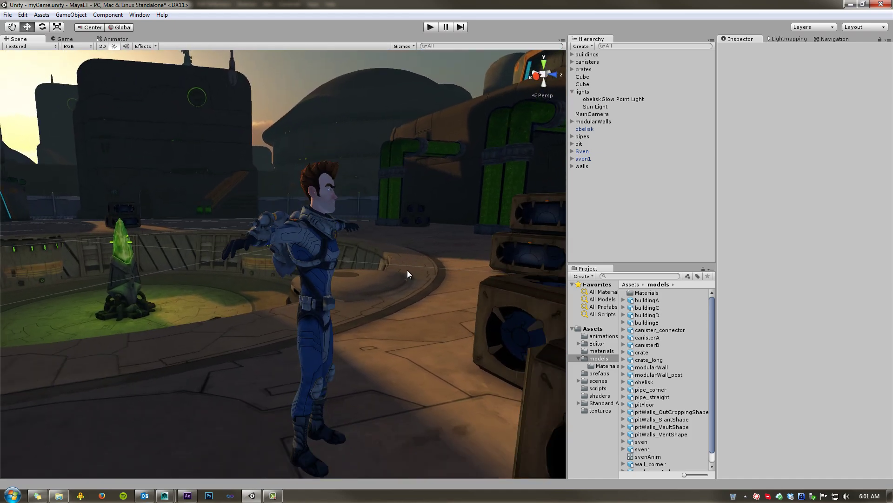
{"action": "left_click", "coordinate": [581, 159]}
{"action": "key", "text": "Delete"}
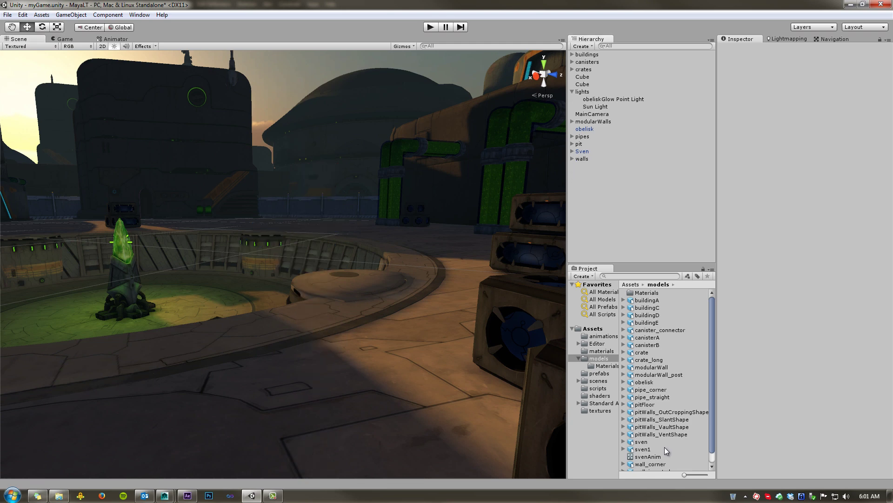
Set the sven1 model's rig animation type to Humanoid and apply the import settings.
{"action": "left_click", "coordinate": [642, 449]}
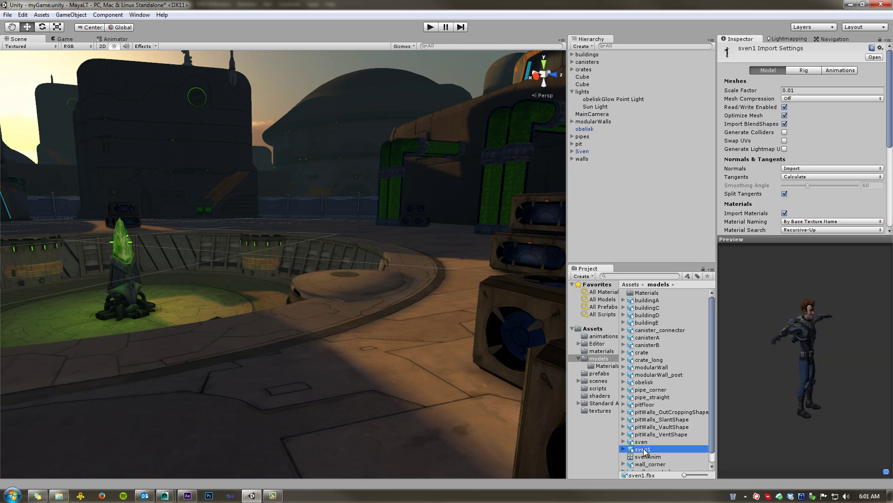
{"action": "left_click", "coordinate": [805, 72]}
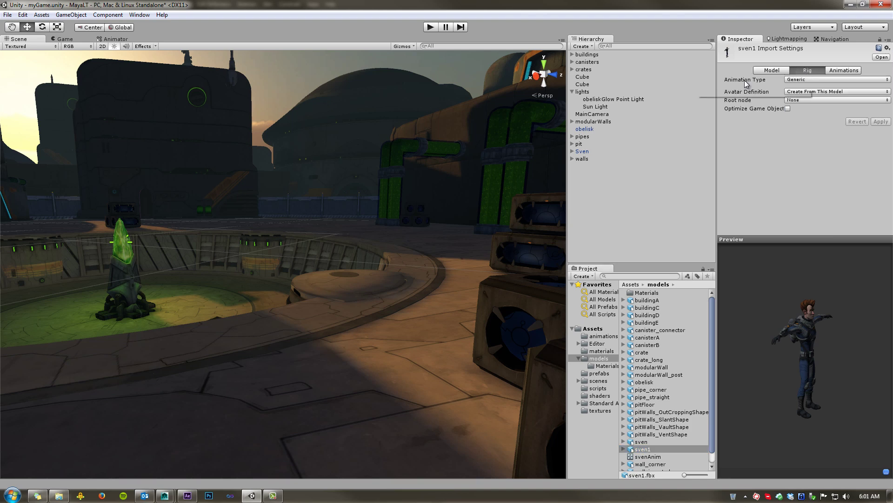
{"action": "left_click", "coordinate": [808, 80]}
{"action": "left_click", "coordinate": [810, 123]}
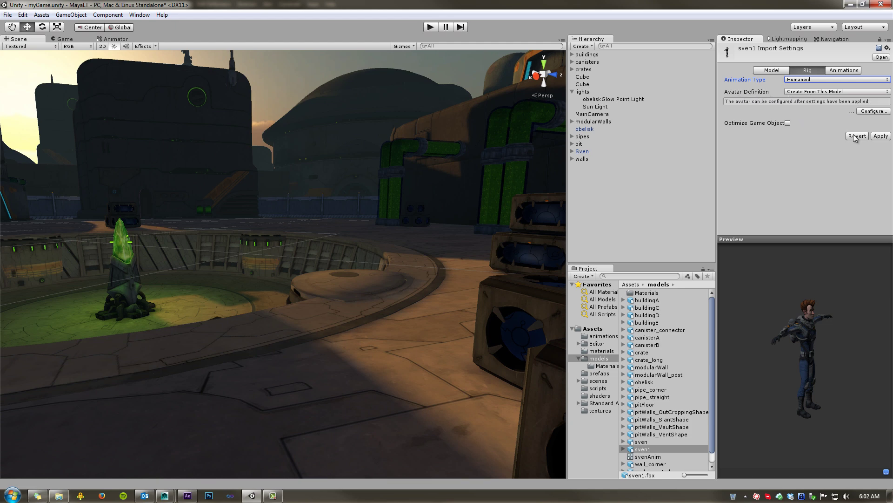
{"action": "left_click", "coordinate": [880, 136]}
Open the avatar configuration for sven1 and examine the mapped skeleton on the framed character from the front.
{"action": "left_click", "coordinate": [866, 102]}
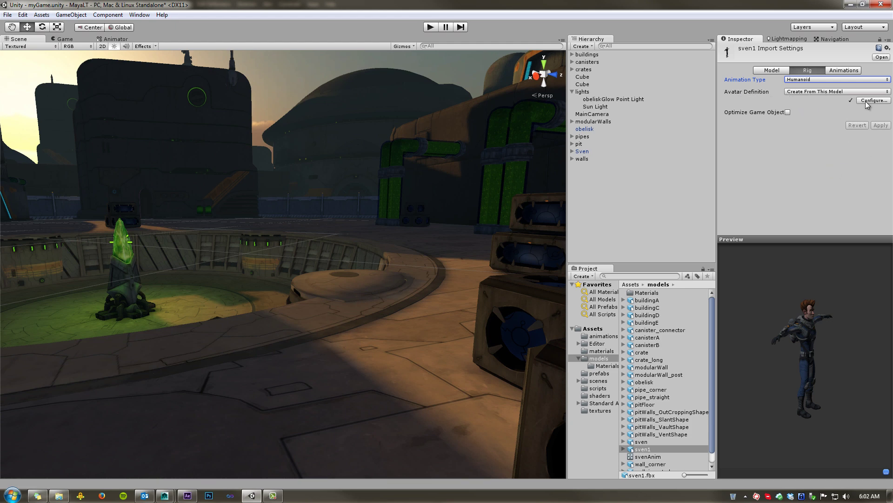
{"action": "left_click", "coordinate": [429, 264]}
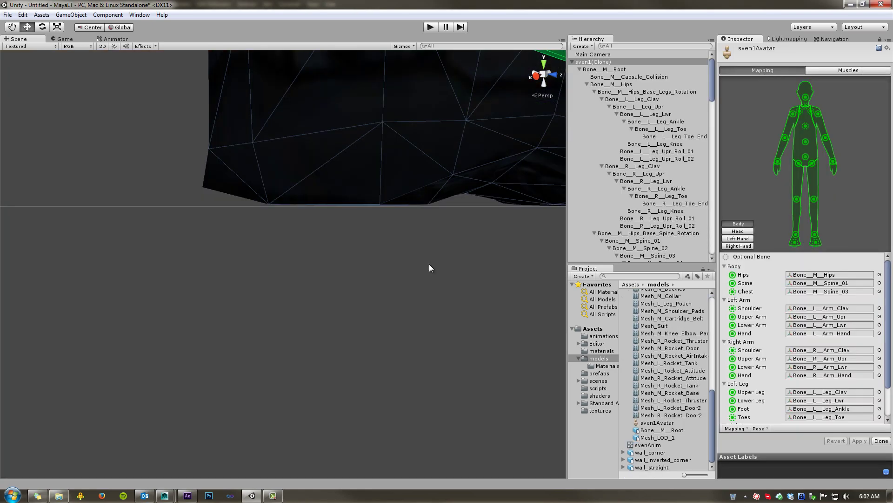
{"action": "key", "text": "f"}
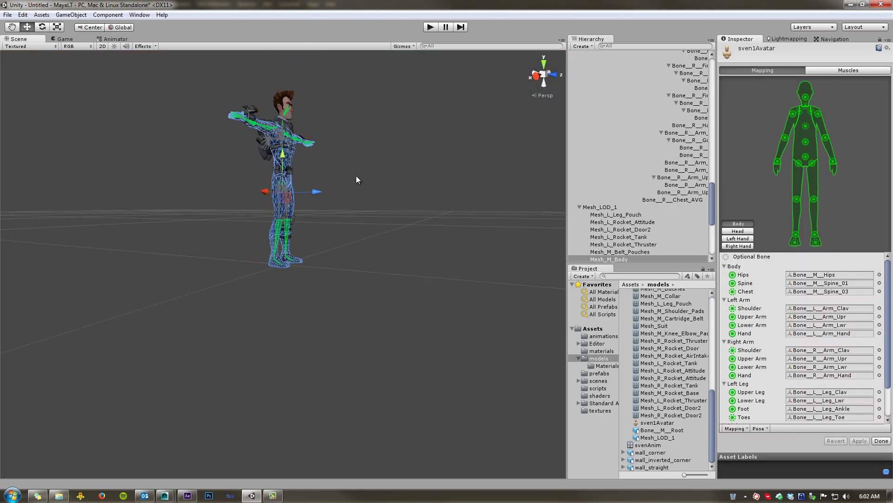
{"action": "left_click_drag", "start_coordinate": [373, 183], "coordinate": [305, 240], "text": "alt"}
{"action": "scroll", "coordinate": [305, 240], "scroll_direction": "up", "scroll_amount": 8, "text": "alt"}
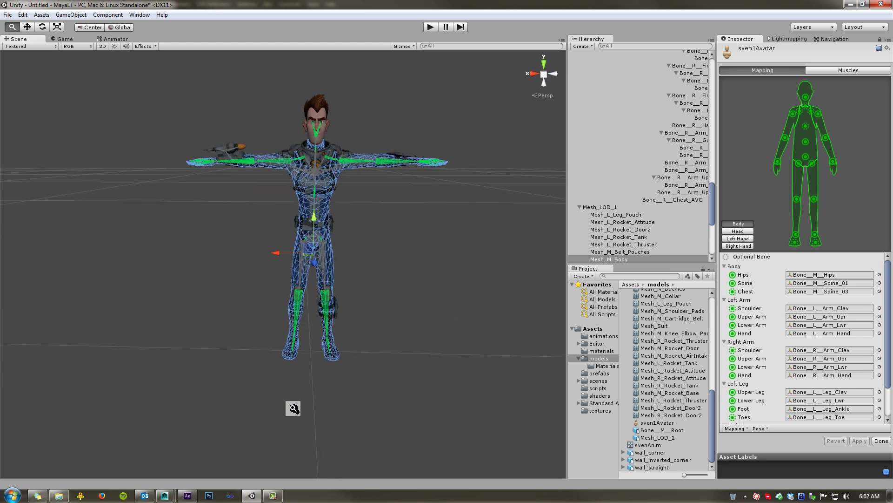
Remap the avatar's left upper leg to Bone__L__Leg_Upr.
{"action": "mouse_move", "coordinate": [392, 278]}
{"action": "left_mouse_down", "text": "alt"}
{"action": "mouse_move", "coordinate": [375, 260]}
{"action": "mouse_move", "coordinate": [405, 277]}
{"action": "left_mouse_up", "text": "alt"}
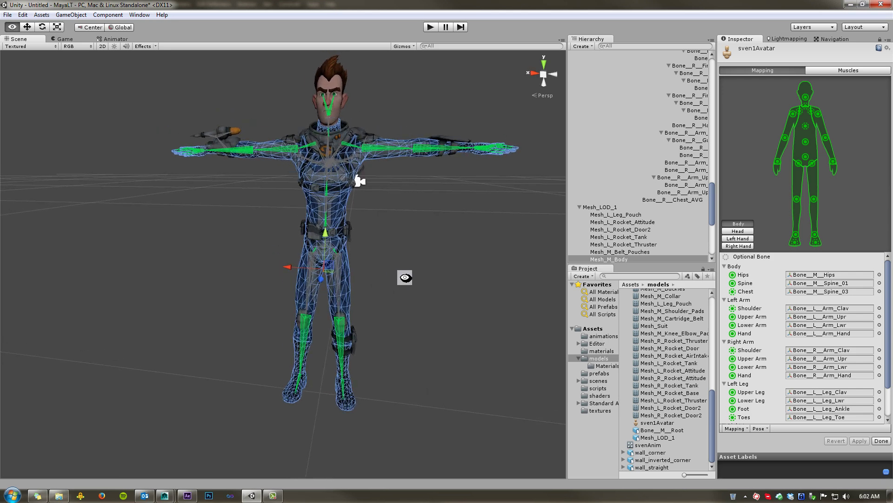
{"action": "scroll", "coordinate": [347, 274], "scroll_direction": "up", "scroll_amount": 3}
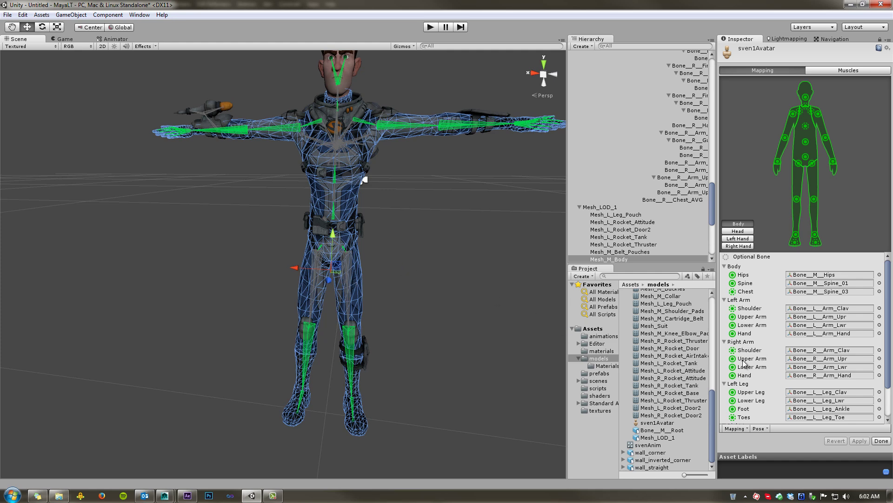
{"action": "left_click", "coordinate": [834, 393]}
{"action": "left_click_drag", "start_coordinate": [350, 264], "coordinate": [829, 395]}
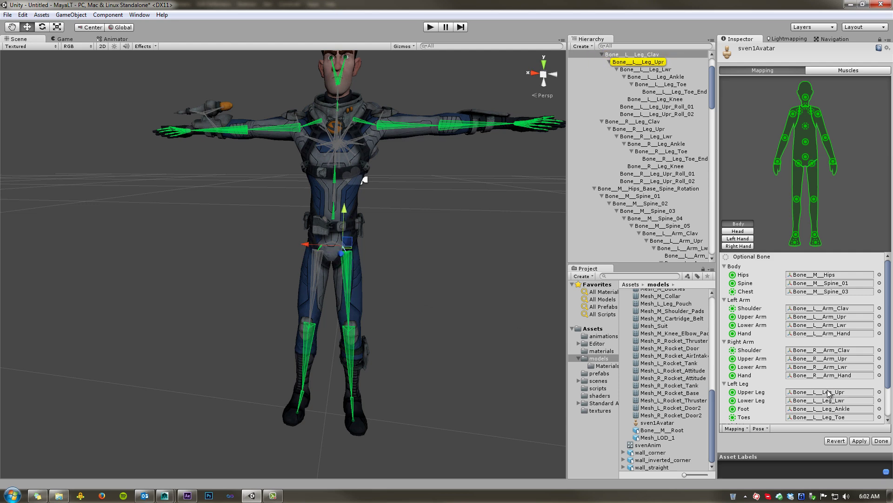
Remap the avatar's right upper leg to Bone__R__Leg_Upr and apply the avatar mapping.
{"action": "scroll", "coordinate": [830, 396], "scroll_direction": "down", "scroll_amount": 2}
{"action": "left_click", "coordinate": [829, 395]}
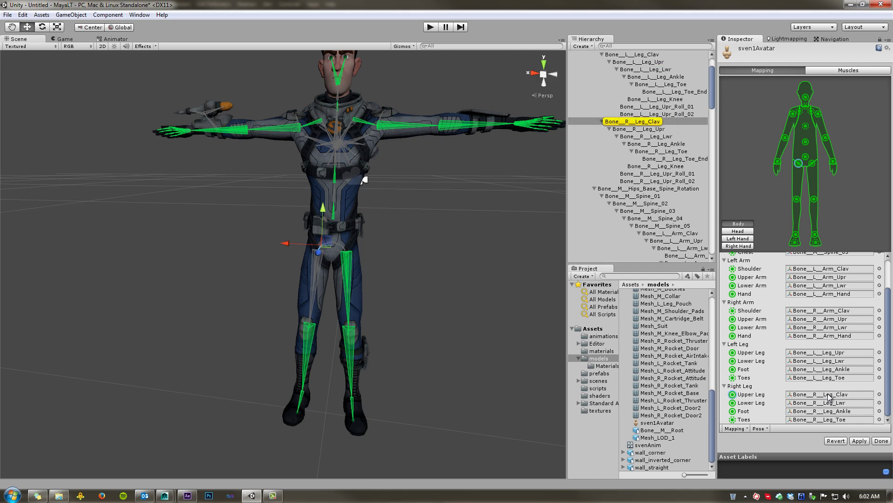
{"action": "left_click_drag", "start_coordinate": [316, 281], "coordinate": [797, 394]}
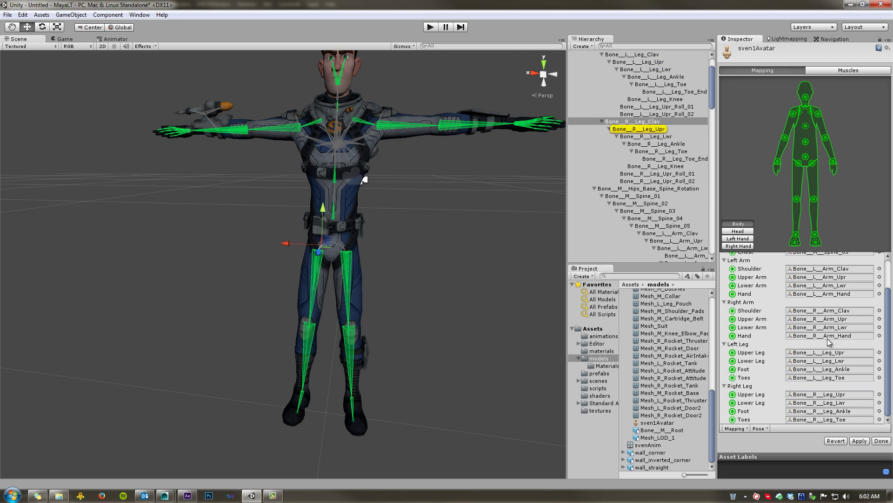
{"action": "left_click_drag", "start_coordinate": [890, 365], "coordinate": [892, 305]}
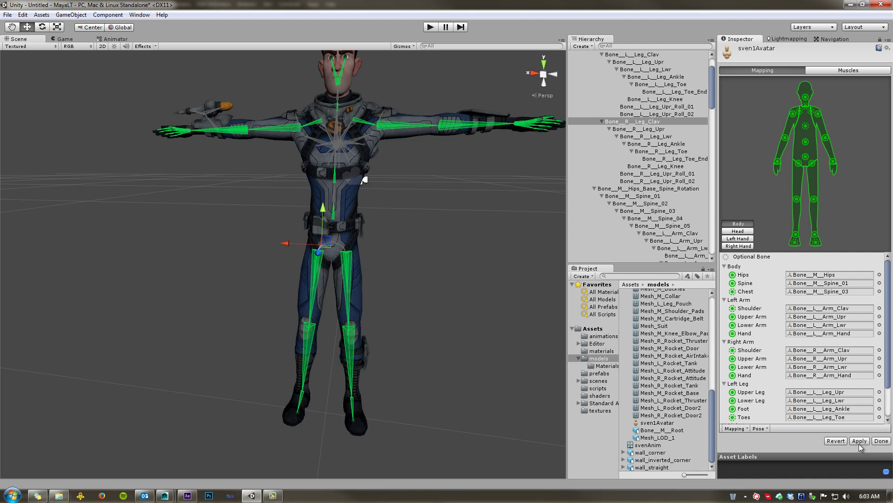
{"action": "left_click", "coordinate": [859, 442]}
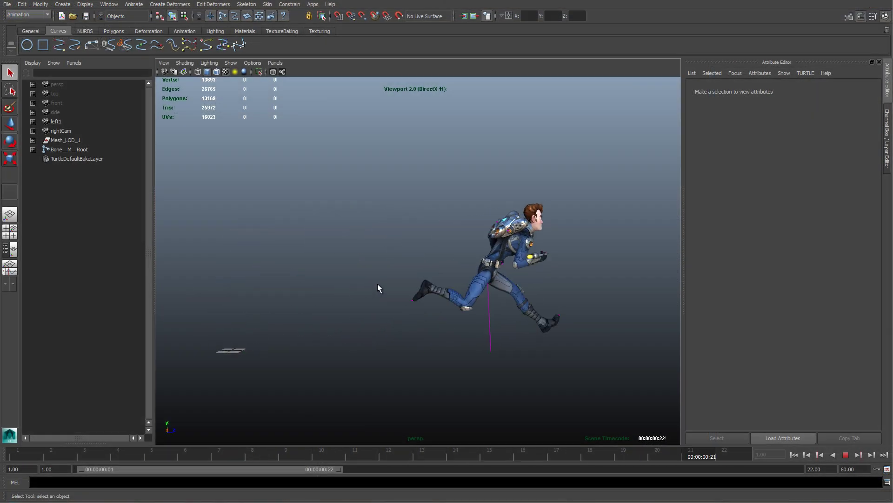
In Maya LT, stop the run playback and send Mesh_LOD_1 and Bone__M__Root to Unity as a selection named sven_run.
{"action": "left_click", "coordinate": [846, 456]}
{"action": "left_click", "coordinate": [62, 140]}
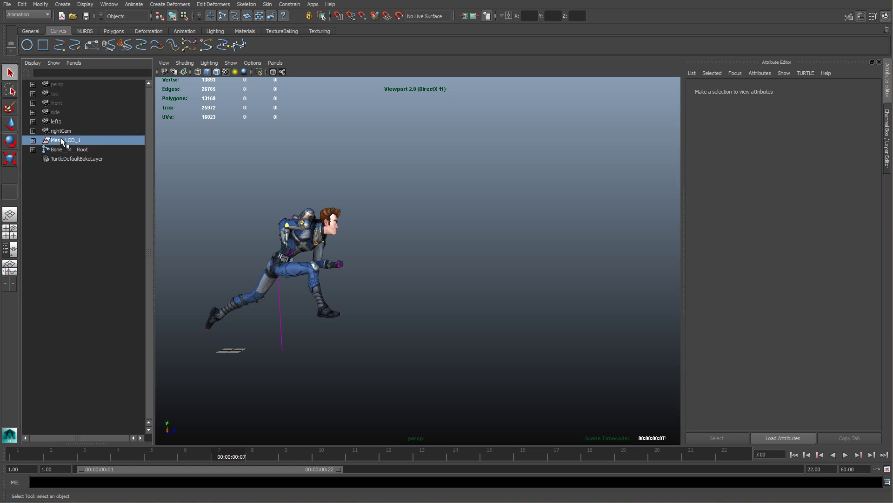
{"action": "left_click", "coordinate": [67, 150], "text": "ctrl"}
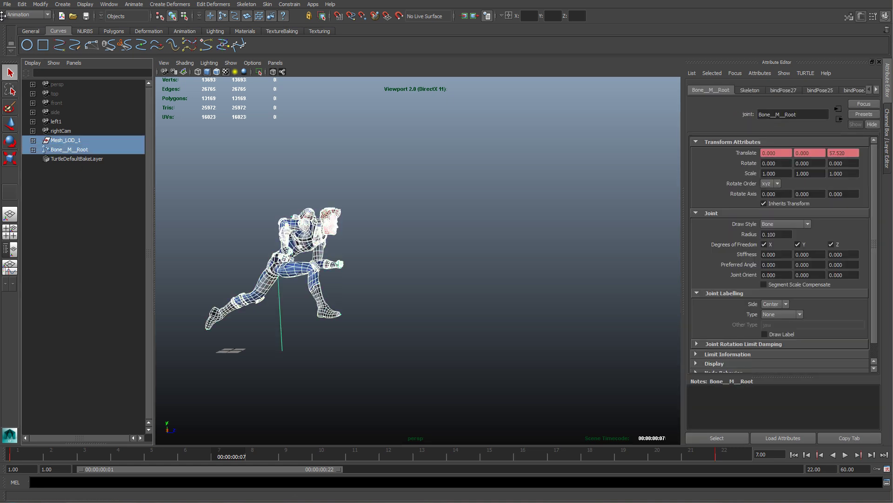
{"action": "left_click", "coordinate": [7, 4]}
{"action": "mouse_move", "coordinate": [69, 112]}
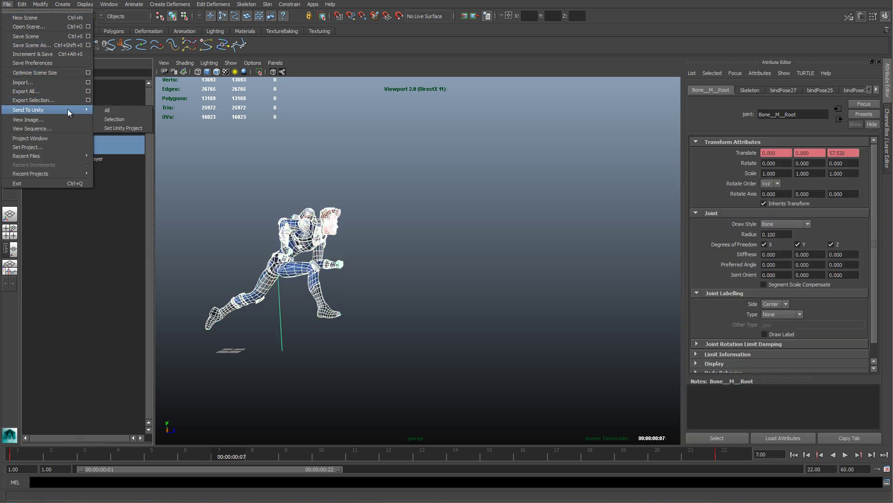
{"action": "left_click", "coordinate": [114, 119]}
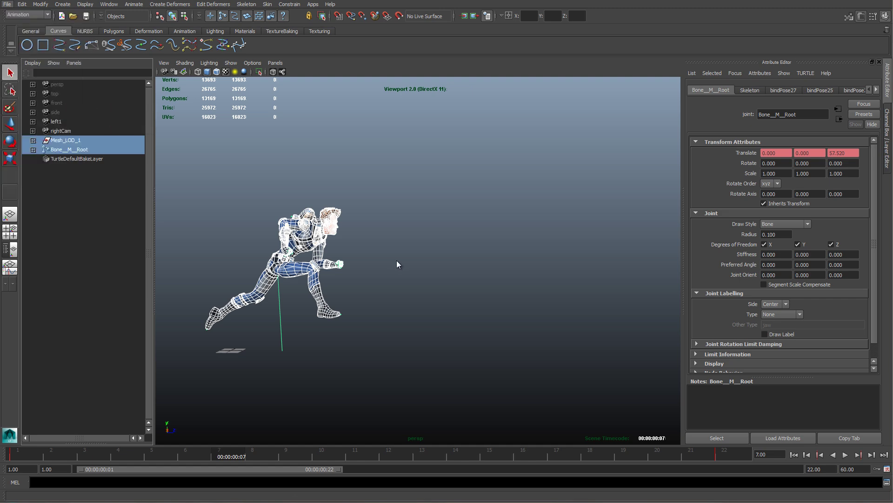
{"action": "type", "text": "sven_ru"}
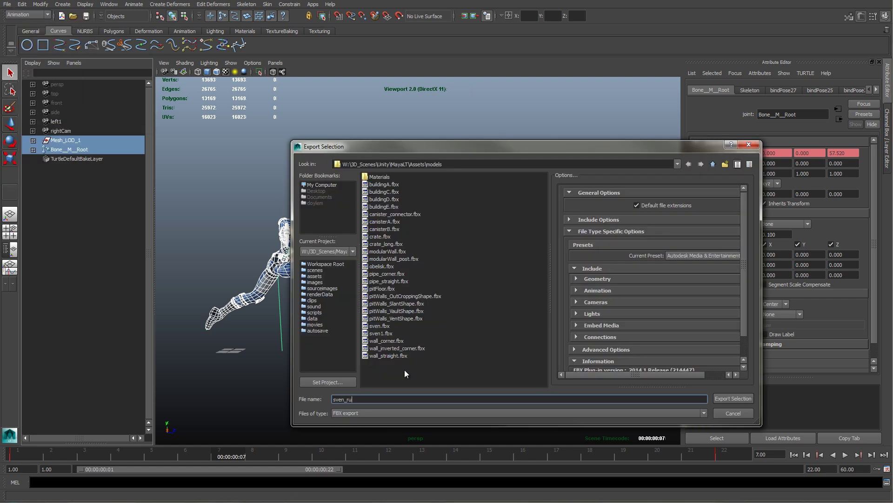
{"action": "type", "text": "n"}
{"action": "key", "text": "Return"}
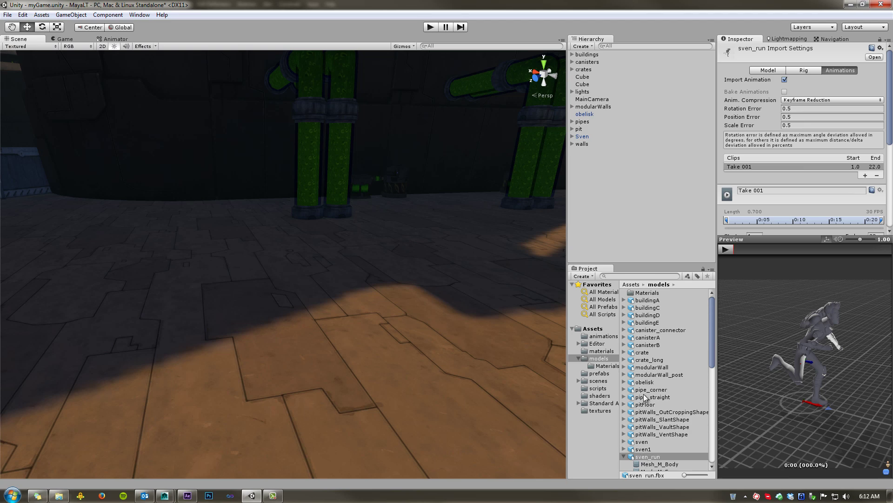
In Unity, turn off Import Materials for the sven_run model and apply the import settings.
{"action": "left_click", "coordinate": [623, 428]}
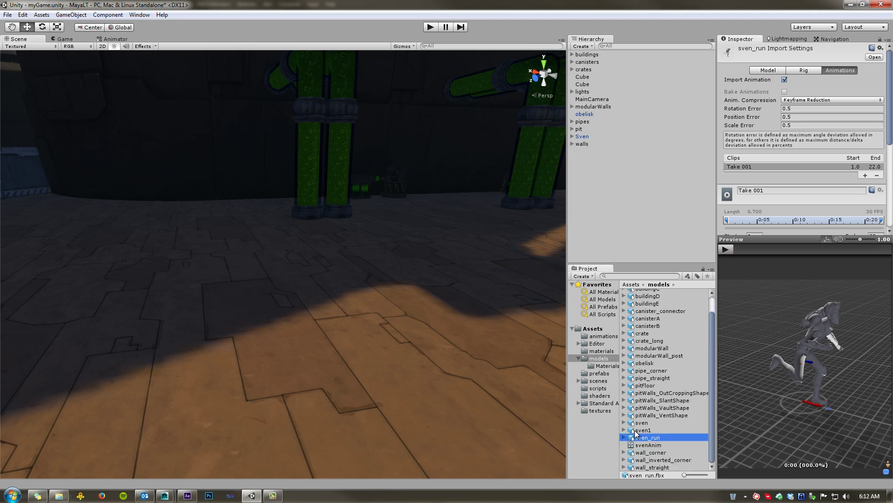
{"action": "left_click", "coordinate": [768, 71]}
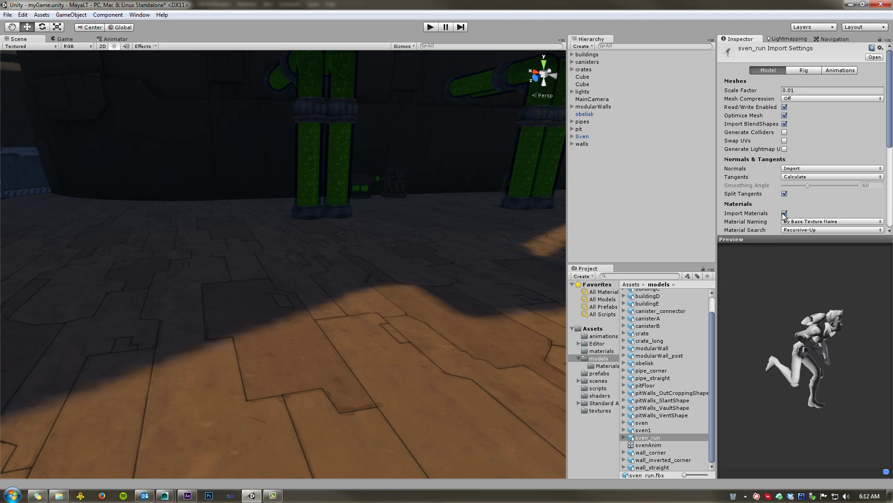
{"action": "left_click", "coordinate": [784, 214]}
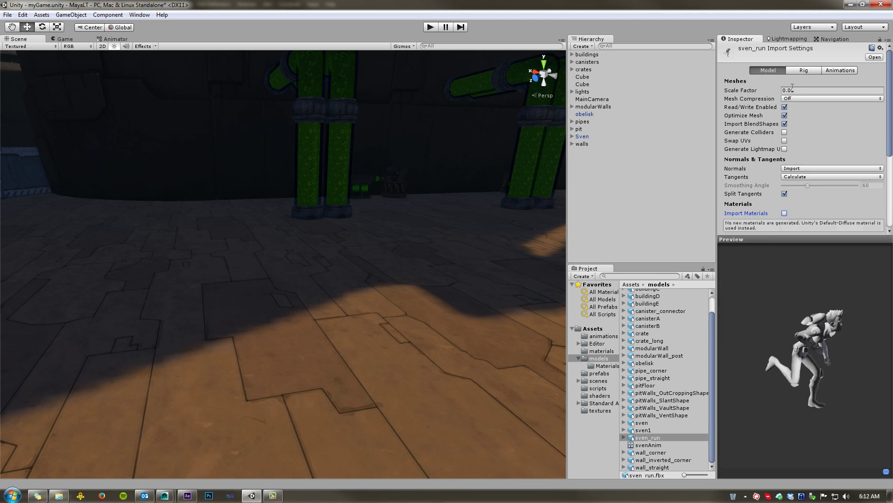
{"action": "left_click", "coordinate": [812, 71]}
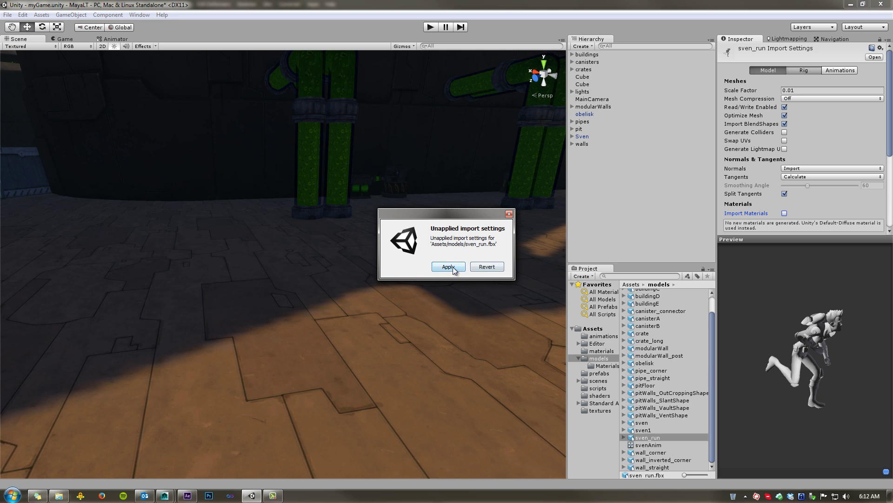
{"action": "left_click", "coordinate": [448, 267]}
Set the sven_run rig to Humanoid, copying its avatar definition from sven1Avatar, and apply the settings.
{"action": "left_click", "coordinate": [805, 80]}
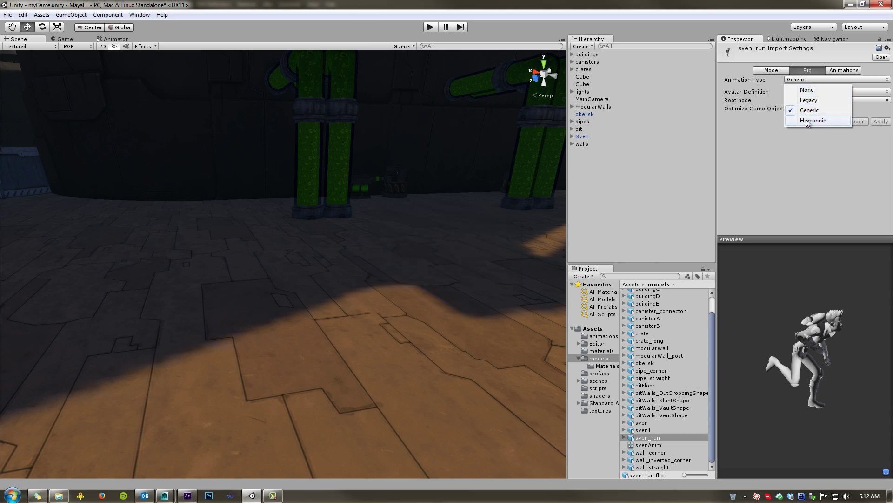
{"action": "left_click", "coordinate": [809, 121]}
{"action": "left_click", "coordinate": [806, 93]}
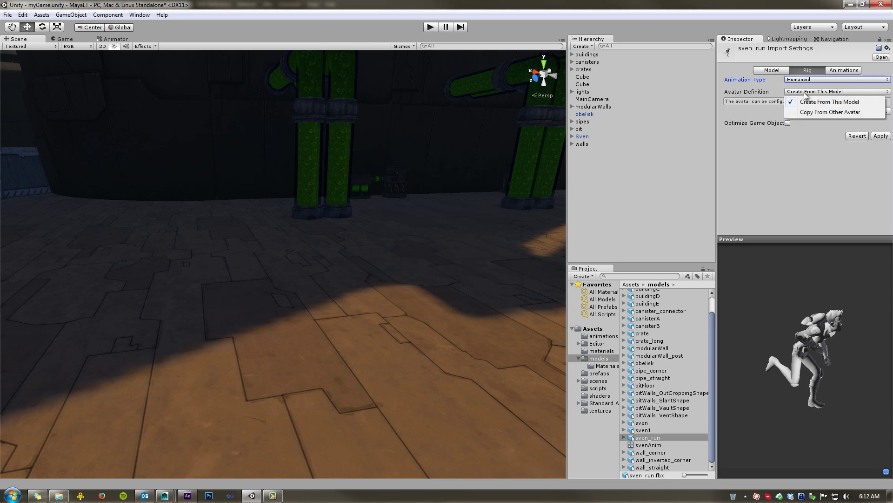
{"action": "left_click", "coordinate": [808, 114]}
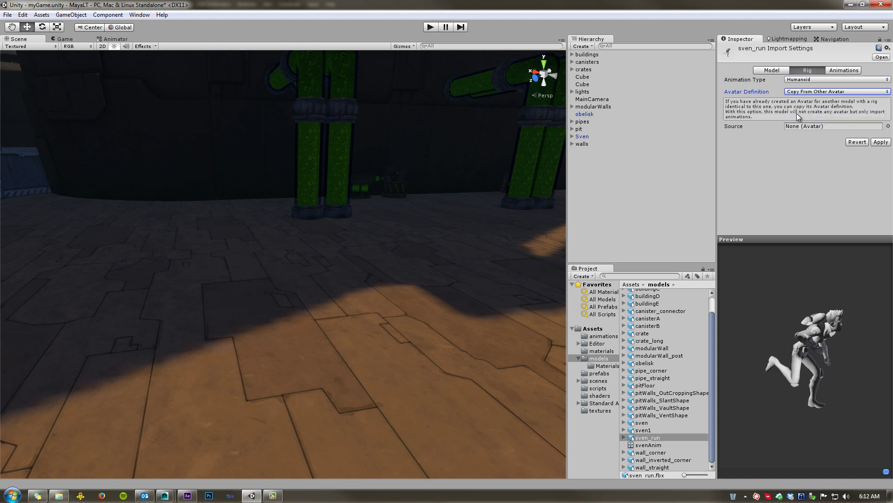
{"action": "left_click", "coordinate": [888, 126]}
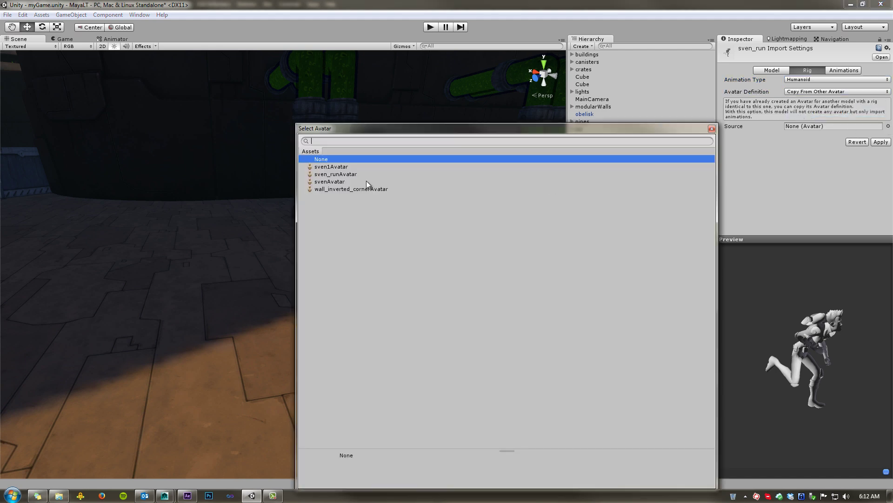
{"action": "double_click", "coordinate": [343, 169]}
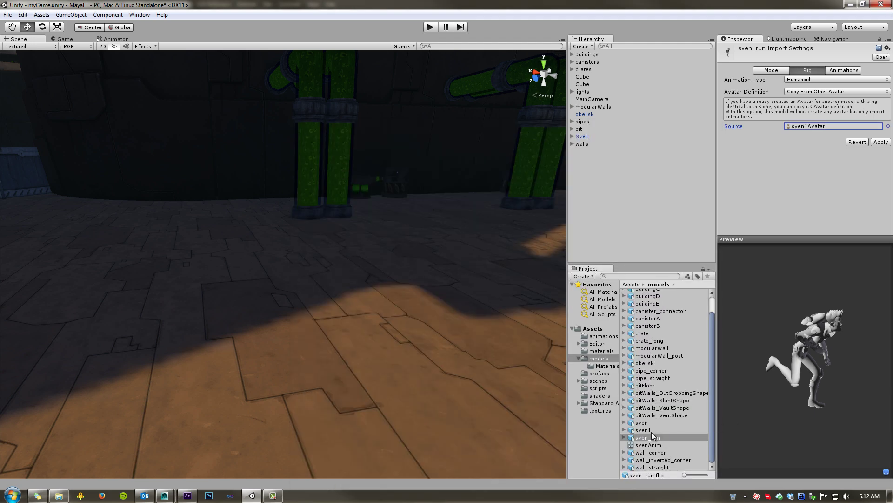
{"action": "left_click", "coordinate": [881, 142]}
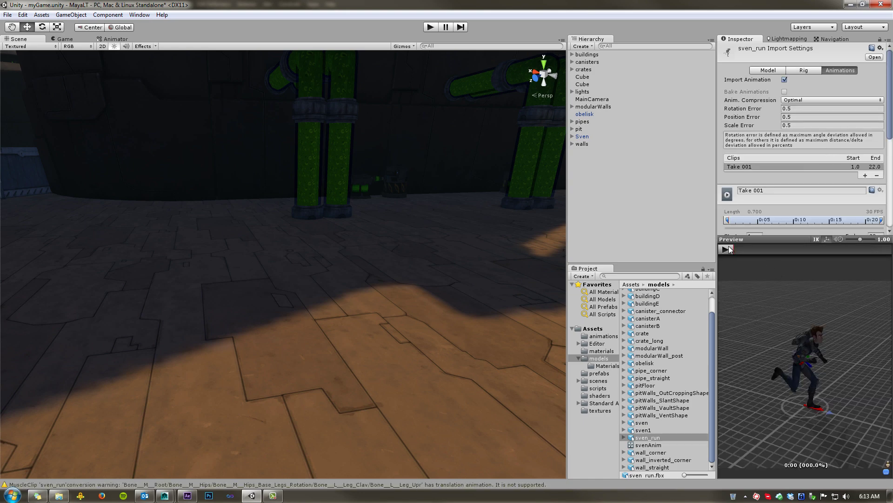
Preview sven_run's Take 001 animation and rename the clip to sven_run_1.
{"action": "left_click", "coordinate": [726, 249]}
{"action": "left_click_drag", "start_coordinate": [778, 321], "coordinate": [759, 306]}
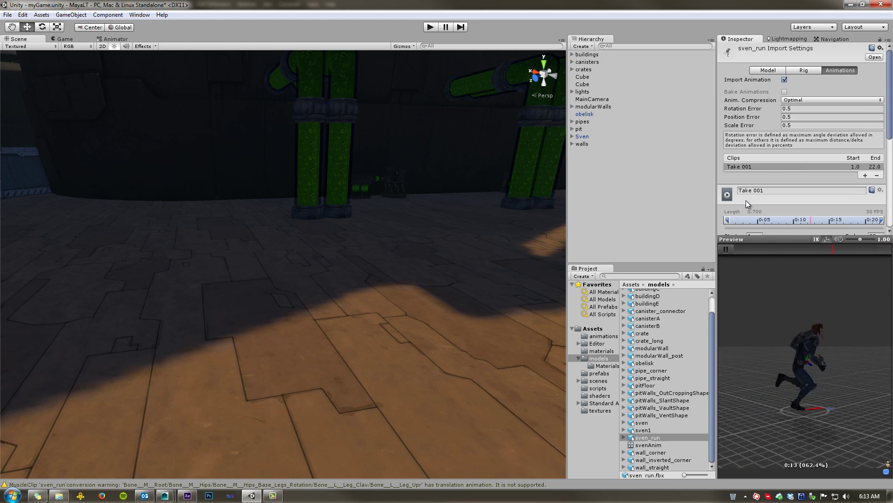
{"action": "left_click", "coordinate": [726, 249]}
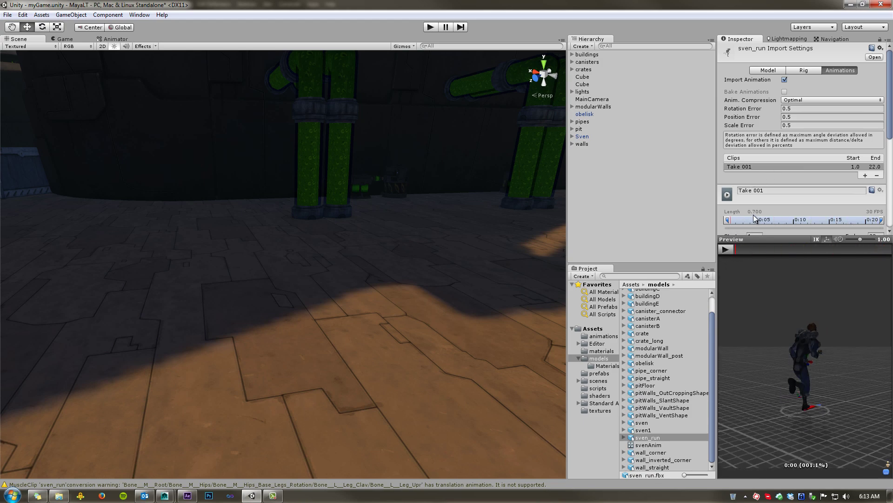
{"action": "left_click", "coordinate": [754, 191]}
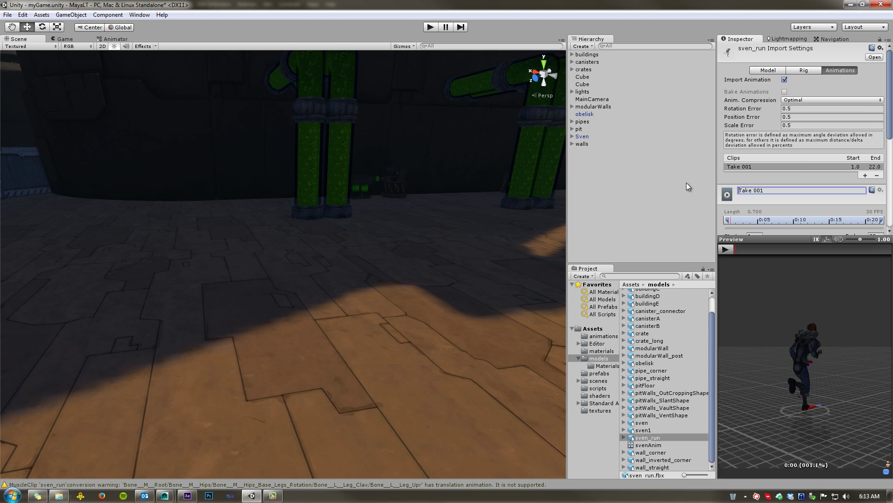
{"action": "left_click_drag", "start_coordinate": [763, 191], "coordinate": [740, 190]}
{"action": "type", "text": "sven-run"}
{"action": "key", "text": "BackSpace"}
{"action": "key", "text": "BackSpace"}
{"action": "type", "text": "r"}
{"action": "key", "text": "Return"}
Bake the clip's root rotation and Y position into the pose, base the Y position on Feet, and preview the animation.
{"action": "left_click_drag", "start_coordinate": [890, 134], "coordinate": [890, 187]}
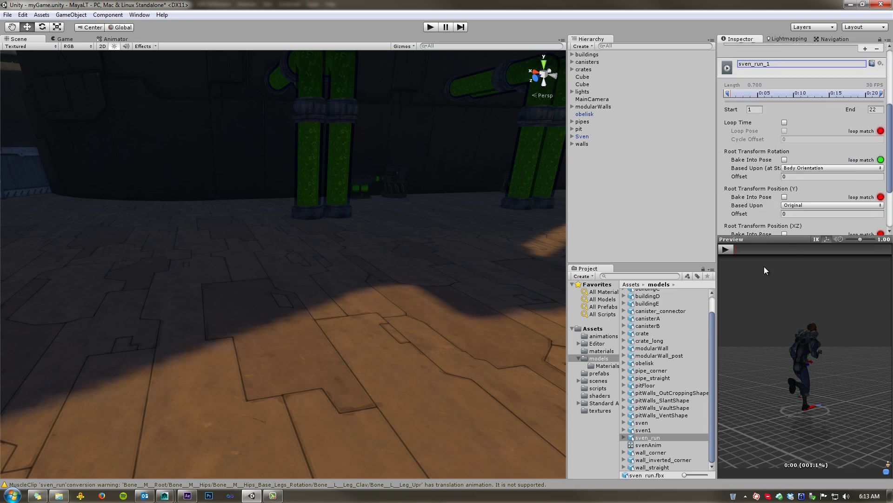
{"action": "left_click", "coordinate": [727, 248]}
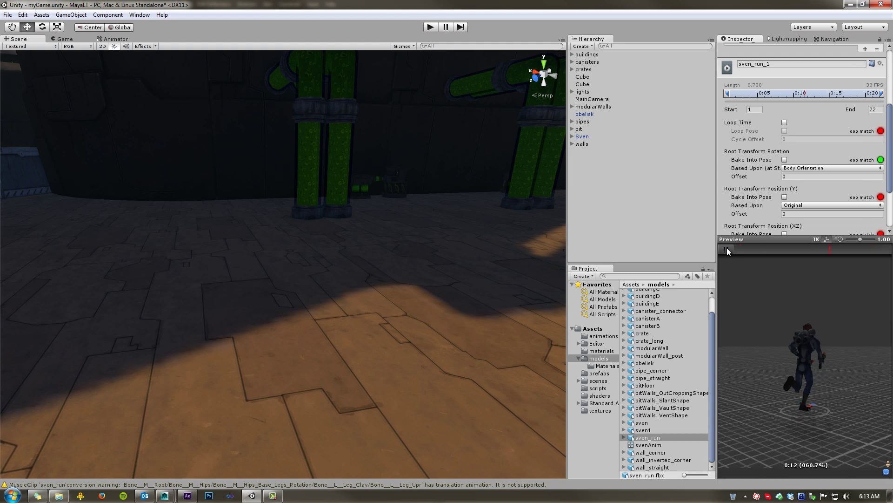
{"action": "left_click", "coordinate": [727, 248]}
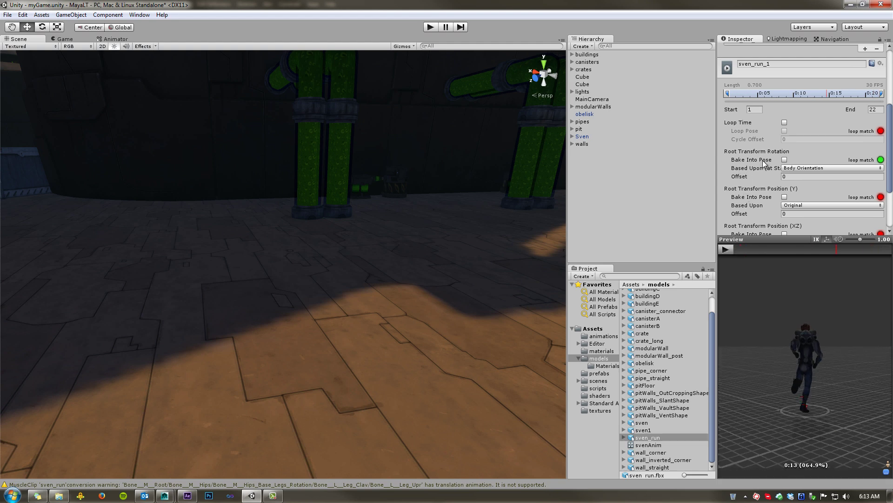
{"action": "left_click", "coordinate": [784, 160]}
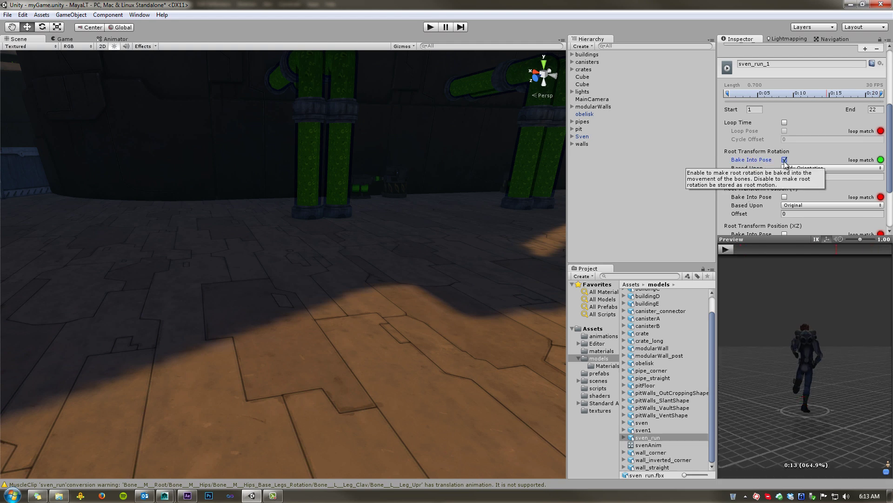
{"action": "left_click", "coordinate": [784, 197]}
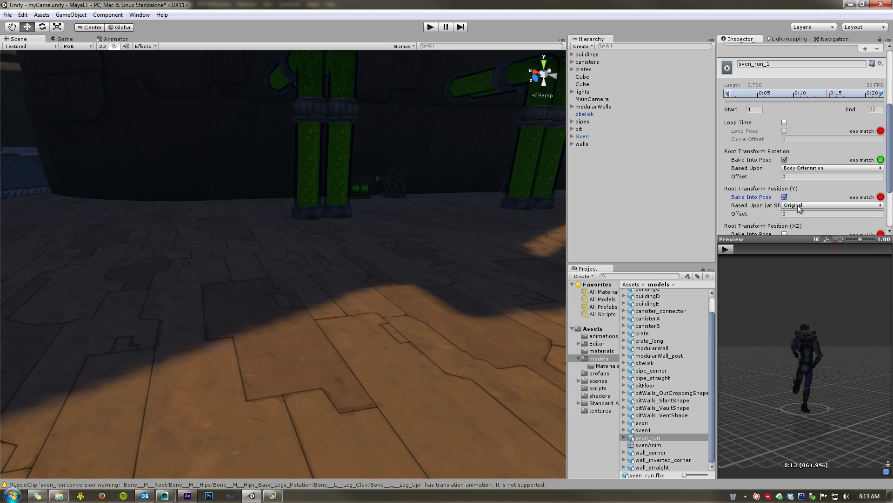
{"action": "left_click", "coordinate": [794, 209]}
{"action": "left_click", "coordinate": [796, 235]}
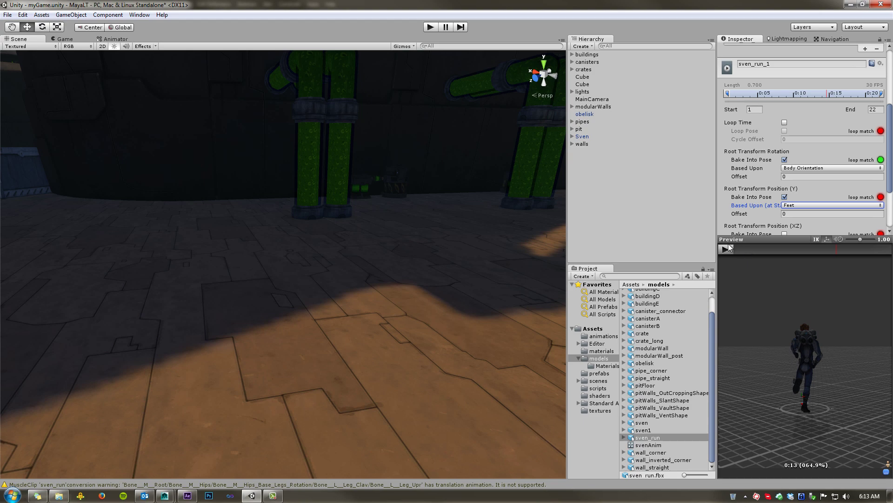
{"action": "left_click", "coordinate": [725, 248]}
{"action": "left_click_drag", "start_coordinate": [838, 337], "coordinate": [725, 344]}
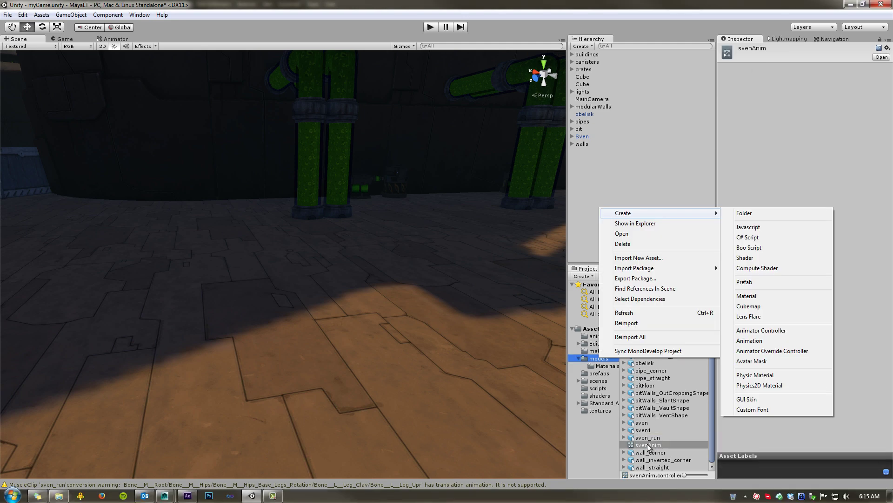
Open the svenAnim animator controller and examine its state graph with the idle and Locomotion states.
{"action": "double_click", "coordinate": [648, 444]}
{"action": "middle_click_drag", "start_coordinate": [234, 216], "coordinate": [288, 292]}
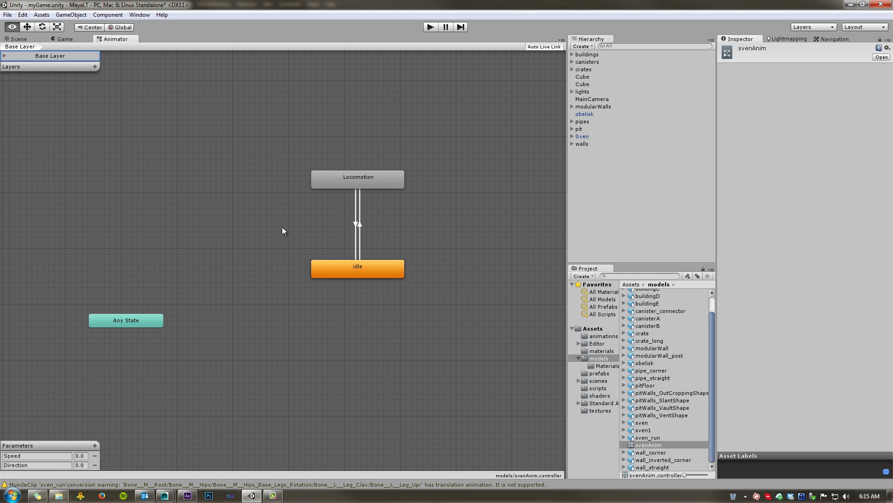
{"action": "middle_click_drag", "start_coordinate": [283, 231], "coordinate": [247, 226]}
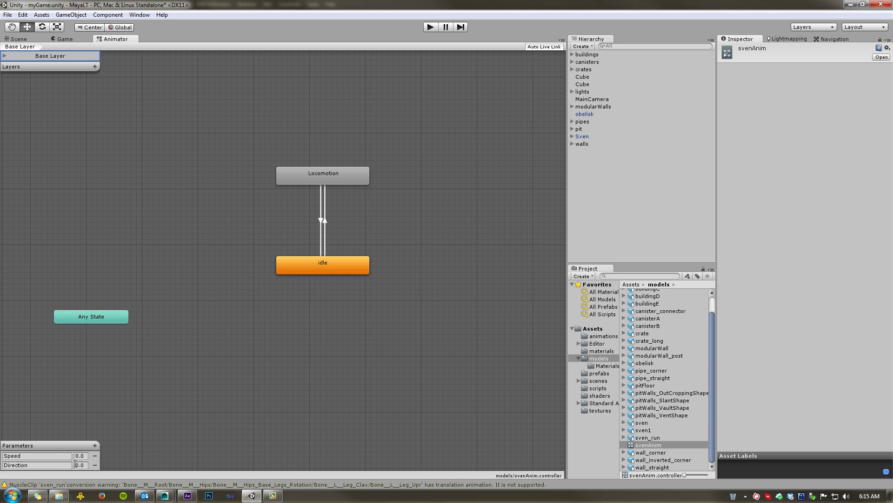
Examine the properties of the idle and Locomotion states and the motion clips selectable for the idle state.
{"action": "middle_click_drag", "start_coordinate": [215, 317], "coordinate": [200, 347]}
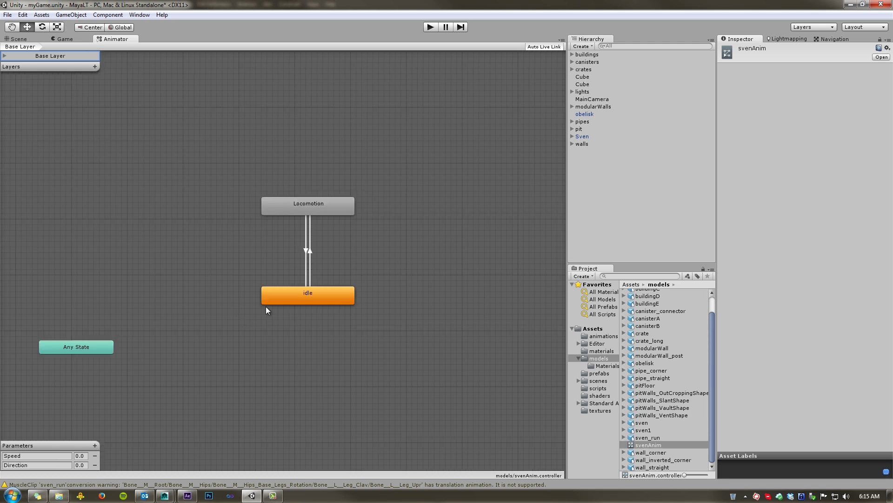
{"action": "left_click", "coordinate": [309, 297]}
{"action": "left_click", "coordinate": [319, 199]}
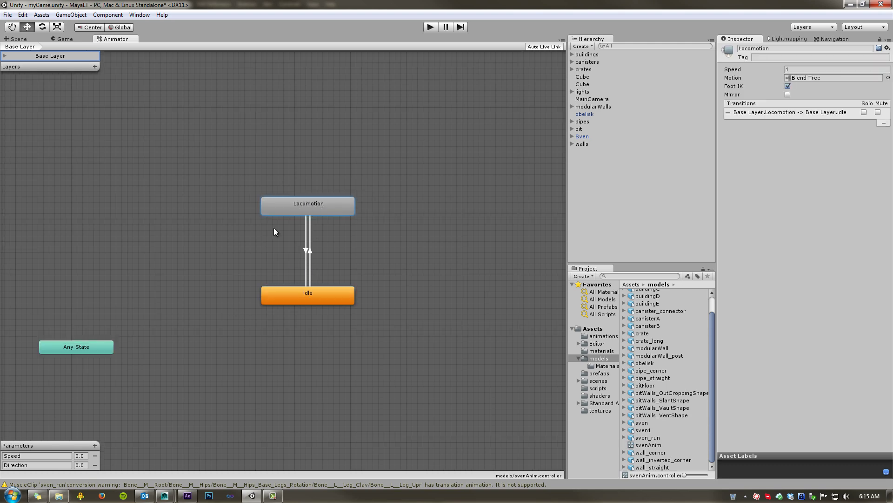
{"action": "left_click", "coordinate": [274, 227]}
{"action": "left_click", "coordinate": [310, 300]}
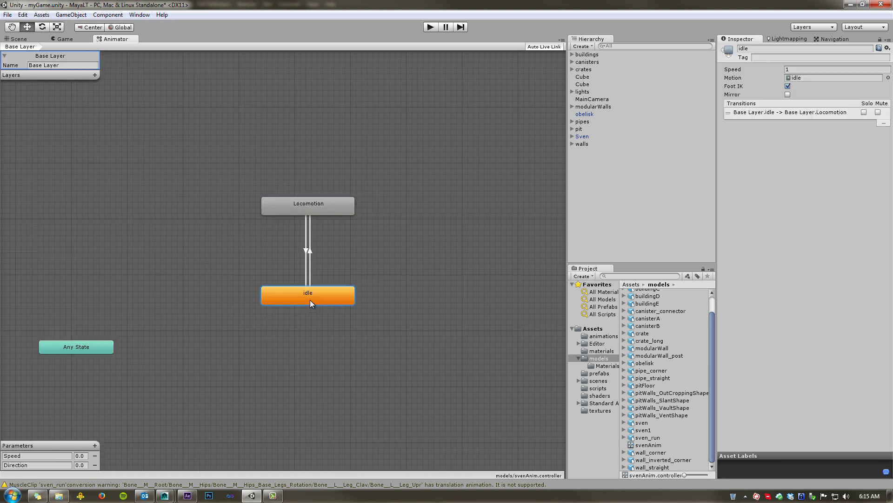
{"action": "left_click", "coordinate": [315, 210]}
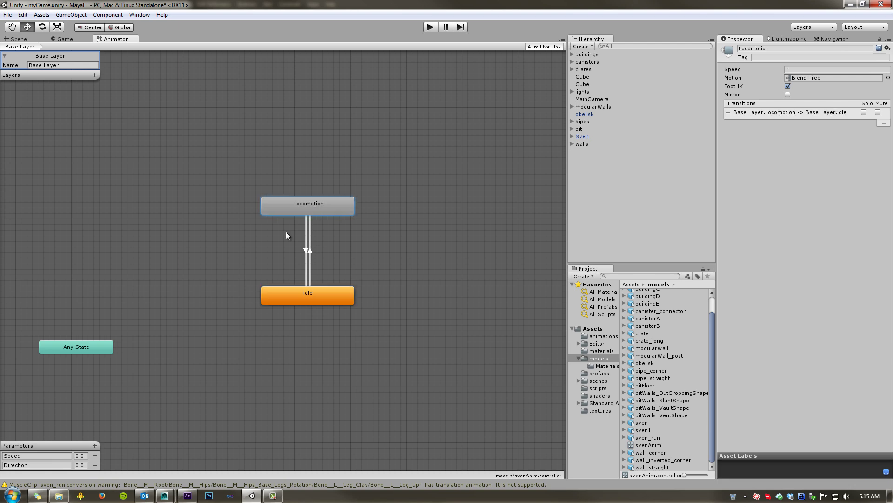
{"action": "left_click", "coordinate": [301, 294]}
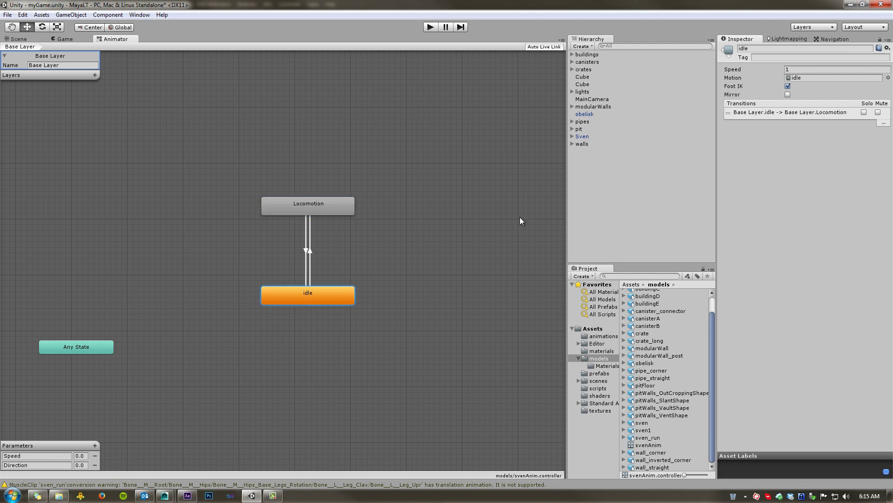
{"action": "left_click", "coordinate": [888, 78]}
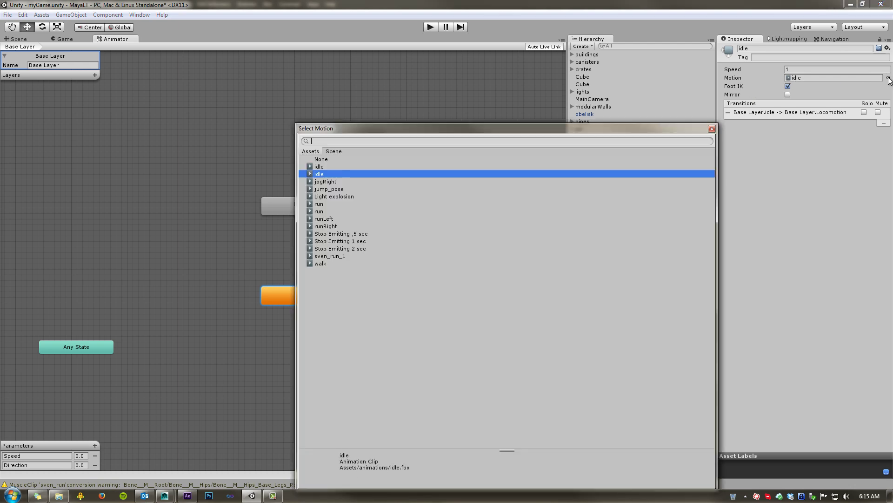
{"action": "left_click", "coordinate": [713, 128]}
Examine the idle to Locomotion transition by scrubbing its preview timeline and reviewing its conditions.
{"action": "left_click", "coordinate": [729, 114]}
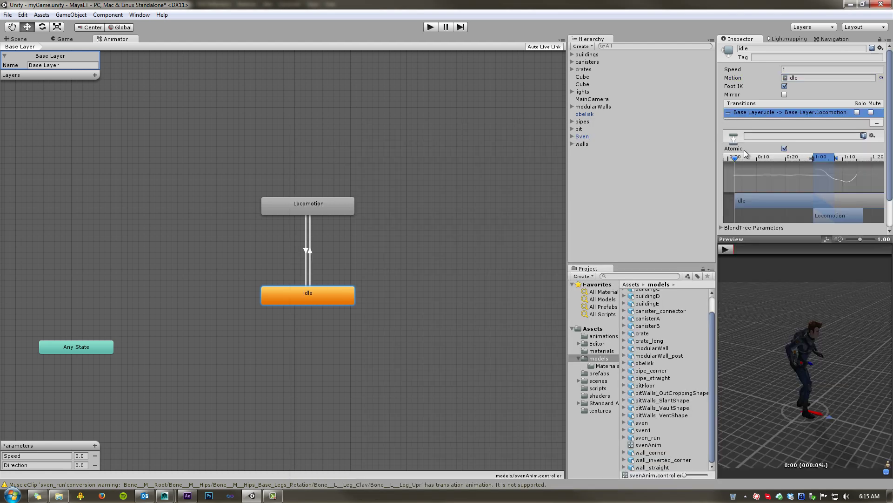
{"action": "left_click_drag", "start_coordinate": [741, 163], "coordinate": [753, 184]}
{"action": "scroll", "coordinate": [891, 188], "scroll_direction": "down", "scroll_amount": 3}
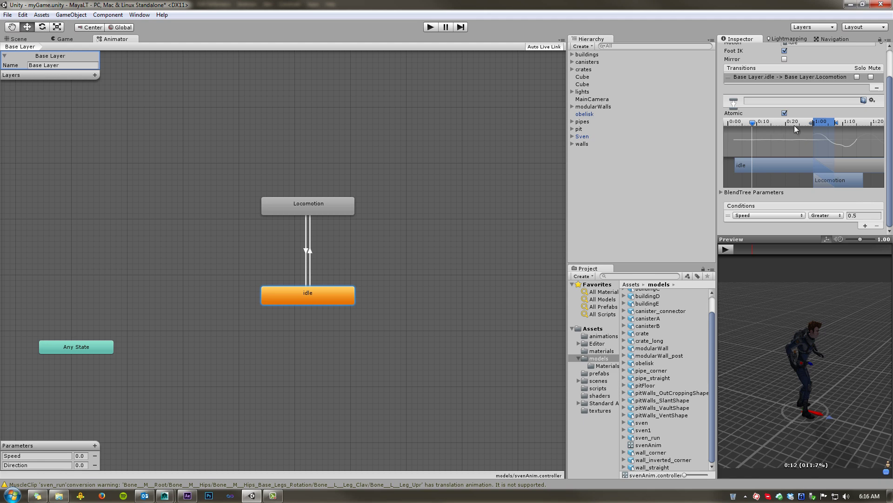
{"action": "left_click_drag", "start_coordinate": [752, 122], "coordinate": [823, 186]}
Review the settings and conditions of the Locomotion to idle transition and scrub through its preview.
{"action": "left_click", "coordinate": [318, 208]}
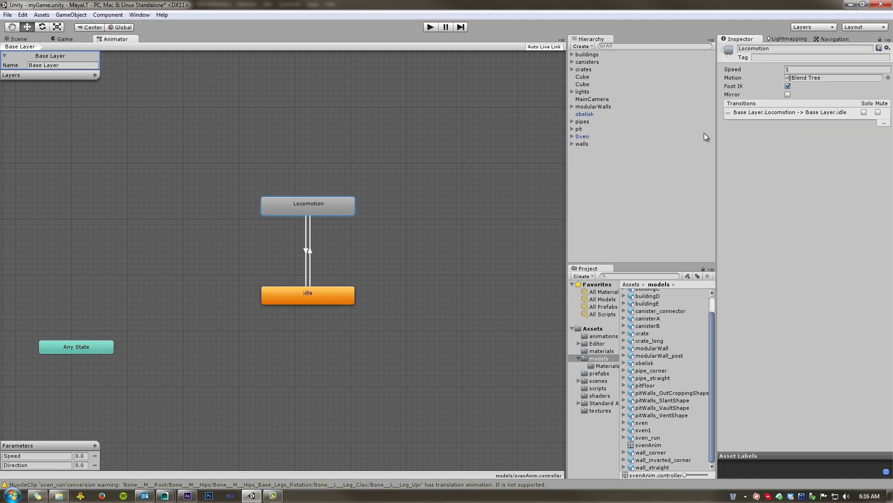
{"action": "left_click", "coordinate": [744, 113]}
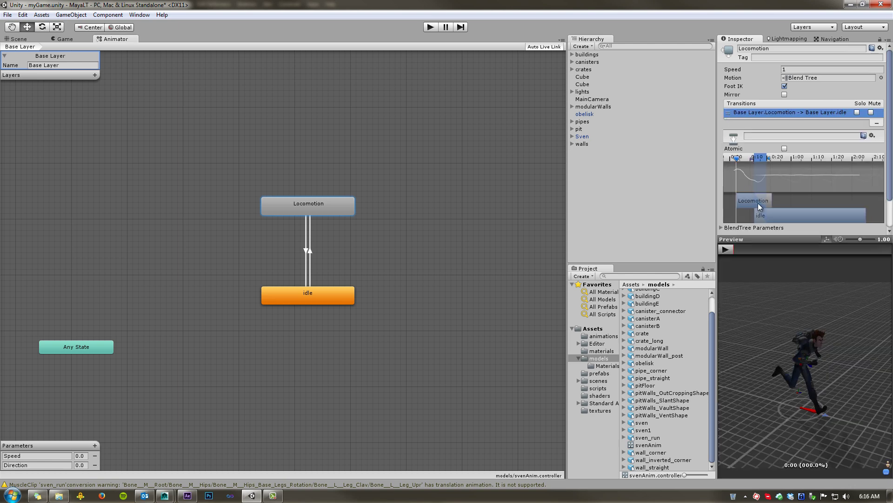
{"action": "scroll", "coordinate": [747, 222], "scroll_direction": "down", "scroll_amount": 2}
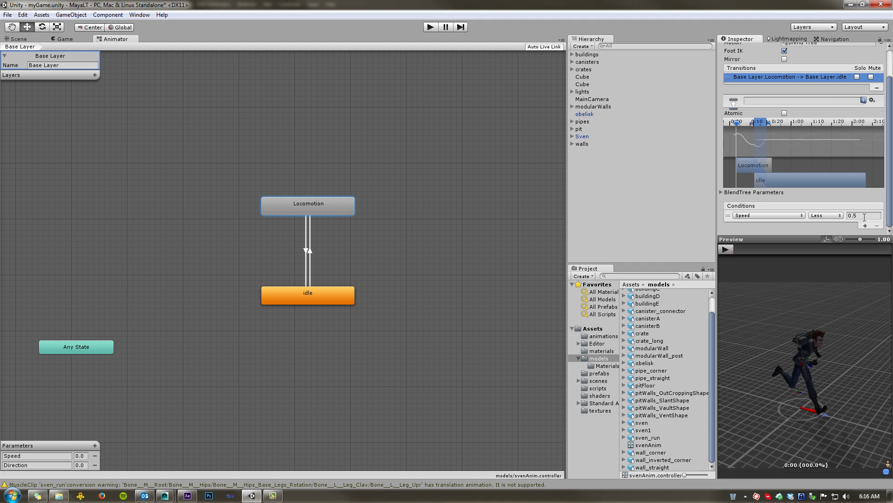
{"action": "left_click_drag", "start_coordinate": [739, 123], "coordinate": [790, 130]}
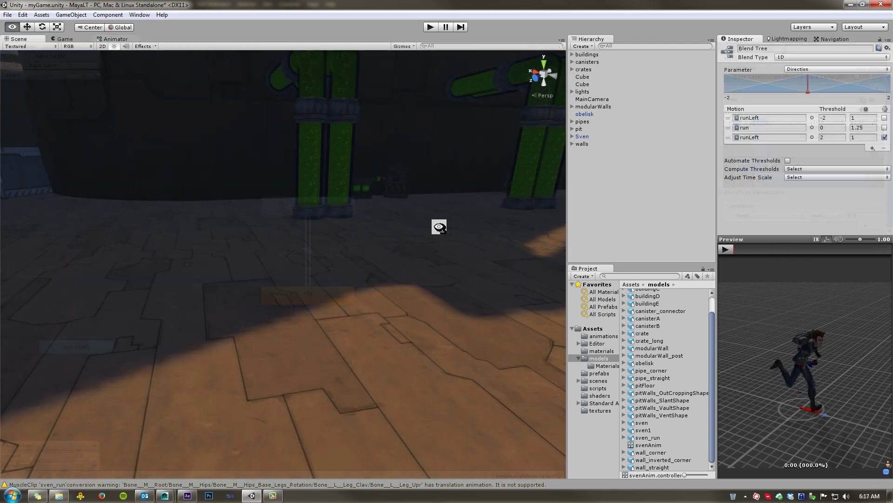
Navigate the scene view to the Sven character for a close look at the model and its components.
{"action": "left_click_drag", "start_coordinate": [438, 225], "coordinate": [175, 246], "text": "alt"}
{"action": "right_click_drag", "start_coordinate": [175, 245], "coordinate": [150, 254]}
{"action": "key", "text": "w"}
{"action": "right_click_drag", "start_coordinate": [391, 247], "coordinate": [423, 250]}
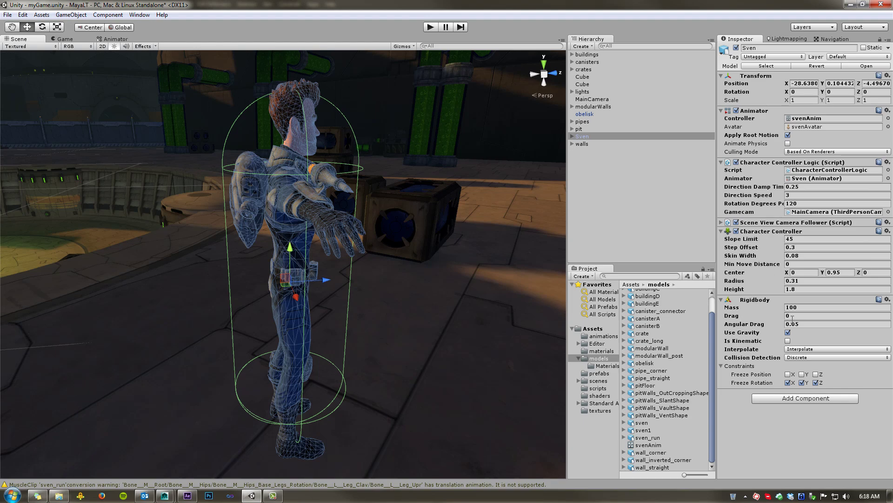
Play the game and steer Sven forward, backward and sideways to test the idle and run animations.
{"action": "left_click", "coordinate": [431, 27]}
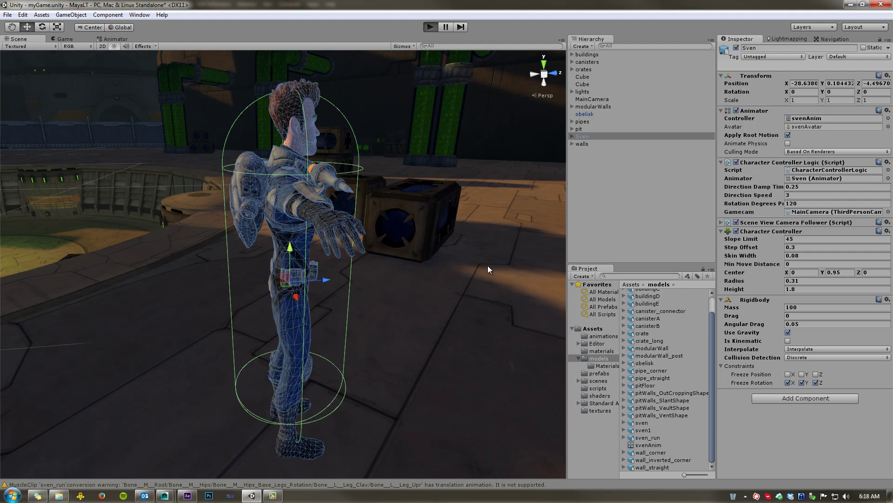
{"action": "key", "text": "w"}
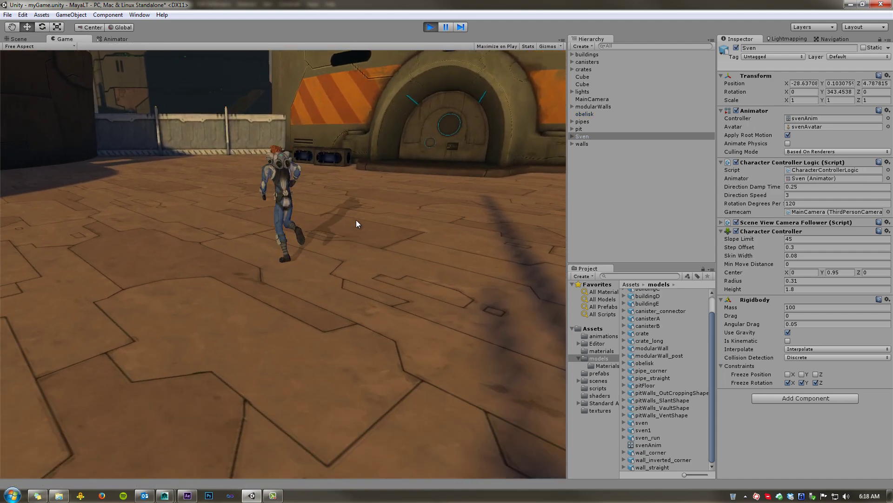
{"action": "key", "text": "s"}
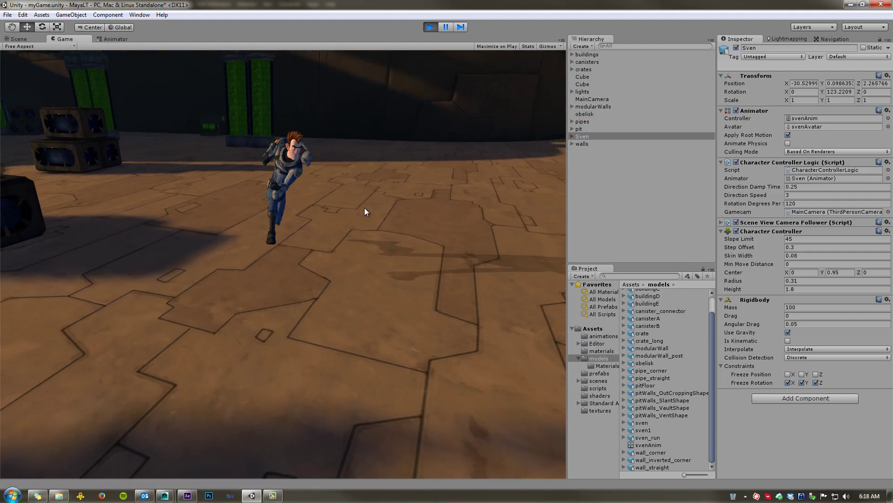
{"action": "key", "text": "w"}
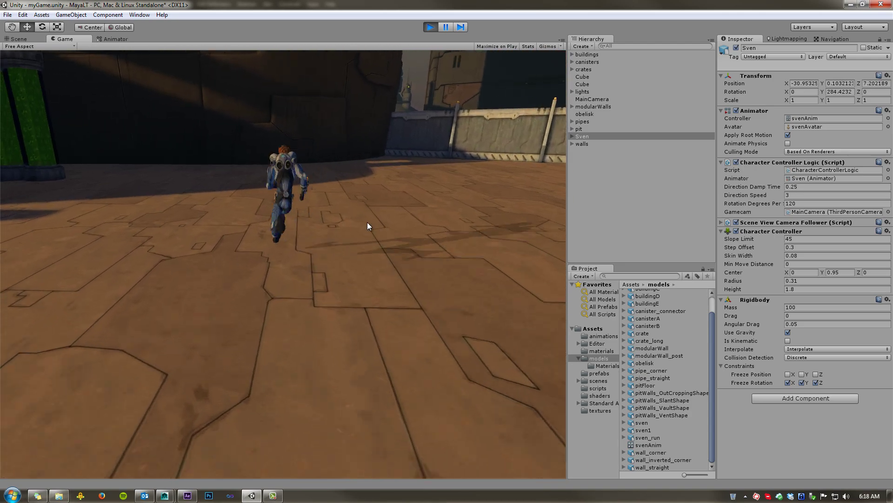
{"action": "key", "text": "s"}
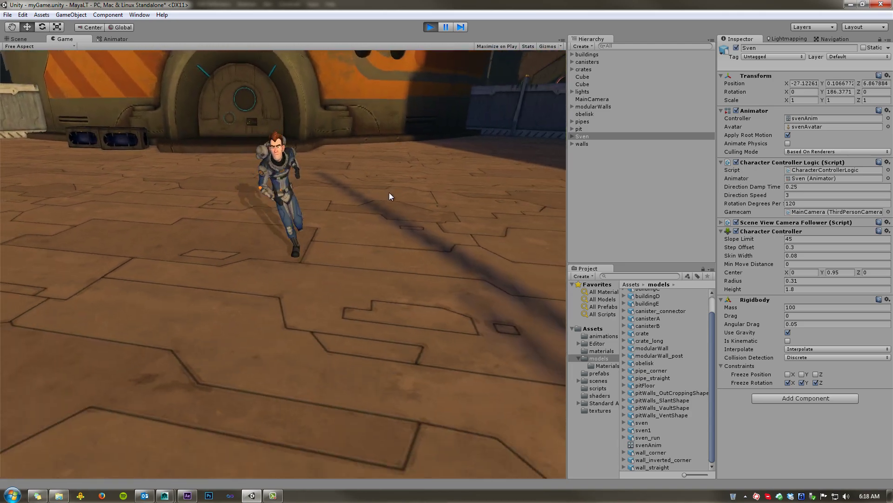
{"action": "key", "text": "a"}
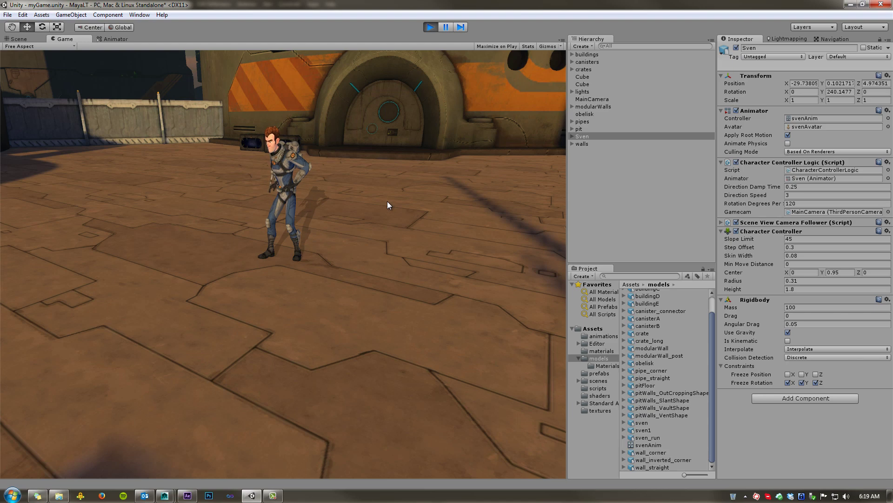